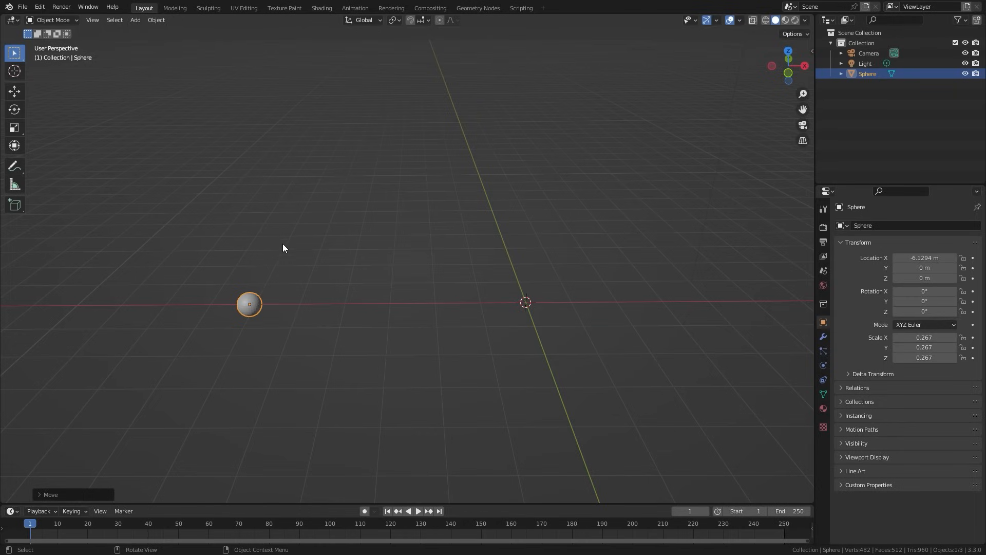
- Append the Missile collection from Missile Model.blend in the Missile Testing folder
click(23, 7)
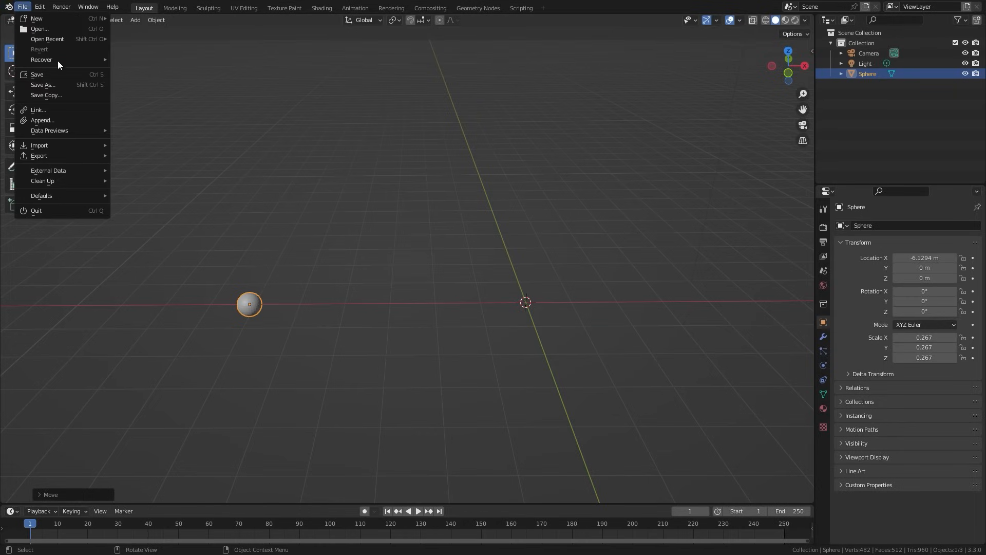
click(46, 119)
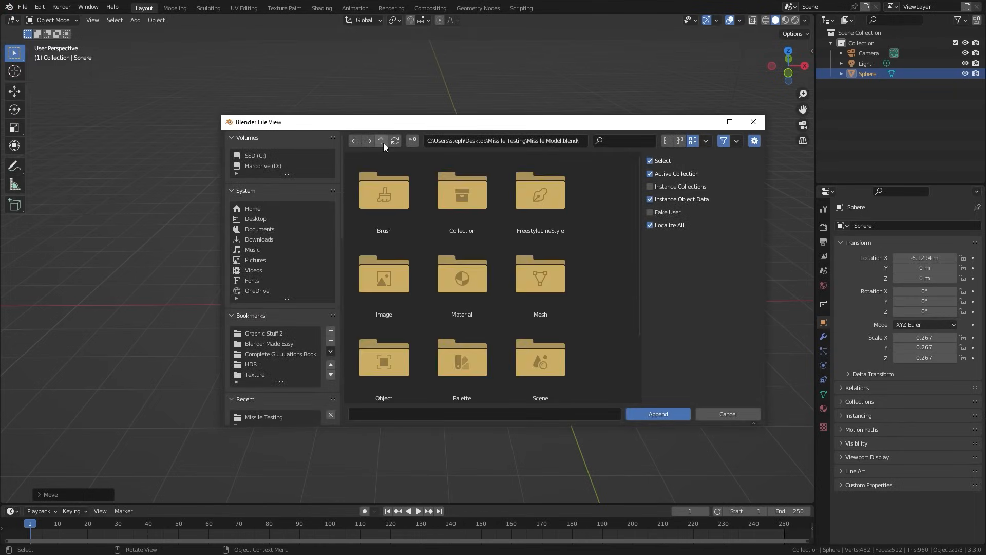
click(382, 141)
scroll(406, 206, down, 2)
click(380, 265)
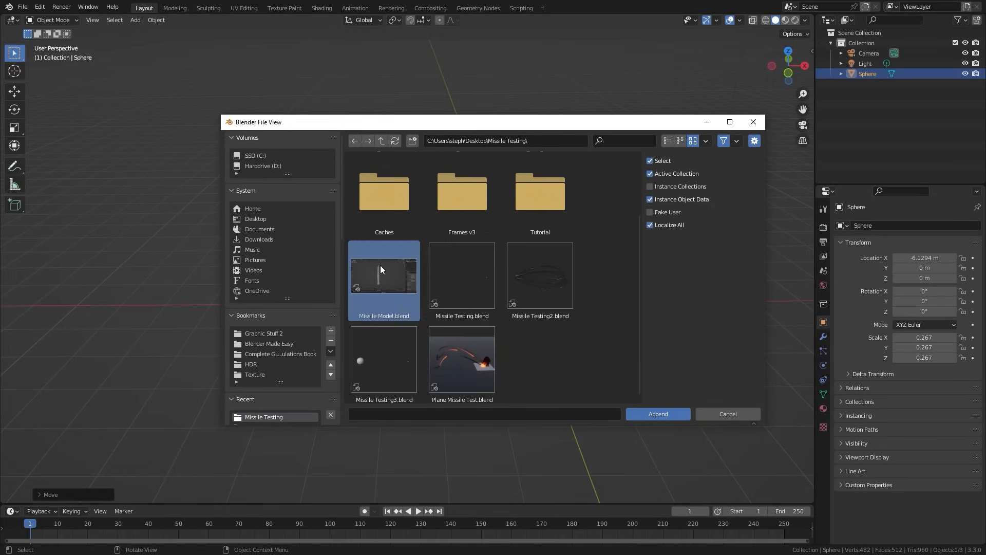
double_click(380, 265)
double_click(468, 206)
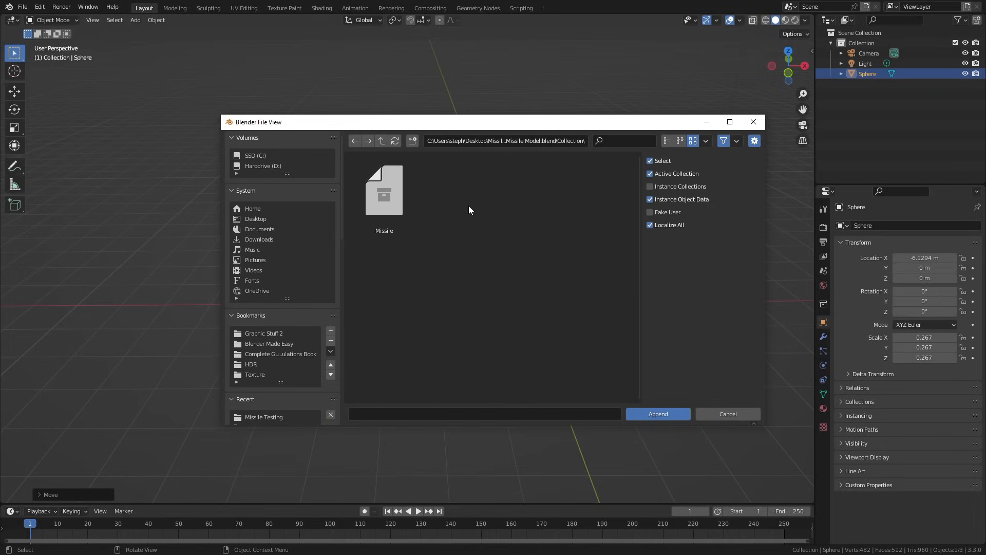
click(380, 208)
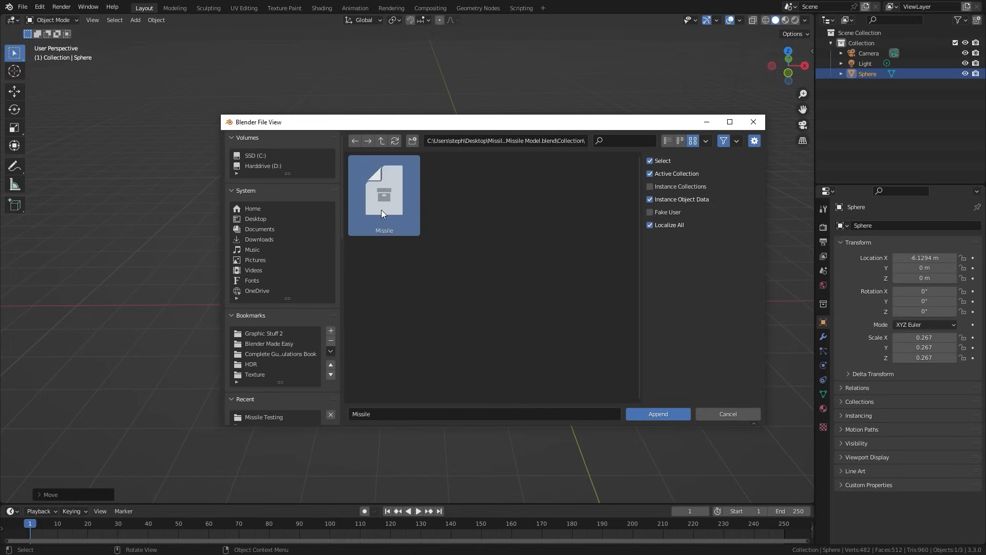
click(651, 413)
- Move the appended missile along the X axis to about -11.9 m, past the sphere
click(528, 238)
key(g)
key(x)
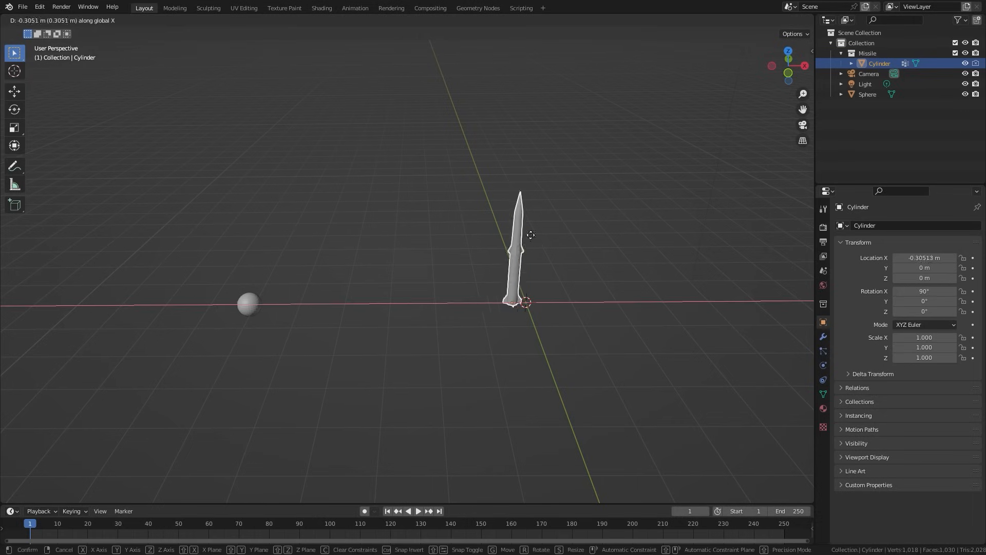
click(105, 233)
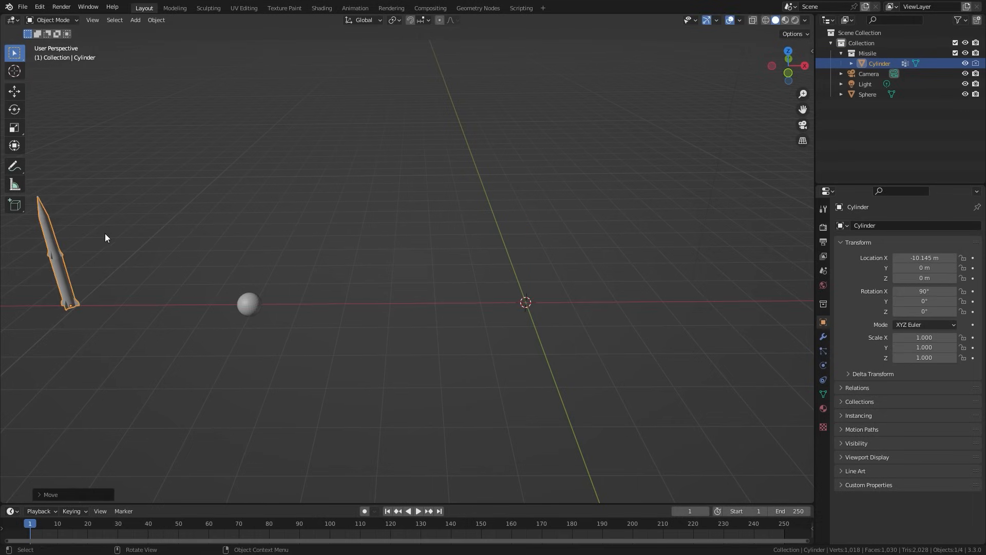
scroll(154, 242, down, 3)
key(g)
key(x)
click(143, 241)
- Add an emitter particle system to the sphere
scroll(252, 289, up, 3)
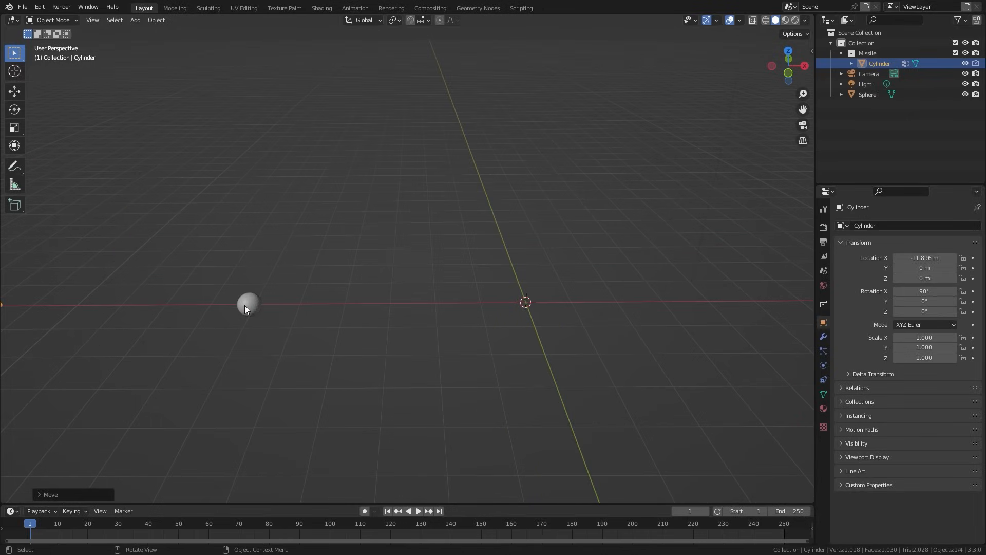
click(246, 305)
scroll(255, 315, up, 1)
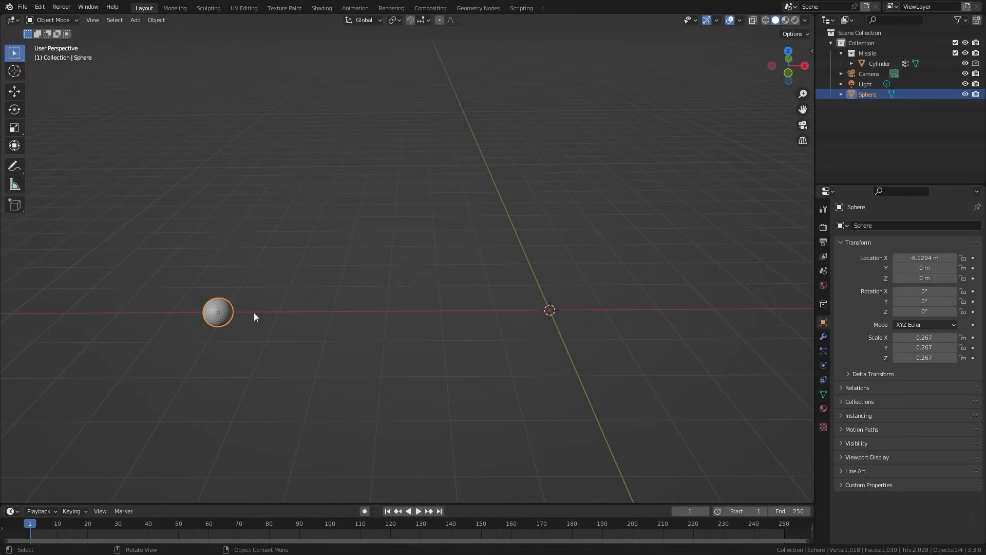
click(823, 351)
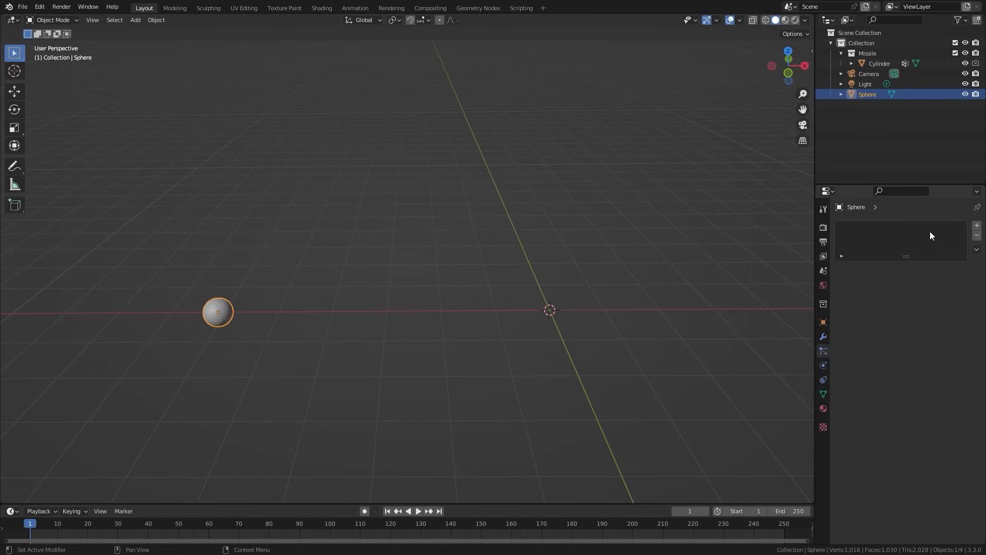
click(978, 226)
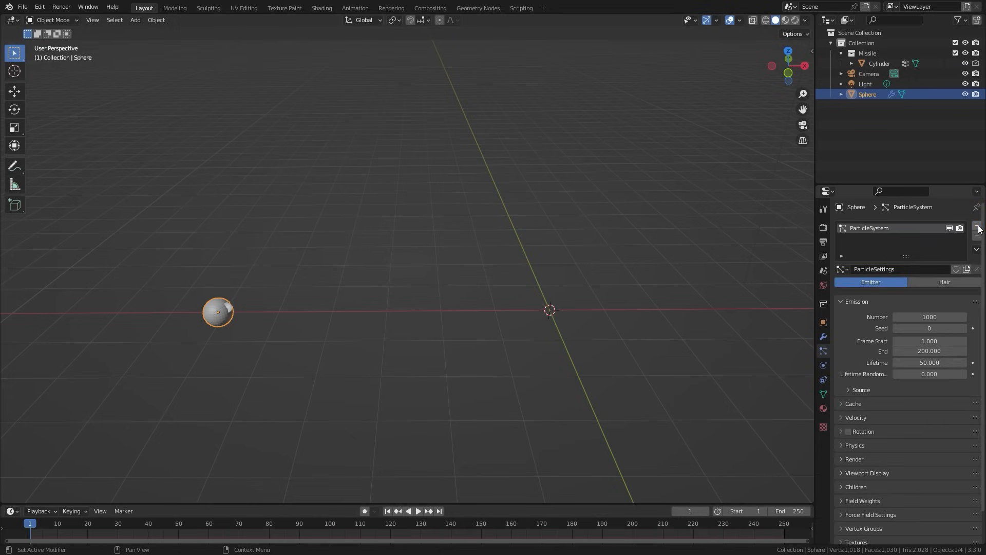
- Set the particle emission to 20 particles with an end frame of 150
click(916, 316)
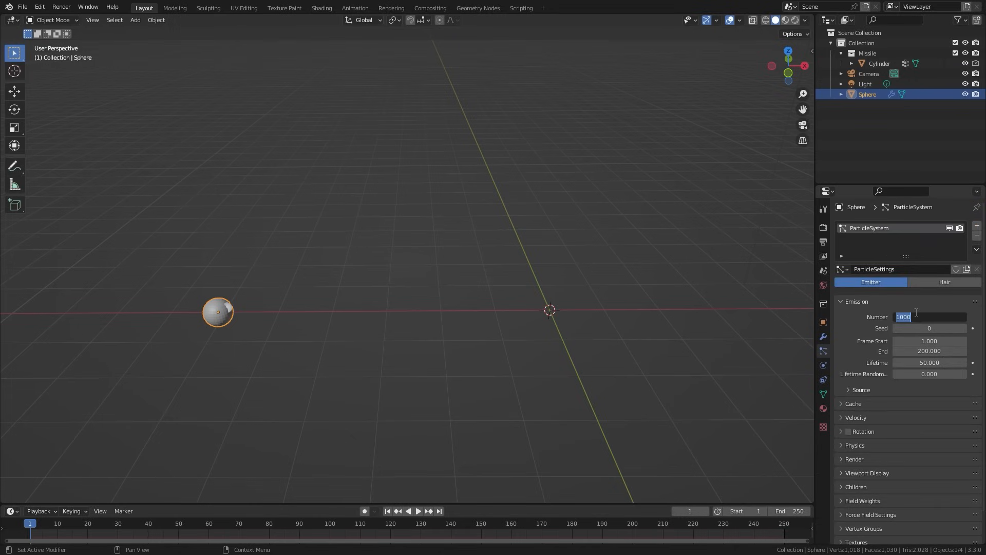
text(20)
key(Return)
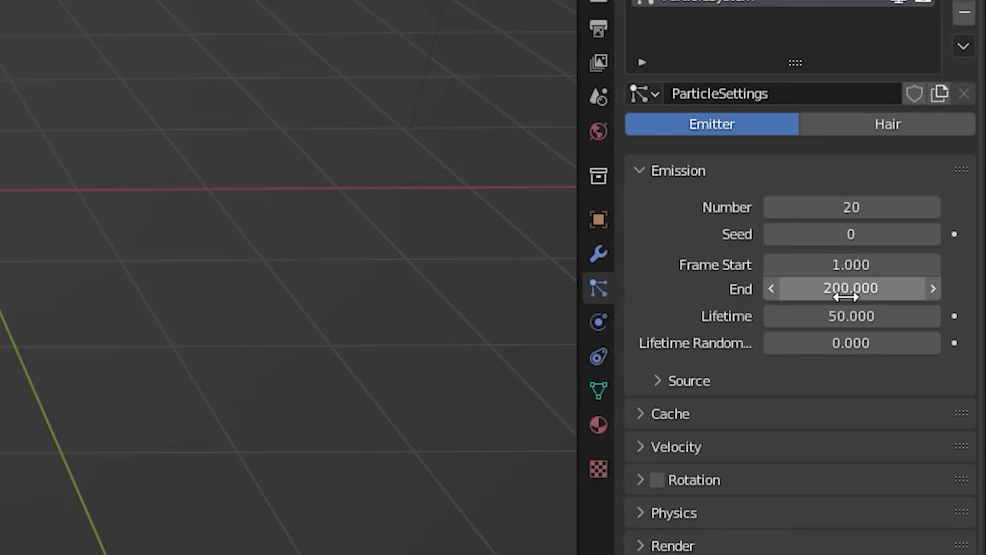
click(928, 352)
text(150)
key(Return)
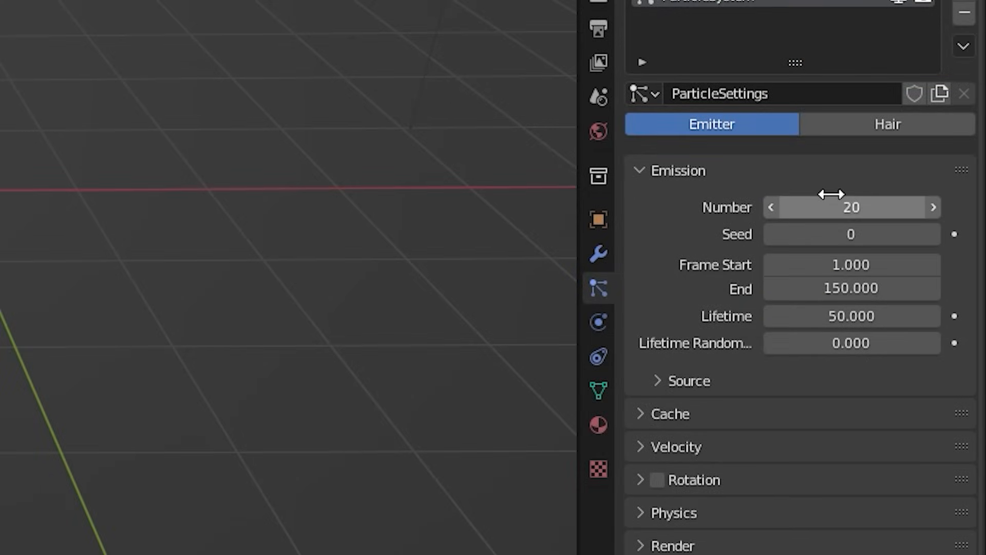
- Set the particles' normal velocity to 2 m/s and their object-aligned Z velocity to 17 m/s
scroll(775, 265, down, 3)
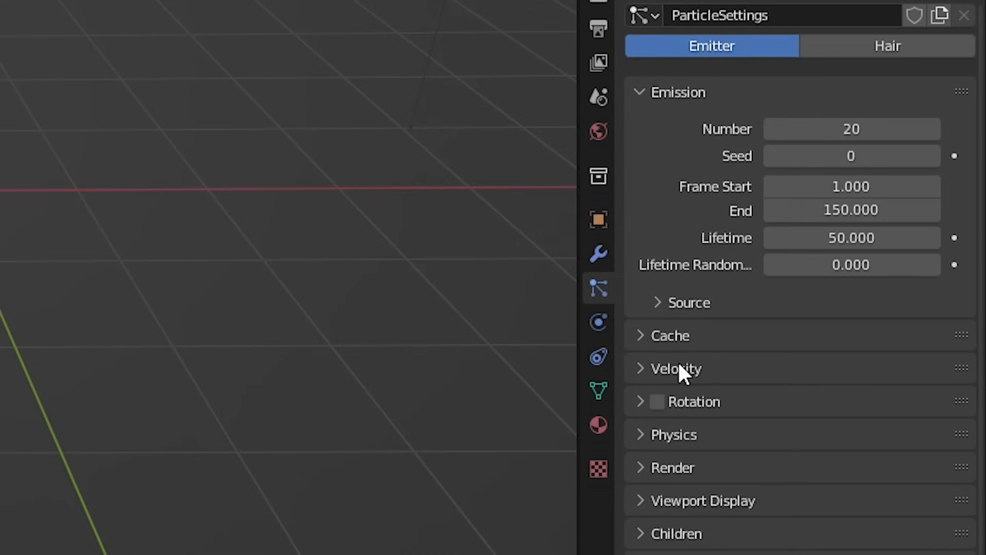
click(677, 365)
scroll(724, 339, down, 5)
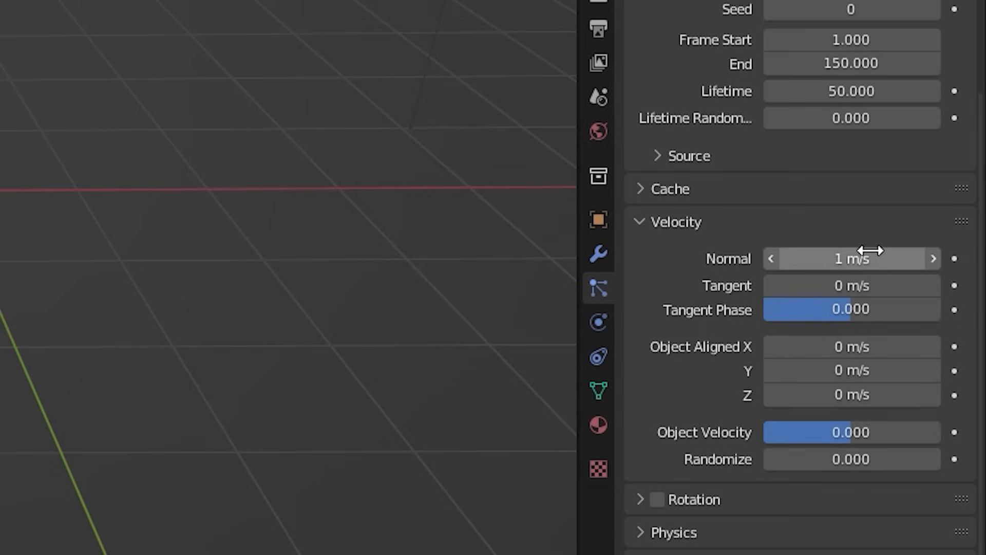
click(855, 254)
text(2)
key(Return)
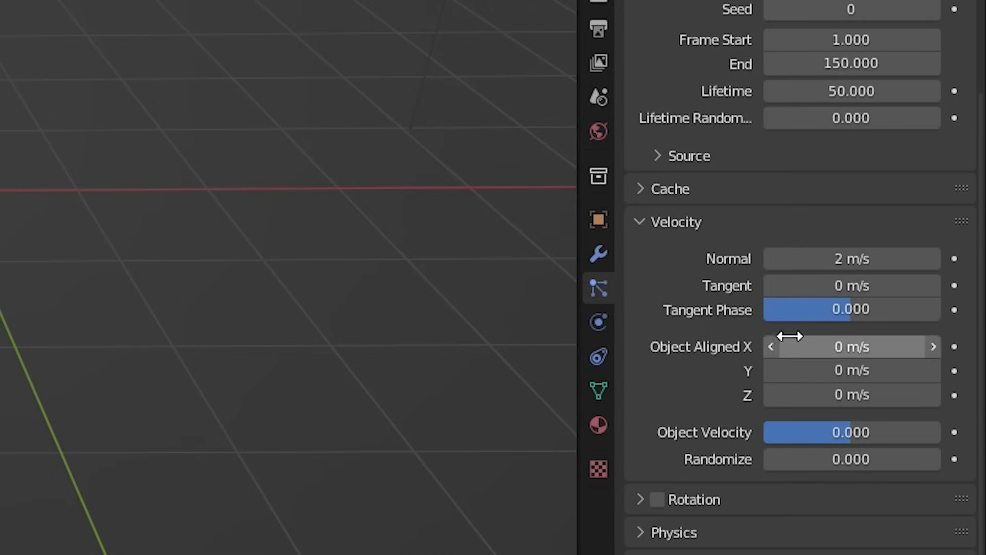
click(837, 396)
text(17)
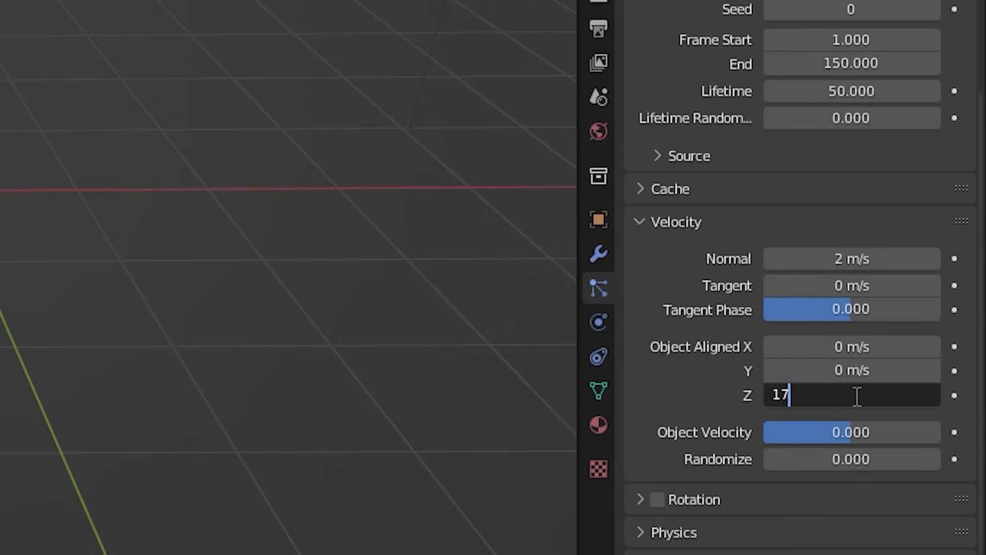
key(Return)
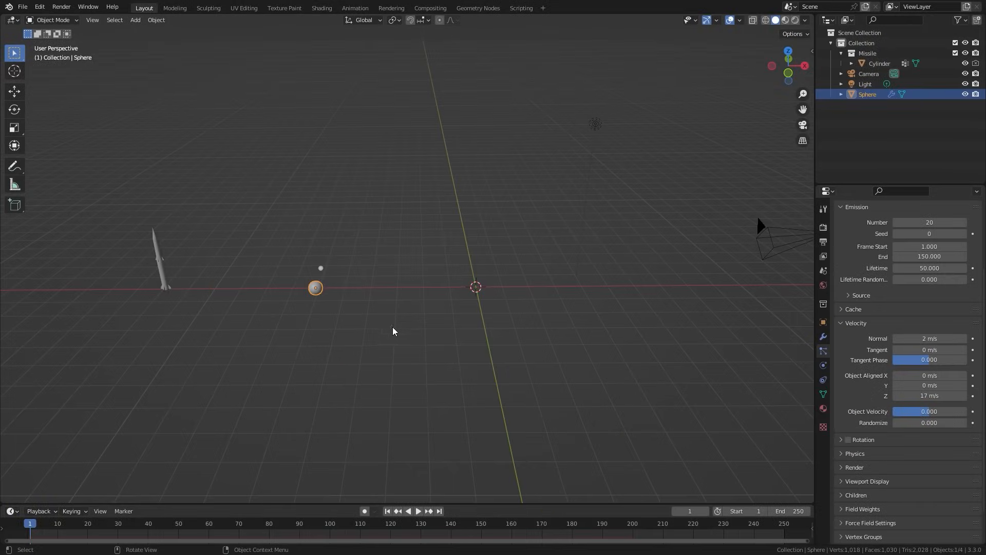
- Play the animation to check how the particles shoot upward from the sphere
key(space)
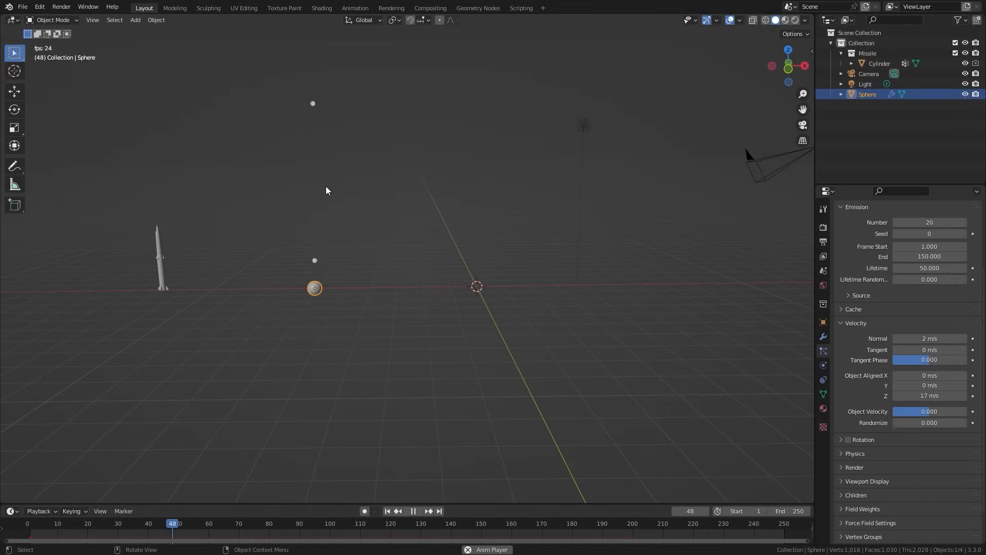
scroll(349, 270, up, 4)
key(space)
shift+middle_drag(538, 285, 567, 305)
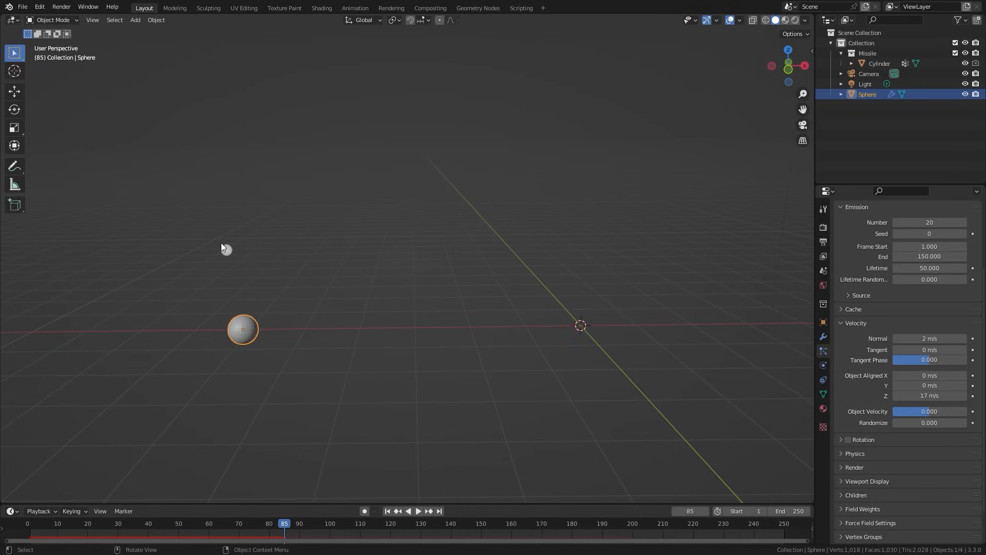
- Render the sphere's particles as an object, using the missile (Cylinder) as the instance object
click(858, 466)
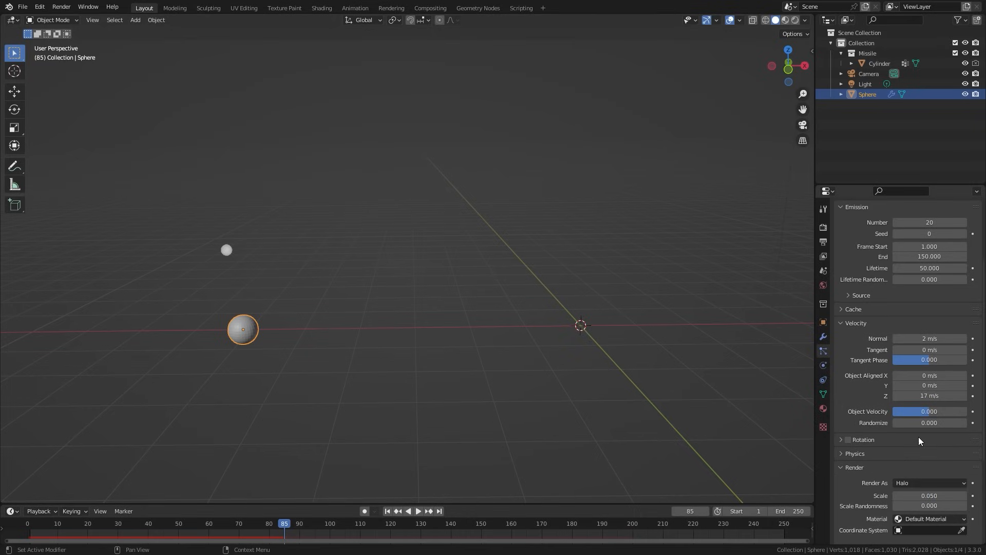
scroll(919, 437, down, 5)
click(913, 380)
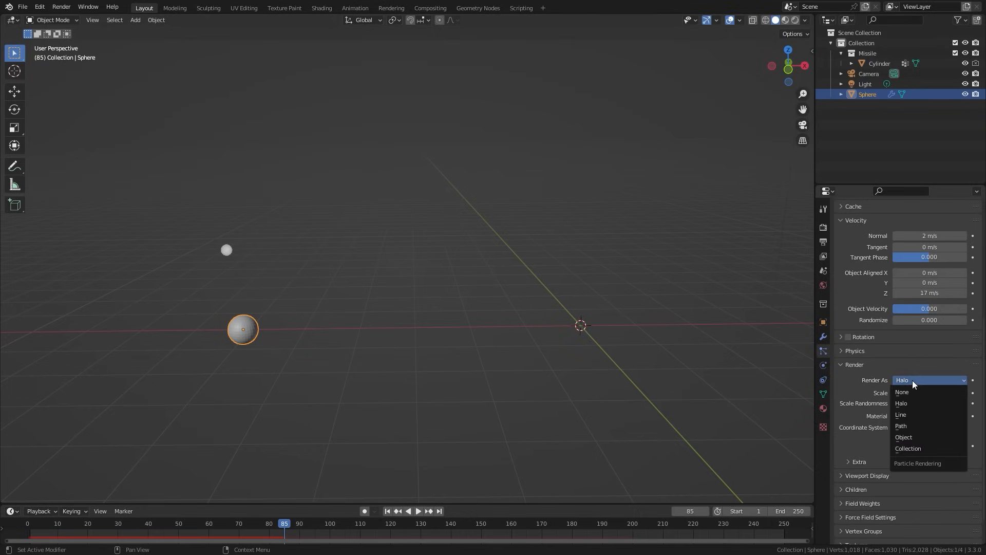
click(910, 437)
scroll(361, 339, down, 2)
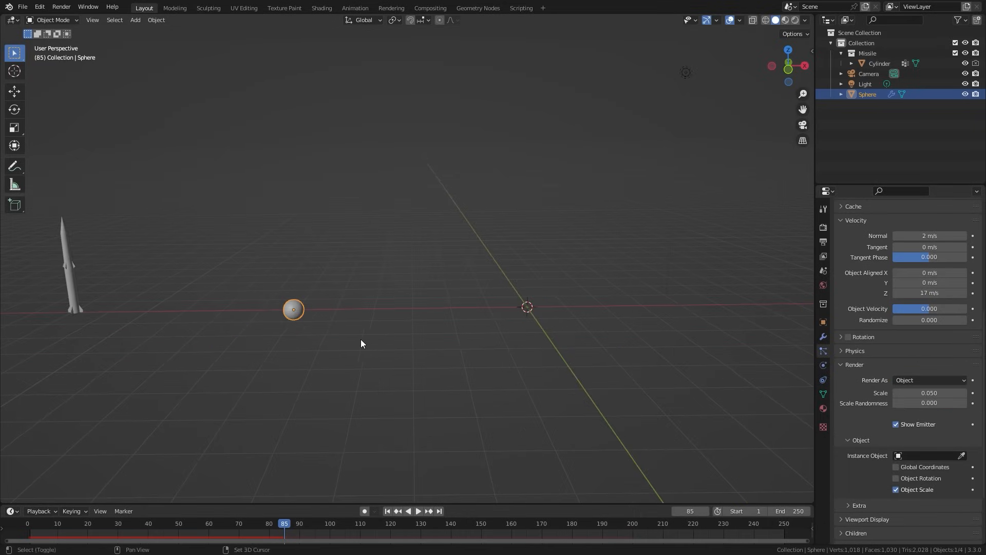
shift+middle_drag(361, 339, 542, 347)
click(962, 456)
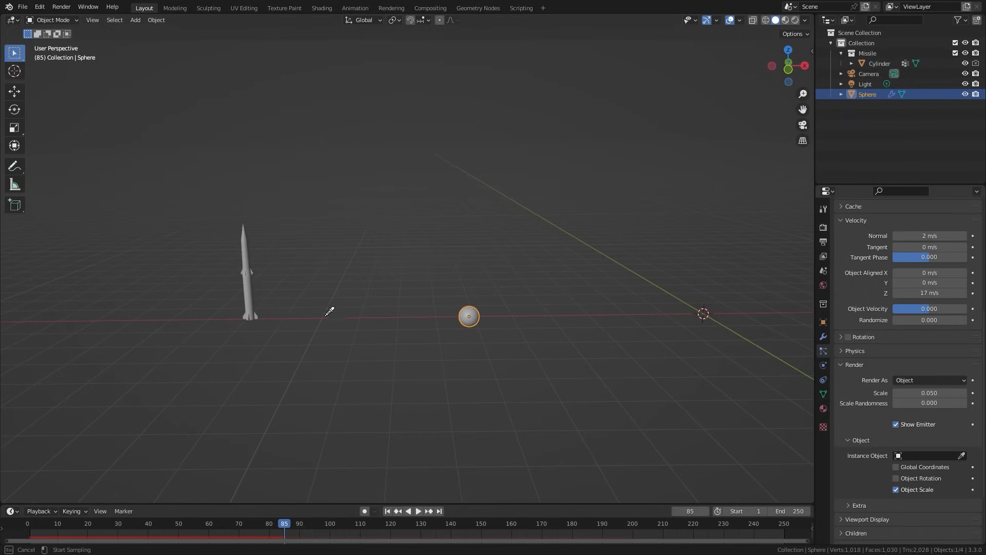
click(249, 270)
middle_drag(632, 302, 497, 305)
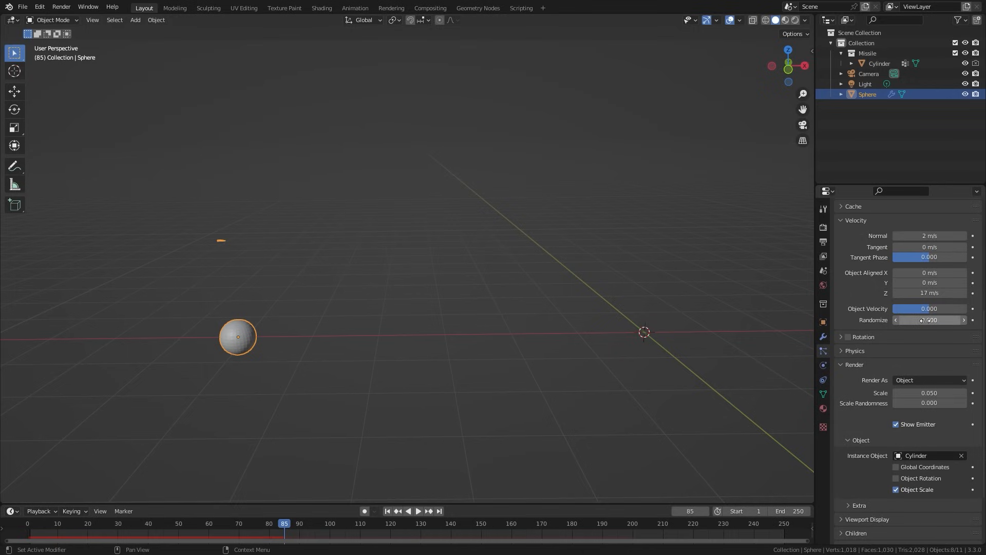
- Set the particles' velocity randomization to 4
scroll(903, 318, up, 1)
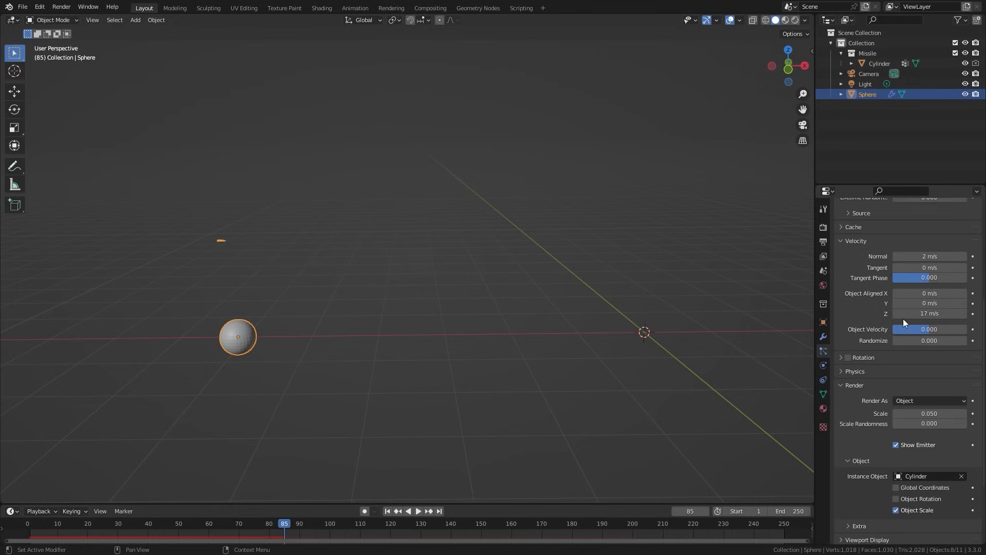
click(927, 341)
text(4)
key(Return)
middle_drag(739, 287, 711, 289)
- Set the render scale of the missile particles to 0.3
scroll(906, 398, down, 3)
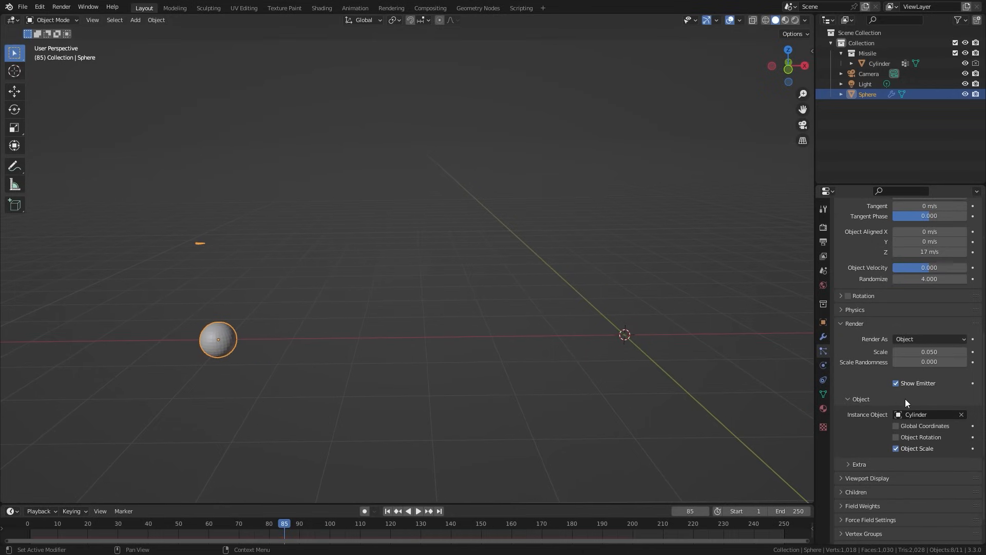
click(933, 352)
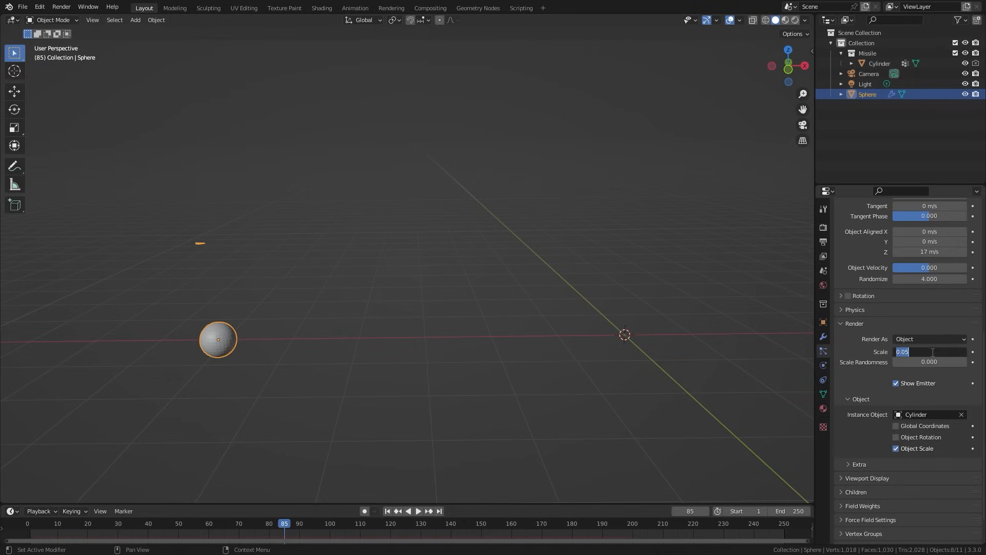
text(0.3)
key(Return)
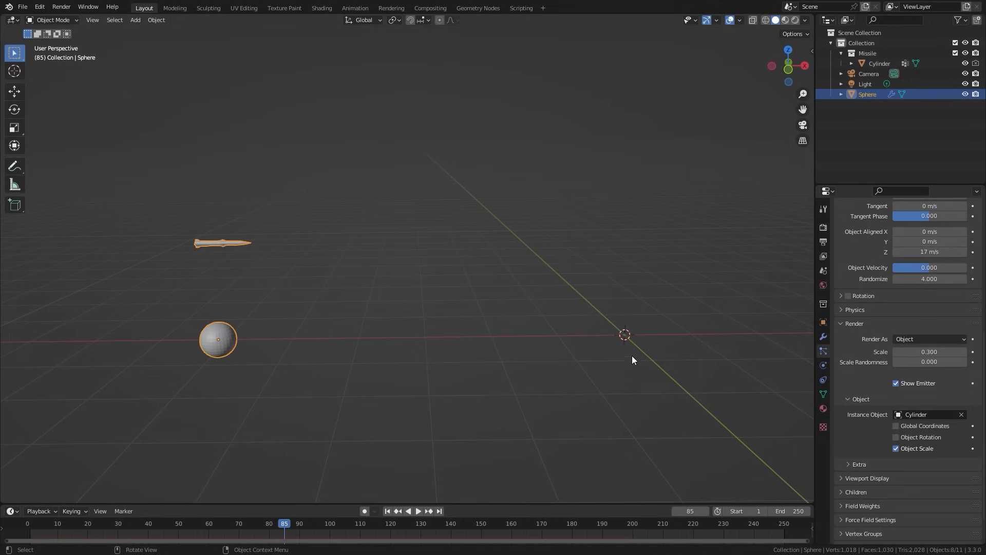
- Play the animation to check the direction and spread of the emitted missiles
middle_drag(632, 356, 570, 321)
scroll(915, 413, up, 3)
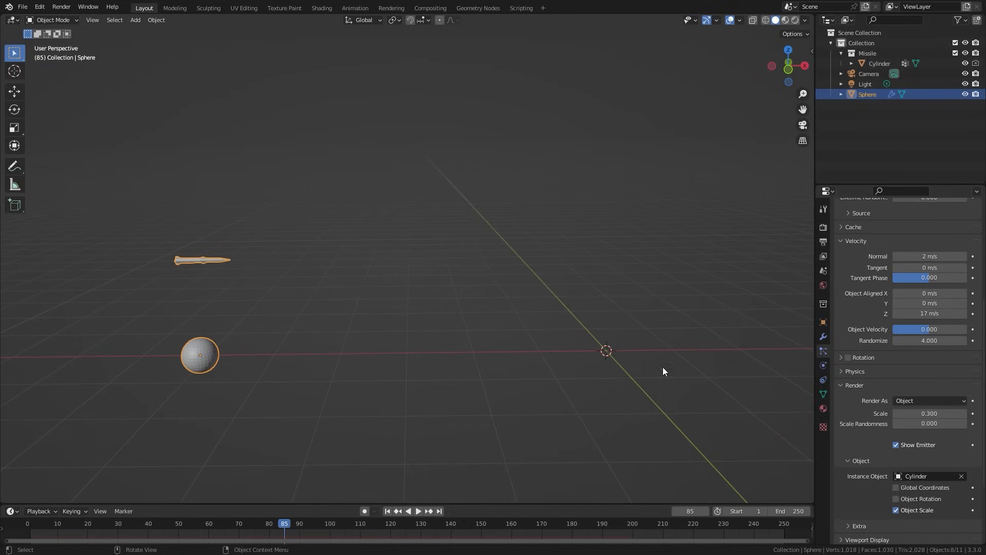
scroll(617, 349, down, 2)
key(space)
scroll(541, 331, down, 1)
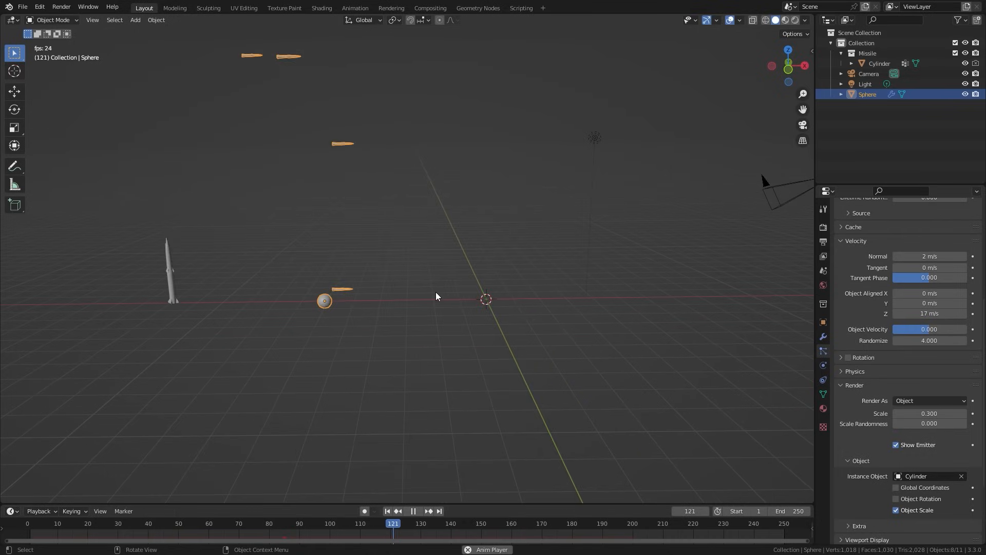
key(space)
scroll(436, 296, up, 4)
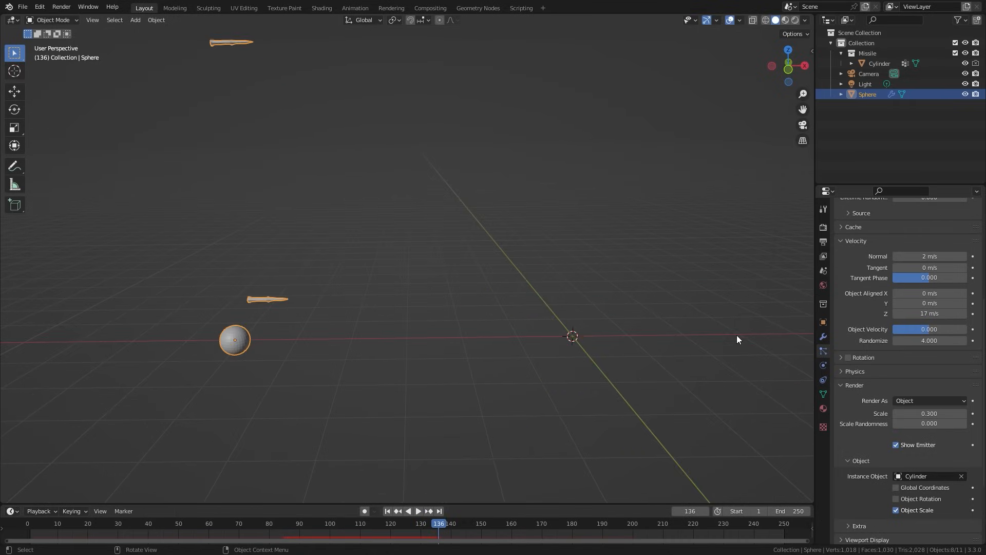
- Add a force field of type Force at the world origin
shift+middle_drag(737, 339, 640, 334)
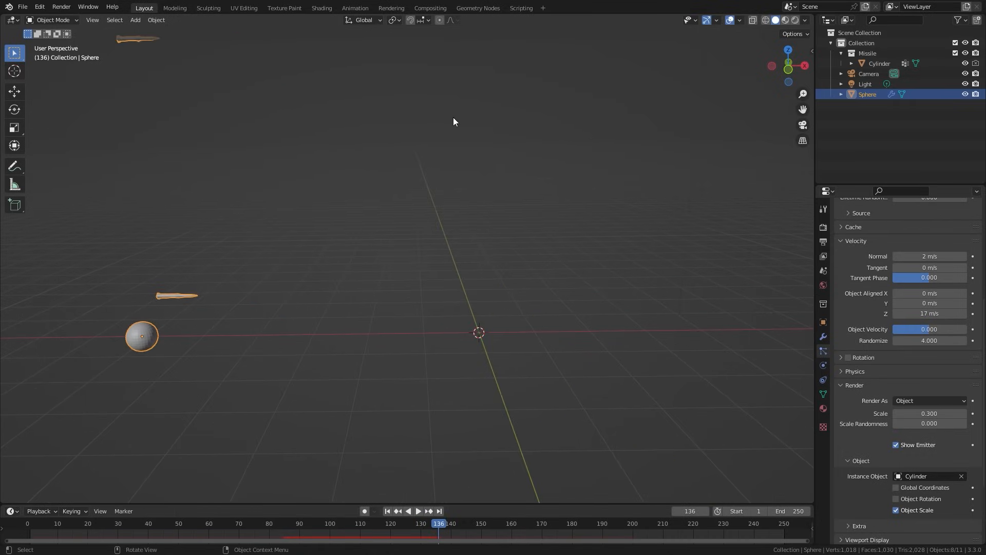
key(shift+a)
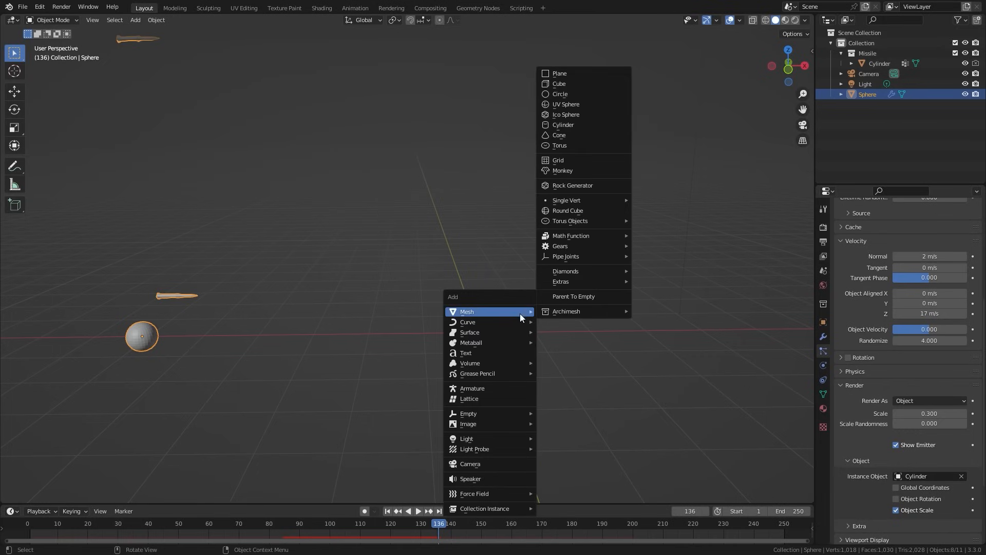
mouse_move(467, 497)
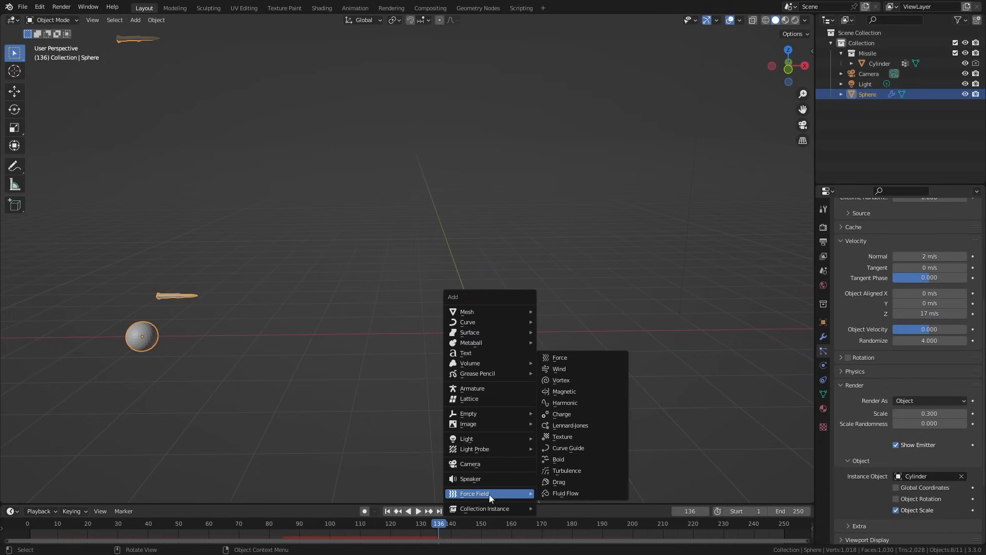
click(555, 362)
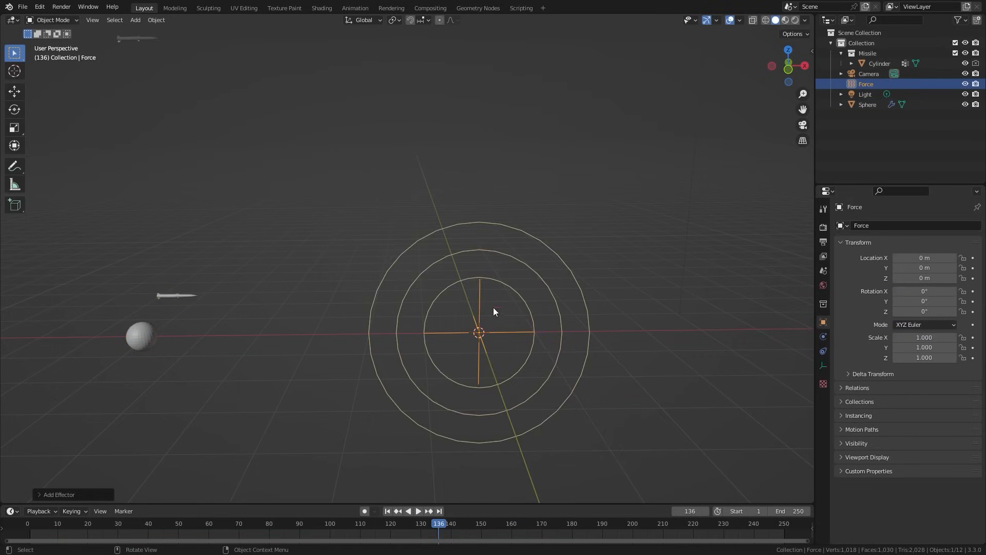
- Move the force field about 4 m along the positive X axis, away from the sphere
middle_drag(461, 315, 458, 338)
key(g)
key(x)
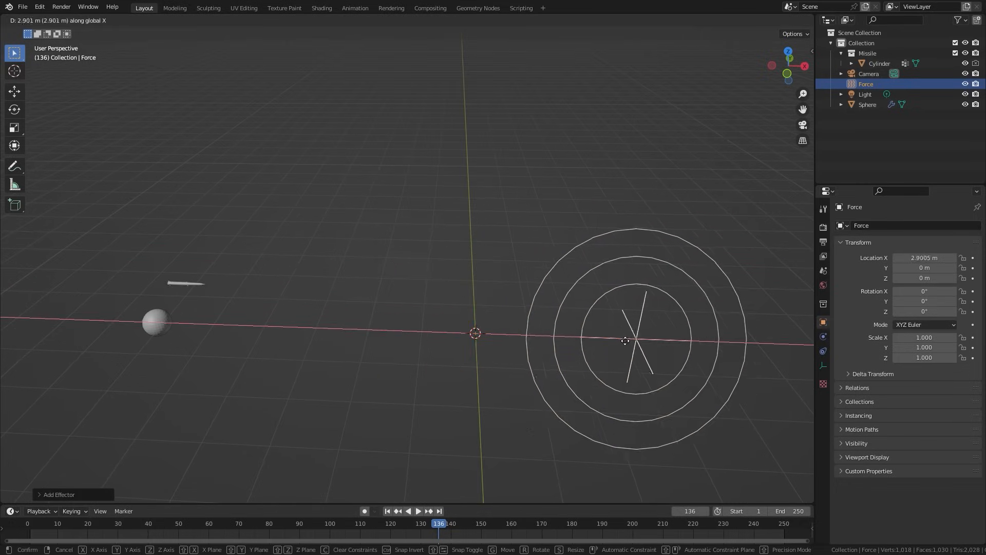
click(684, 334)
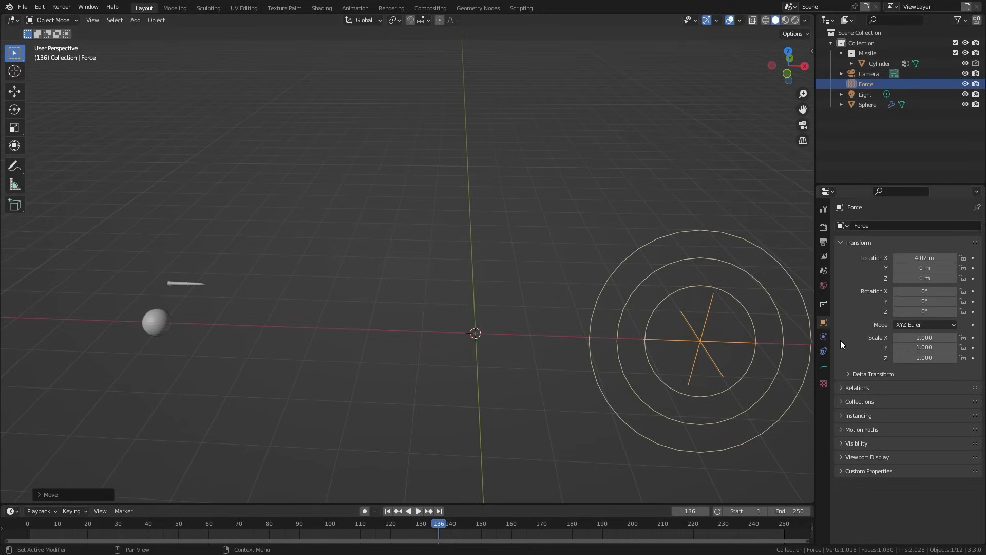
- Set the force field's strength to -40 in its physics settings
click(823, 351)
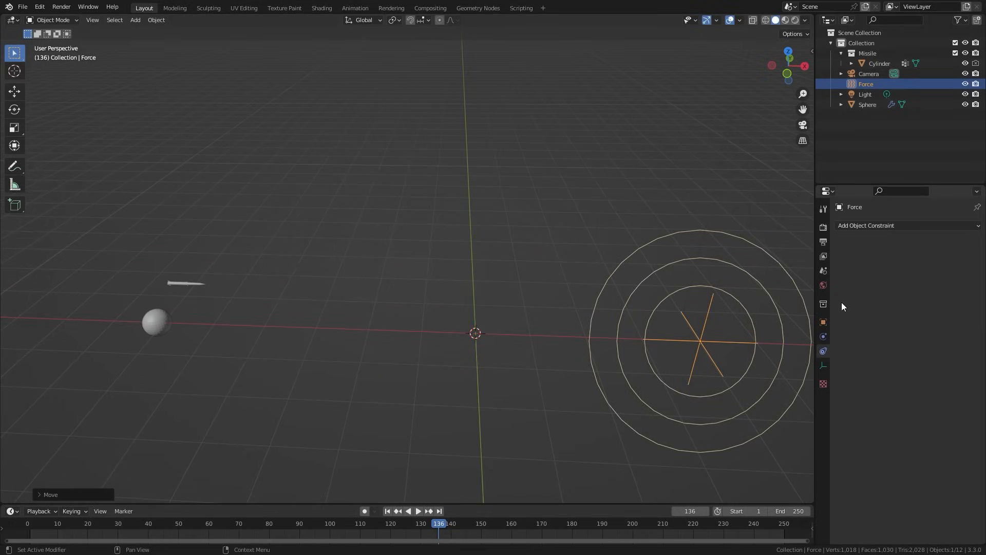
click(823, 336)
middle_drag(730, 301, 589, 285)
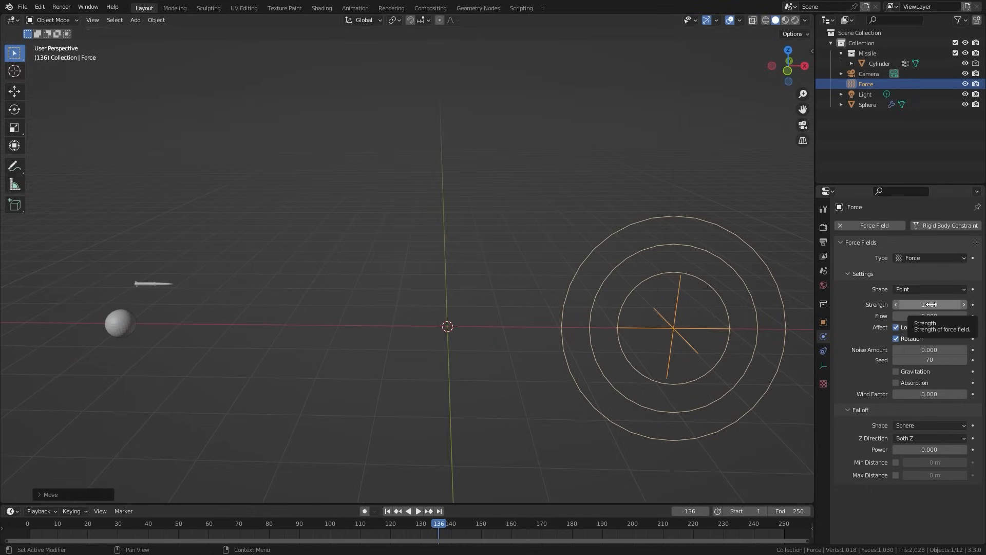
scroll(174, 300, down, 2)
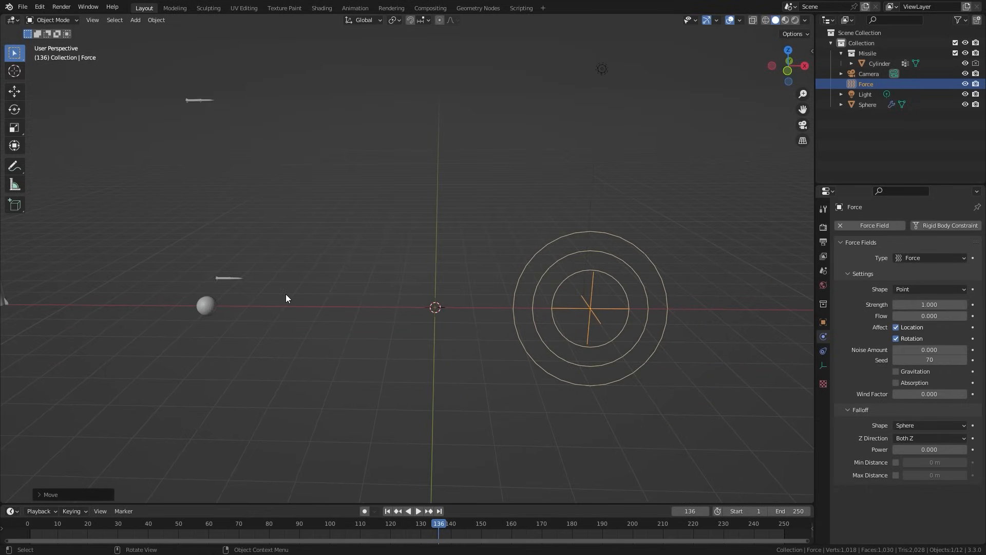
scroll(309, 305, down, 3)
scroll(431, 302, up, 3)
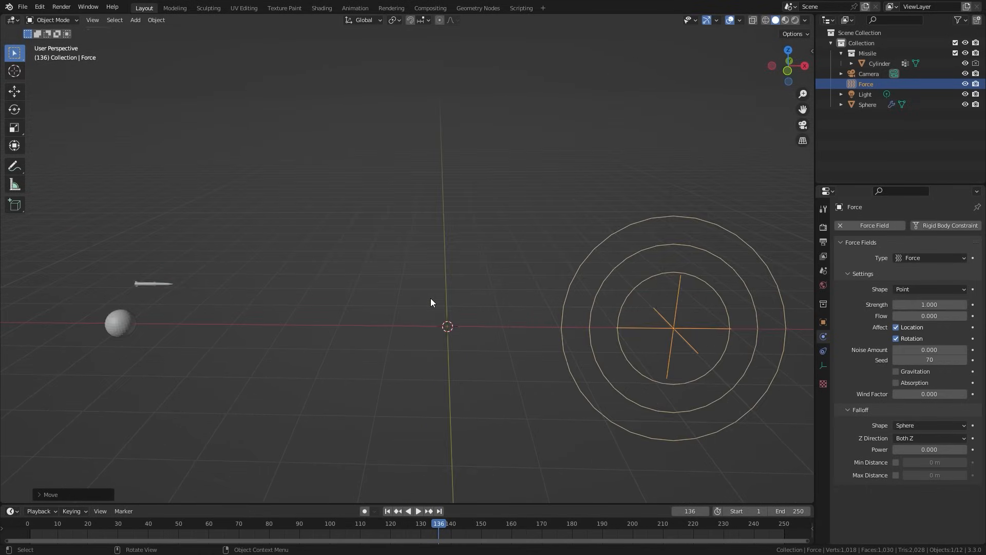
click(925, 305)
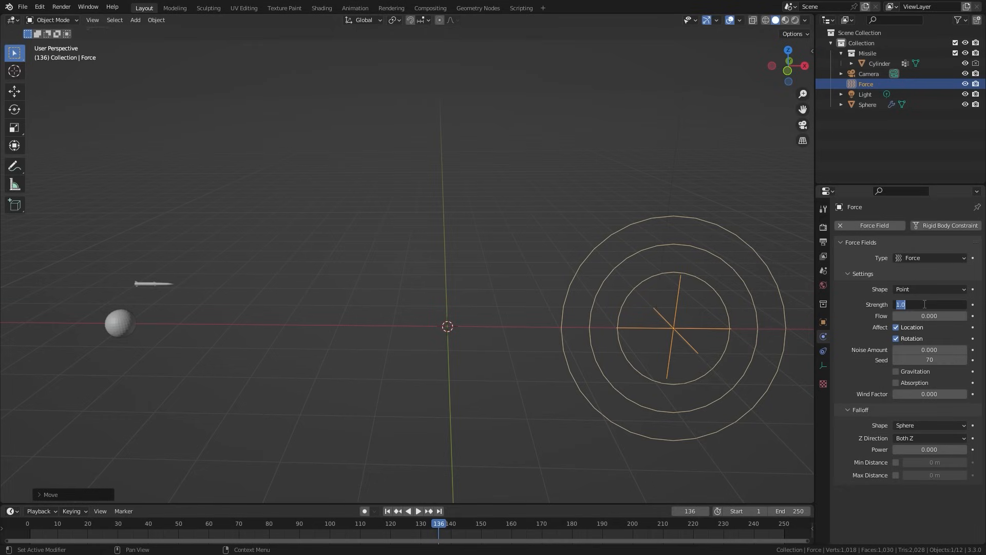
key(BackSpace)
text(-40)
key(Return)
- Play the animation from the first frame to check how the force field attracts the missiles
click(388, 511)
key(space)
scroll(308, 319, down, 2)
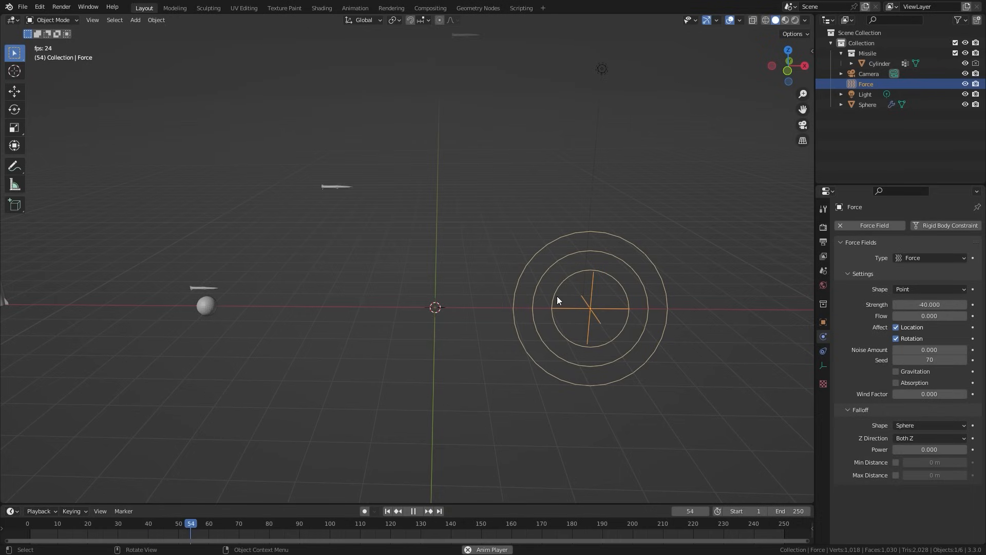
scroll(583, 317, down, 3)
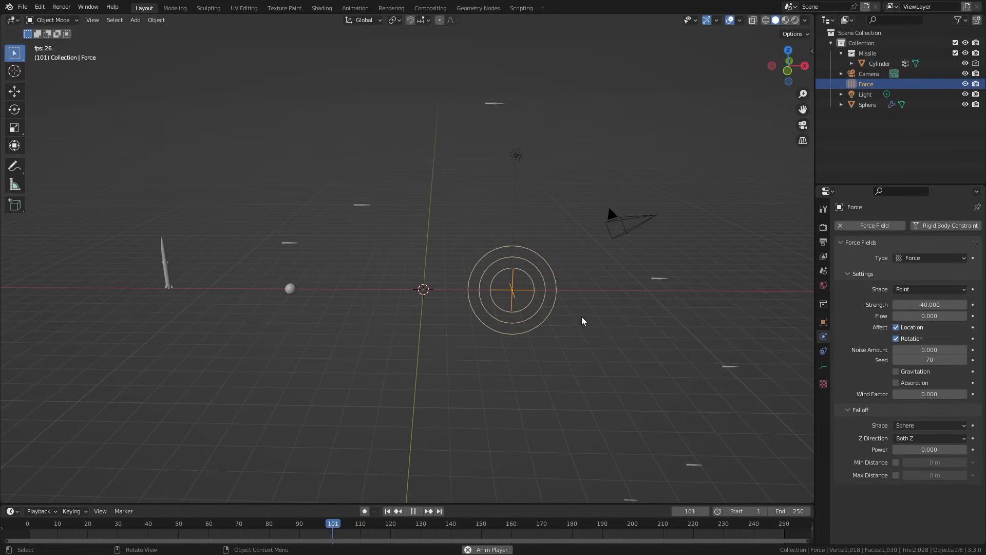
scroll(565, 318, up, 4)
key(space)
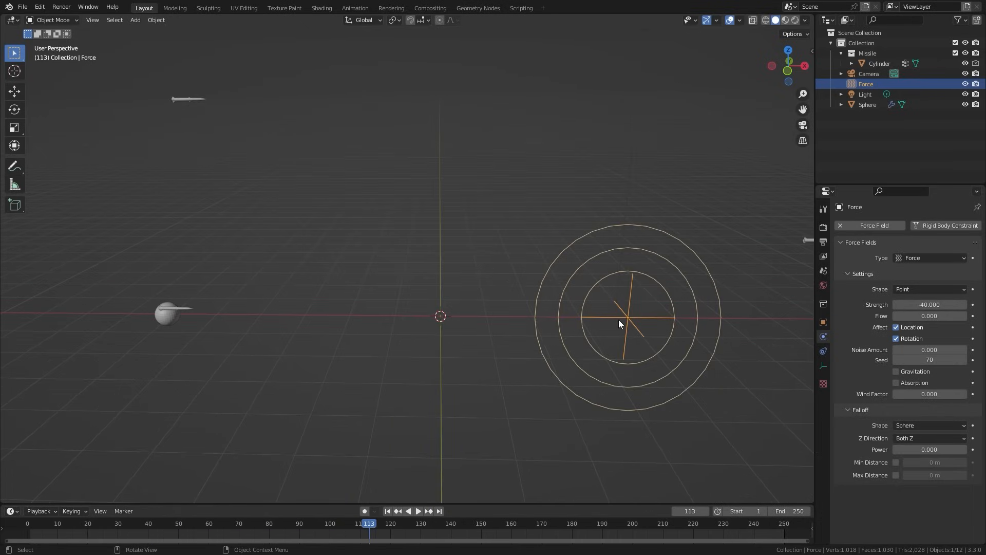
- Set the force field's flow to 2
click(930, 316)
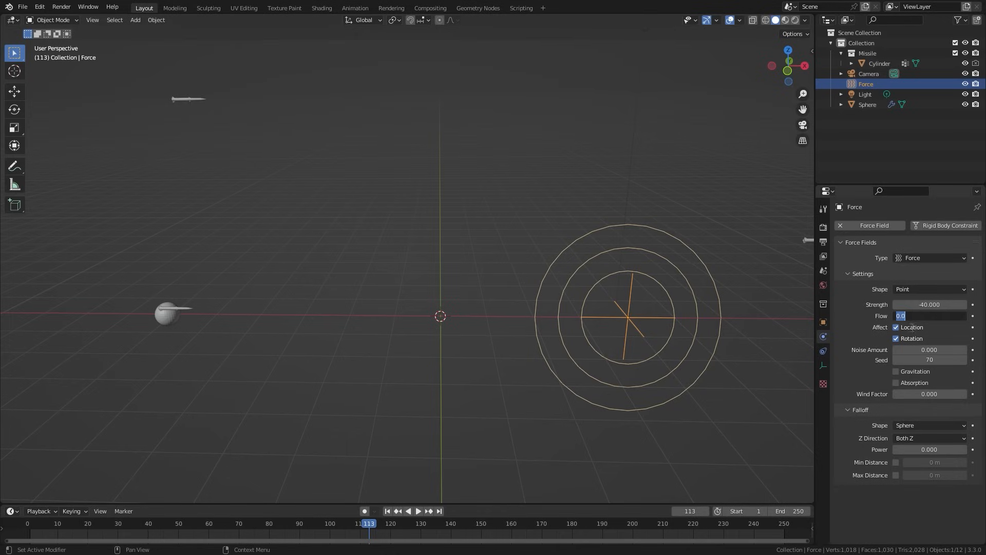
text(2)
key(Return)
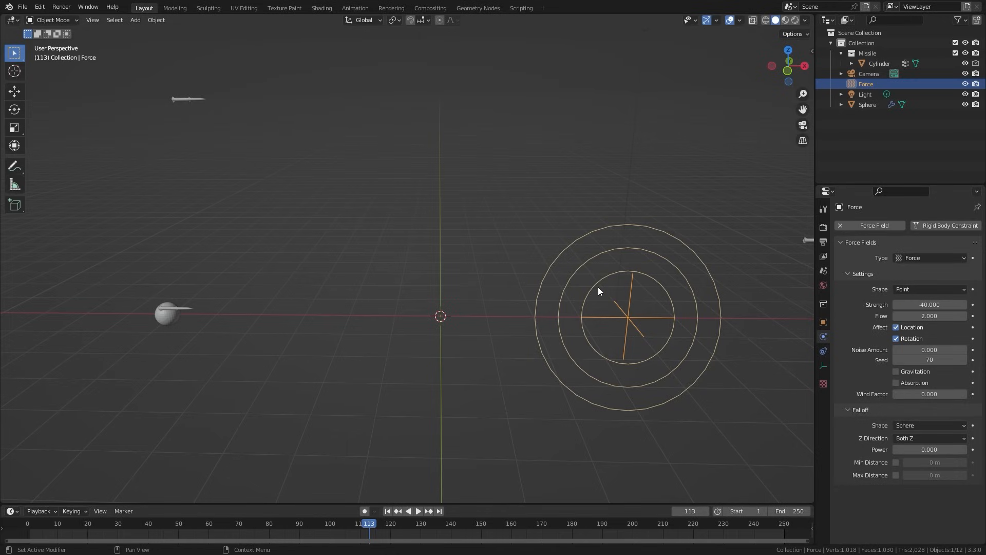
- Replay the animation from the start to check the missiles' paths with the new flow value
click(387, 511)
key(space)
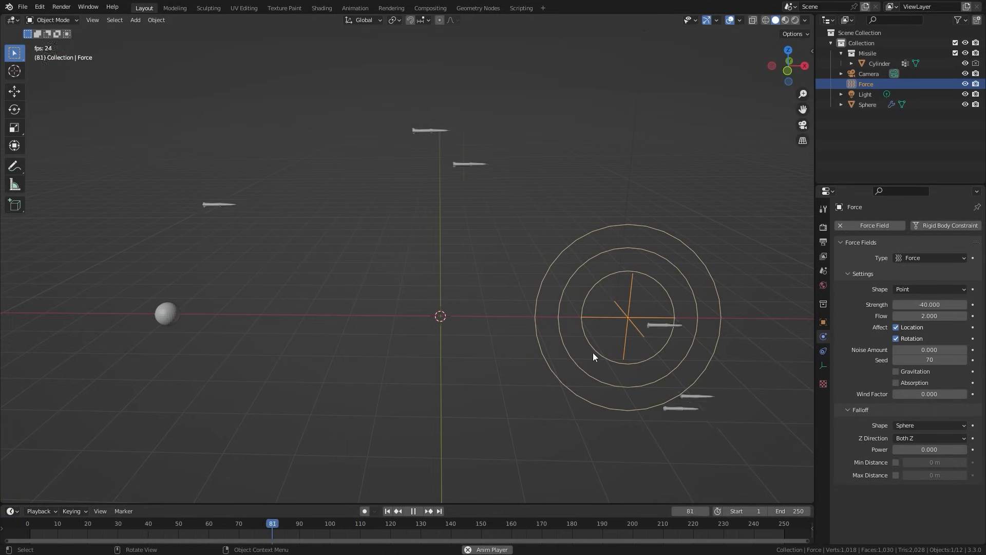
key(space)
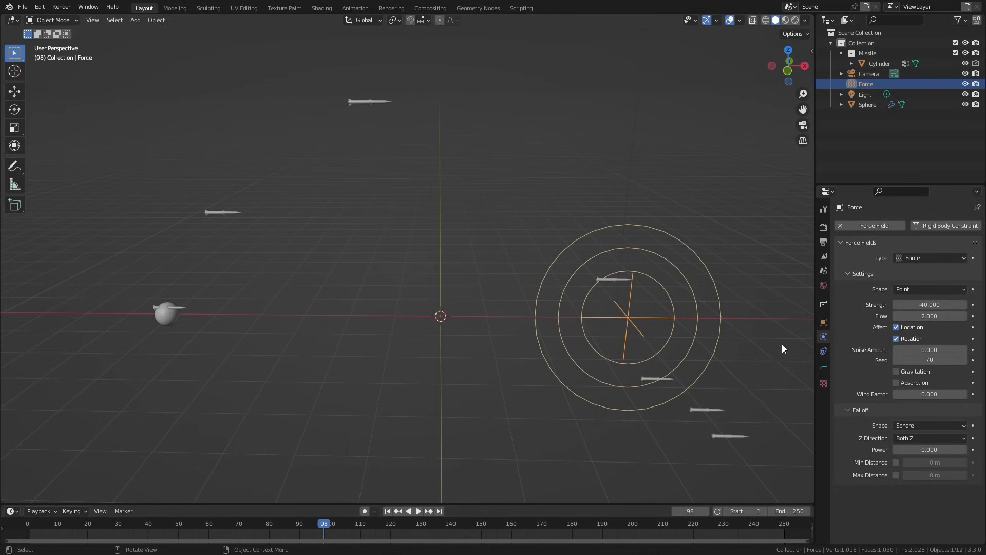
- Set the force field's noise amount to 0.3
click(939, 349)
text(0.3)
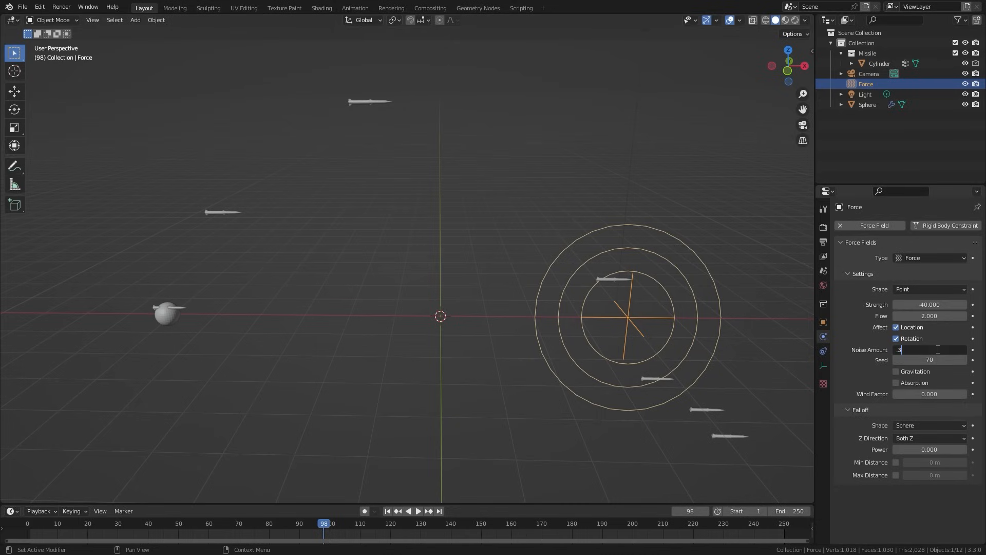
key(Return)
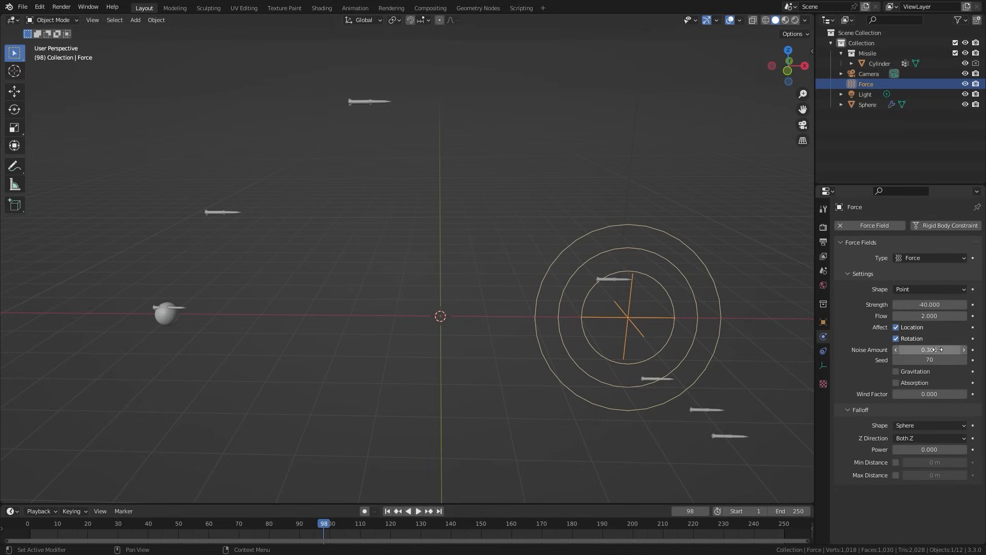
- Enable Rotation for the sphere's particle system, with the Dynamic option on
click(180, 307)
middle_drag(186, 302, 357, 255)
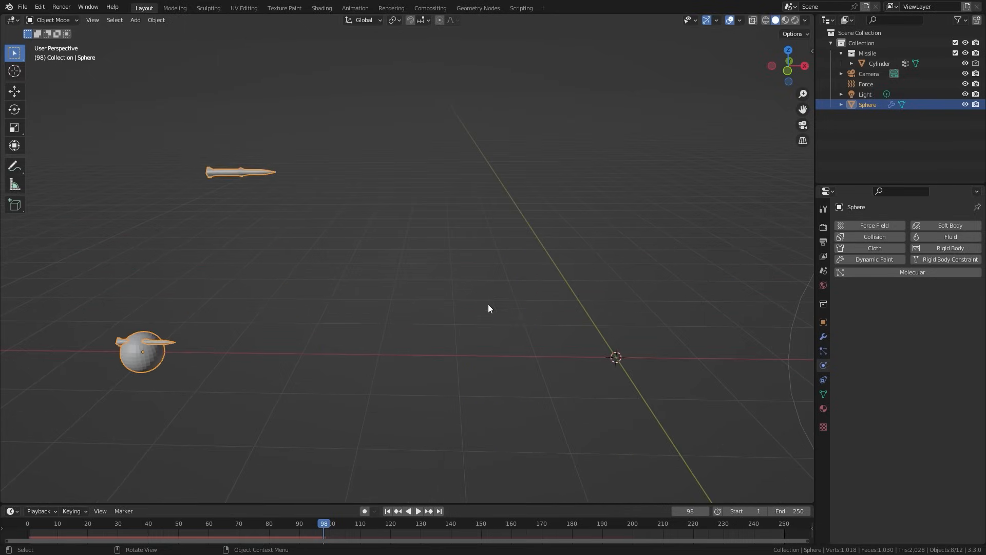
click(824, 350)
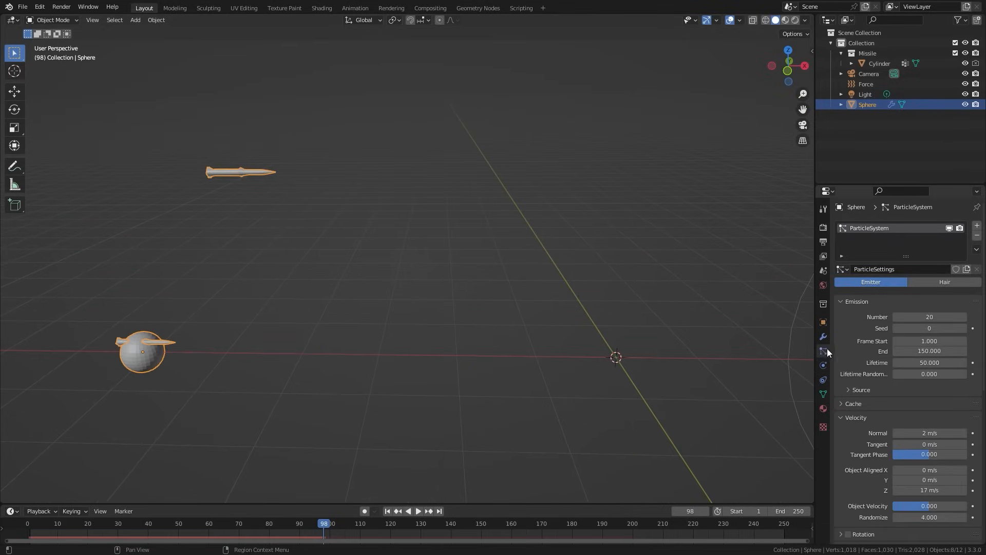
scroll(909, 342, down, 5)
scroll(910, 343, down, 5)
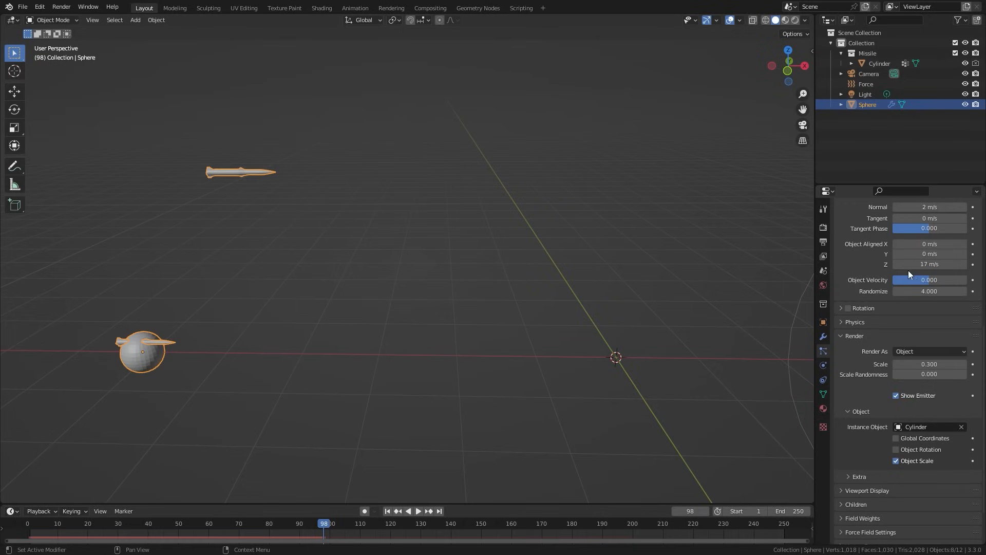
click(850, 308)
click(860, 307)
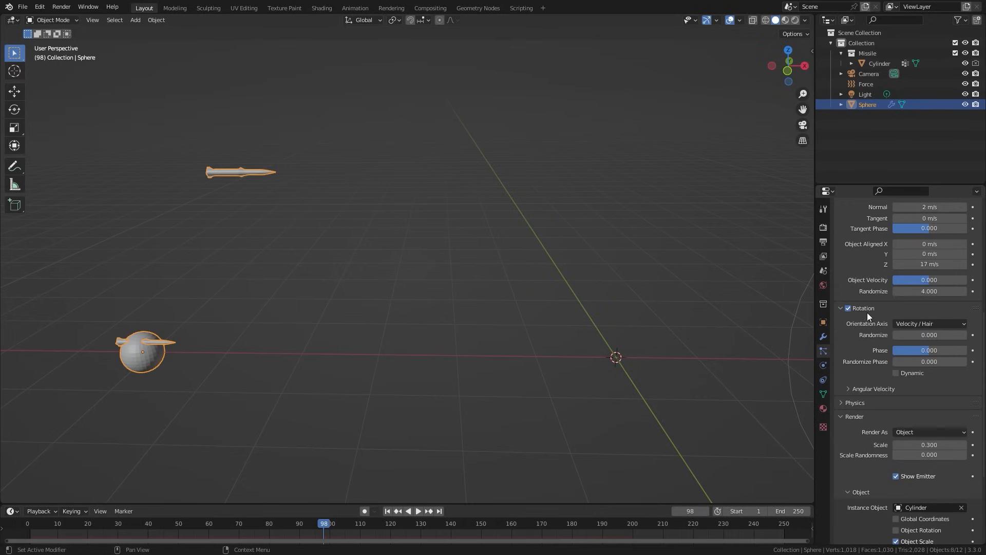
click(897, 373)
- Play the animation from the first frame to check the orientation of the missiles in flight
scroll(475, 406, down, 3)
key(shift+Left)
key(space)
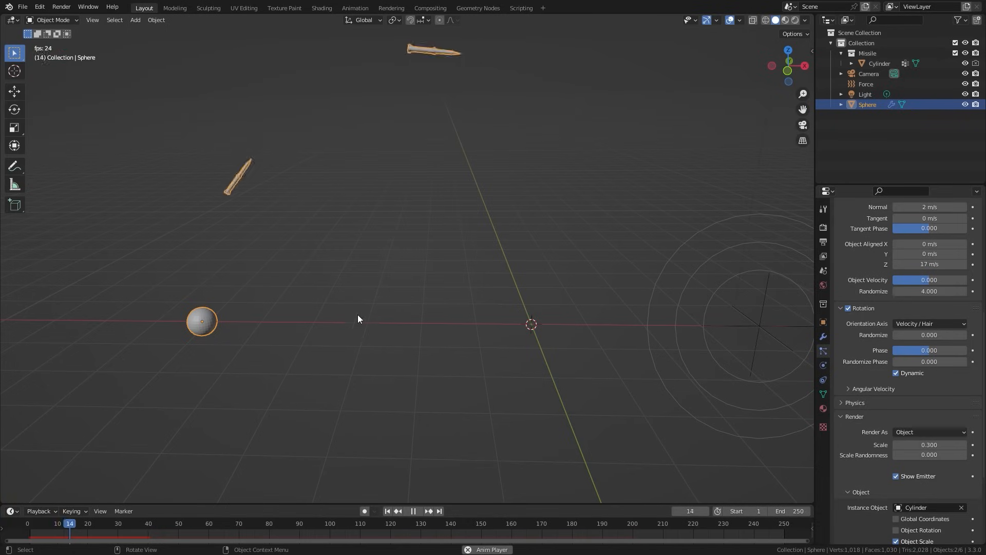
key(space)
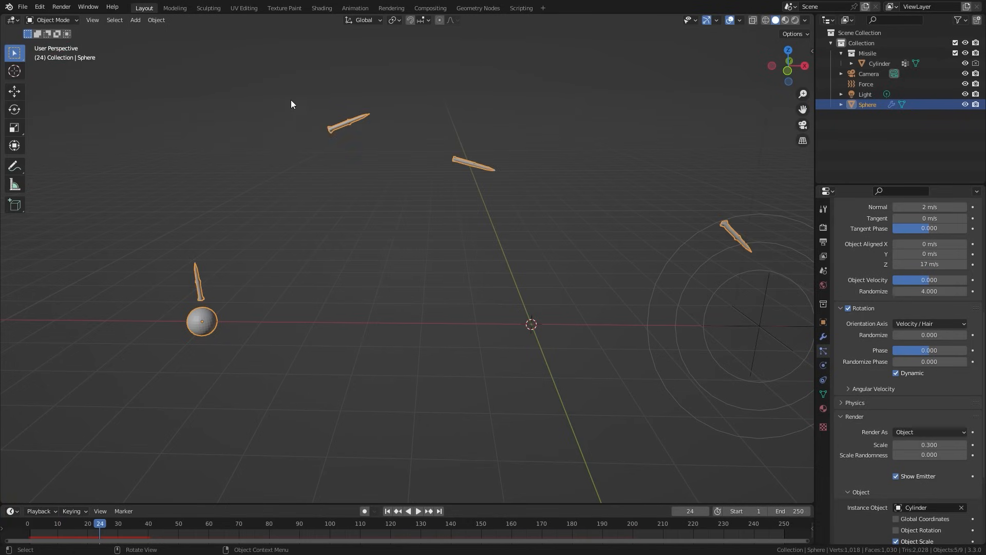
key(space)
scroll(378, 169, down, 3)
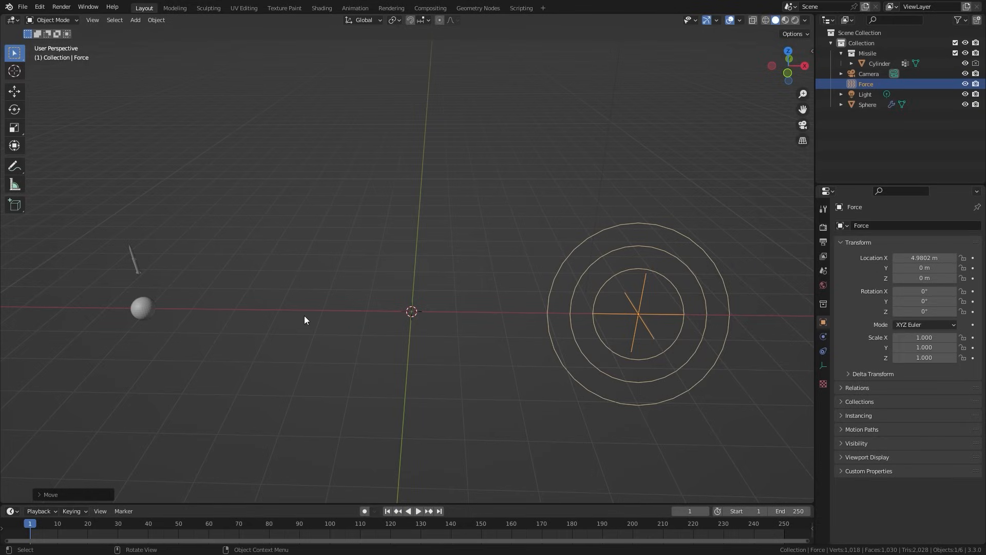
- Add a plane mesh at the world origin
middle_drag(304, 316, 88, 280)
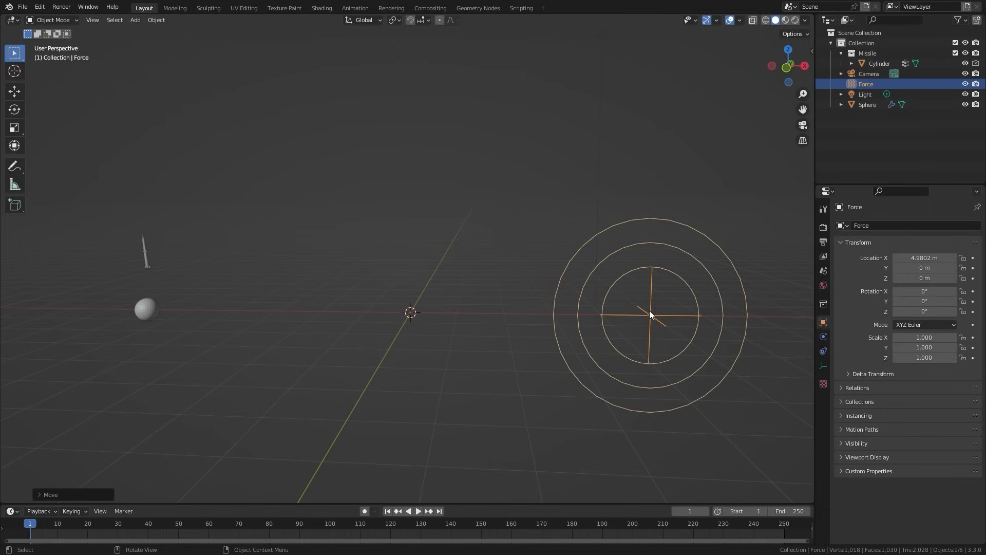
key(shift+a)
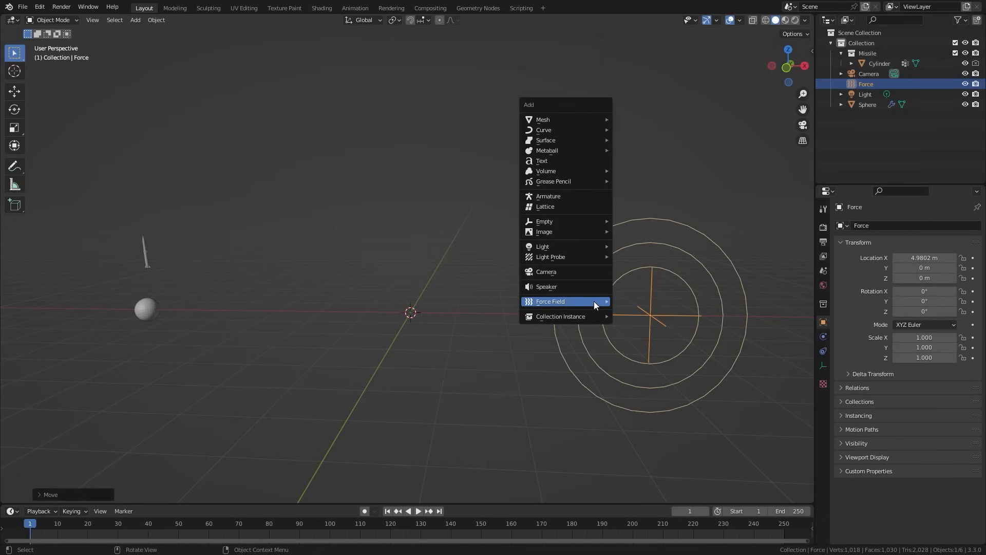
mouse_move(558, 119)
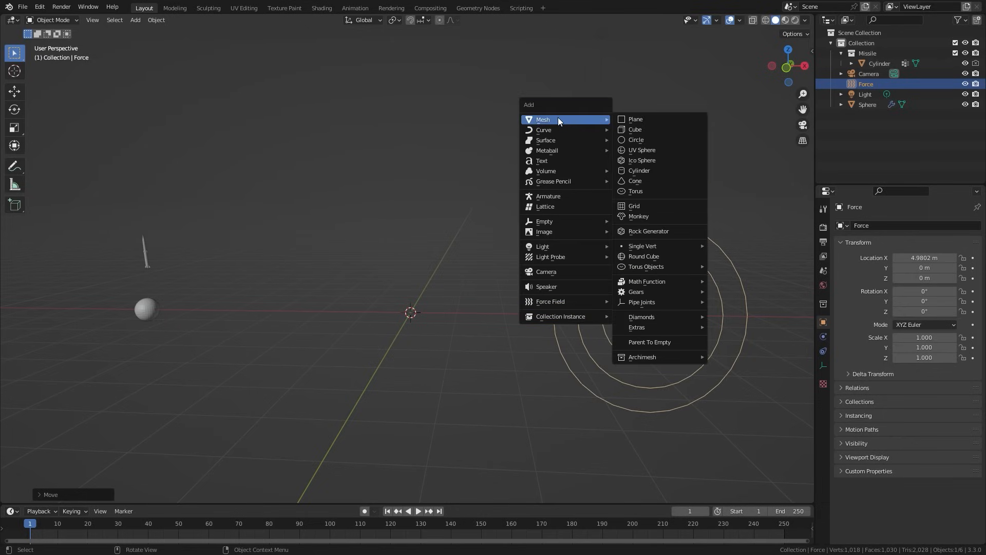
click(637, 119)
- Scale up the plane and move it about 5 m along the X axis to the force field's centre
middle_drag(503, 265, 487, 307)
key(s)
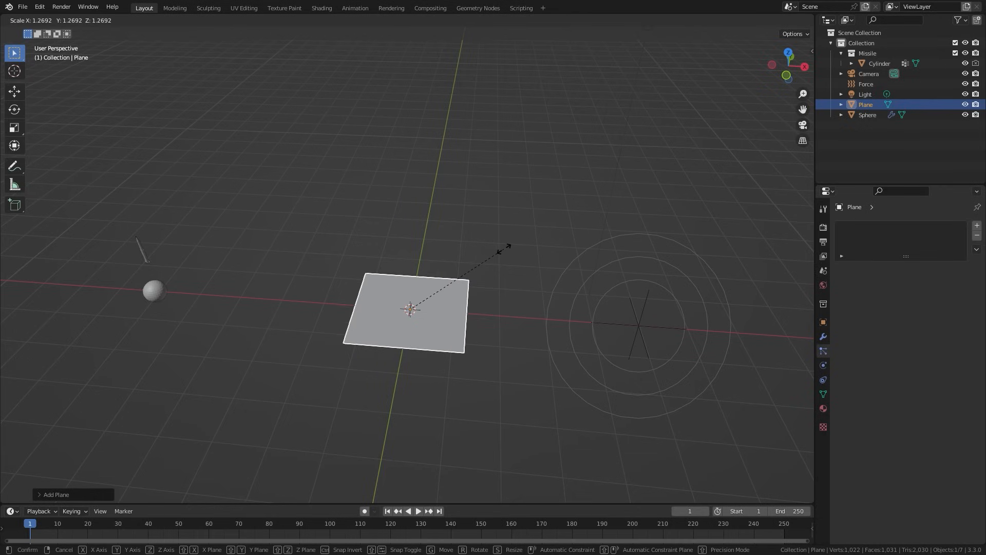
click(519, 233)
key(g)
key(x)
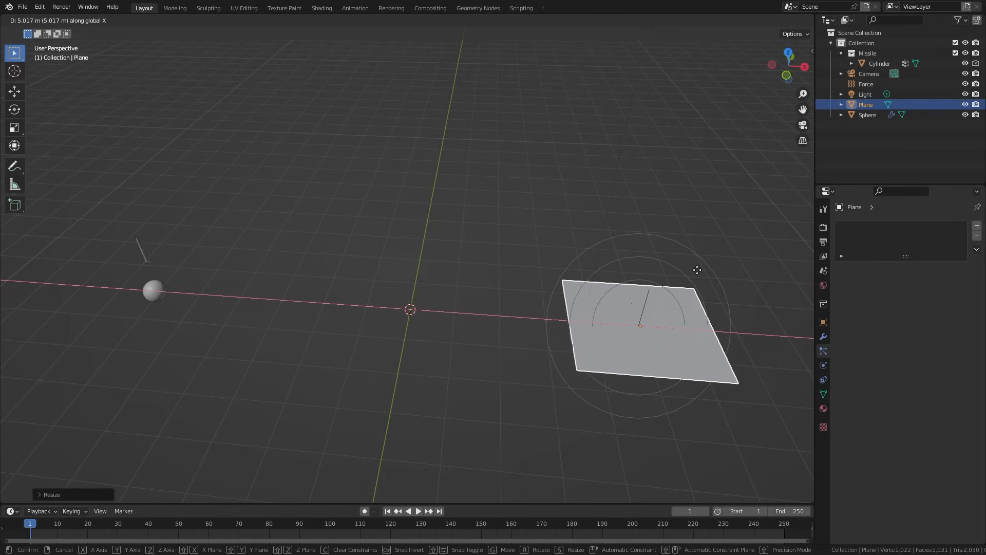
click(696, 273)
- Add Collision physics to the plane
shift+middle_drag(429, 352, 394, 333)
scroll(395, 333, up, 1)
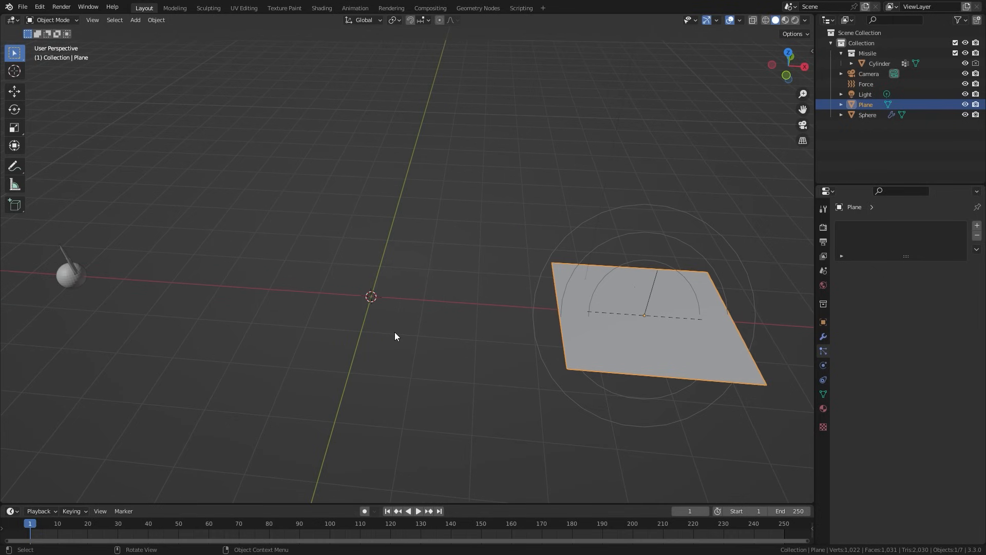
click(824, 366)
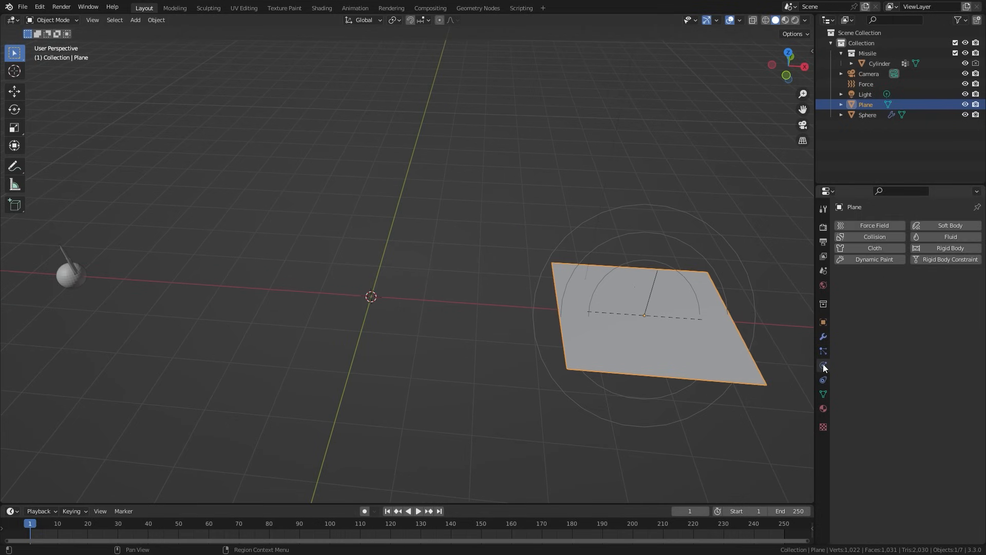
click(874, 235)
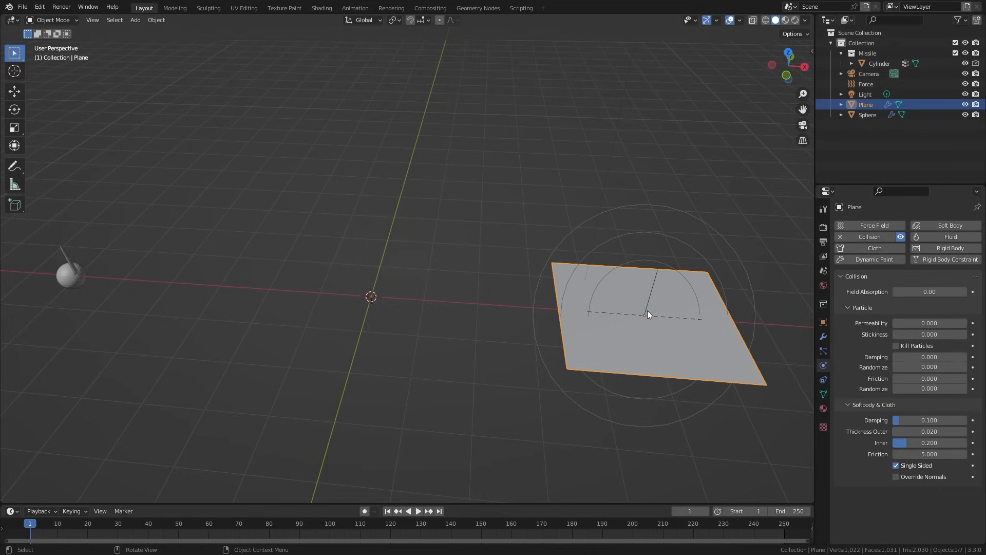
- Enable Kill Particles in the plane's Collision settings and play the animation to check the missiles' impact
click(896, 346)
key(space)
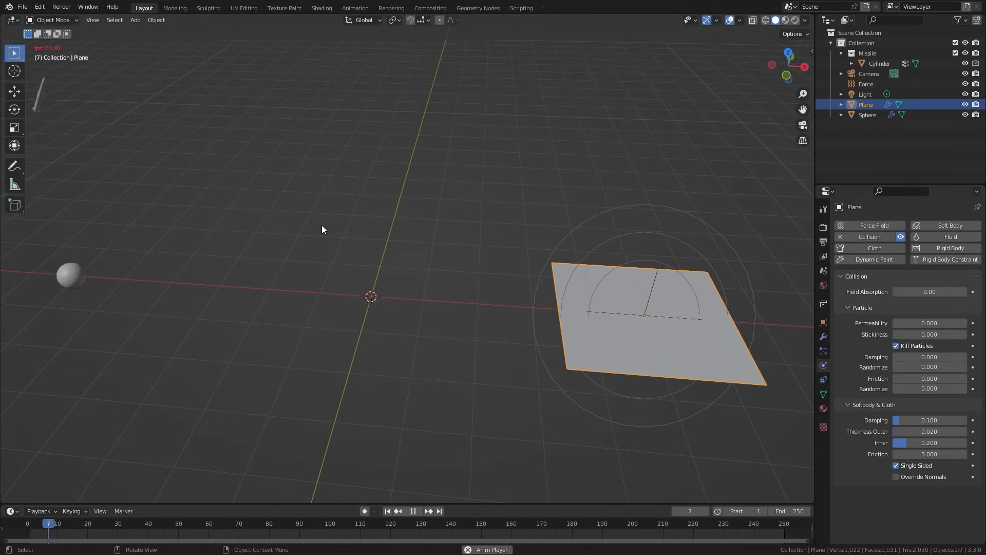
middle_drag(492, 268, 509, 279)
key(space)
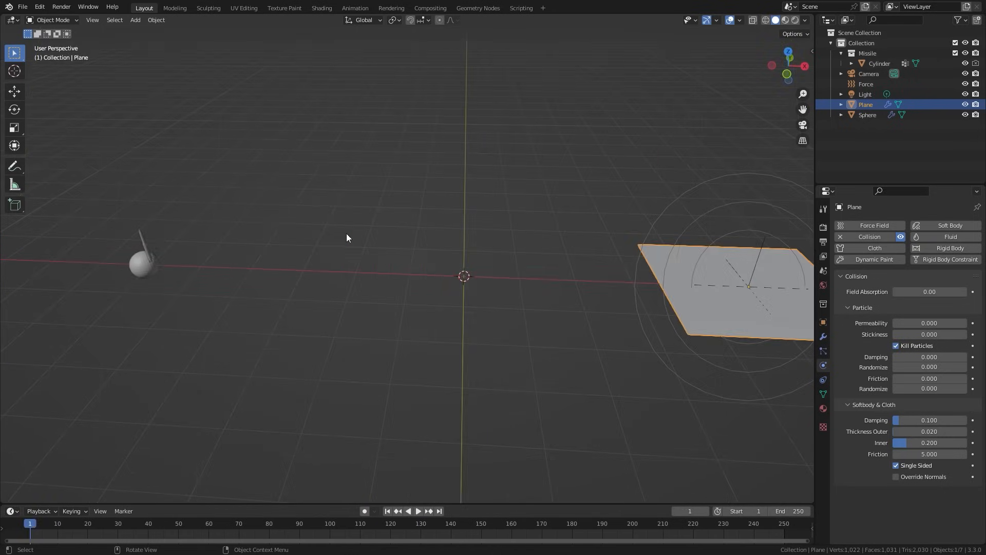
- Bake the particle cache of the sphere's particle system
click(144, 265)
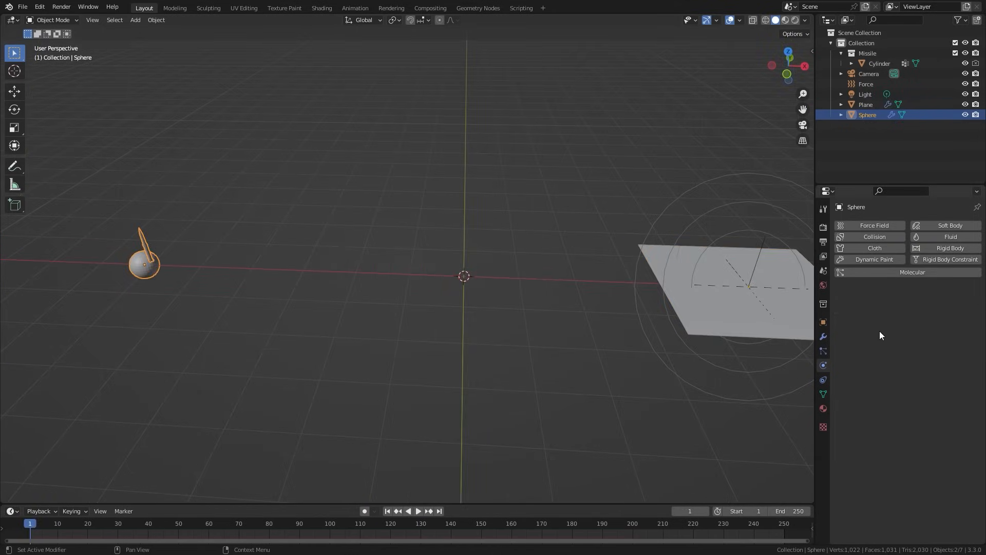
click(823, 350)
scroll(880, 371, down, 5)
click(857, 301)
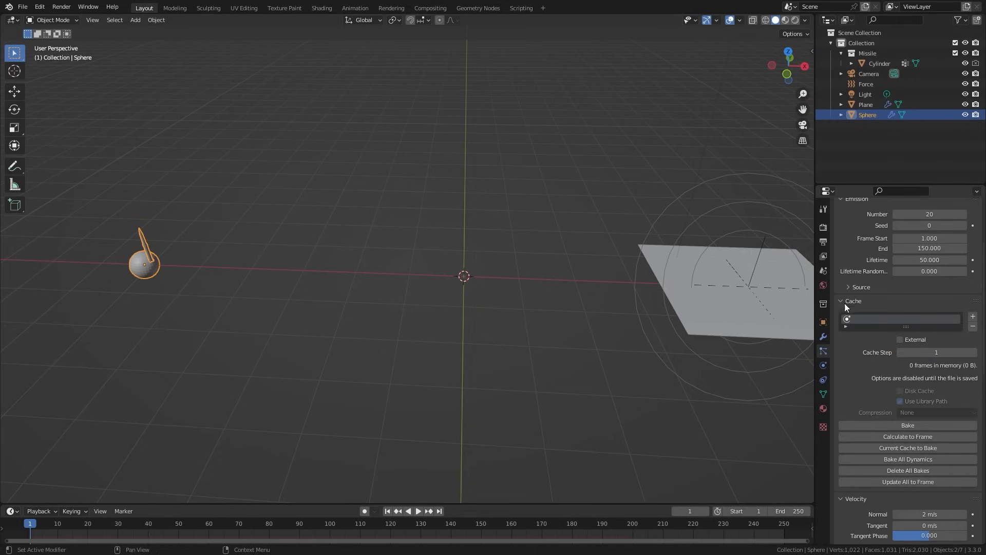
scroll(904, 329, down, 10)
scroll(920, 332, up, 8)
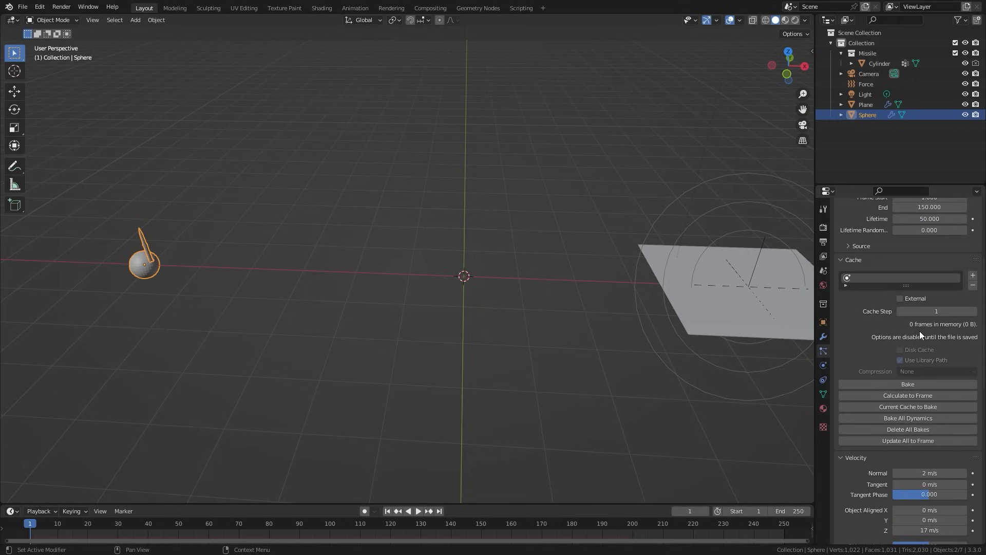
click(906, 384)
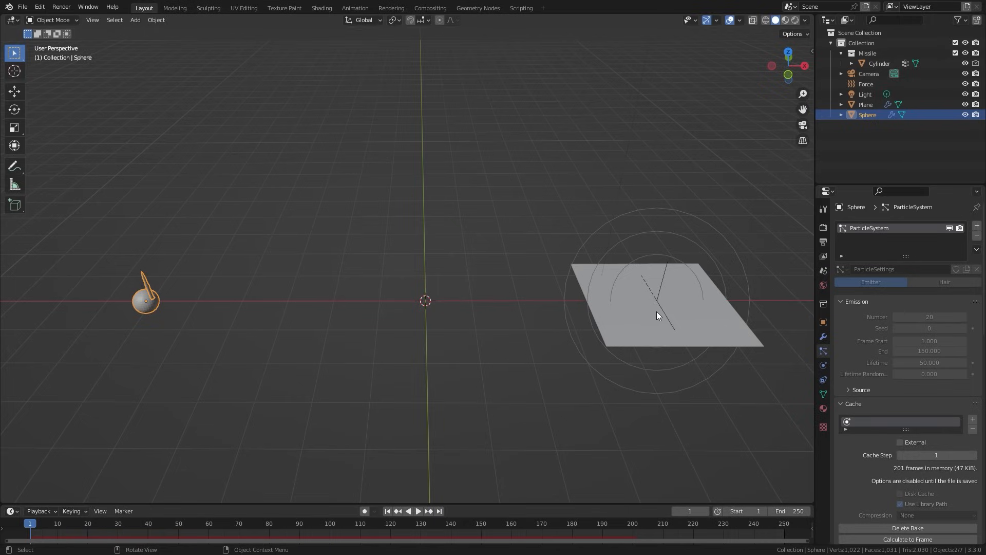
- Remove the Collision physics from the plane
click(644, 332)
scroll(674, 333, up, 2)
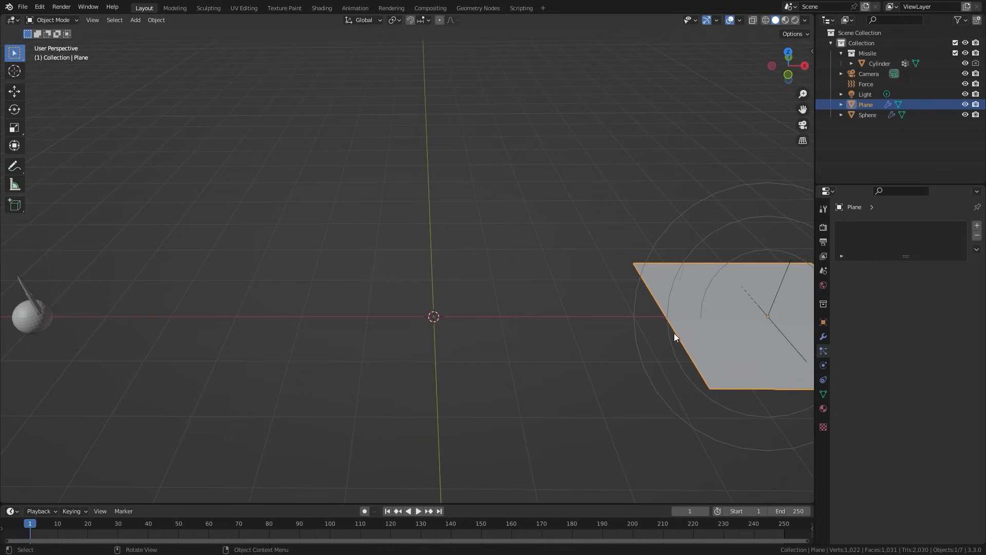
shift+middle_drag(744, 316, 577, 315)
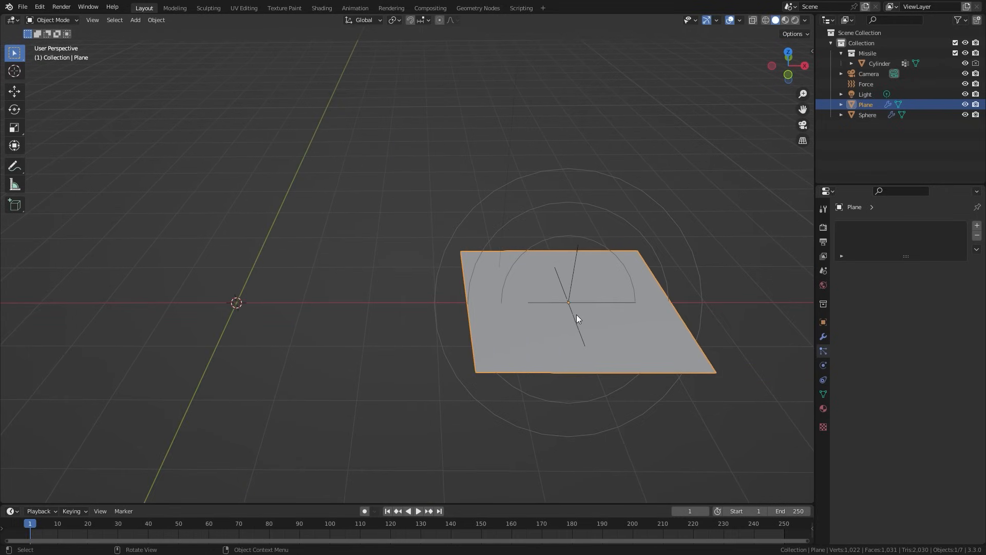
click(825, 364)
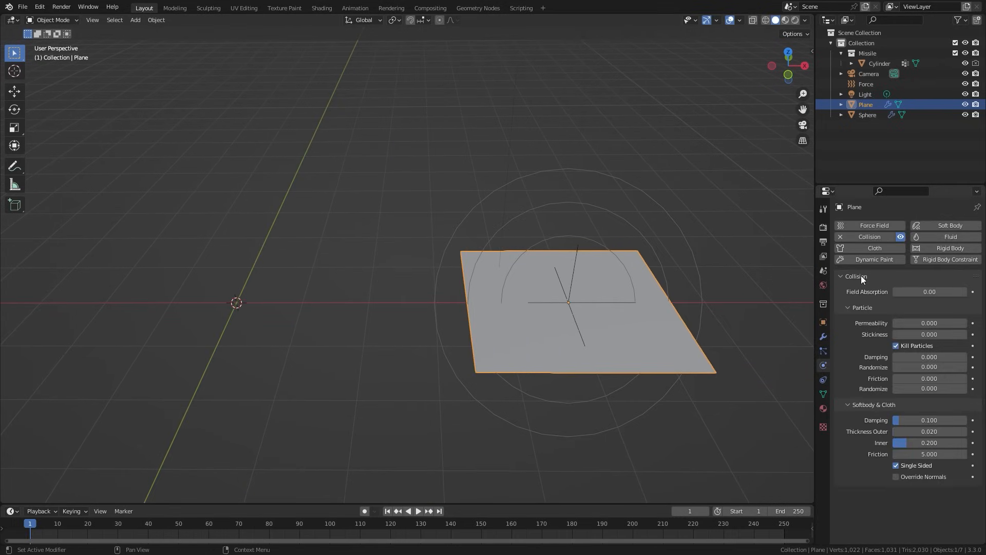
click(841, 237)
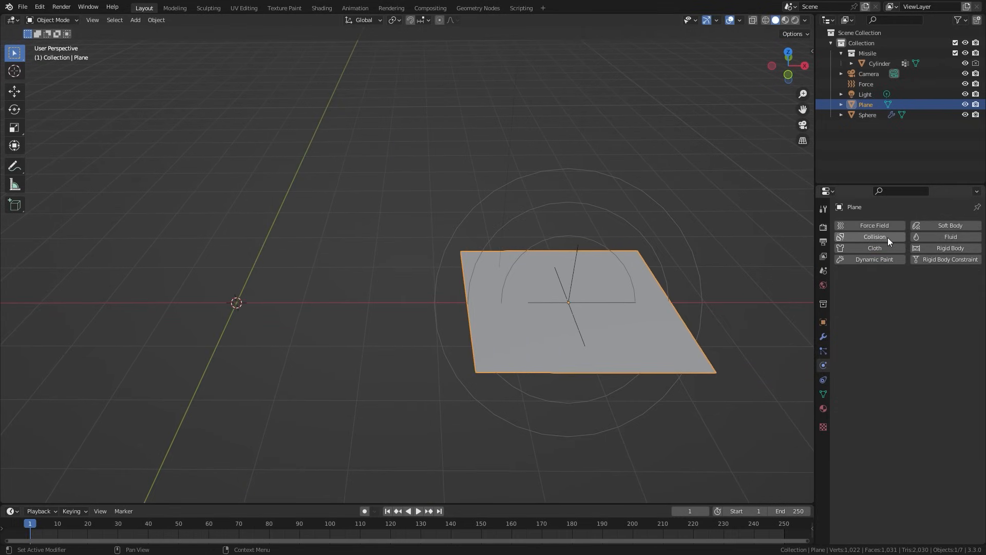
scroll(409, 237, down, 4)
scroll(571, 324, up, 4)
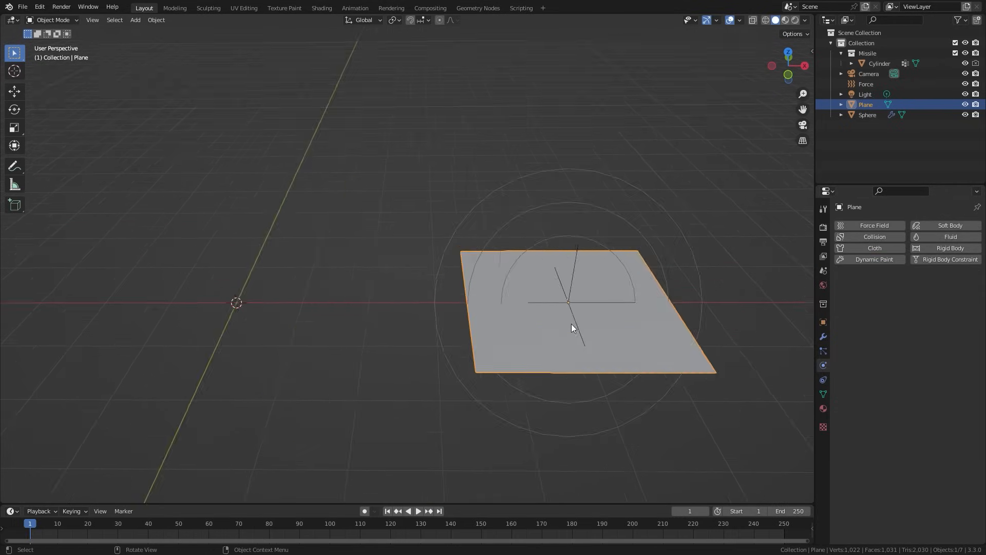
scroll(719, 349, up, 2)
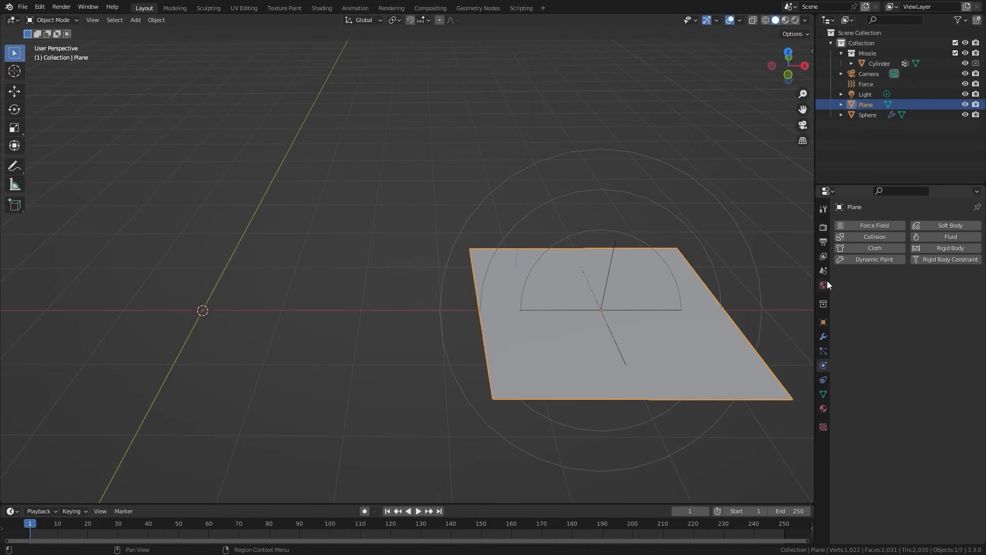
- Add Dynamic Paint physics to the plane and create a canvas on it
click(875, 260)
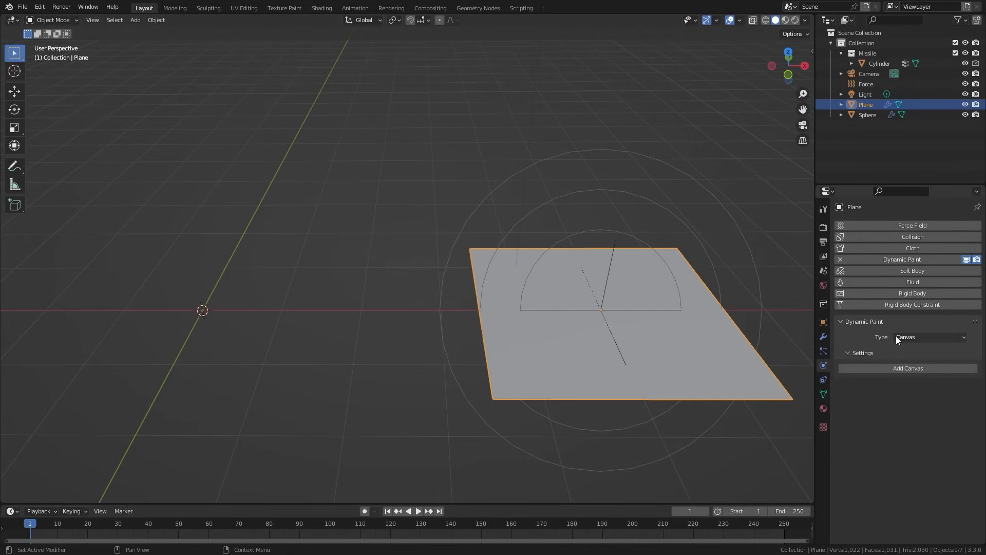
click(908, 366)
scroll(912, 370, down, 3)
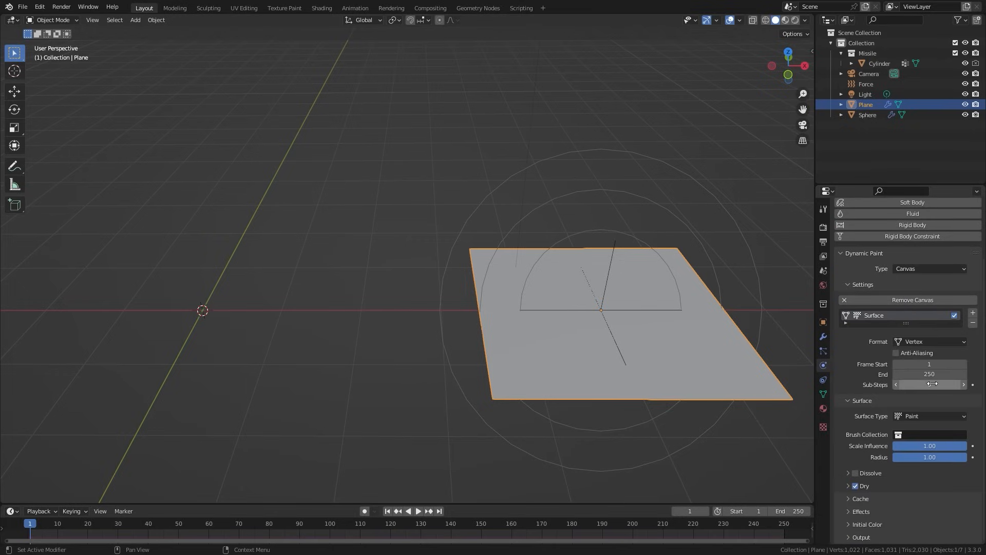
- Set the canvas surface's end frame to 200 and its sub-steps to 20
click(927, 375)
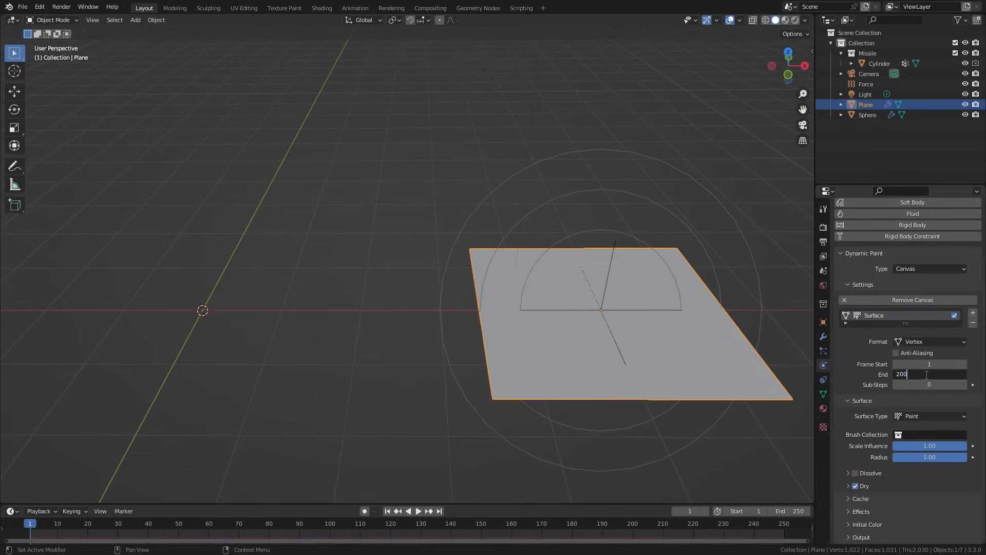
key(Return)
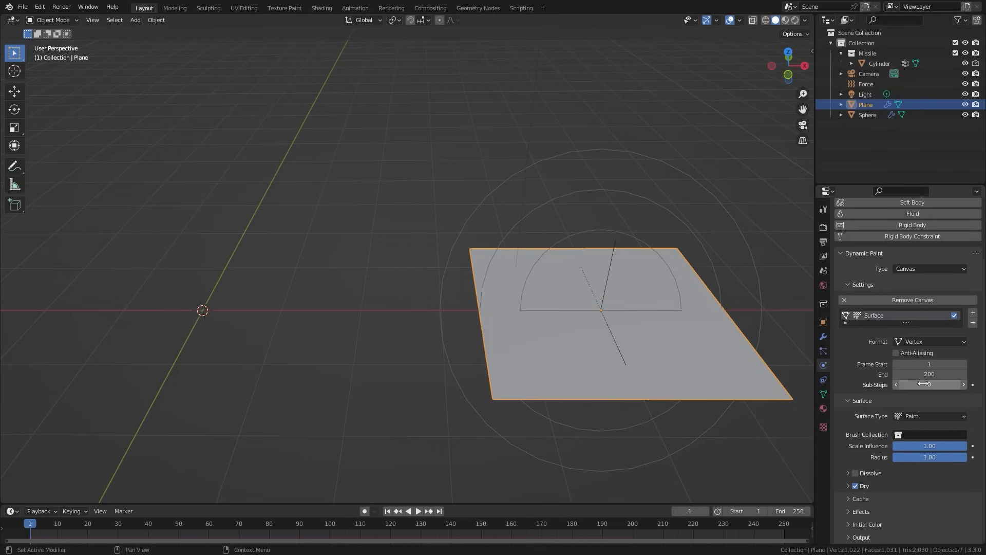
click(917, 385)
text(10)
key(Return)
click(922, 385)
key(Return)
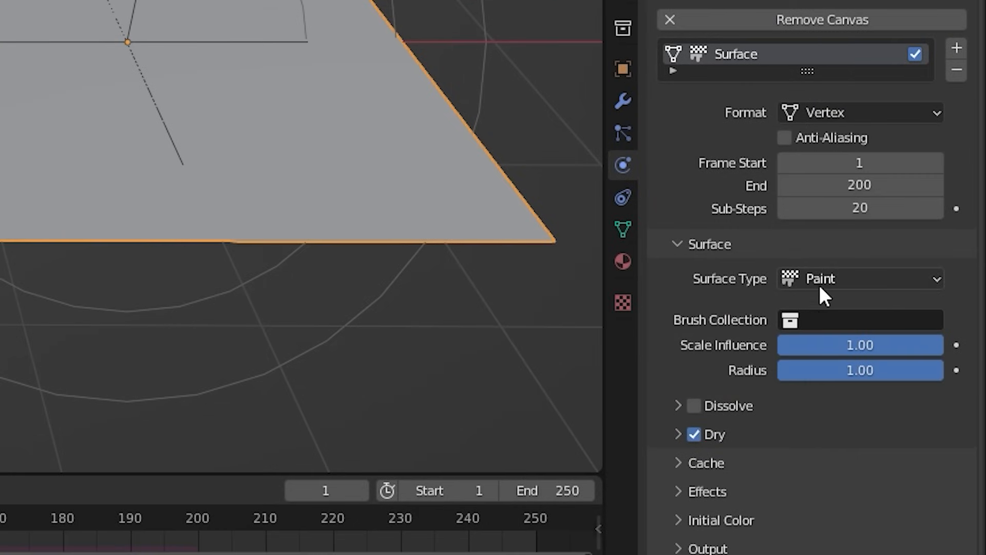
- Set the canvas surface type to Weight and enable Dissolve with a time of 15
click(912, 417)
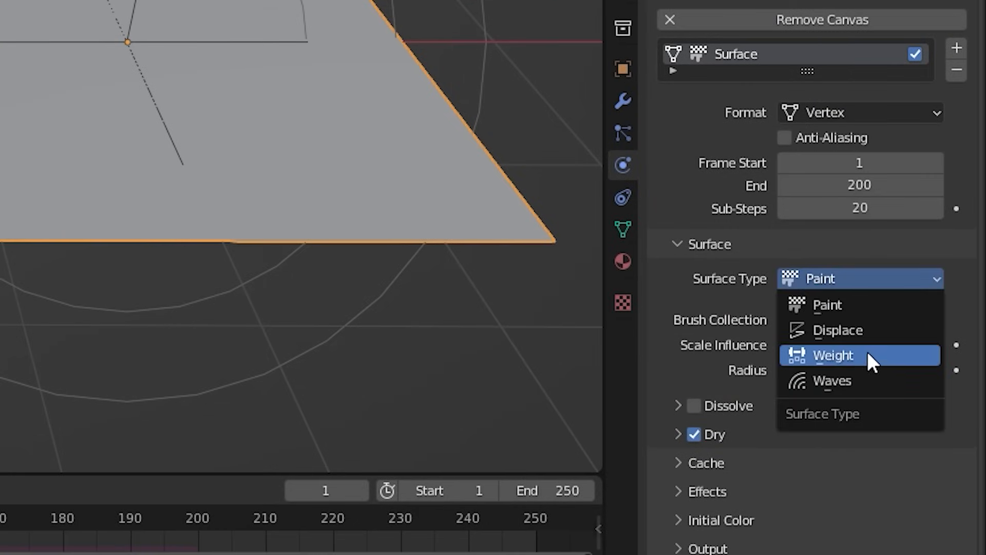
click(831, 352)
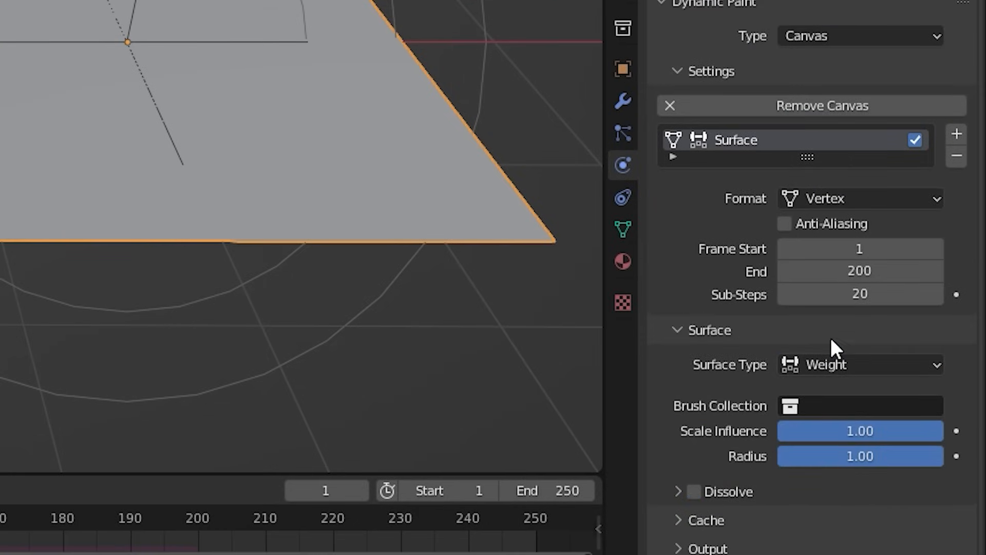
click(694, 492)
click(719, 492)
scroll(750, 427, down, 3)
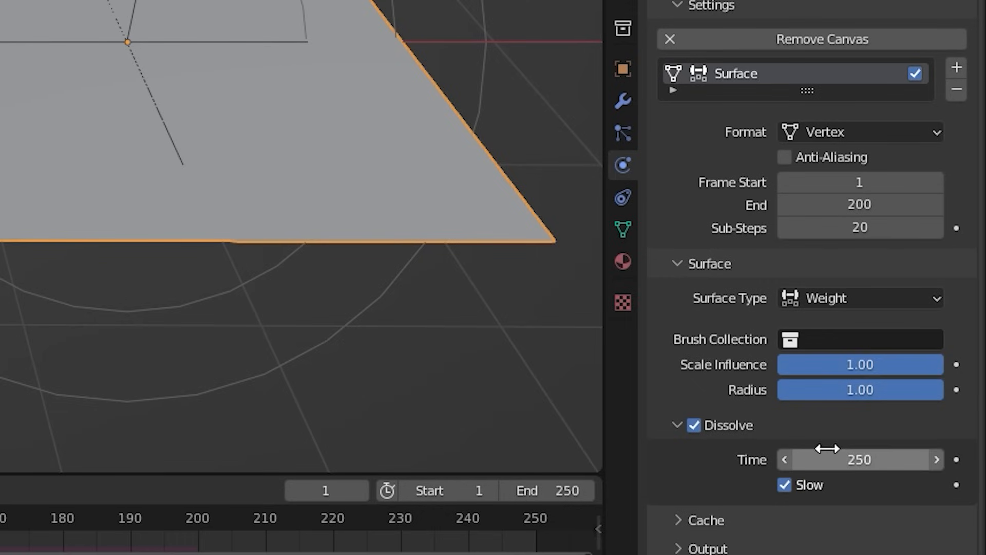
click(840, 455)
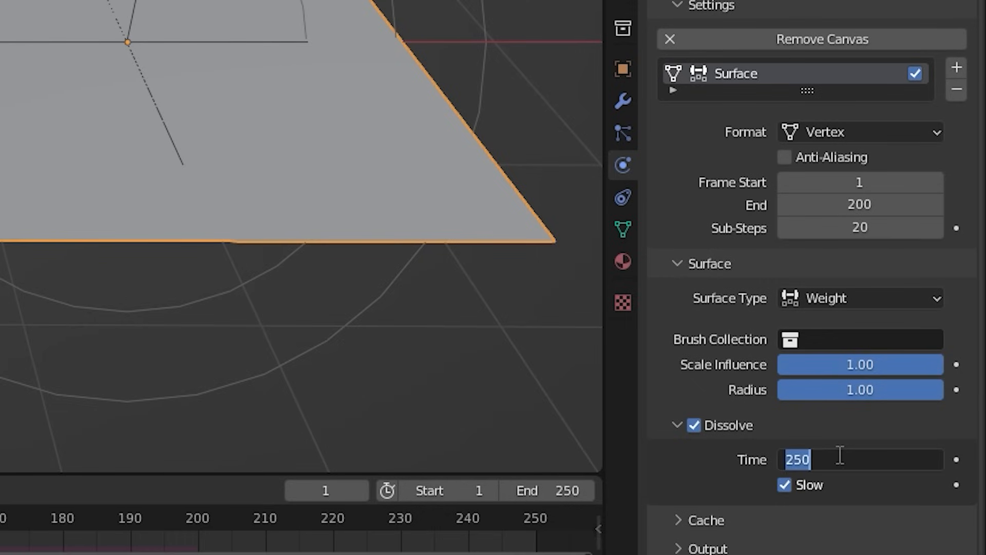
text(15)
key(Return)
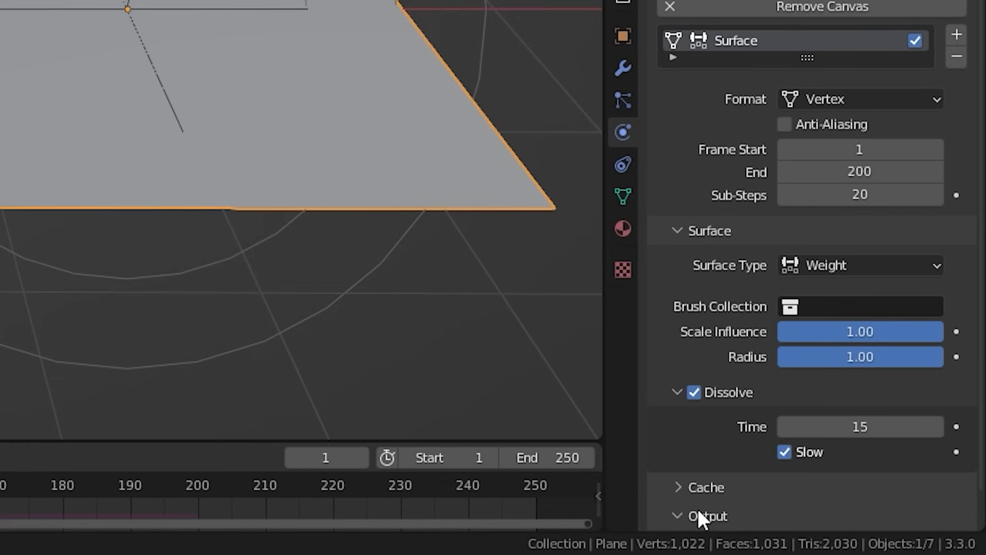
- Create the dp_weight output vertex group for the plane's canvas surface
click(699, 546)
scroll(702, 514, down, 2)
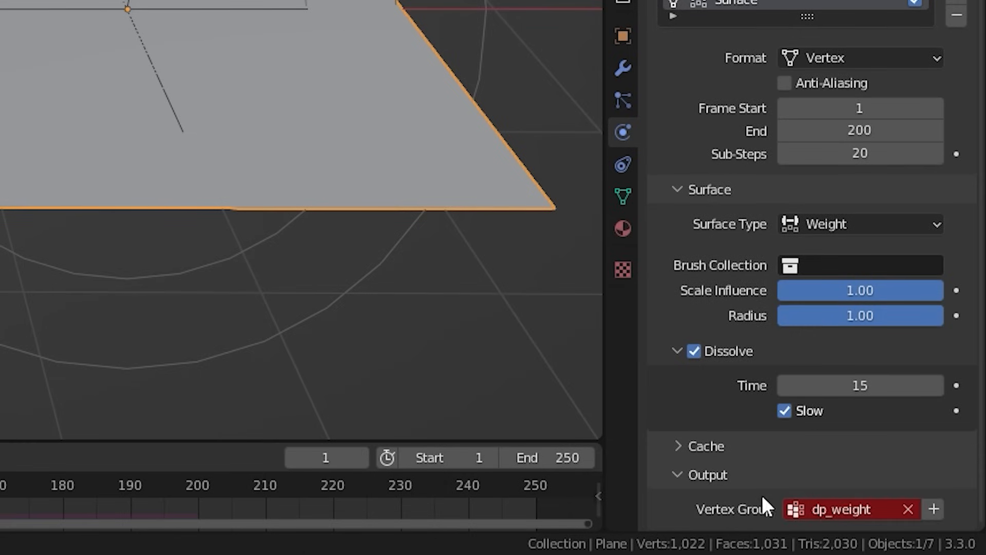
click(934, 508)
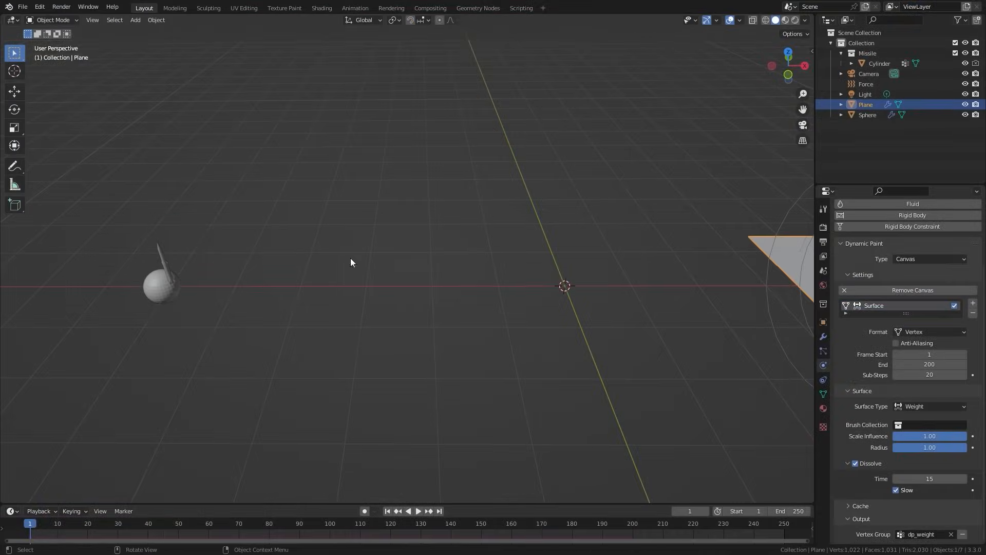
- Add Dynamic Paint physics of type Brush to the sphere and create the brush
click(163, 285)
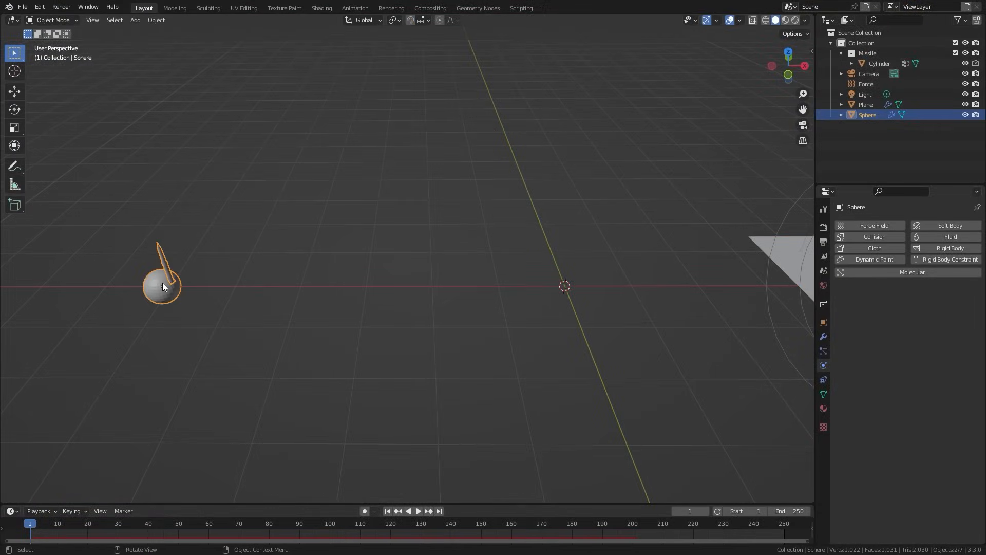
click(871, 259)
click(907, 350)
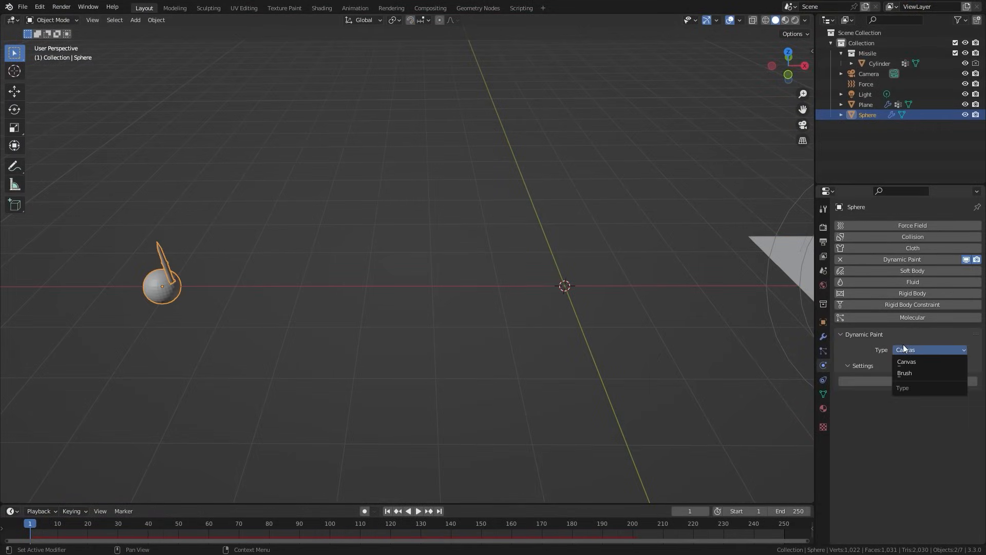
click(909, 374)
click(905, 382)
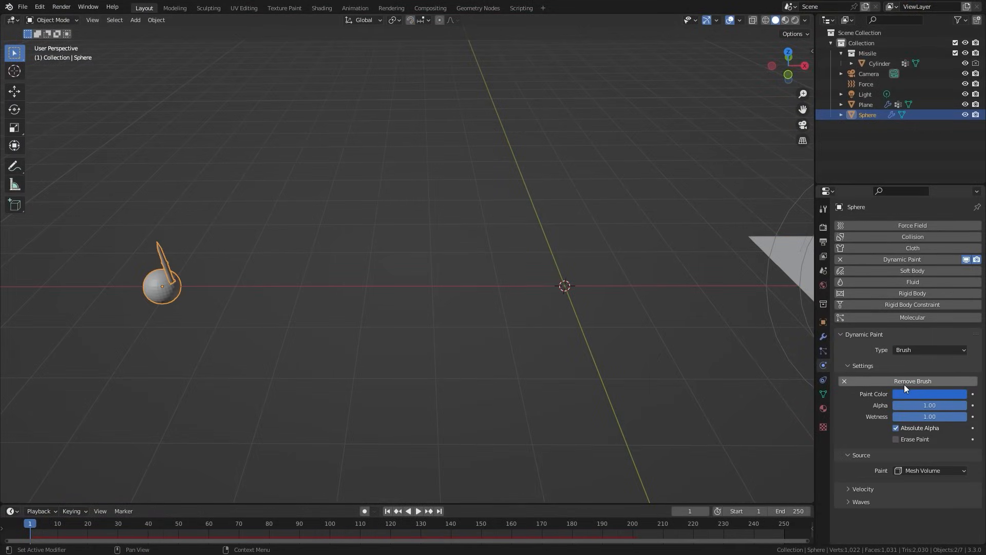
- Set the brush's paint source to the sphere's ParticleSystem, with an effect solid radius of 0.4
click(932, 469)
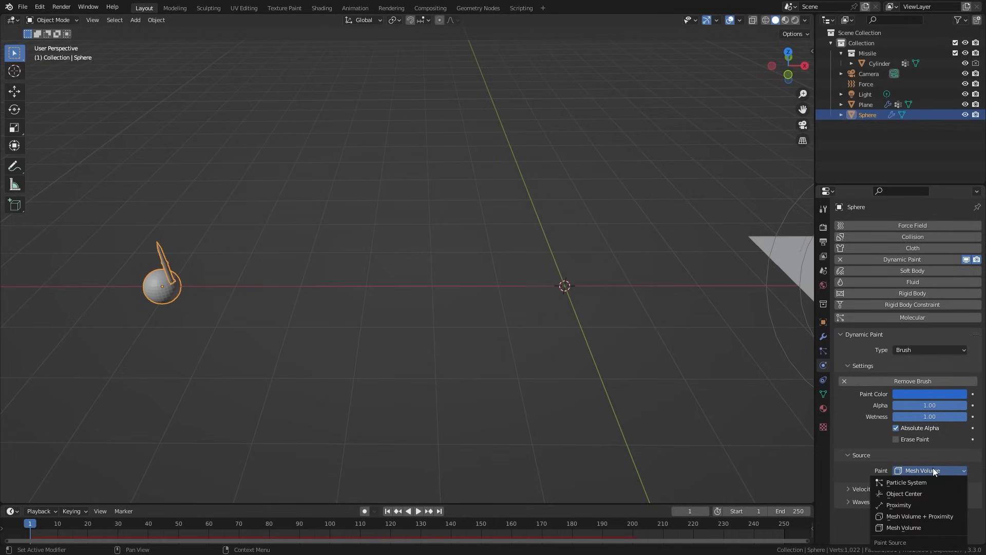
click(905, 483)
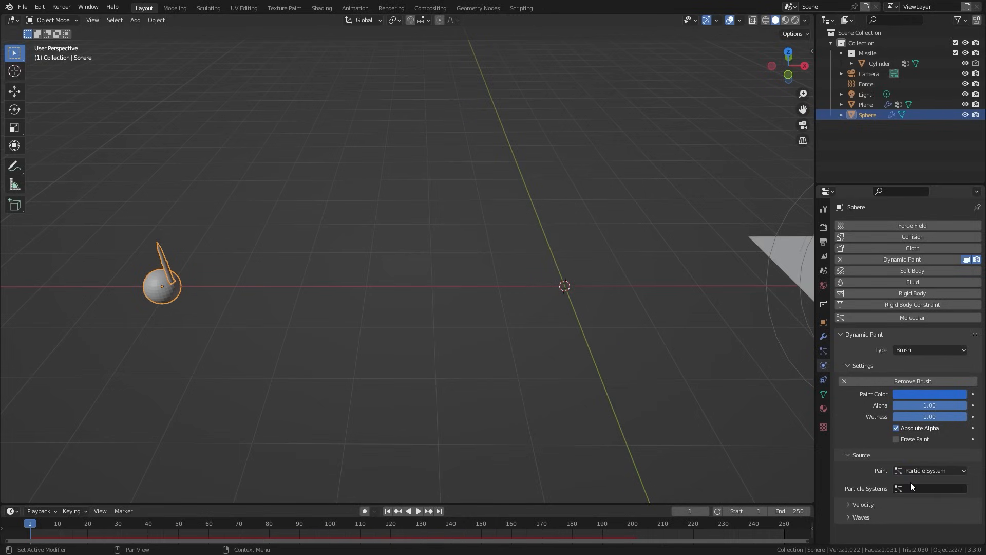
click(929, 488)
click(902, 387)
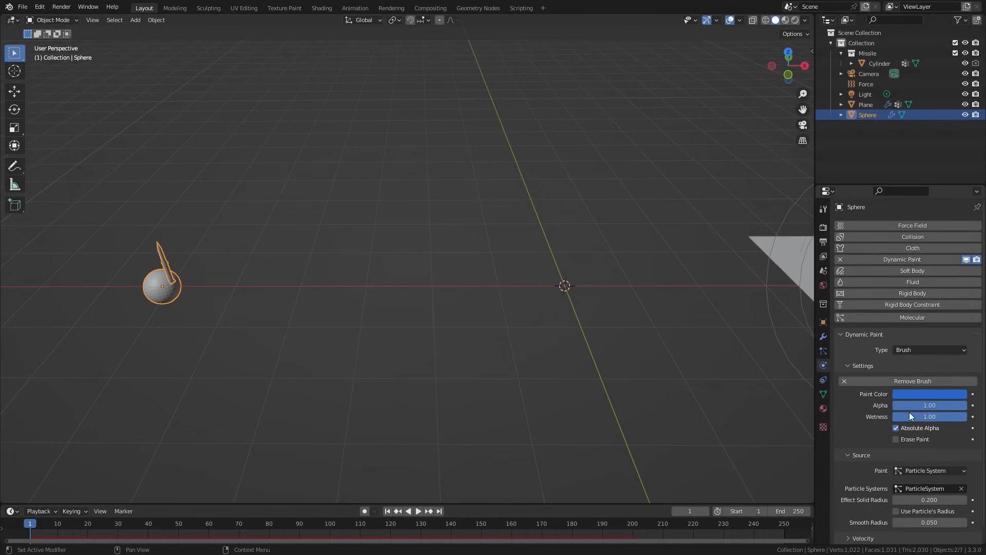
scroll(909, 412, down, 1)
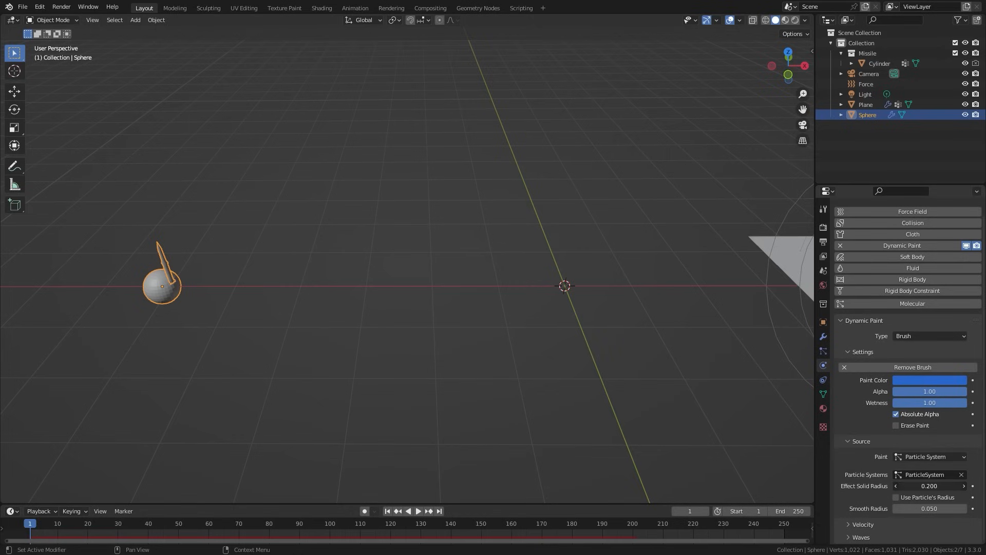
click(933, 486)
text(.4)
key(Return)
- Raise the plane slightly along the Z axis above the force field's centre
shift+middle_drag(534, 316, 360, 310)
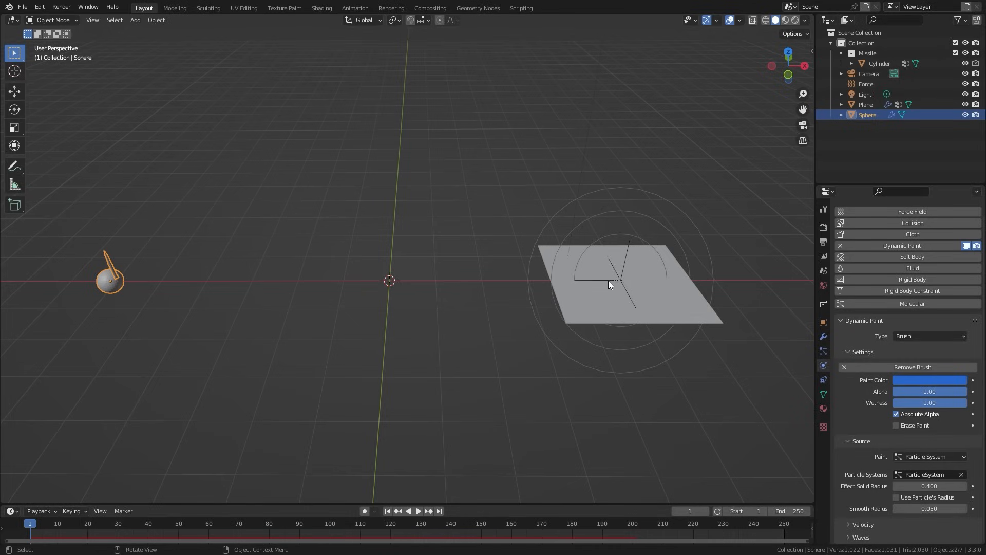
scroll(628, 329, up, 3)
shift+middle_drag(702, 331, 480, 296)
scroll(538, 329, up, 2)
click(538, 333)
scroll(480, 297, up, 3)
key(g)
key(z)
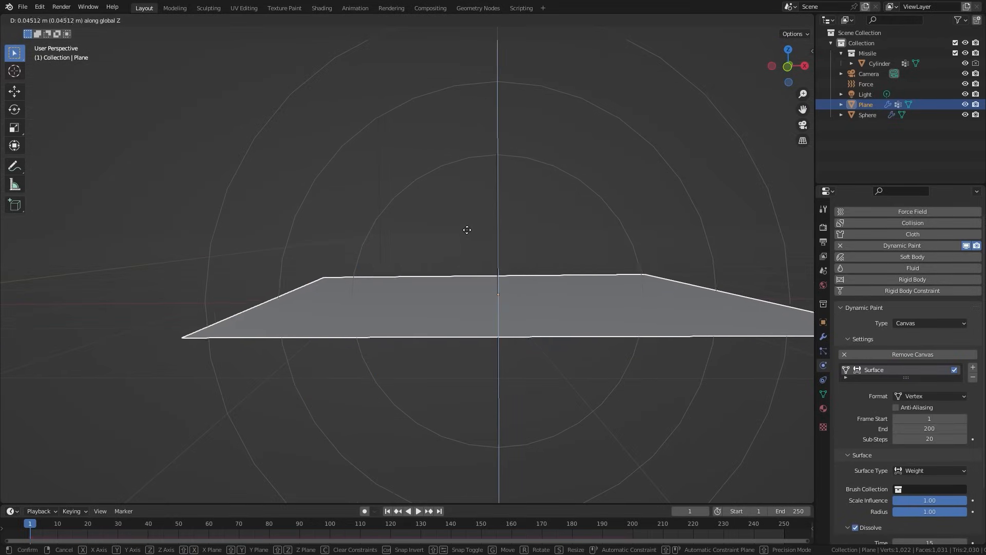
click(467, 149)
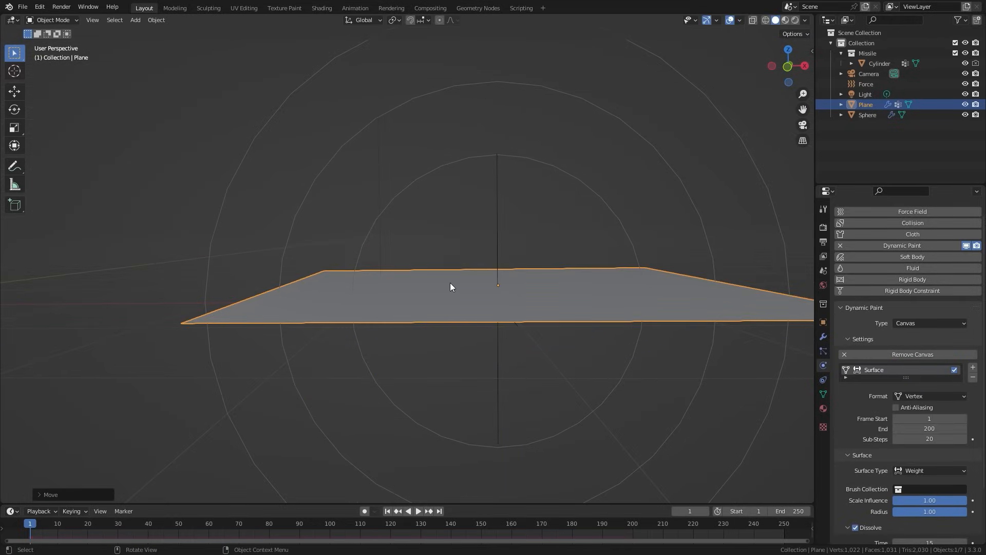
middle_drag(450, 282, 446, 271)
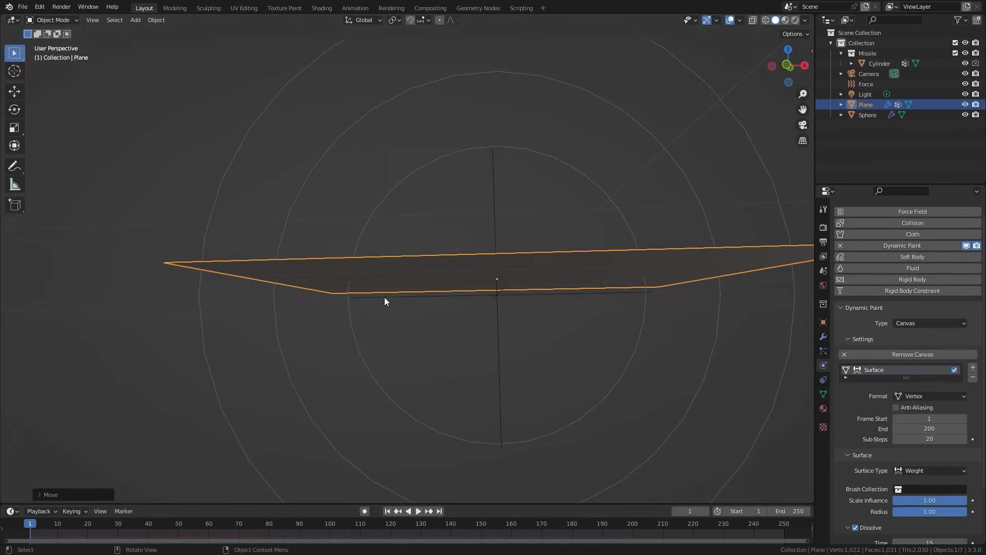
- Nudge the plane a little further up along the Z axis so it sits just above the force field's centre
middle_drag(423, 309, 489, 303)
key(g)
key(z)
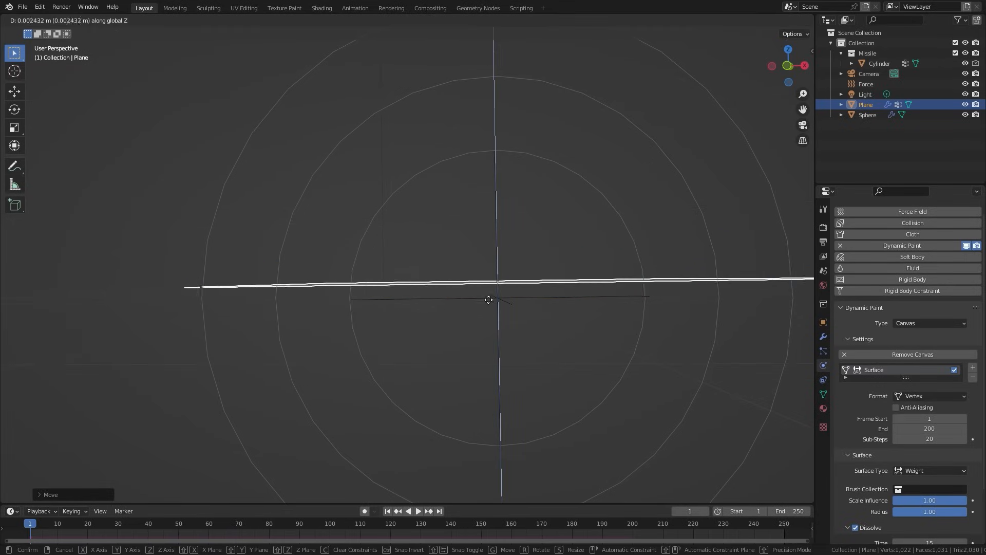
click(488, 279)
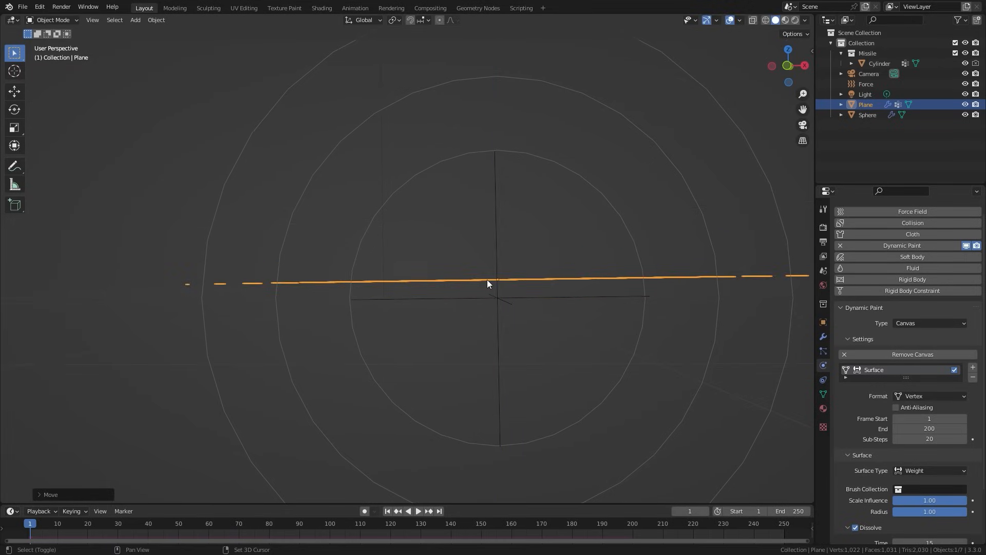
middle_drag(487, 280, 469, 307)
key(Home)
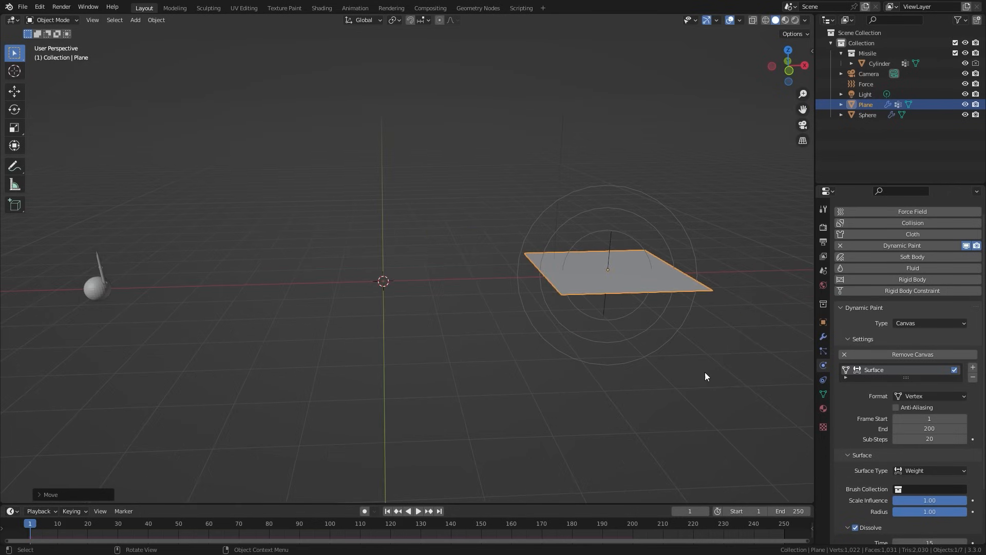
- Save the project file "Tutorial 1.blend" to enable the cache of the plane's Dynamic Paint canvas
scroll(860, 507, down, 3)
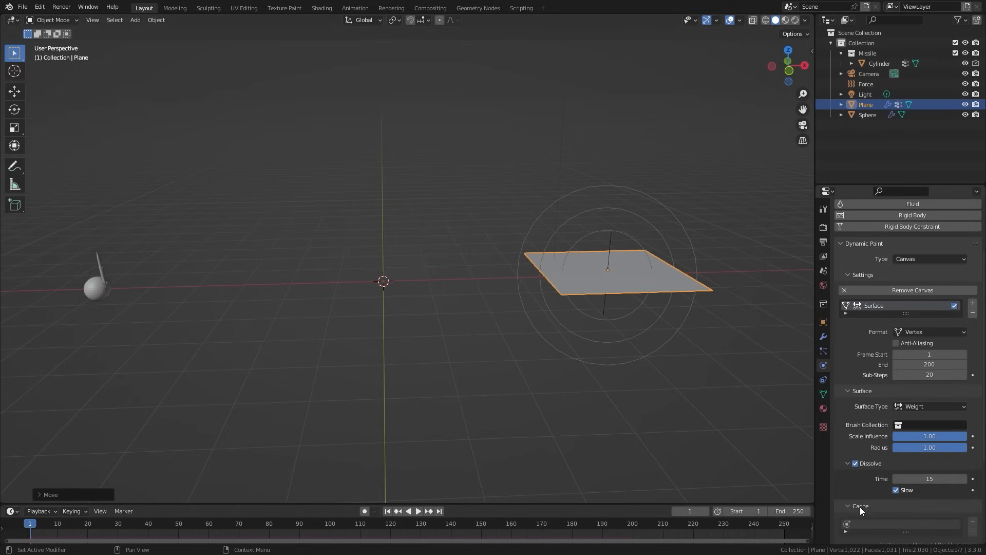
scroll(860, 507, down, 5)
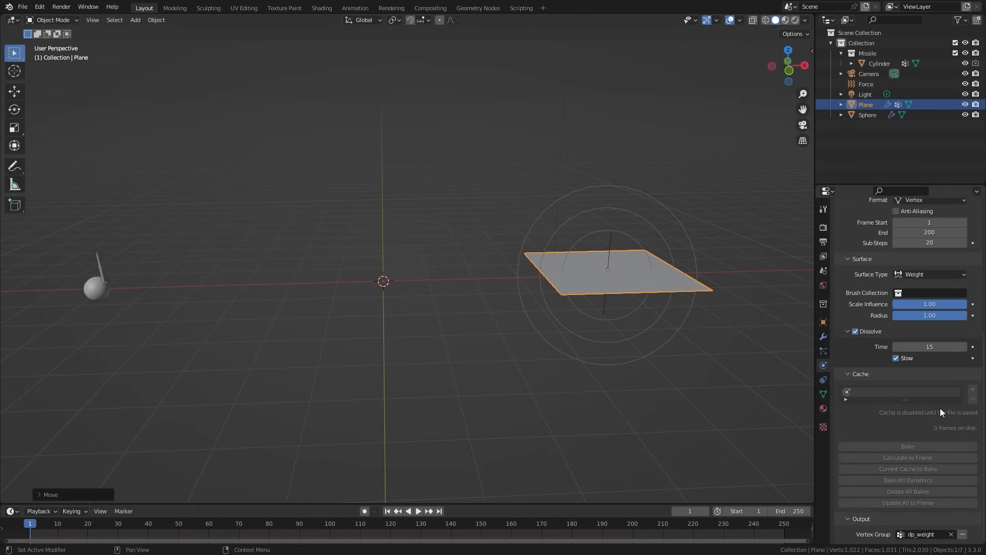
key(ctrl+s)
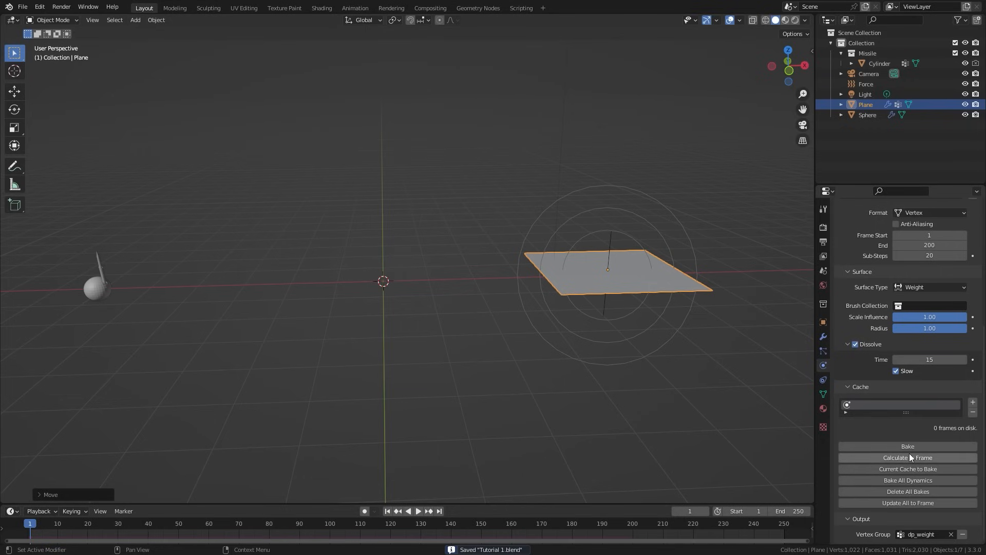
- Subdivide the plane's mesh in Edit Mode with 100 cuts and return to Object Mode
middle_drag(550, 297, 549, 301)
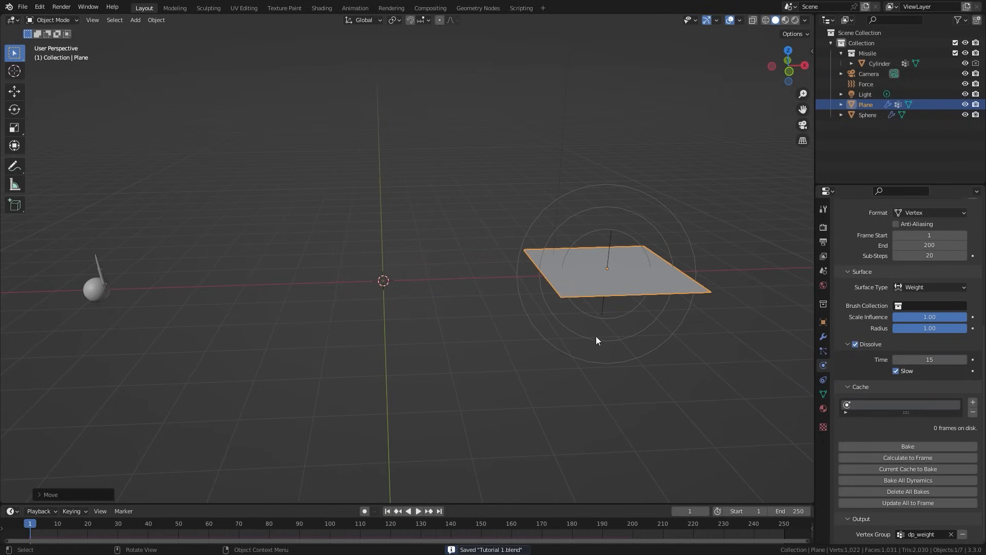
middle_drag(597, 338, 571, 263)
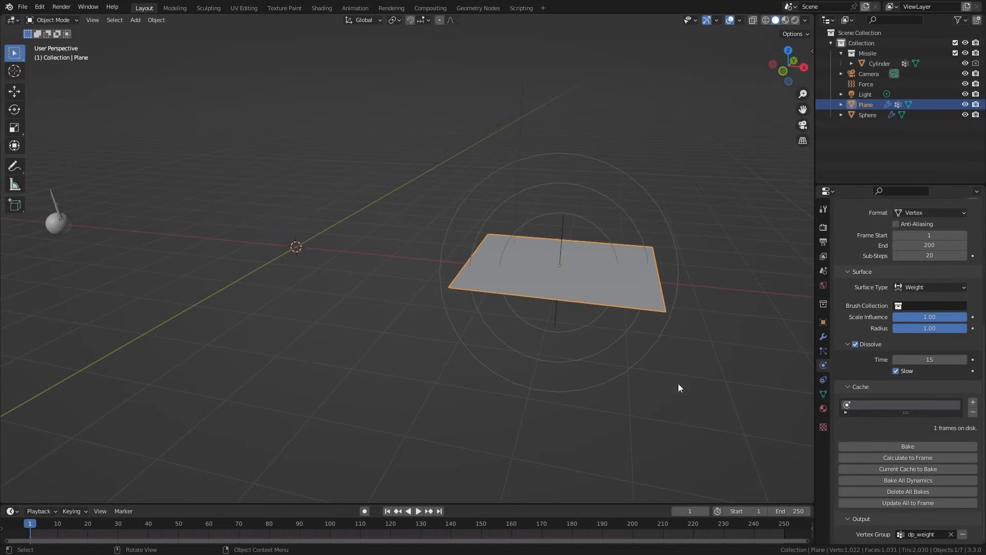
shift+middle_drag(658, 272, 535, 296)
scroll(528, 265, up, 4)
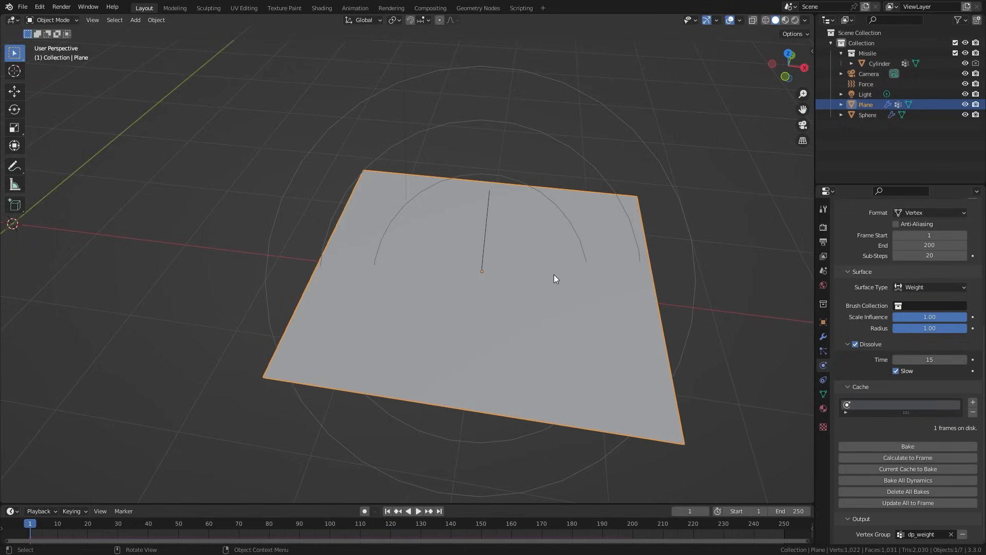
key(Tab)
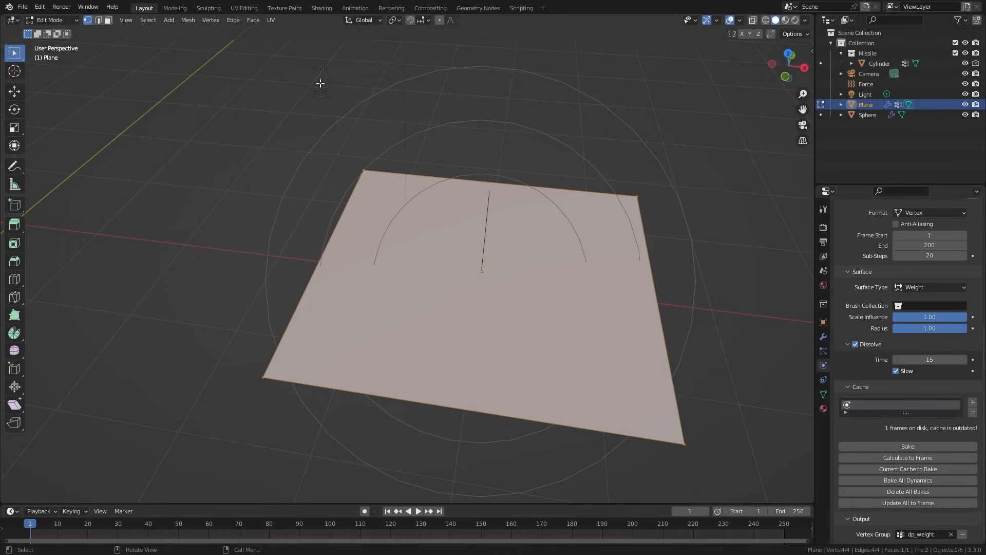
right_click(210, 138)
click(177, 139)
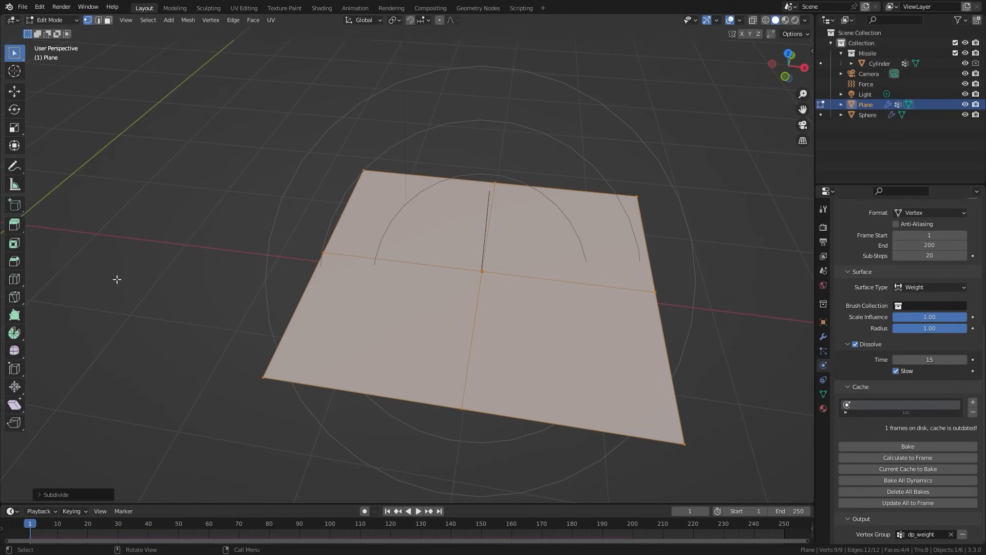
click(44, 495)
click(139, 423)
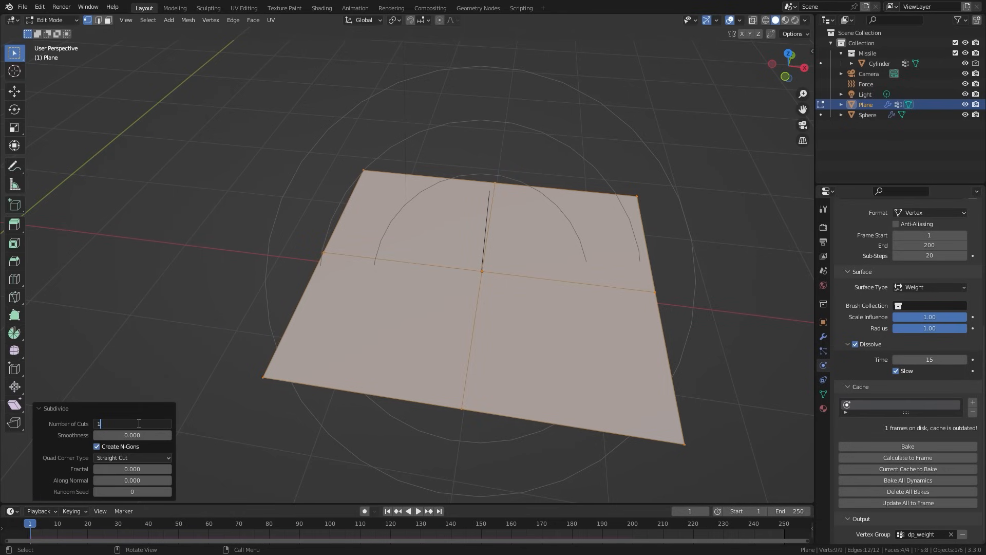
text(100)
key(Return)
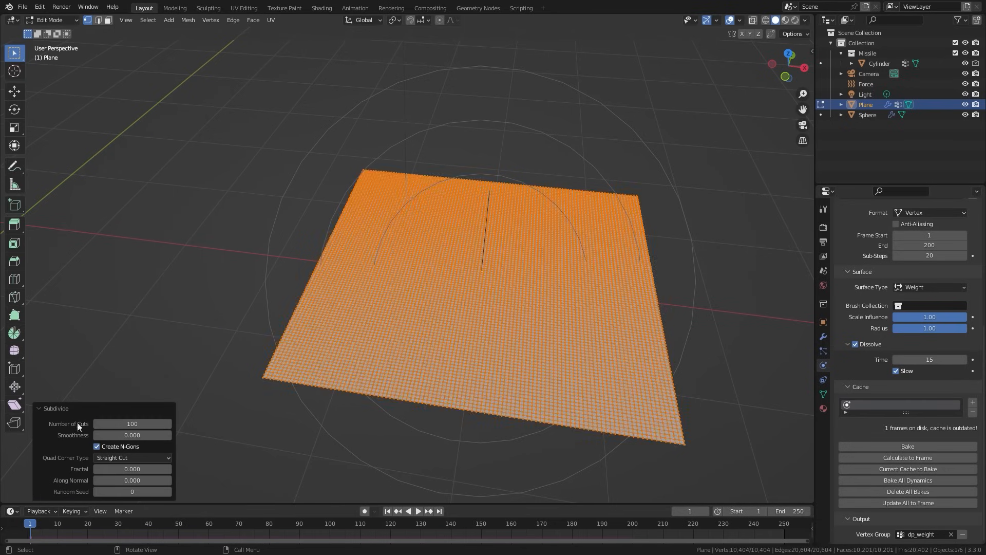
click(45, 409)
key(Tab)
- Save the project again and bake the Dynamic Paint cache of the plane's canvas
key(Home)
key(ctrl+s)
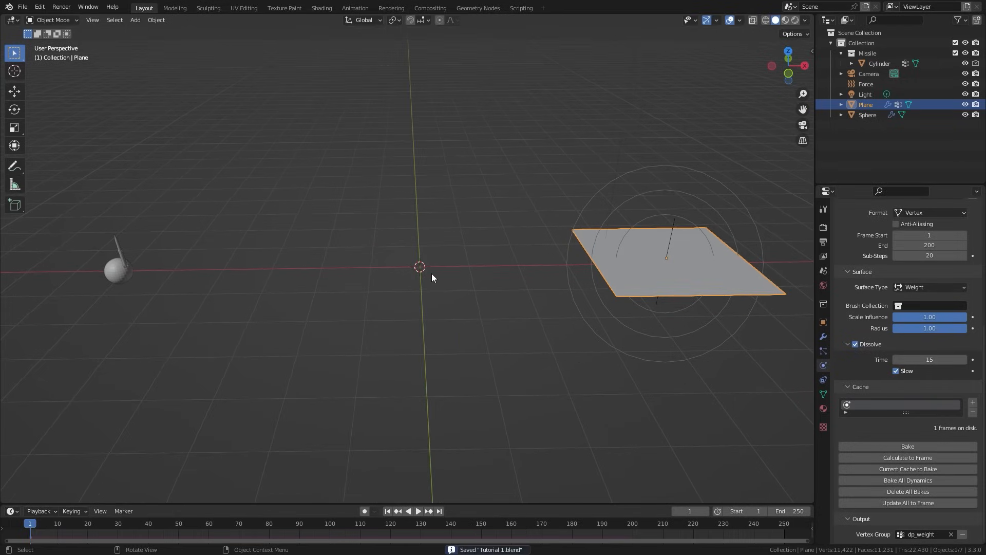
click(906, 446)
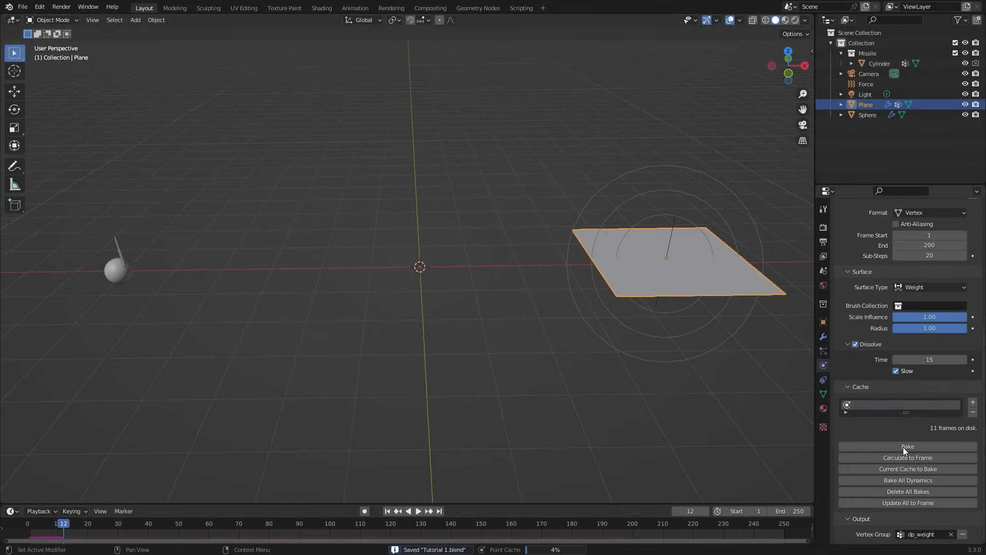
- Switch the plane to Weight Paint mode and play the animation to examine the weights painted where the missiles strike
key(KP_Decimal)
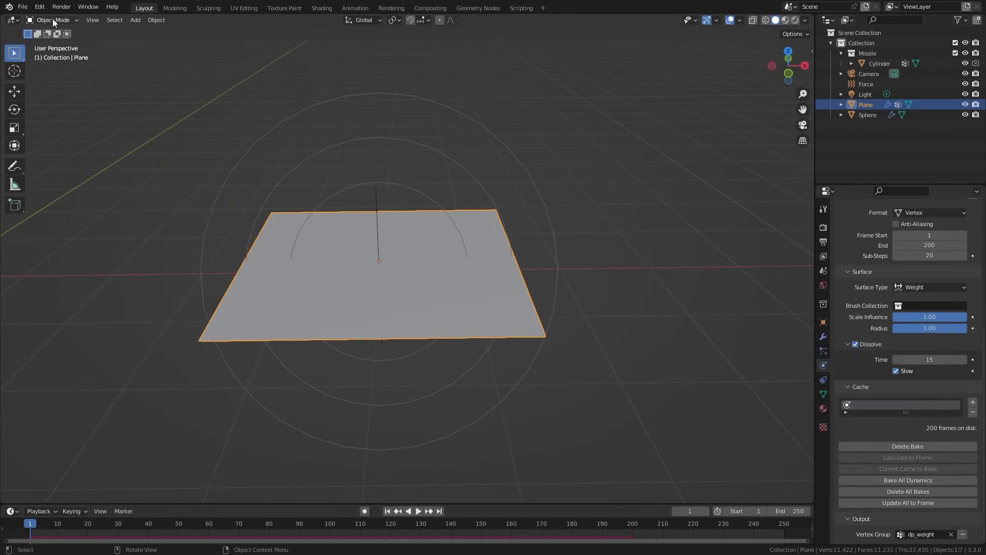
click(45, 19)
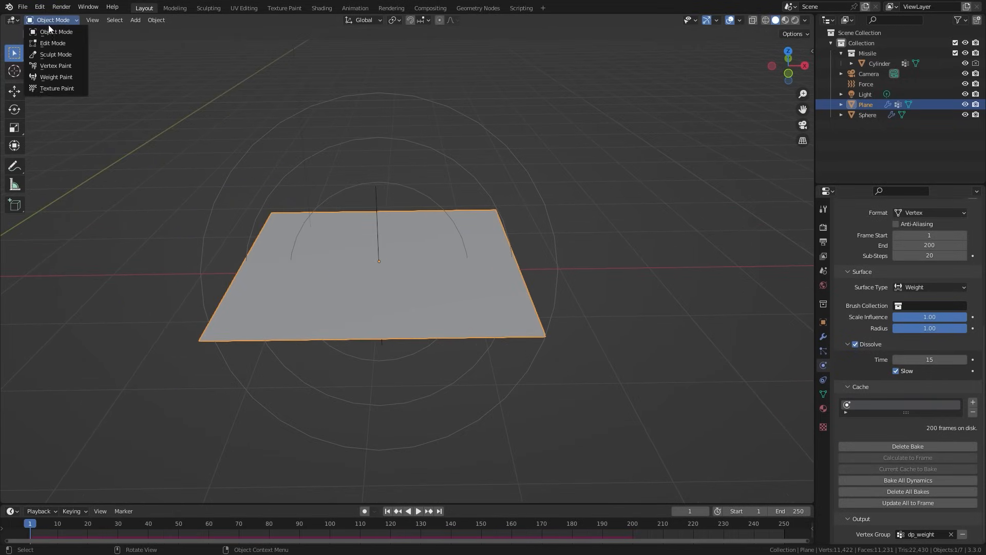
click(54, 77)
shift+middle_drag(371, 173, 494, 200)
key(space)
mouse_move(388, 259)
middle_down()
mouse_move(366, 248)
mouse_move(360, 261)
mouse_move(401, 282)
middle_up()
scroll(377, 262, up, 2)
scroll(385, 259, down, 2)
scroll(401, 282, up, 2)
scroll(528, 298, down, 2)
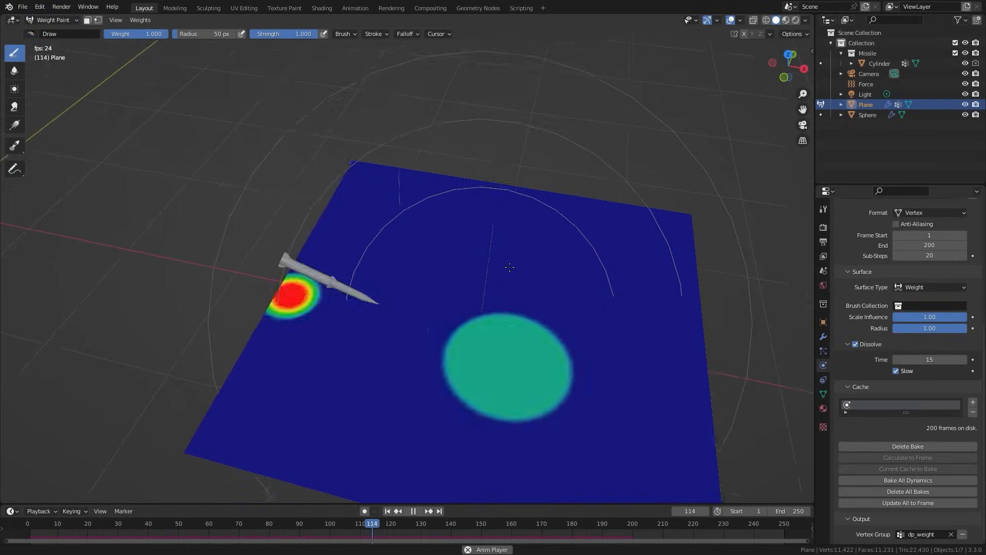
middle_drag(527, 299, 496, 219)
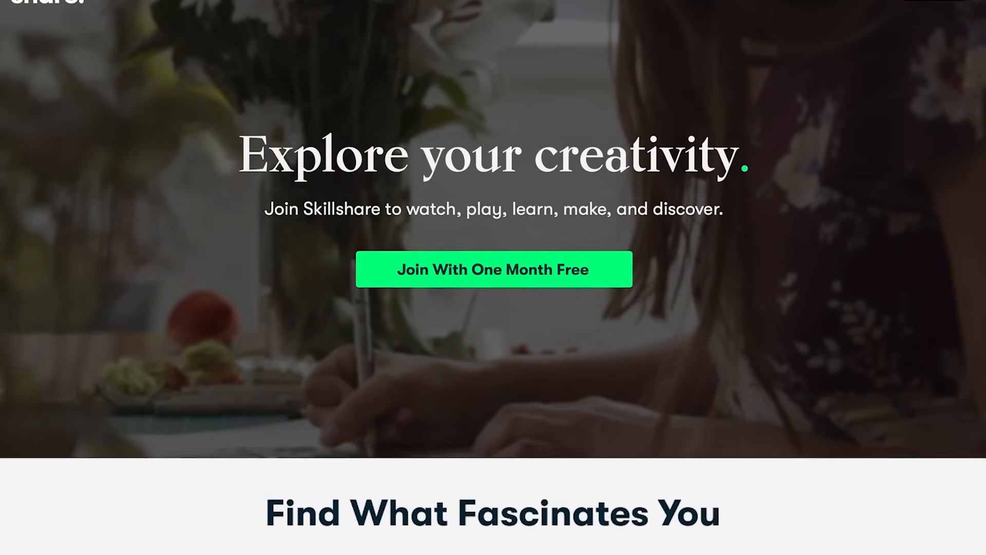
scroll(493, 277, down, 6)
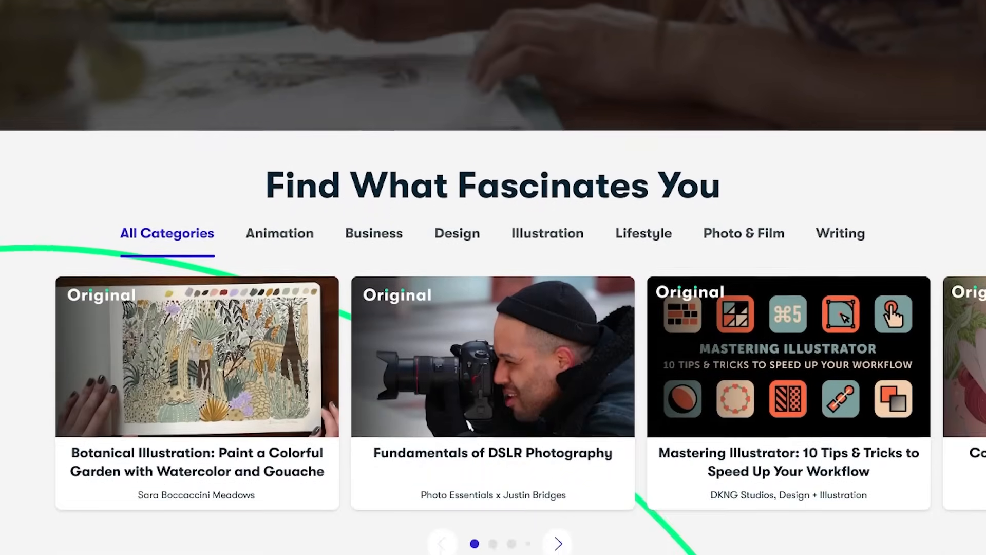
scroll(307, 368, down, 2)
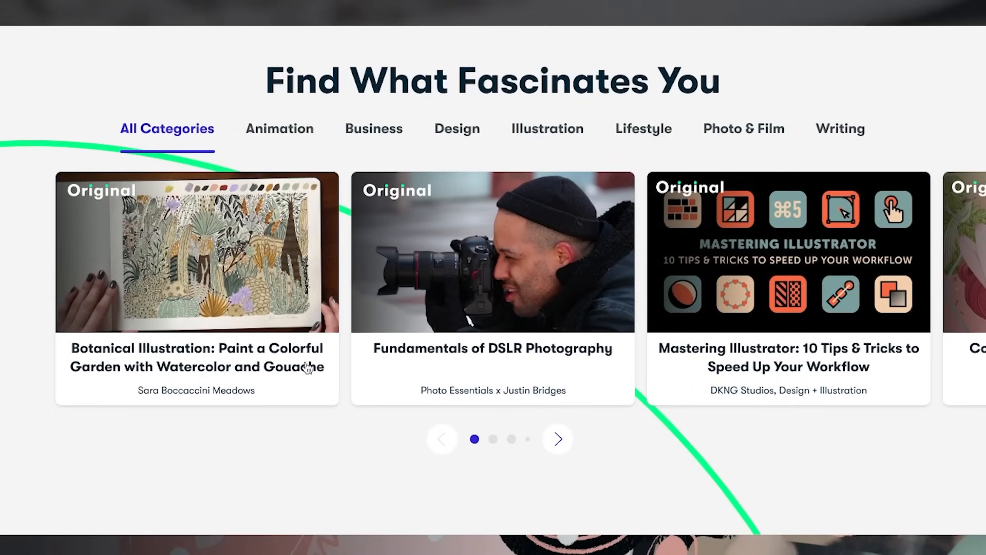
mouse_move(252, 300)
click(229, 271)
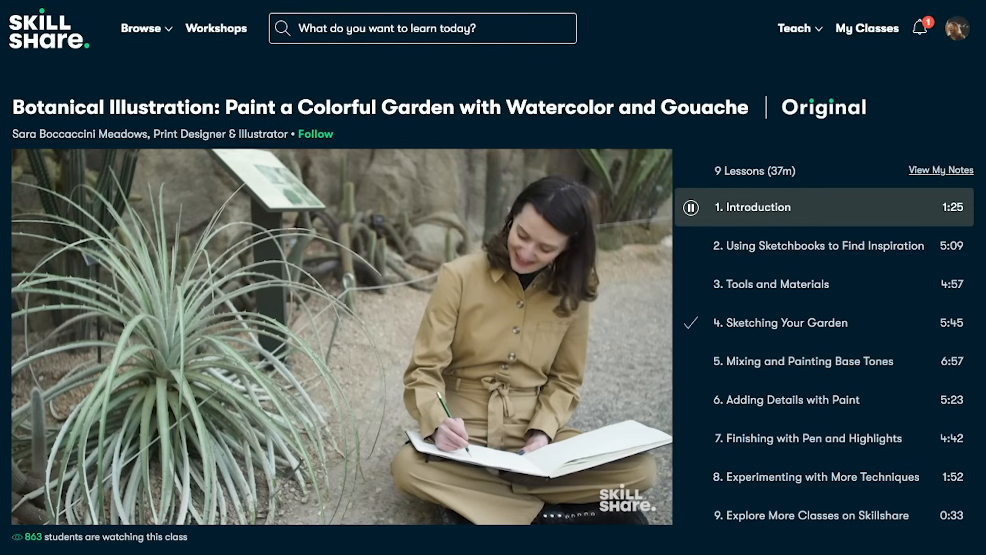
scroll(493, 277, down, 3)
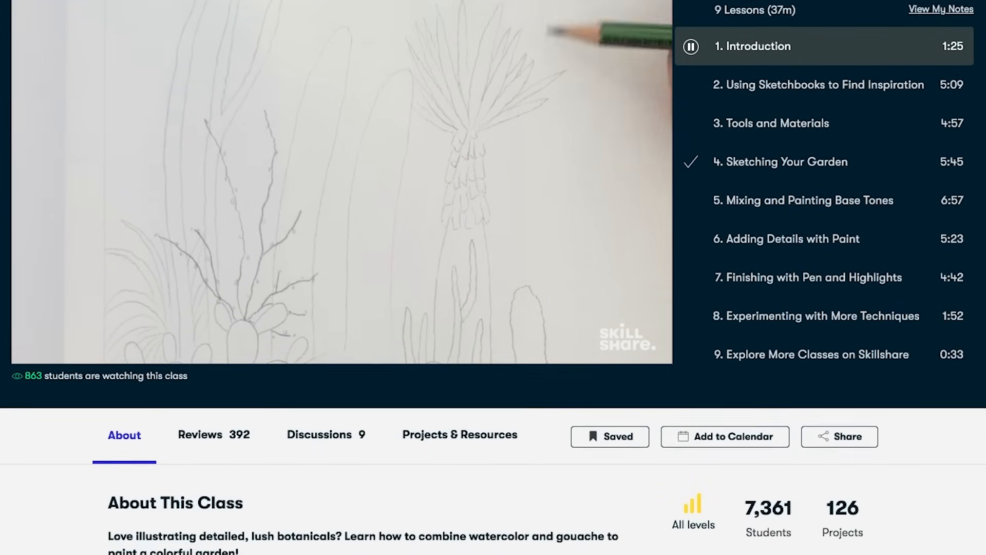
scroll(214, 190, down, 5)
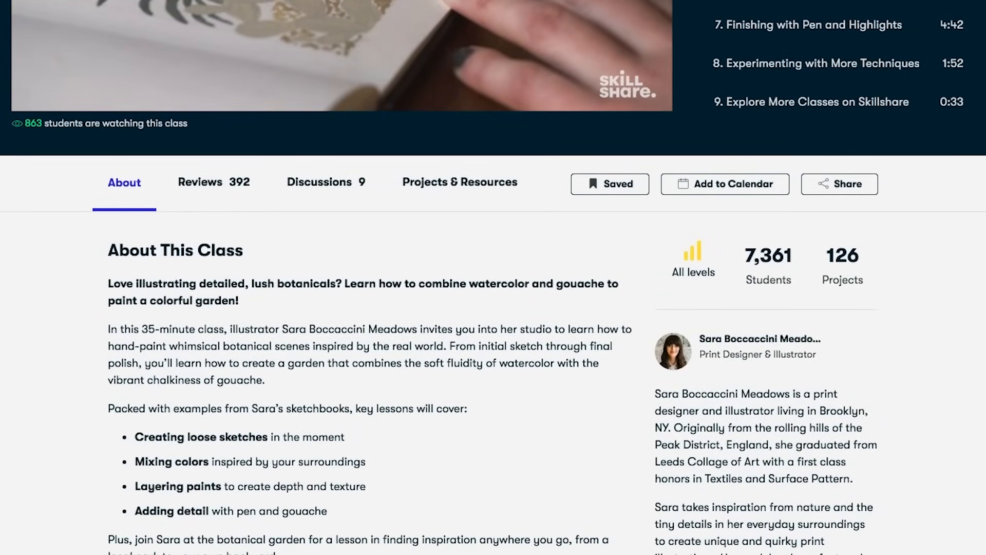
click(213, 190)
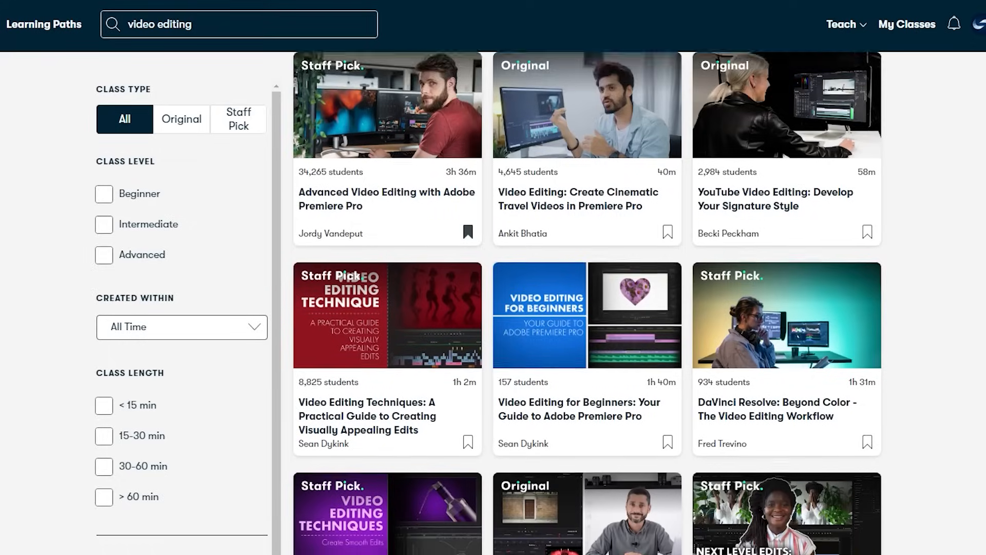
scroll(588, 308, down, 5)
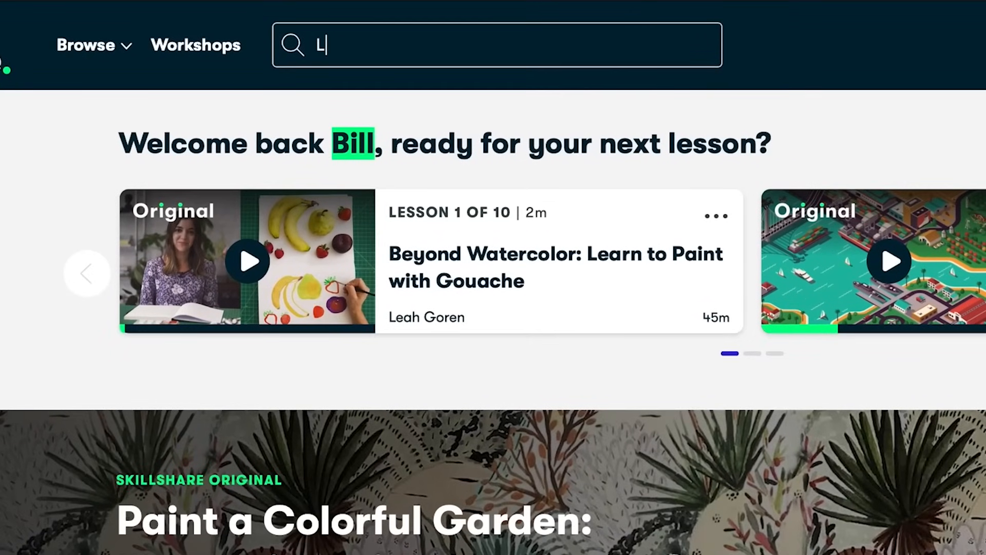
text(ogo Design)
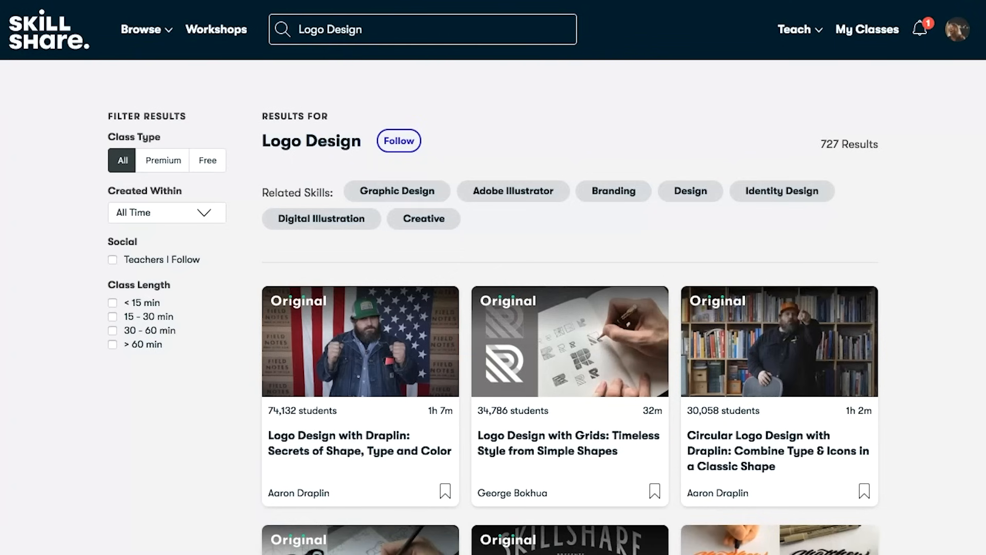
click(351, 452)
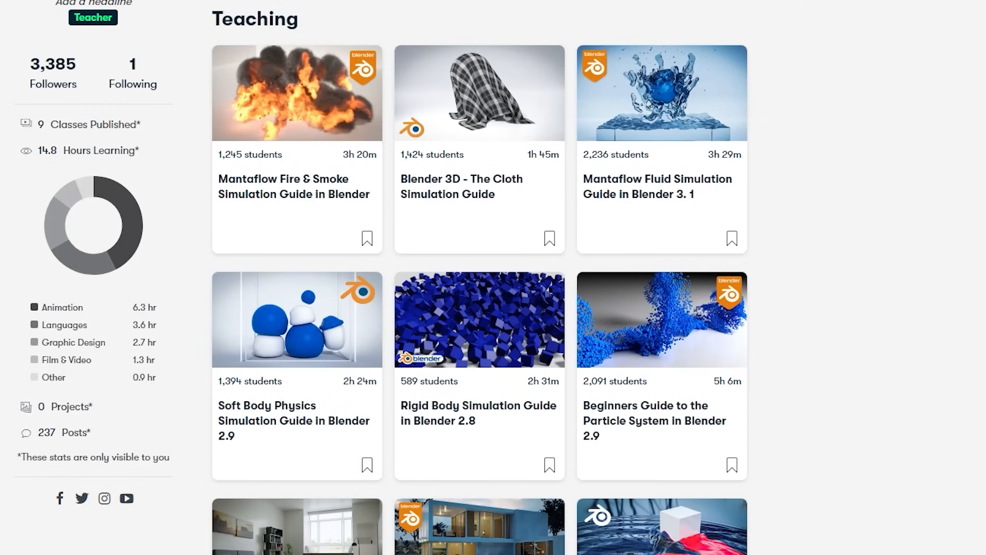
scroll(479, 278, down, 3)
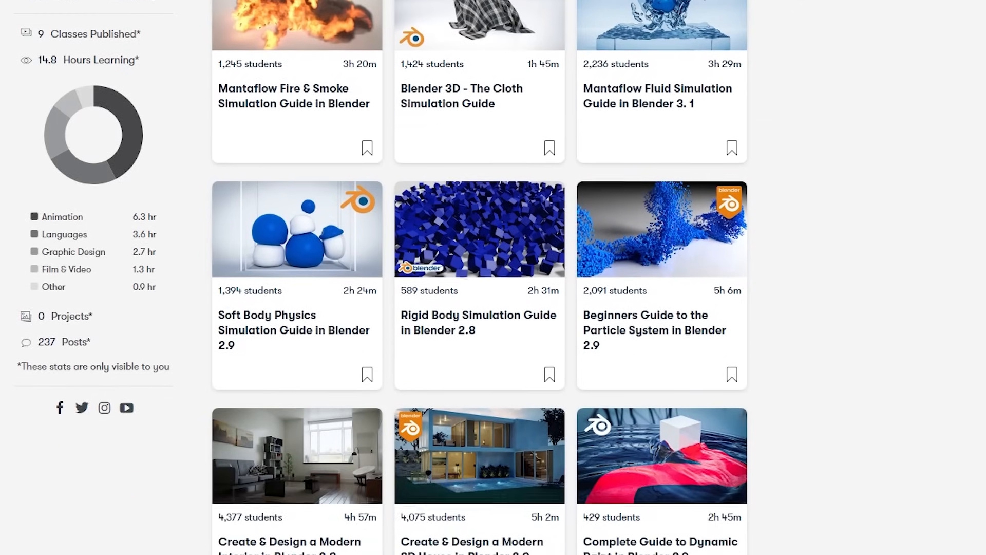
scroll(479, 278, down, 2)
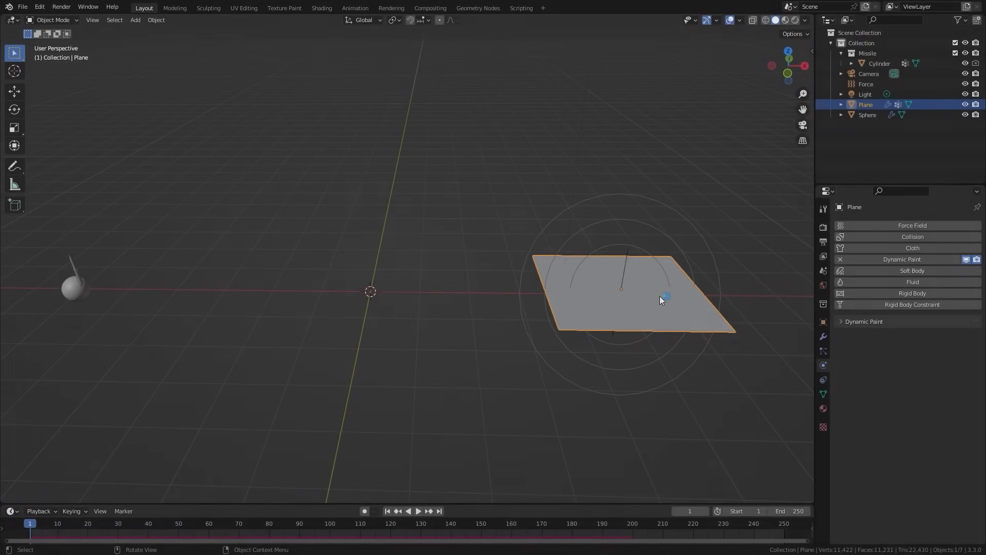
- Add a cube mesh to the scene
click(659, 296)
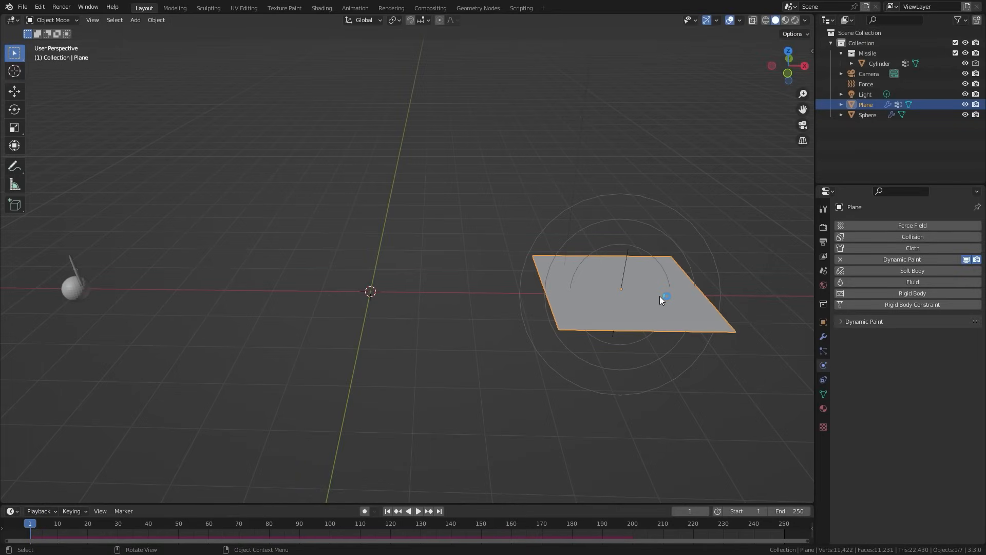
key(shift+a)
mouse_move(659, 296)
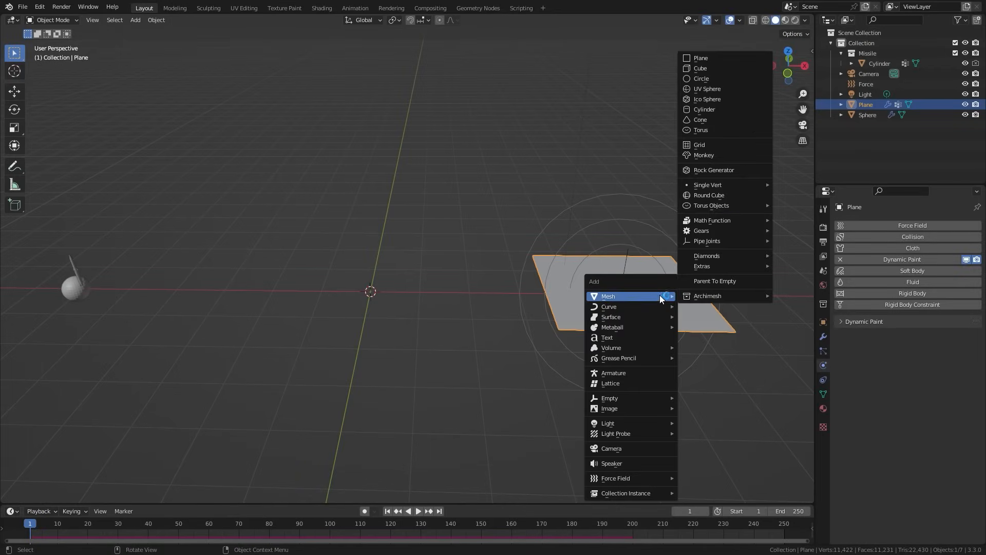
click(724, 70)
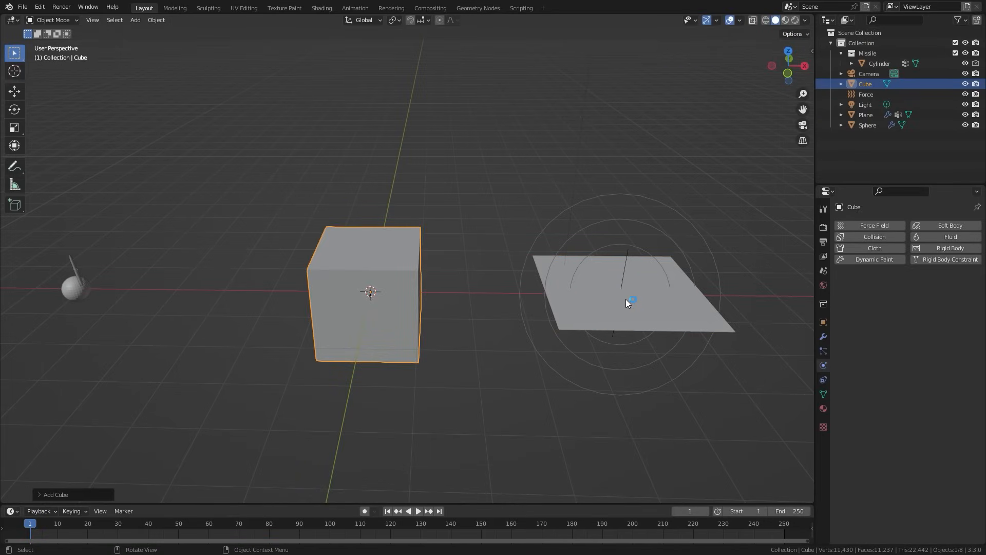
- In a front wireframe view, move the cube over the plane, enlarge it past the plane's edges and raise it
key(KP_1)
key(shift+z)
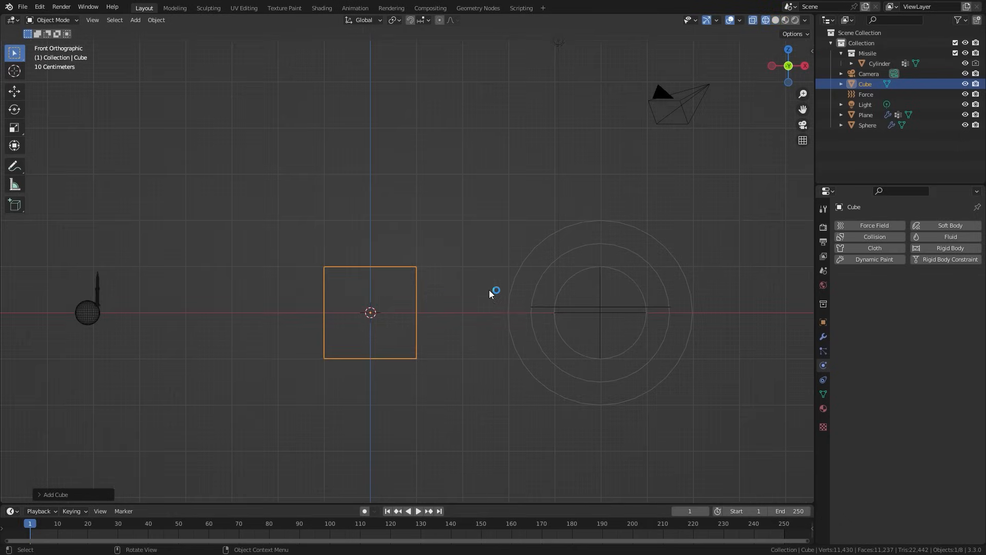
shift+middle_drag(410, 299, 287, 336)
key(g)
click(542, 284)
key(s)
click(601, 279)
key(g)
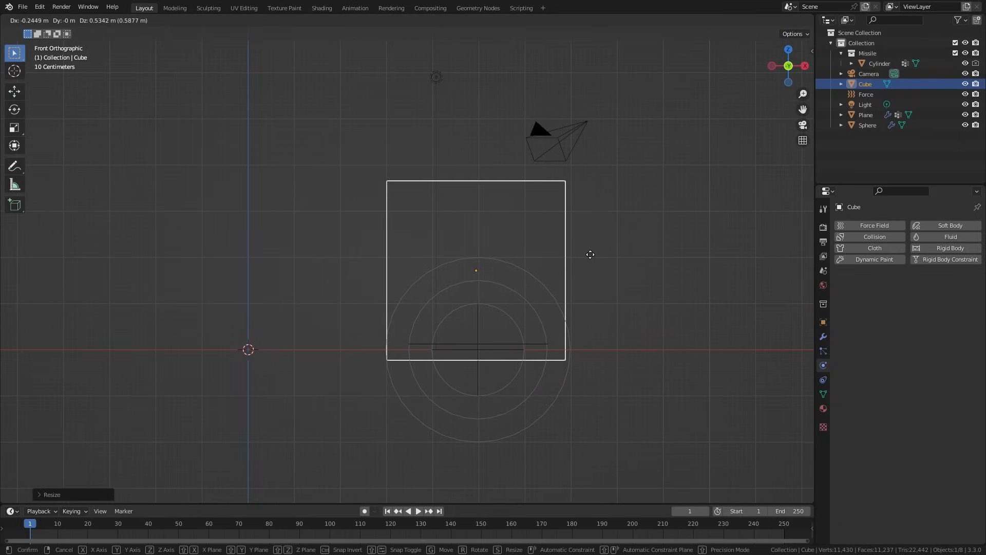
click(591, 249)
- Enlarge the cube slightly more and stretch it upward, keeping its base just below the plane
key(s)
click(603, 247)
key(g)
click(603, 237)
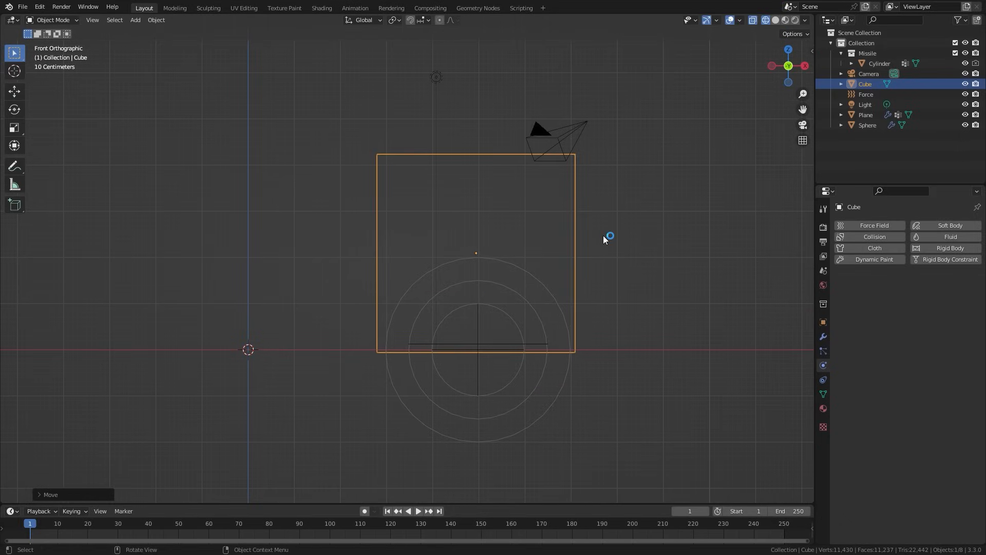
key(z)
key(Escape)
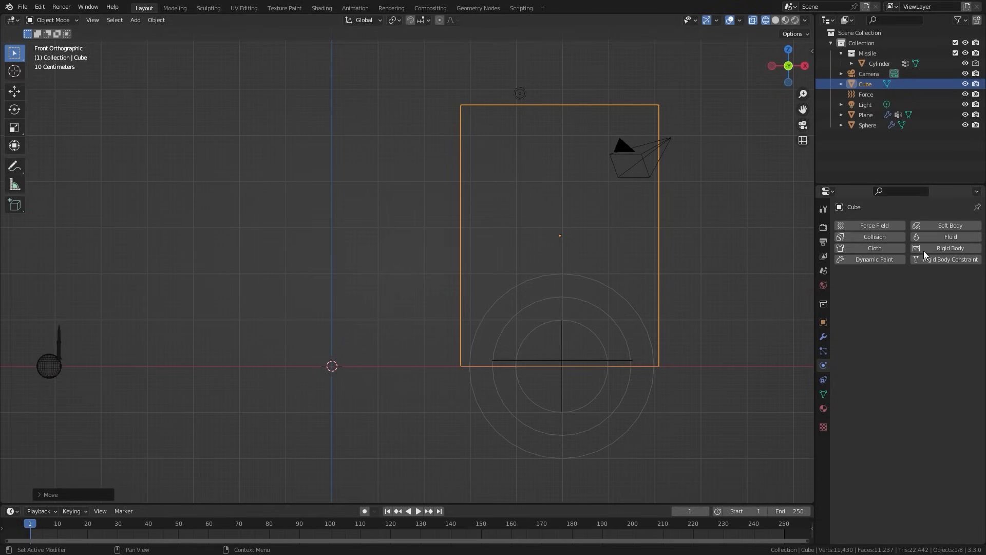
- Add Fluid physics to the cube and make it a Domain
click(948, 237)
click(913, 291)
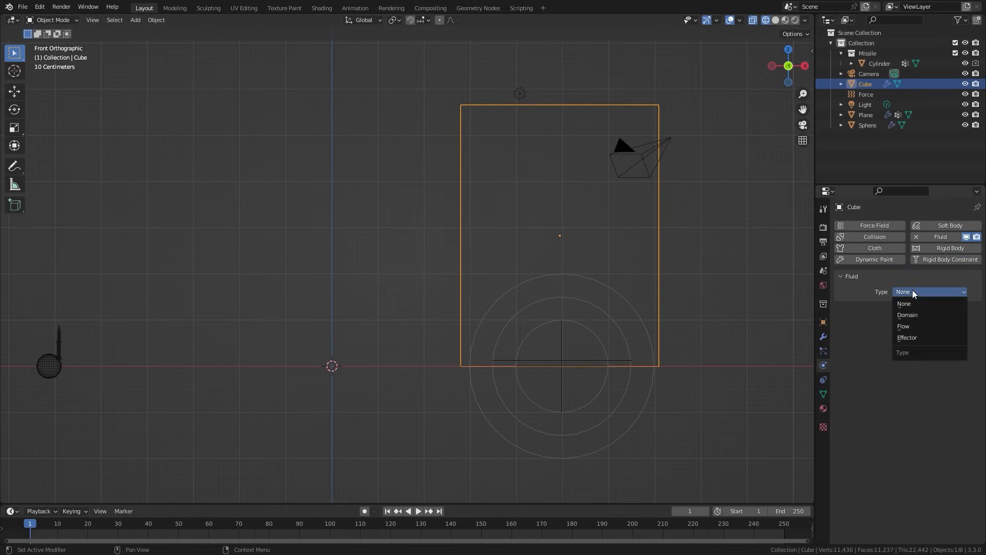
click(911, 315)
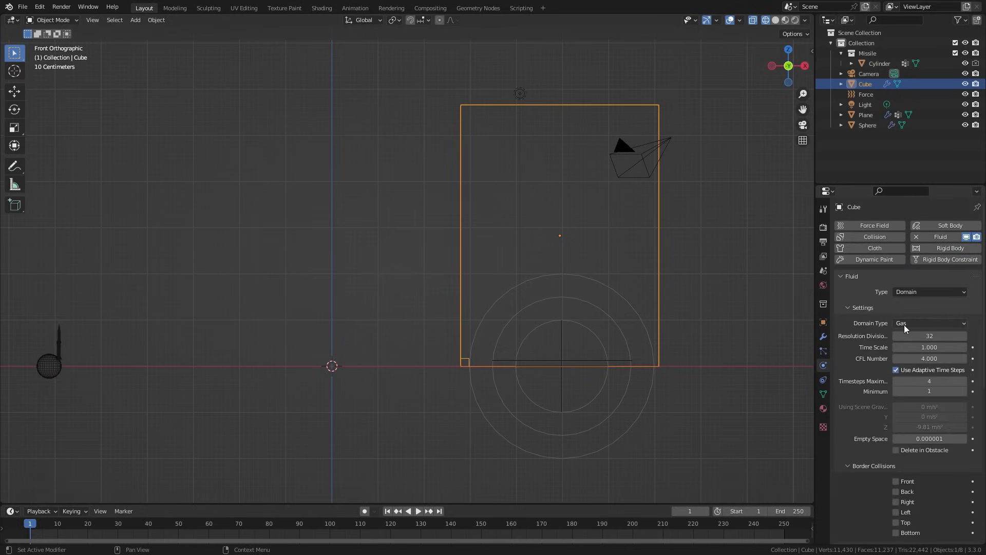
scroll(565, 298, up, 2)
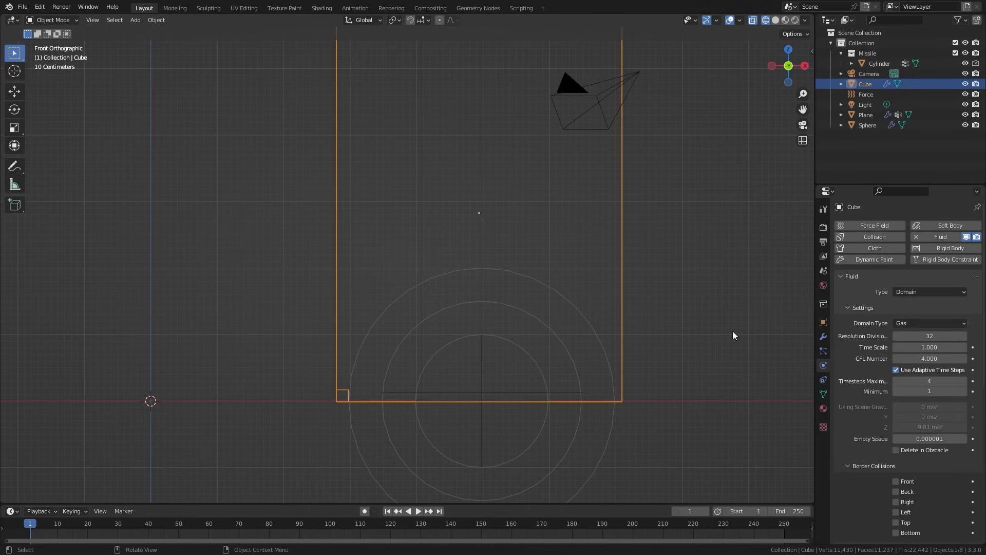
- Set the fluid domain's resolution divisions to 128 and its time scale to 0.6
click(923, 339)
text(128)
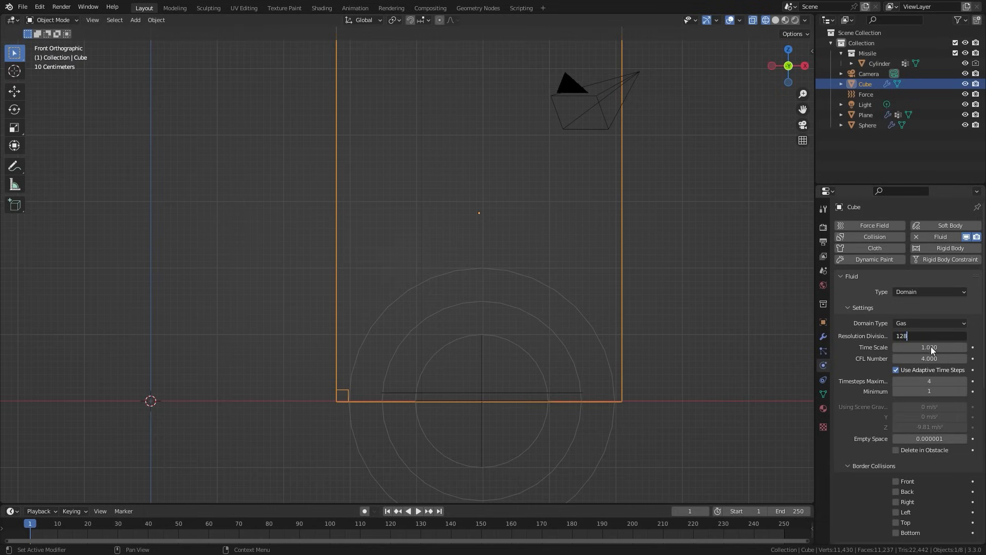
key(Return)
click(936, 347)
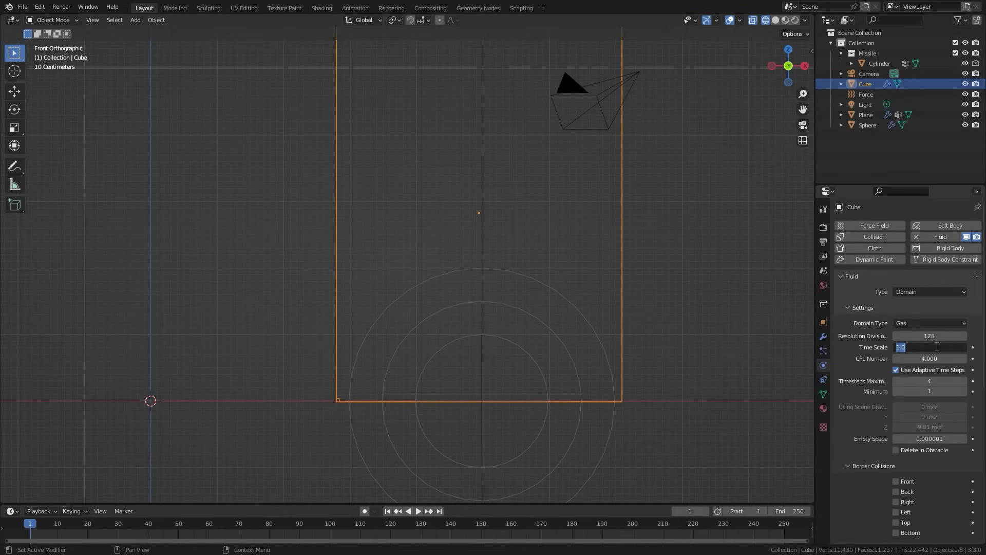
text(.6)
key(Return)
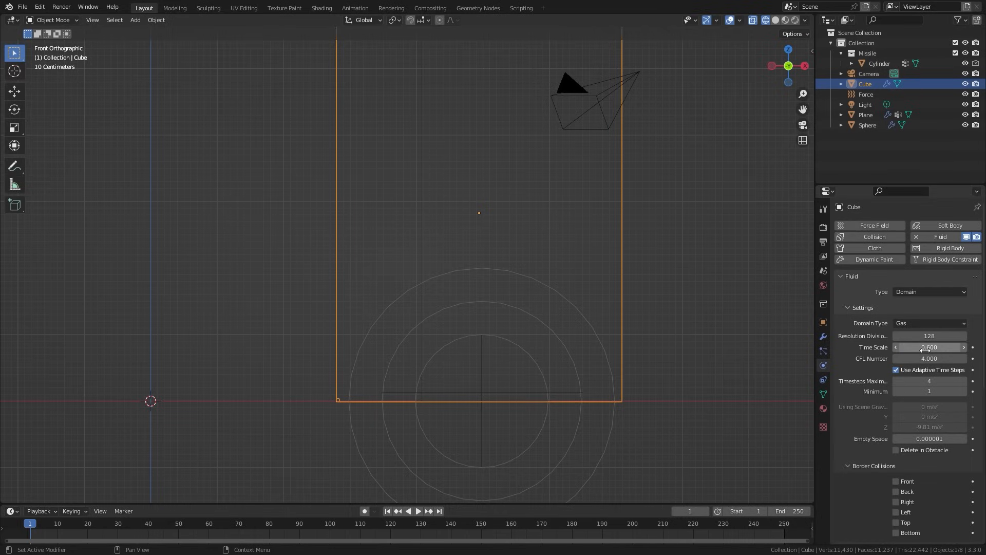
- Enable the domain's Bottom border collision, Adaptive Domain and gas Noise
scroll(927, 351, down, 3)
scroll(925, 351, down, 5)
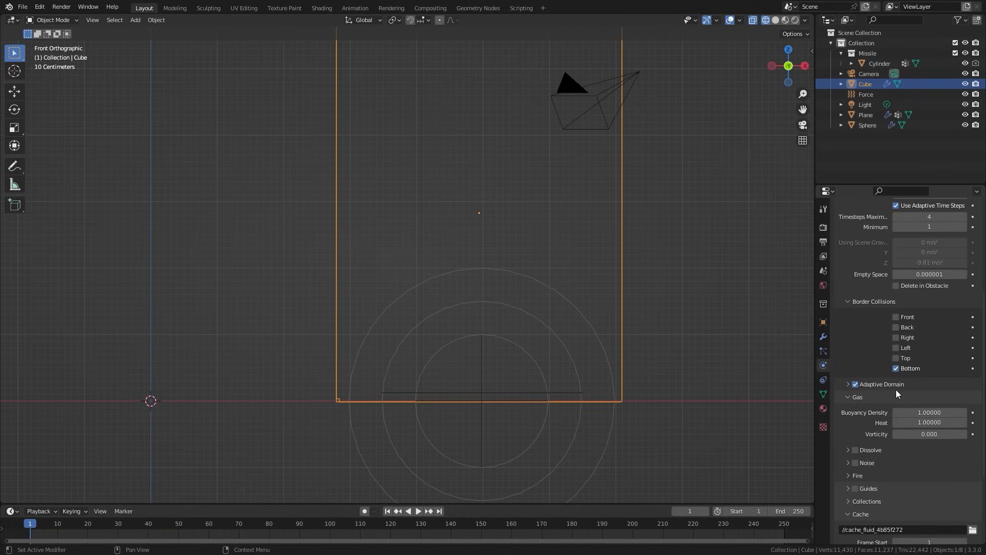
scroll(897, 391, down, 3)
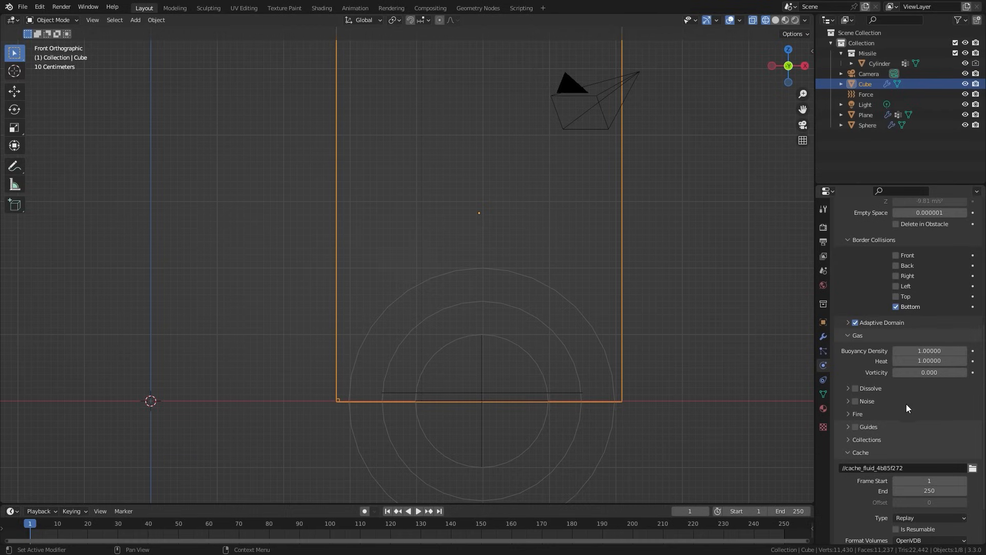
click(871, 404)
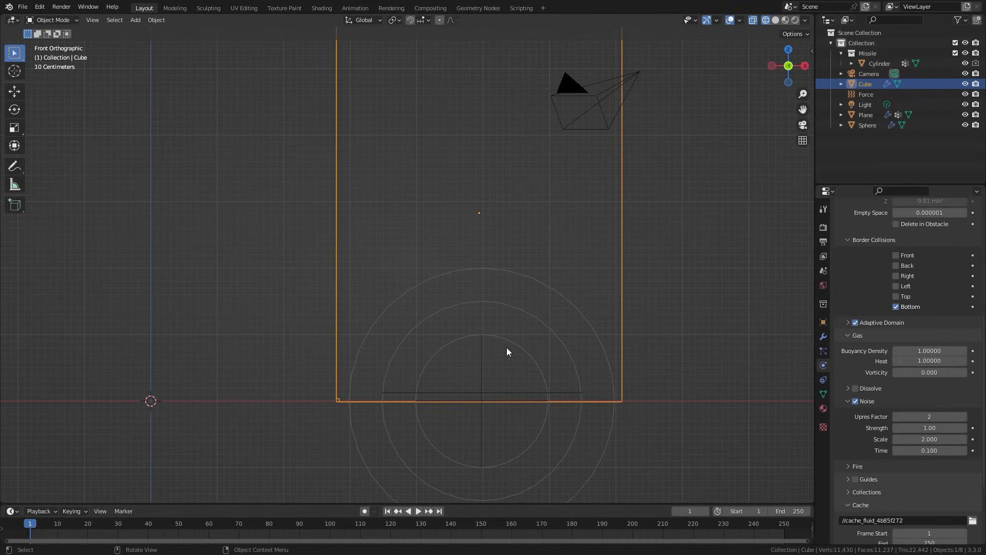
scroll(508, 321, up, 1)
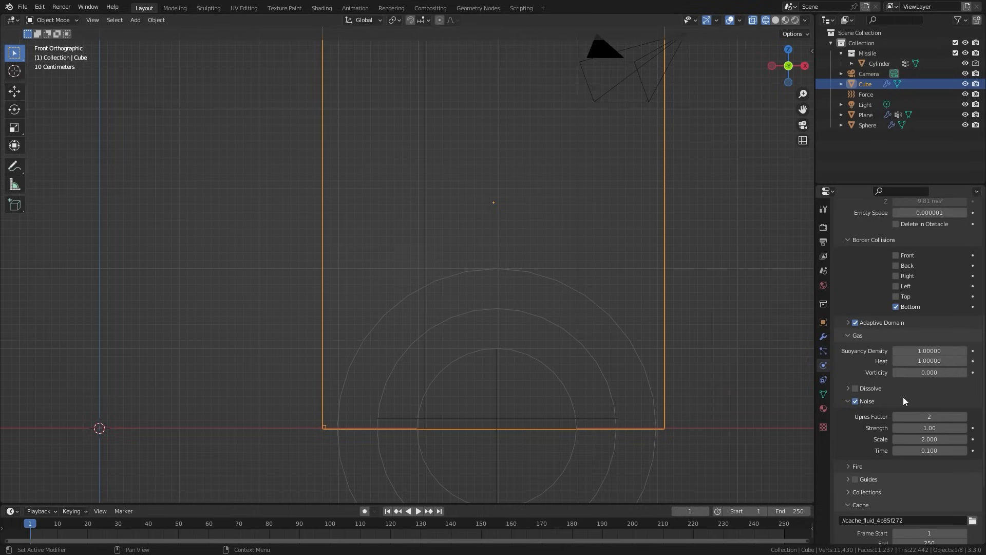
- Set the domain's noise strength to 0.5 and its gas vorticity to 0.1
click(929, 426)
text(.5)
key(Return)
click(939, 373)
key(BackSpace)
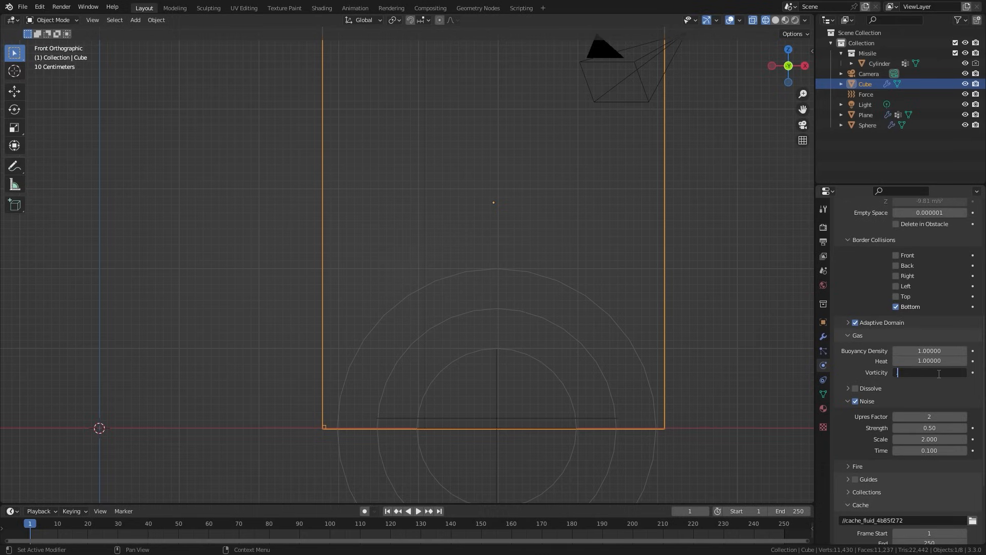
text(.1)
key(Return)
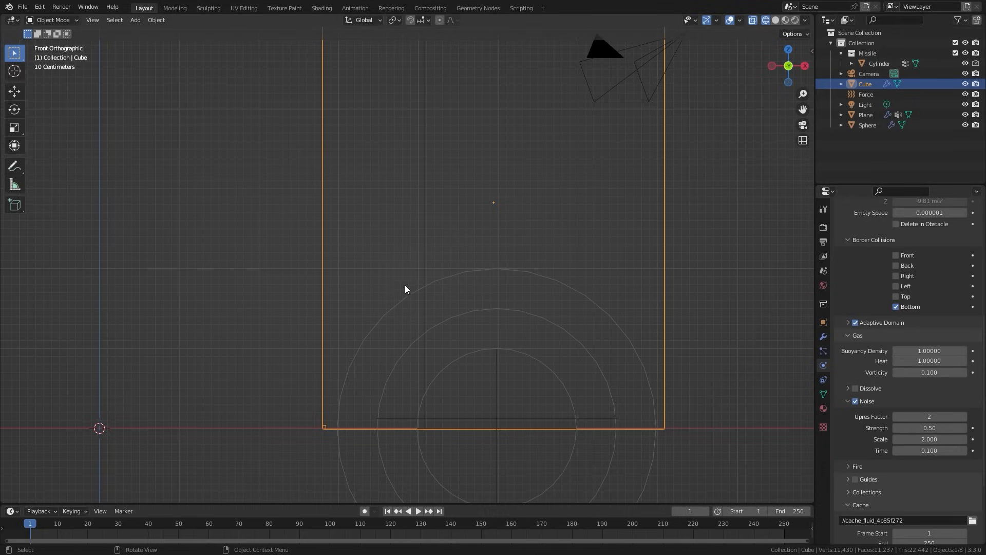
- Set the Force field weight of the fluid domain to 0
scroll(933, 412, down, 4)
scroll(934, 412, down, 1)
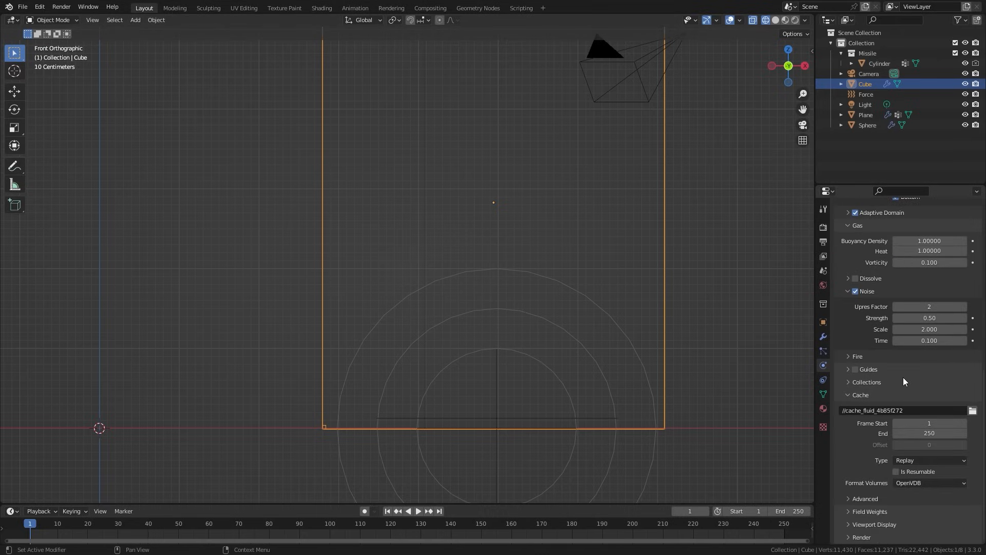
click(874, 511)
scroll(897, 477, down, 9)
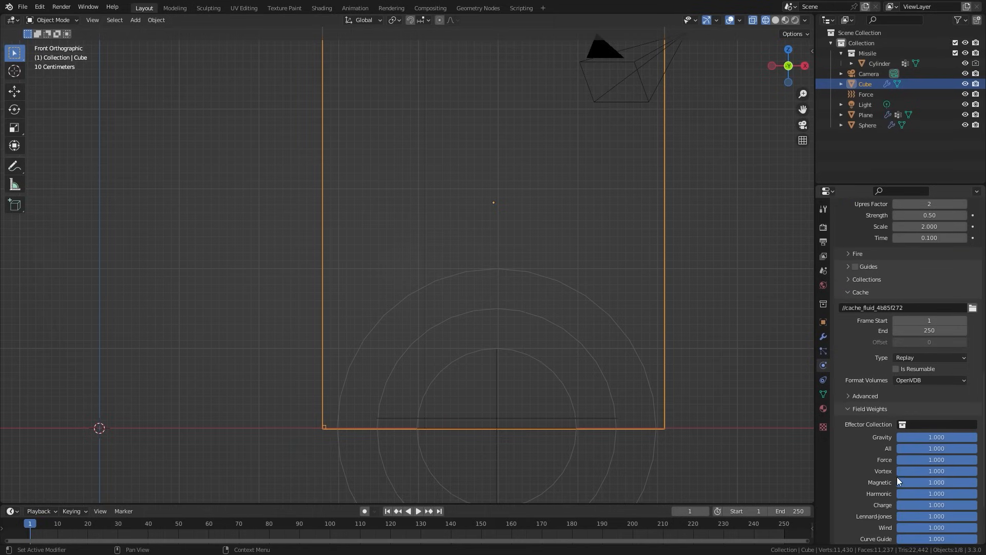
click(933, 378)
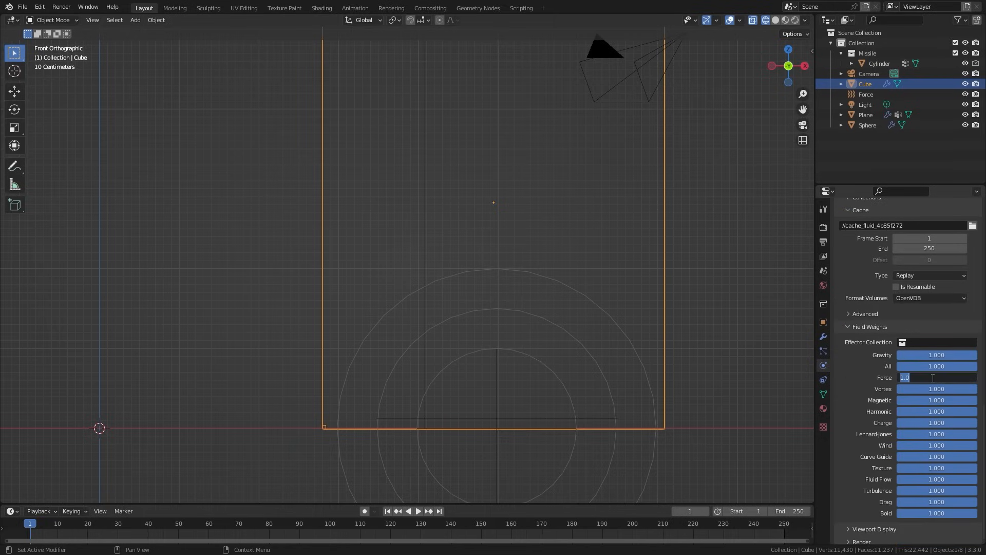
text(0)
key(Return)
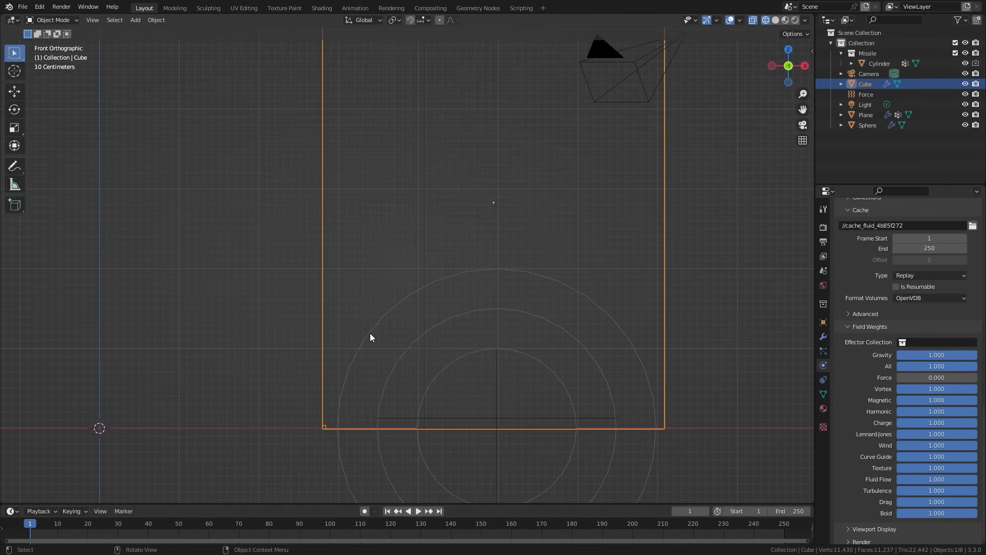
click(855, 326)
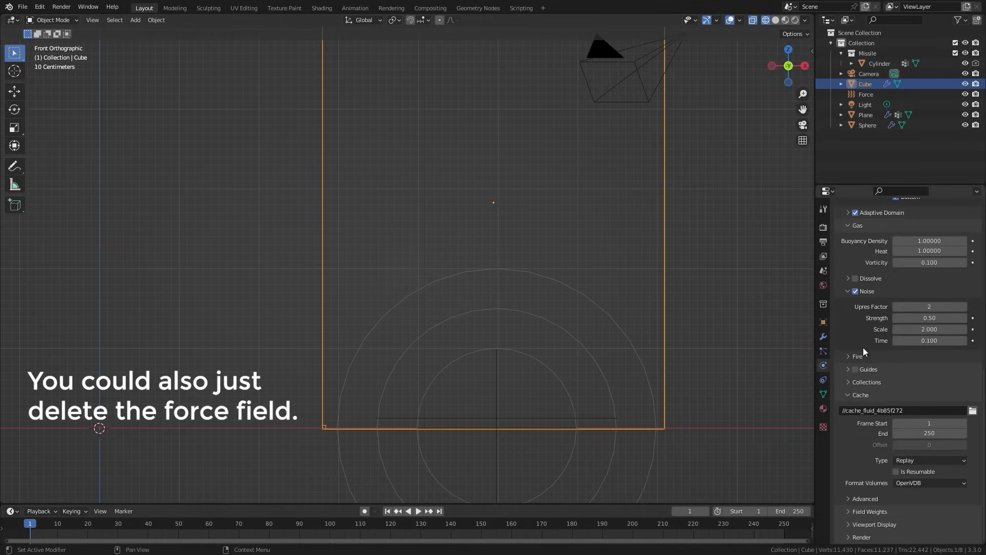
- Configure the domain's cache with the folder //Caches\Explosion\, type All and Is Resumable enabled
click(912, 461)
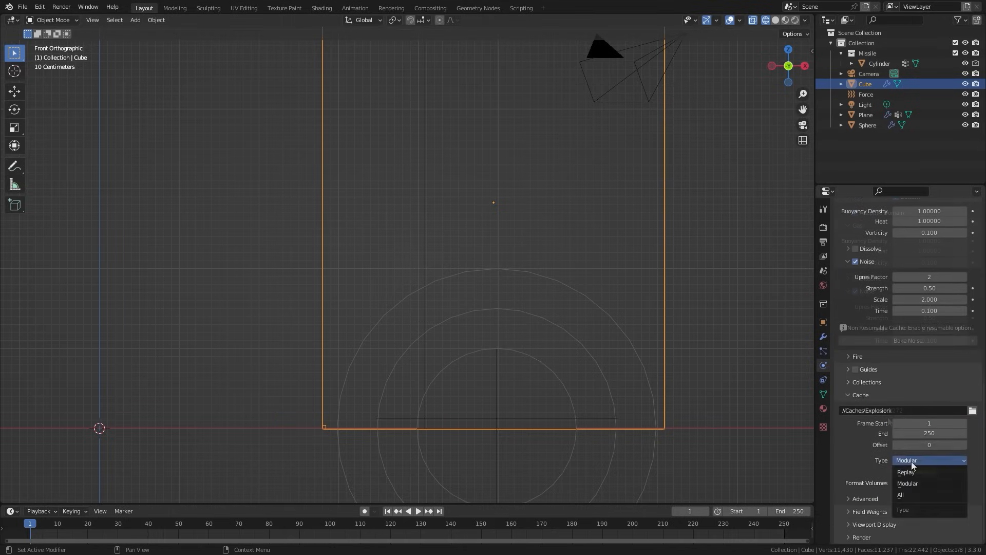
click(905, 495)
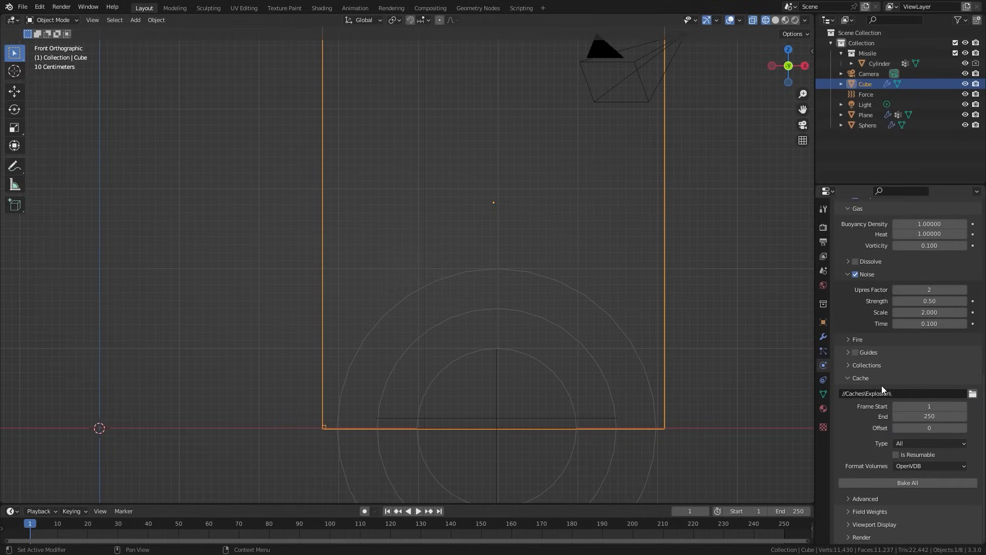
click(896, 455)
scroll(884, 391, up, 3)
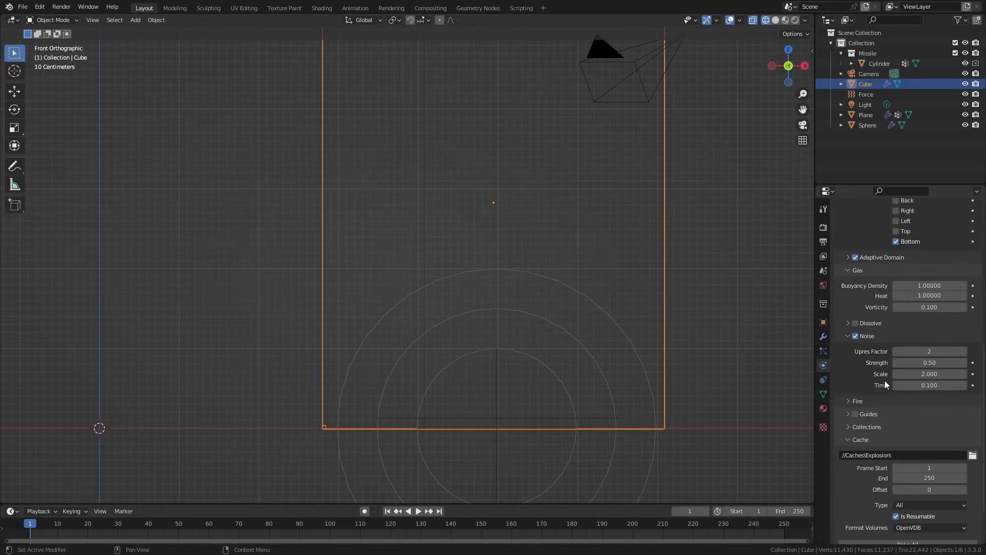
click(858, 400)
click(859, 401)
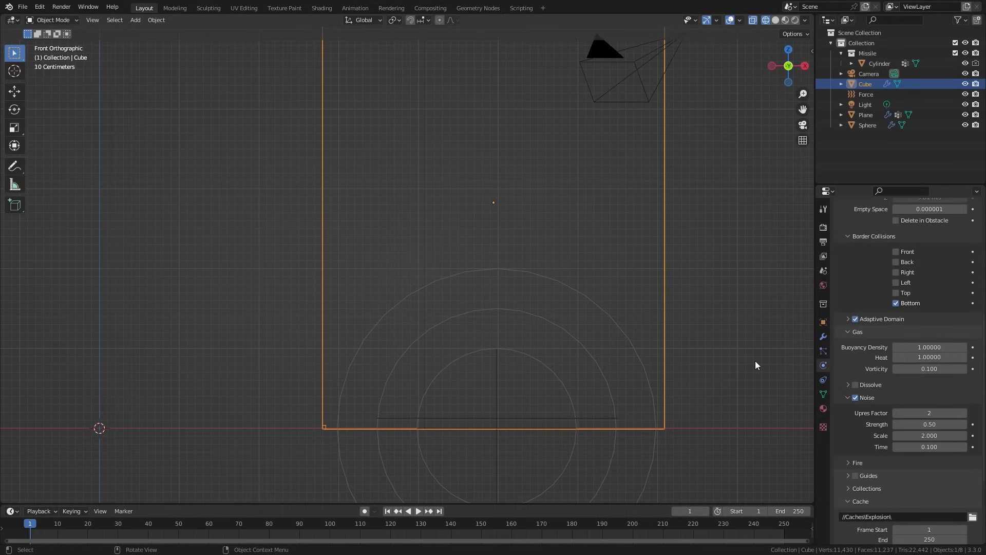
- Add Fluid physics to the plane as a Flow object with flow type Fire + Smoke and Inflow behavior
click(539, 420)
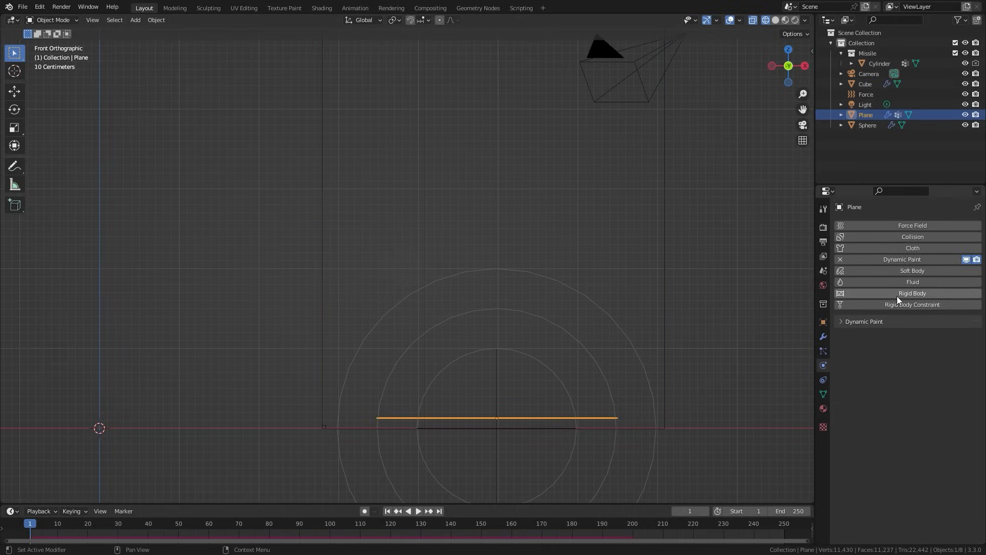
click(910, 282)
click(912, 337)
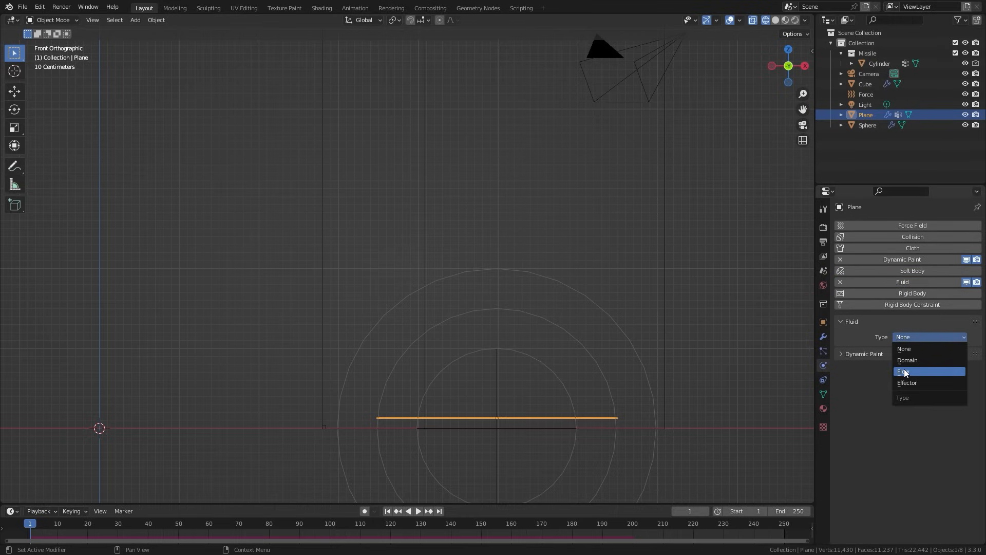
click(905, 369)
click(908, 367)
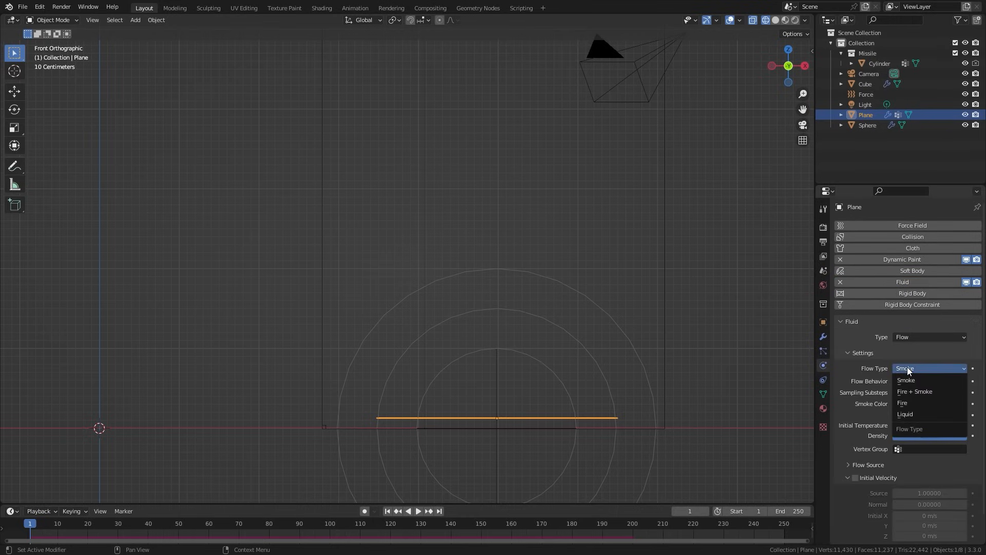
click(924, 391)
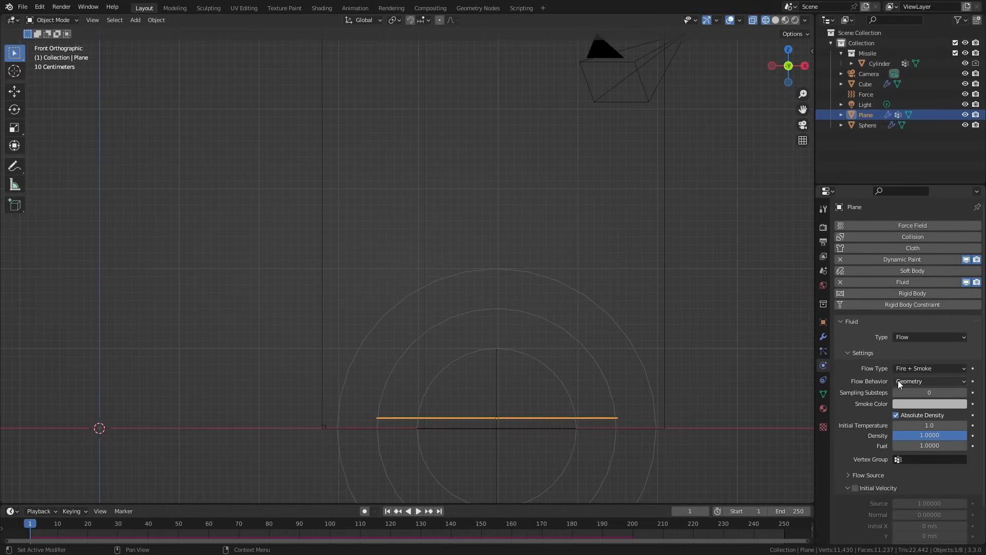
click(922, 380)
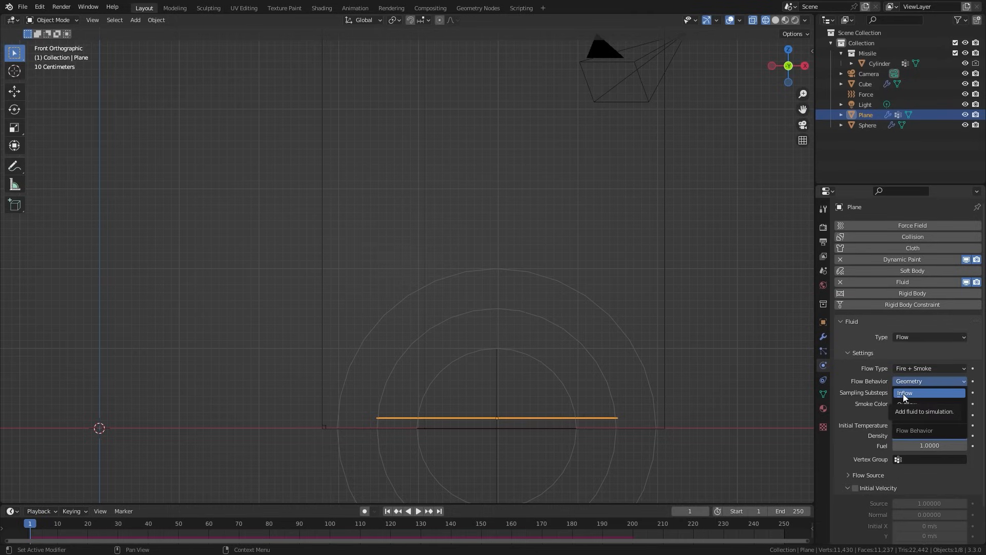
click(903, 394)
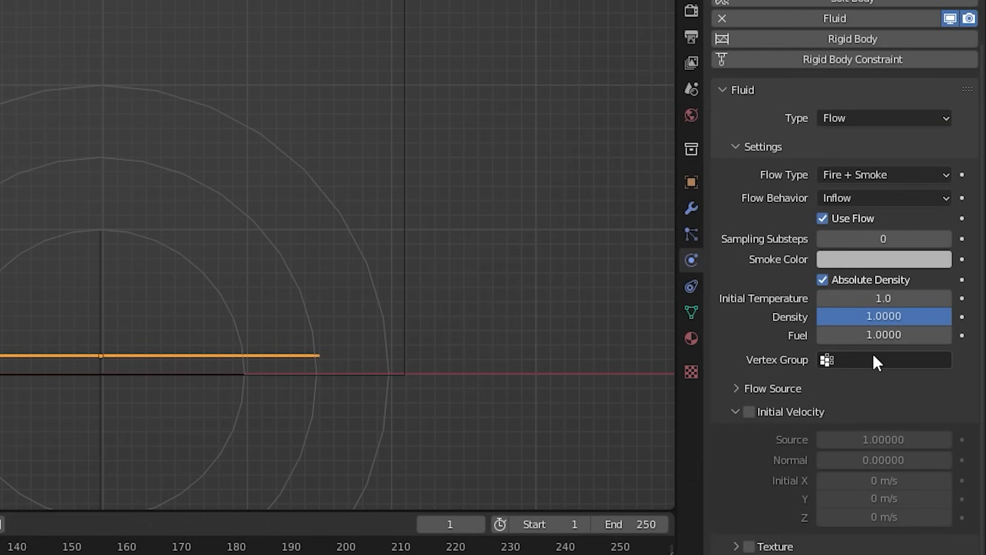
- Assign the dp_weight vertex group to the plane's fluid flow and enable Is Planar for its flow source
click(924, 471)
click(817, 389)
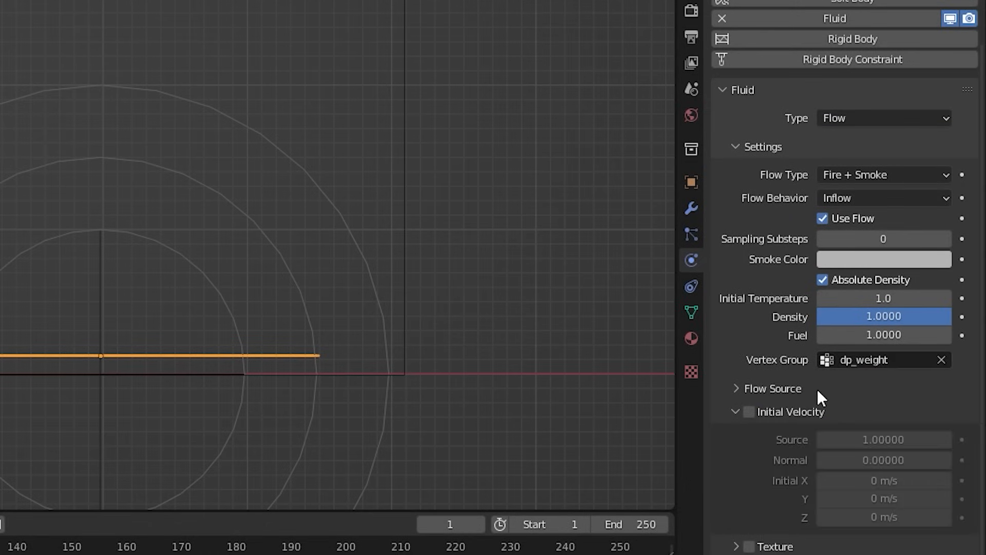
middle_drag(463, 352, 163, 362)
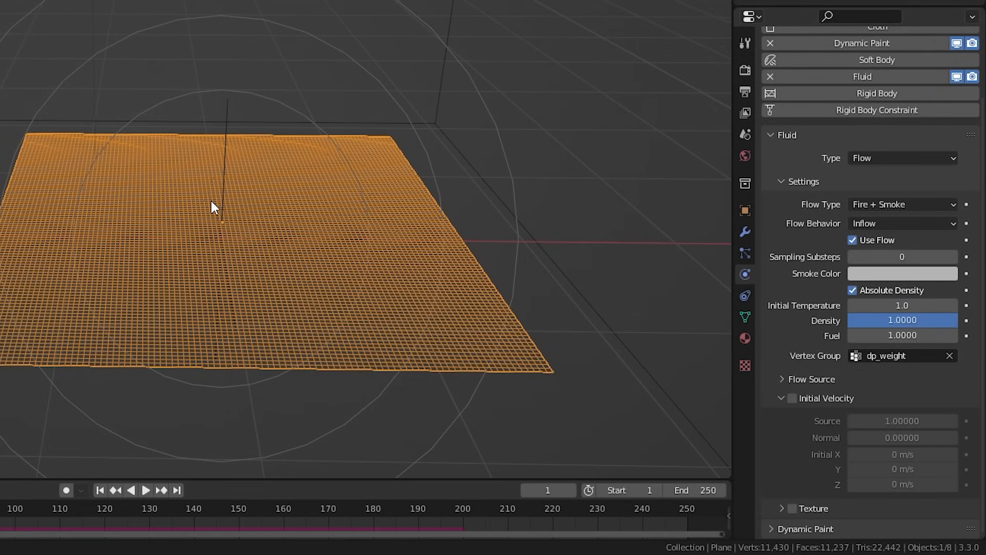
click(794, 381)
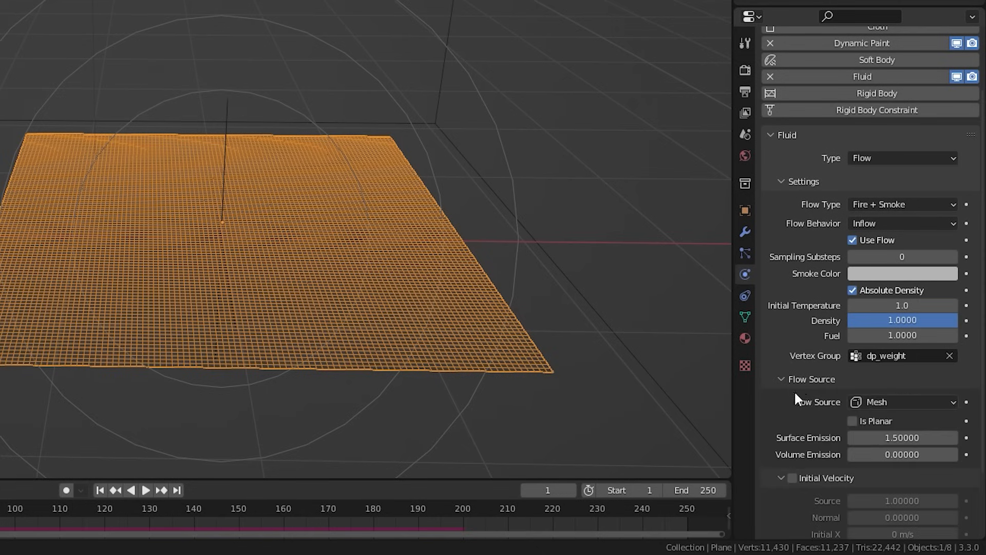
click(853, 422)
scroll(844, 414, down, 4)
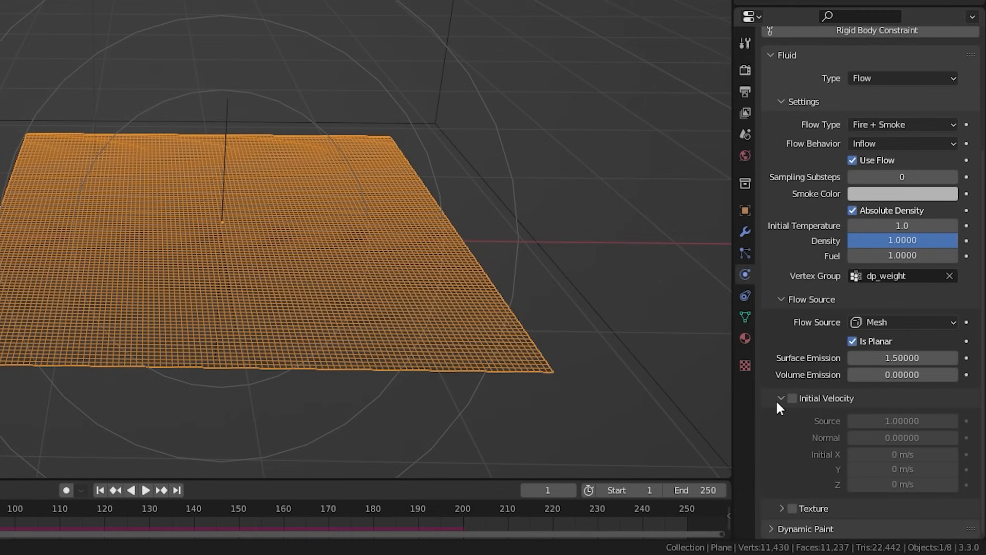
- Enable Initial Velocity for the plane's fluid flow and set its Z velocity to 10 m/s
click(797, 400)
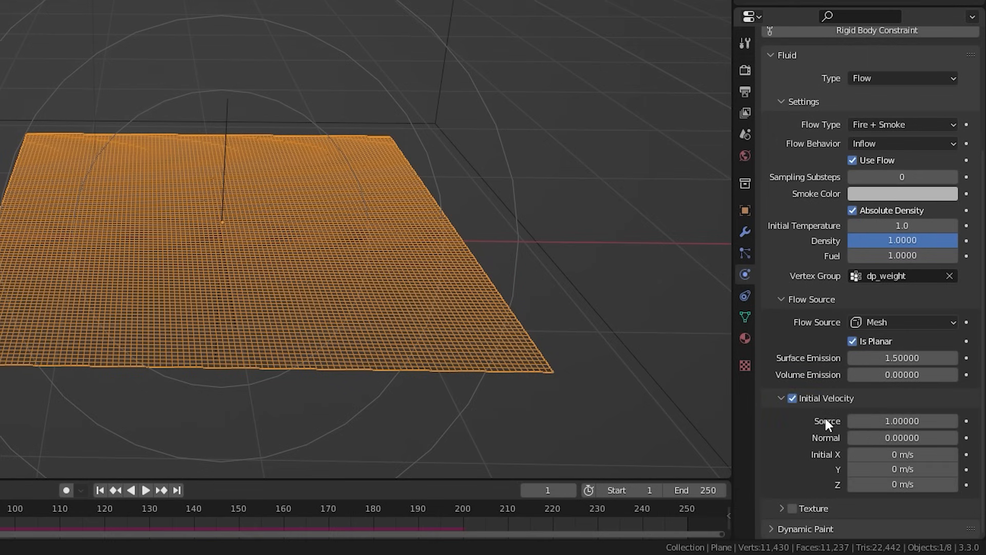
click(899, 484)
text(10)
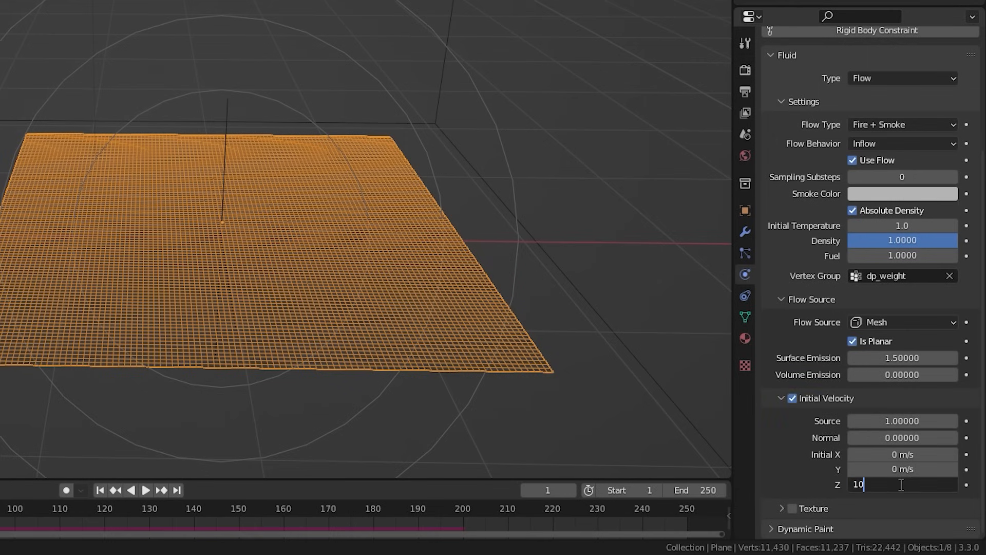
key(Return)
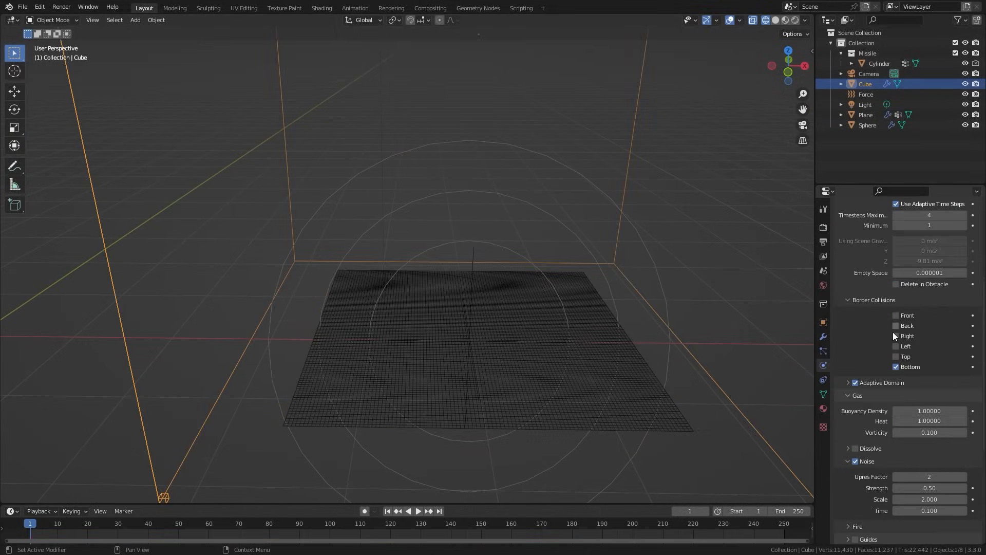
- Save the file, set the cube domain's cache end frame to 200, and bake the whole simulation
scroll(942, 334, down, 5)
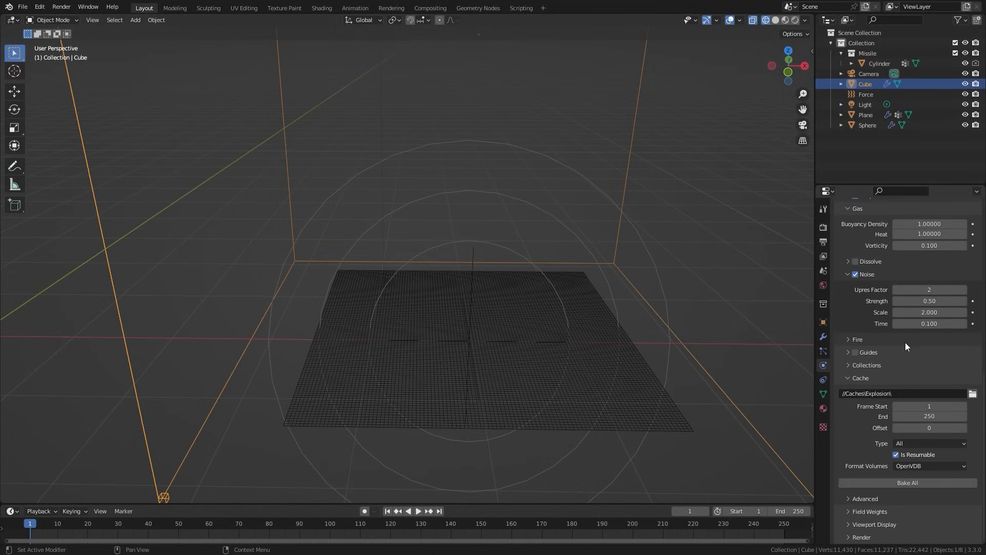
key(ctrl+s)
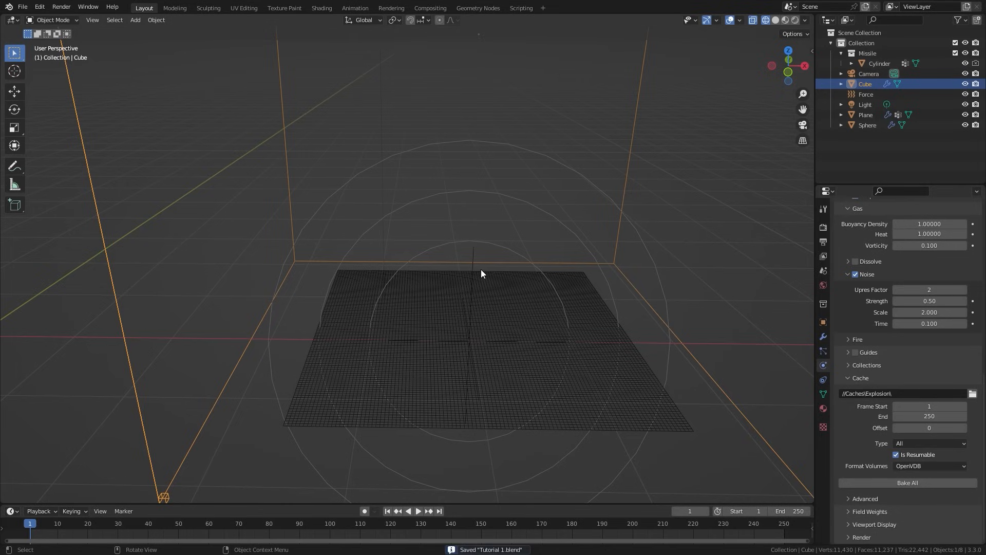
click(927, 418)
text(200)
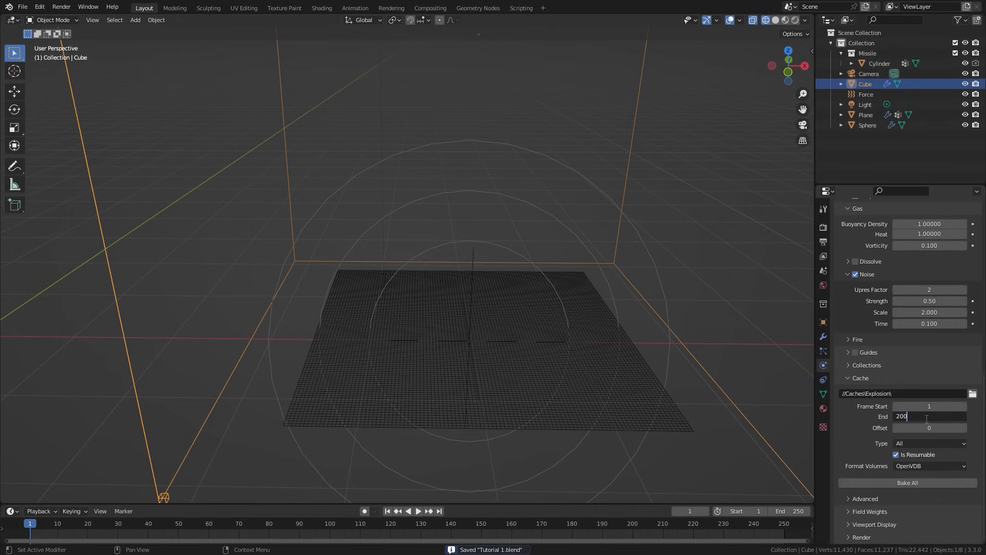
key(Return)
click(924, 485)
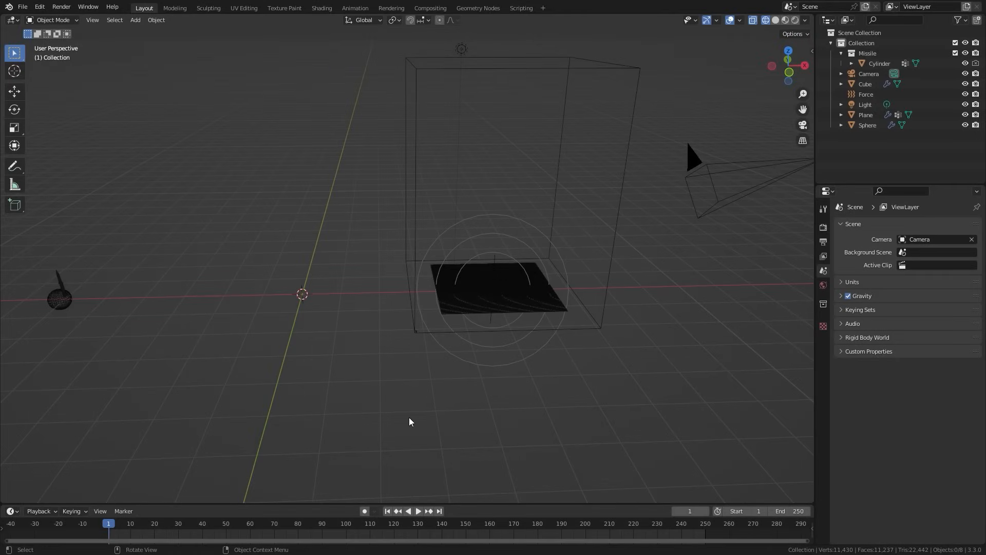
- Play the baked explosion in solid shading and examine how the fire and smoke develop over the plane
click(176, 526)
key(space)
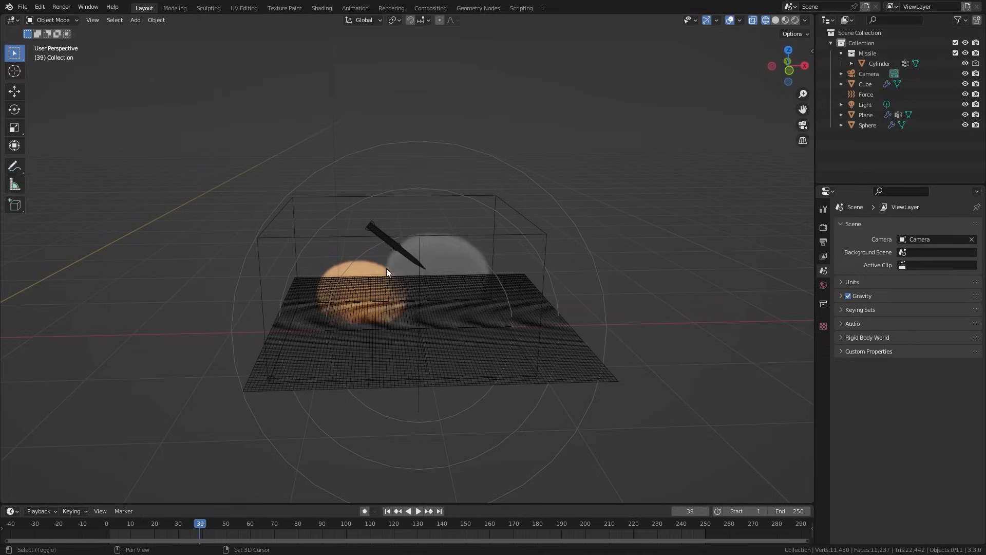
mouse_move(387, 268)
middle_down()
mouse_move(547, 287)
mouse_move(523, 278)
mouse_move(528, 303)
middle_up()
key(z)
click(559, 344)
key(space)
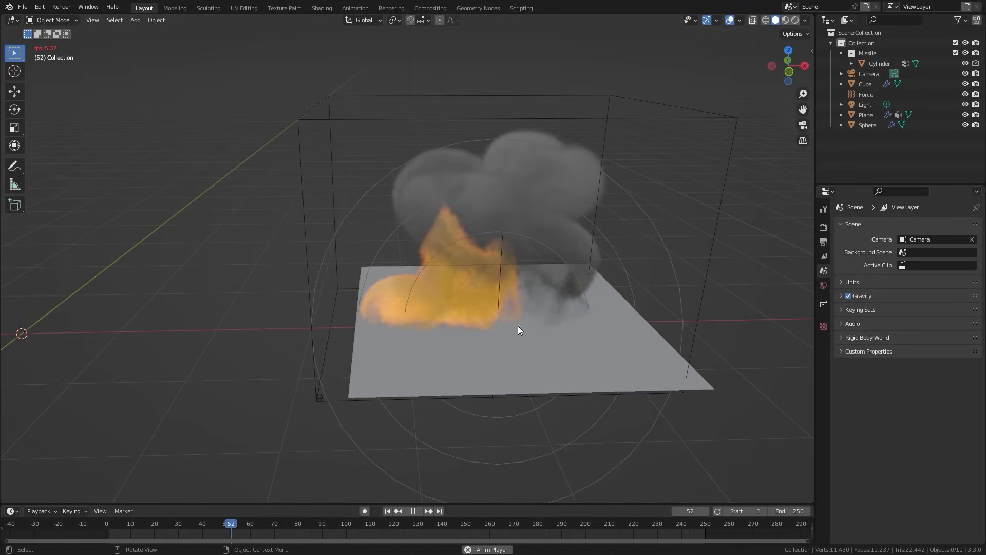
drag(236, 528, 309, 525)
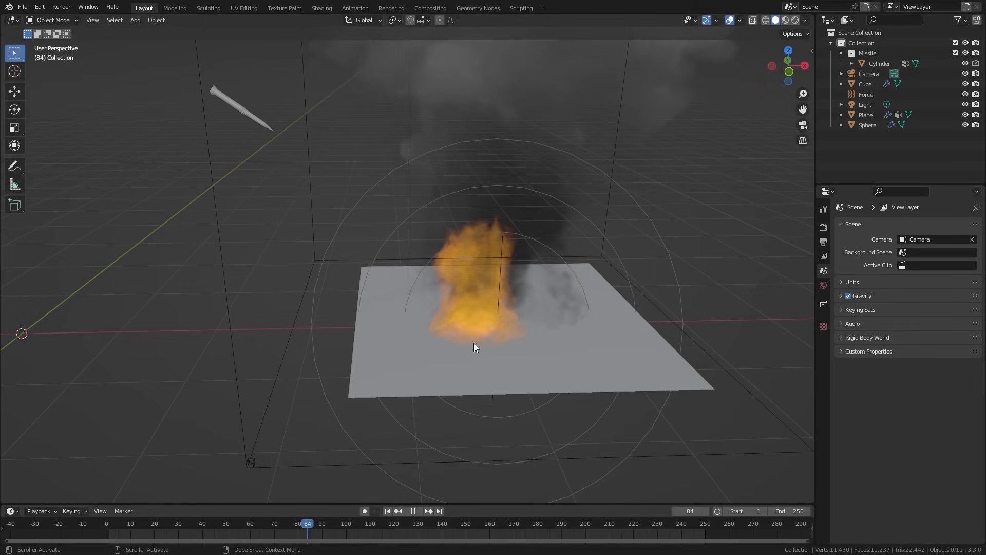
key(space)
- Add a second cube at the 3D cursor in front view and scale it up between the missiles
shift+middle_drag(392, 281, 575, 276)
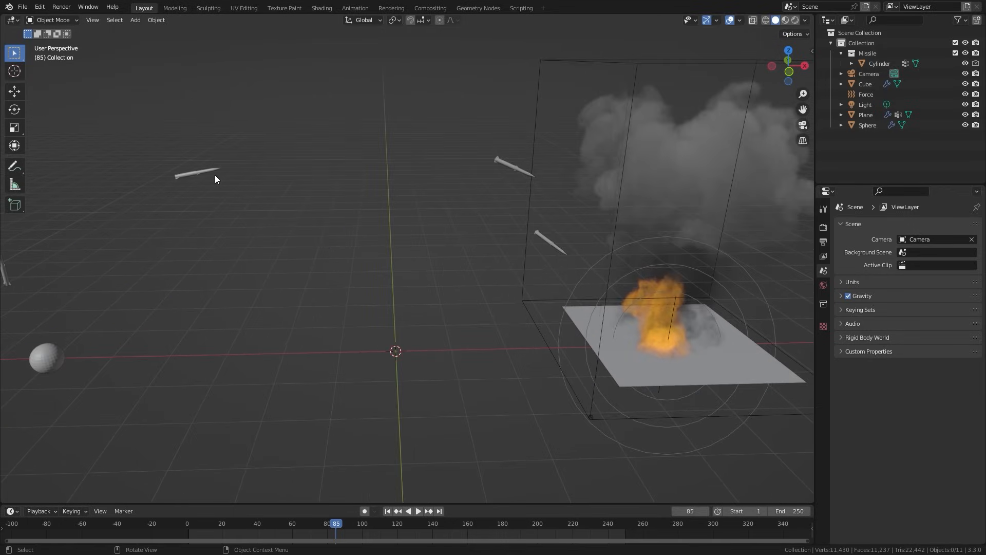
key(KP_1)
key(shift+a)
mouse_move(260, 196)
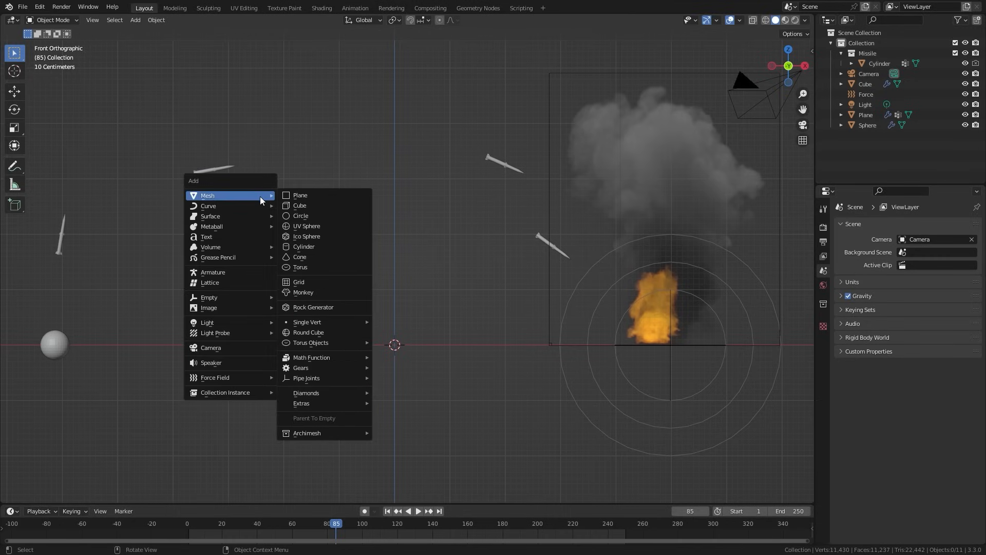
click(310, 205)
key(s)
click(409, 255)
scroll(376, 282, down, 3)
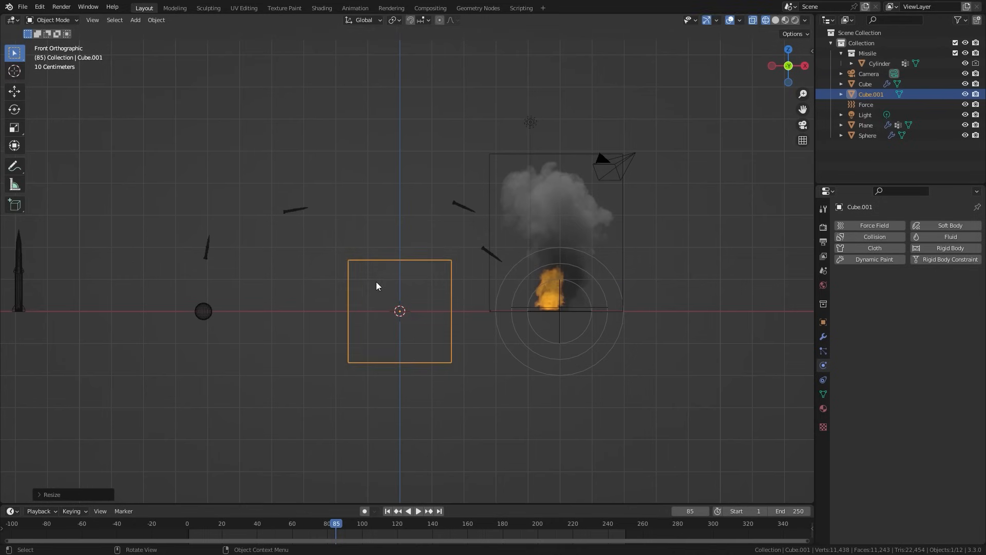
- Raise the new cube along Z until its base is near ground level and enlarge it uniformly
key(g)
key(z)
click(383, 212)
key(s)
click(473, 210)
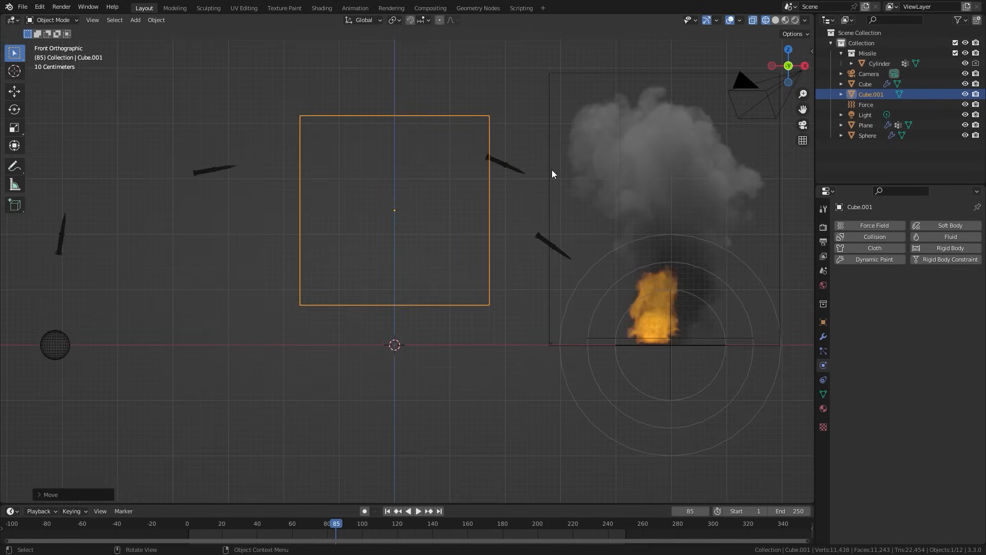
key(g)
key(z)
click(489, 229)
key(s)
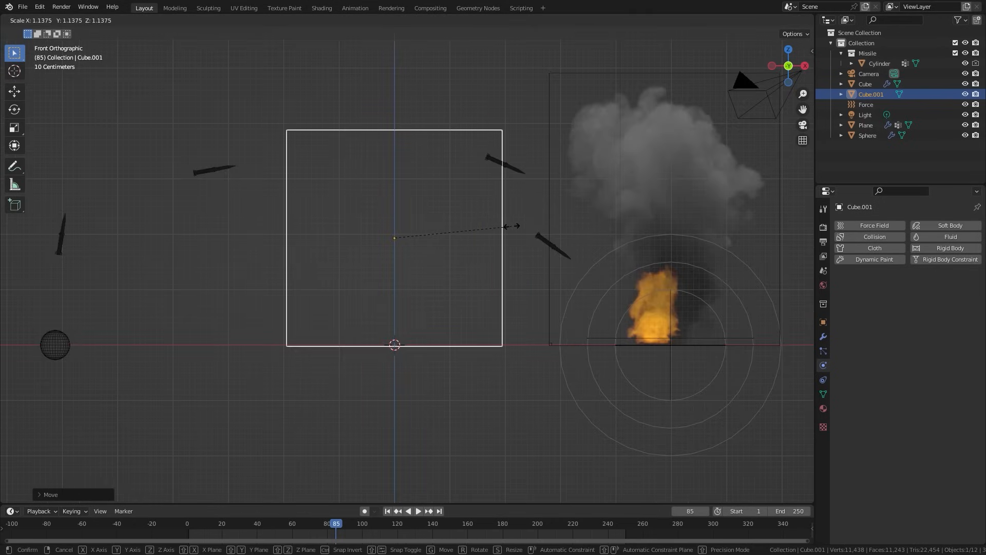
click(512, 226)
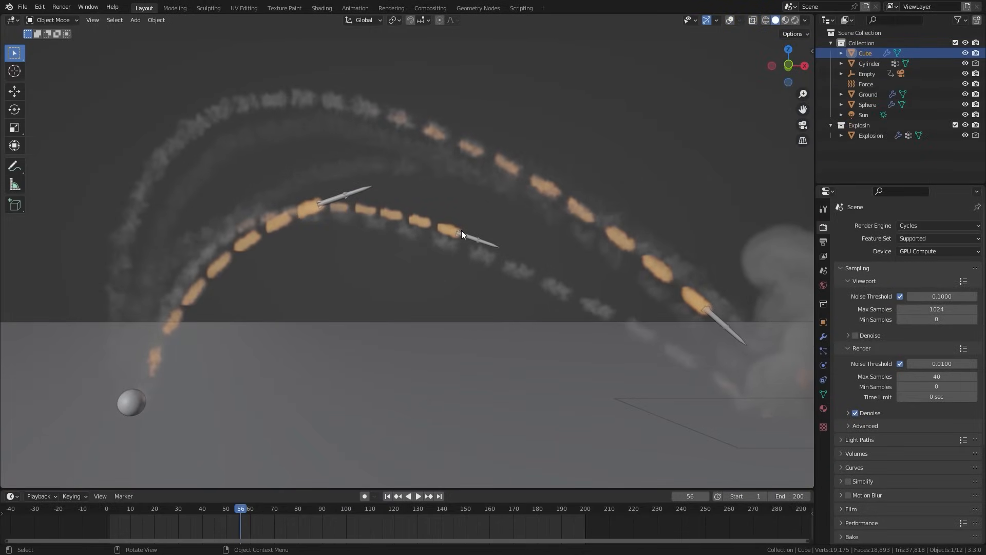
- Preview the missile trails and explosion of the finished scene in rendered shading
middle_drag(461, 230, 532, 260)
click(504, 159)
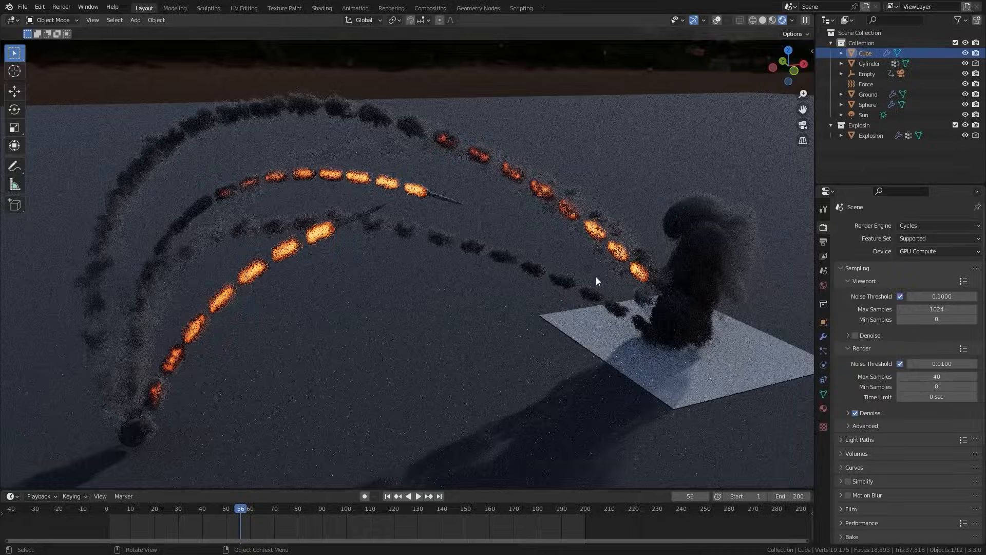
key(z)
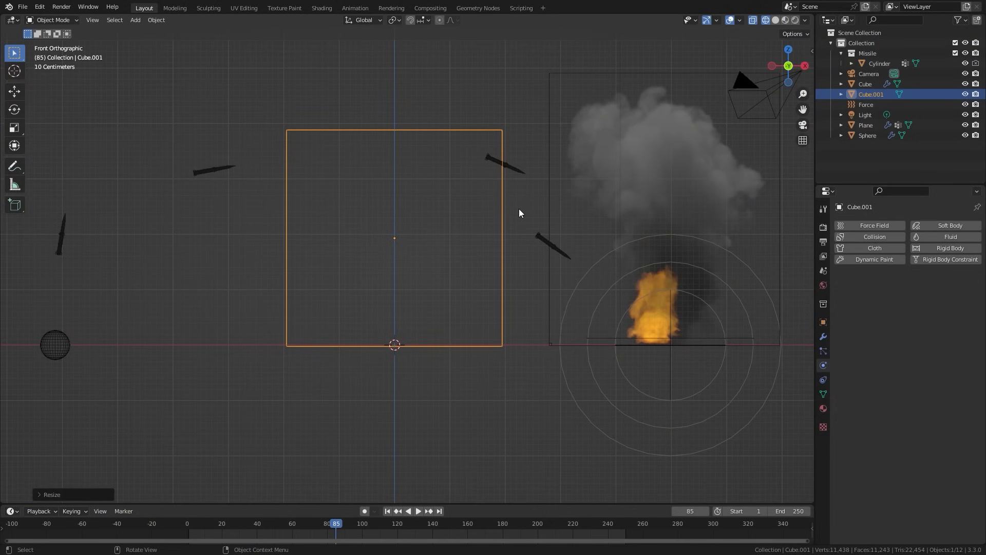
- Stretch the new cube along X to span from near the launch sphere to the explosion, and make it taller along Z
shift+middle_drag(531, 213, 585, 214)
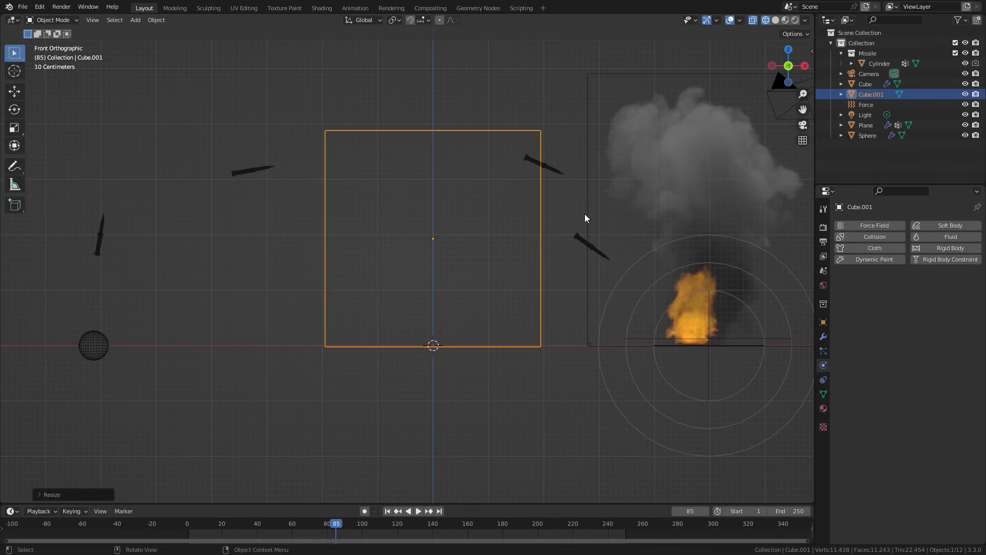
scroll(602, 207, up, 1)
key(g)
key(z)
key(Return)
key(s)
key(x)
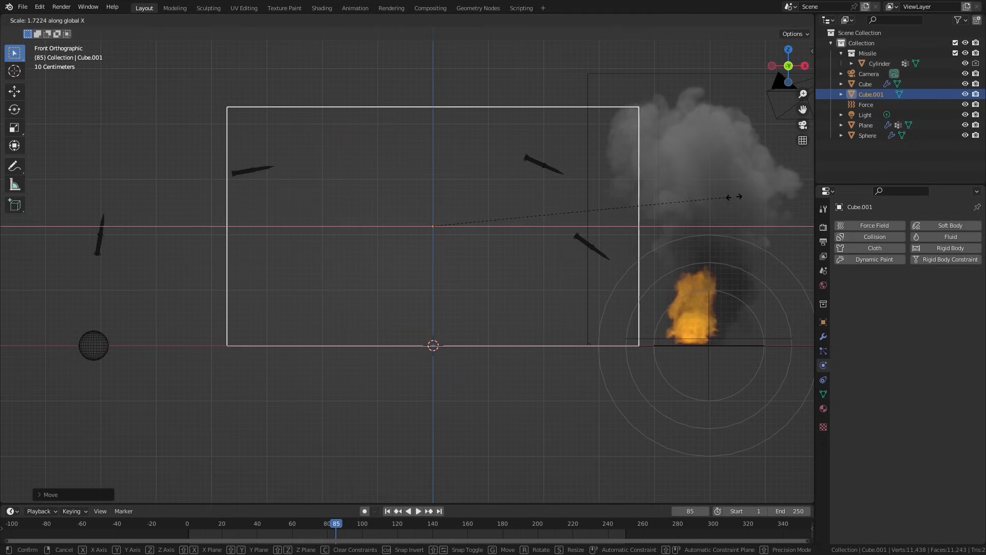
click(77, 190)
scroll(409, 270, down, 3)
key(s)
key(z)
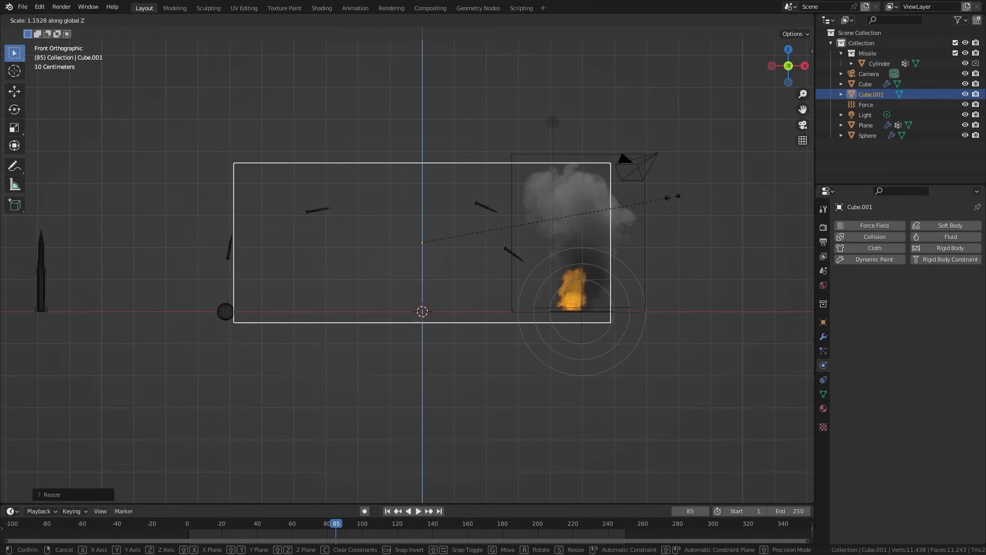
click(677, 200)
- Move the new cube along Z to rest on the ground and shift it slightly along X toward the launch sphere
scroll(605, 227, up, 2)
key(g)
key(z)
click(585, 208)
key(g)
key(x)
click(570, 209)
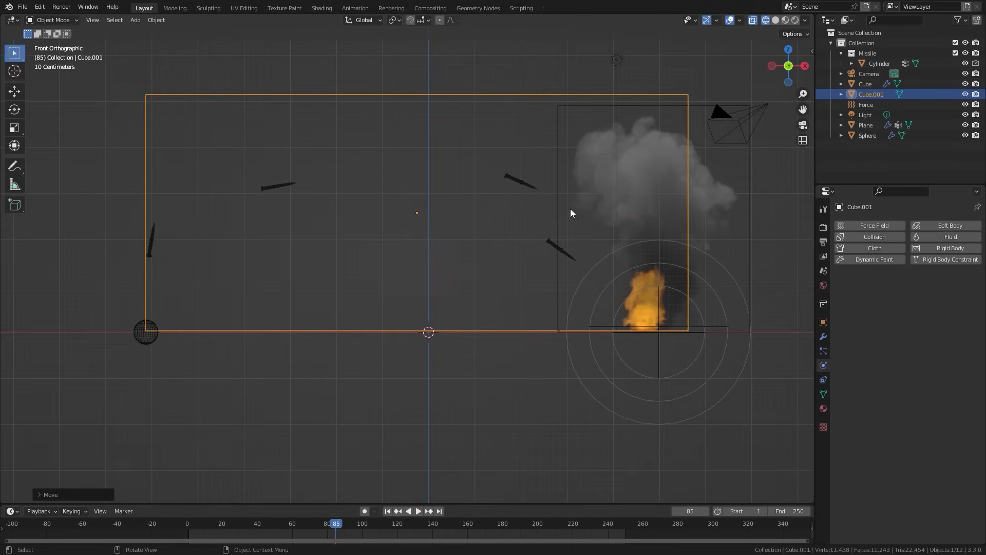
- Widen the new cube along X to enclose the launch sphere, and align its far end with the explosion plane's edge
key(s)
key(x)
click(674, 184)
key(g)
key(z)
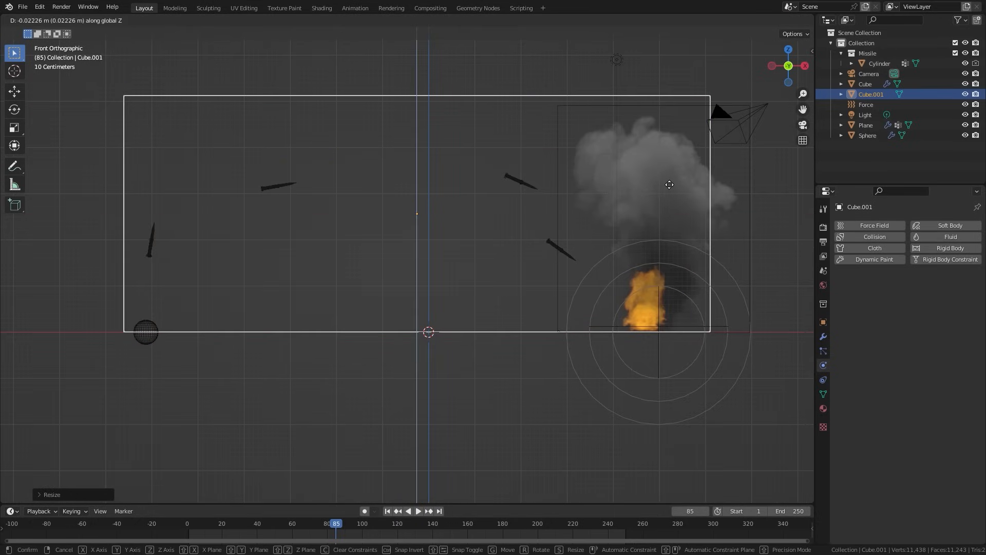
right_click(670, 184)
key(s)
key(x)
click(666, 184)
key(g)
key(x)
click(663, 184)
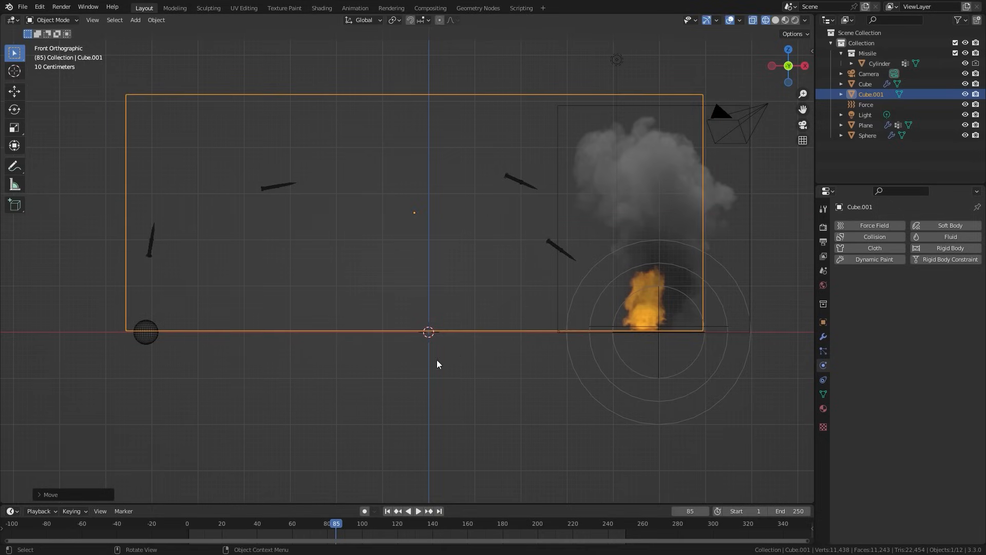
- Play the animation to frame 44 and check the missiles' arc against the top of the new cube
click(239, 520)
key(space)
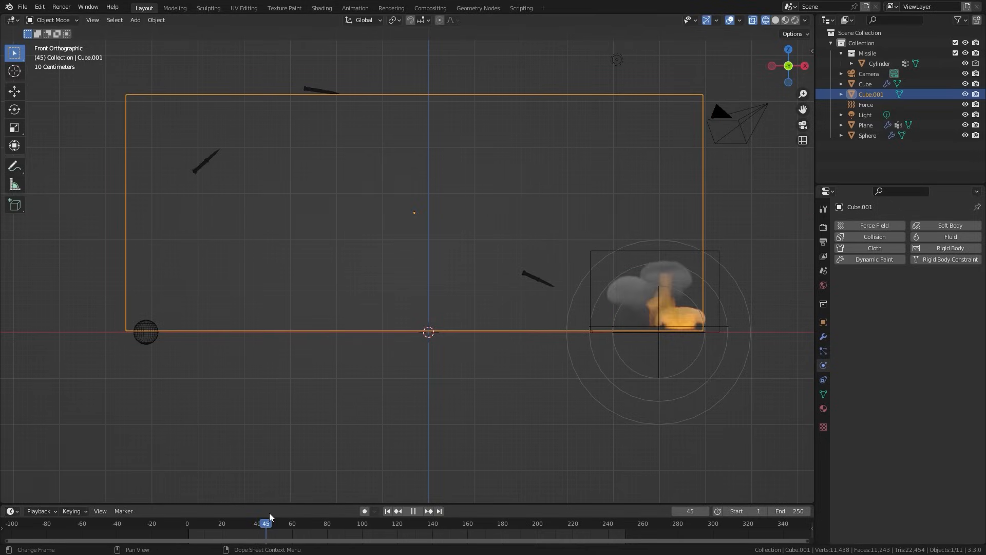
key(space)
click(264, 515)
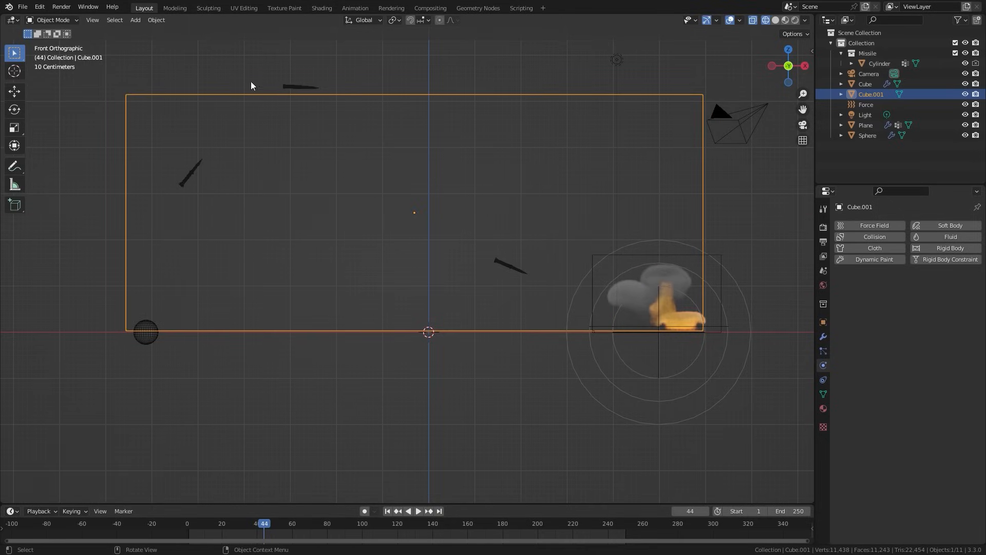
- Raise the top face of the new cube along Z in Edit Mode to enclose the highest missile
shift+middle_drag(297, 111, 293, 159)
key(Tab)
drag(88, 119, 764, 174)
key(z)
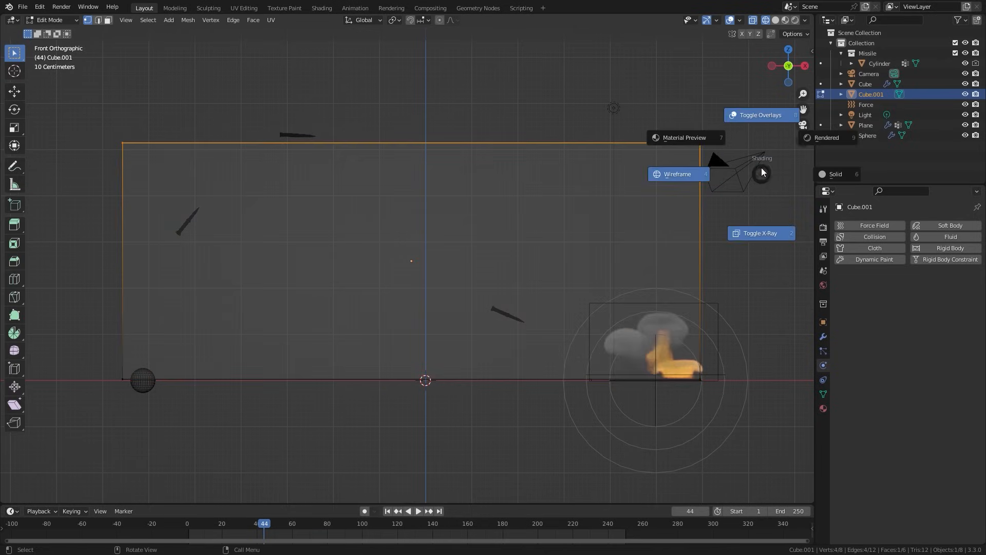
key(Escape)
key(g)
key(z)
click(554, 173)
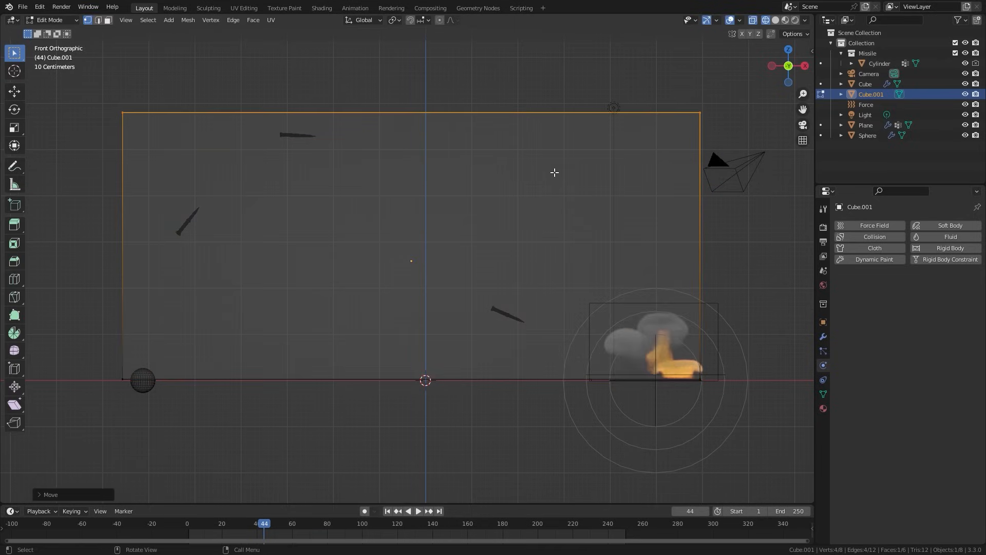
key(Tab)
- Play the animation in front and right views to check that the missiles stay inside the new cube
key(space)
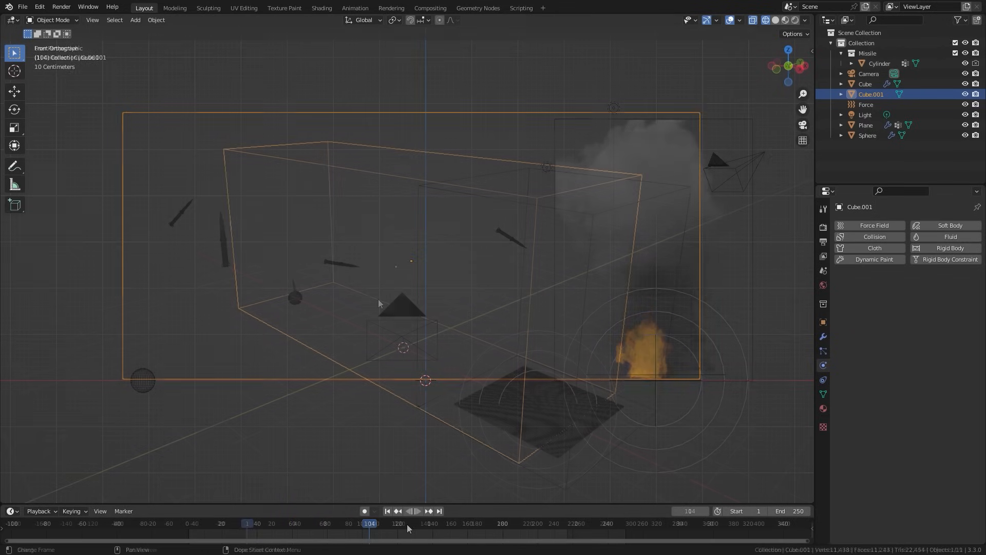
key(KP_3)
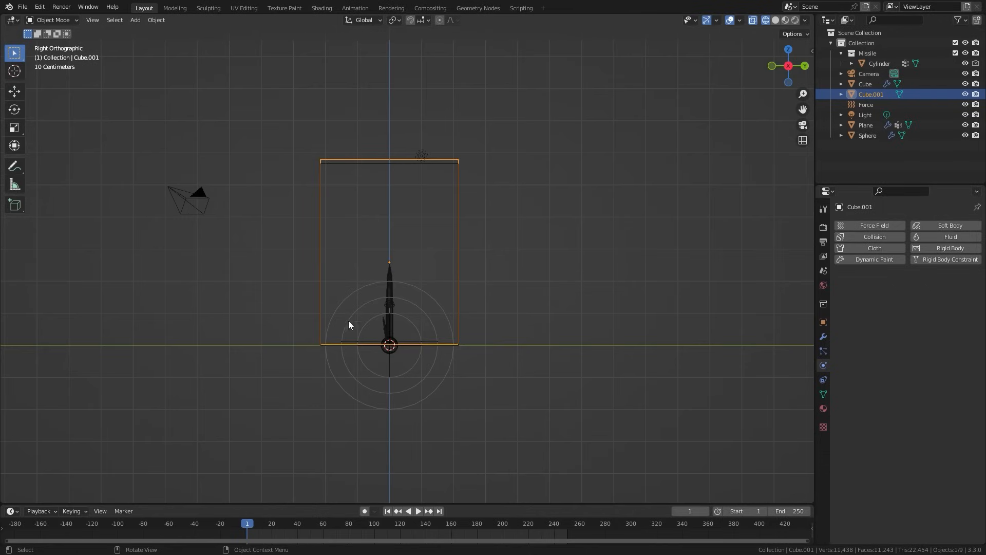
key(space)
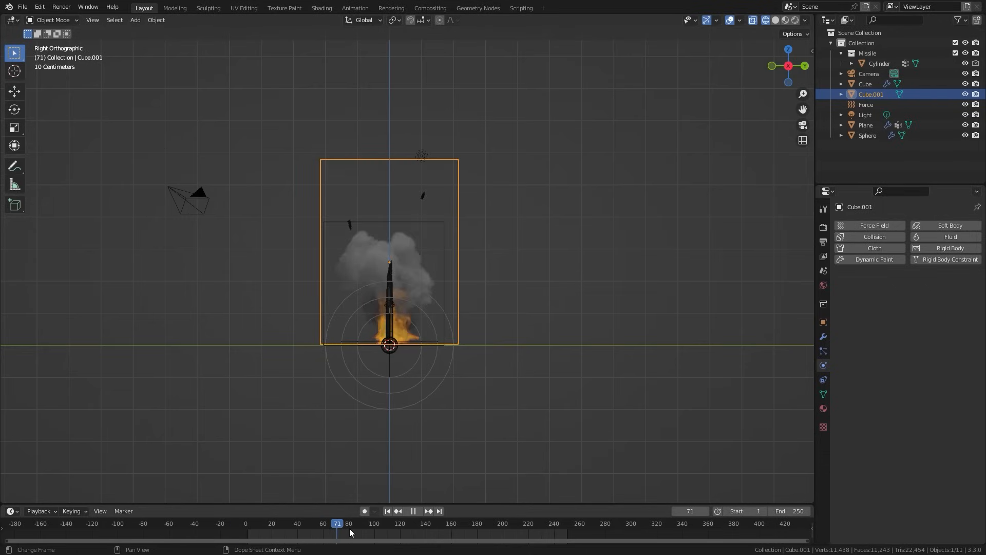
key(space)
key(KP_1)
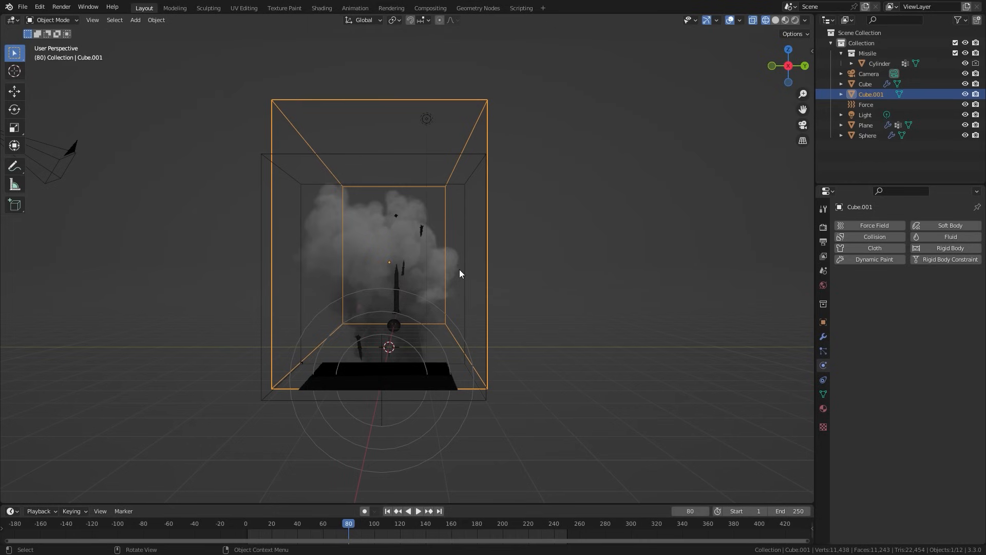
- Add Fluid physics to the large missile-path cube and set its type to Domain
scroll(463, 272, up, 2)
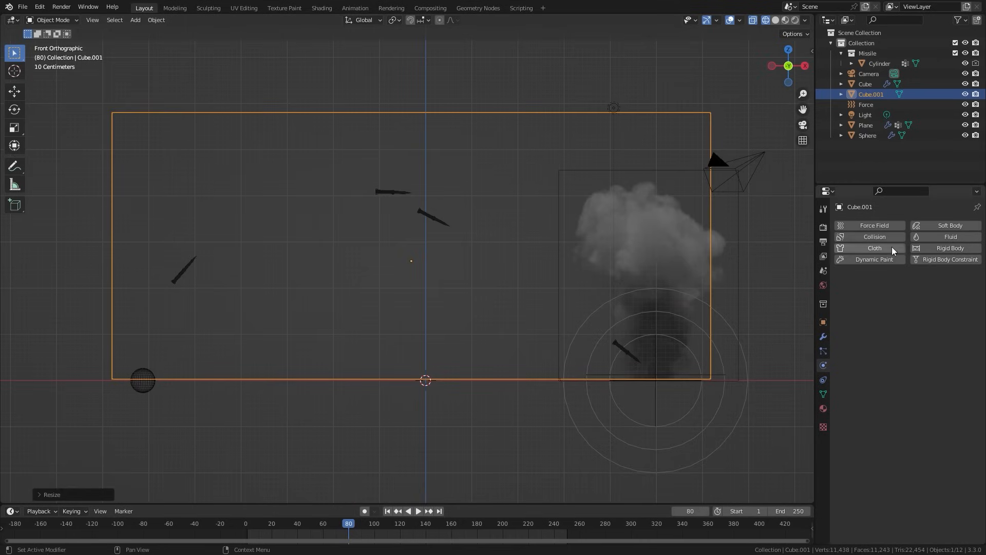
click(937, 237)
click(921, 291)
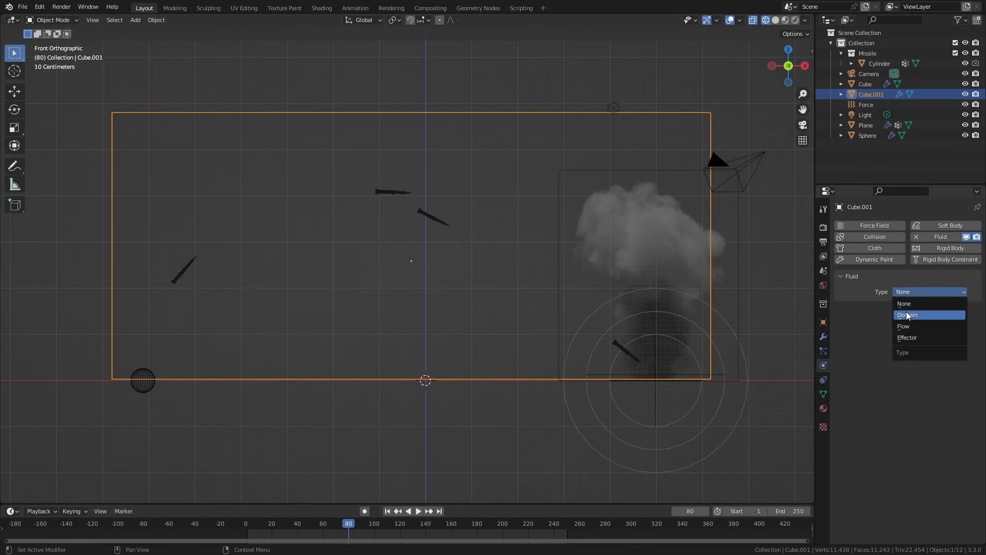
click(906, 311)
- Apply the scale of the large missile-path domain cube
middle_drag(476, 246, 471, 259)
key(ctrl+a)
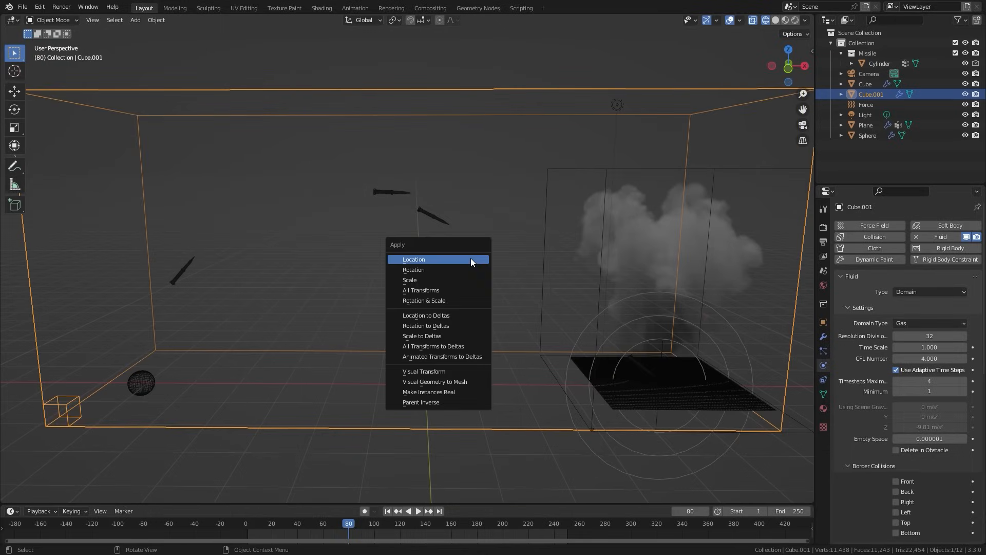
click(410, 280)
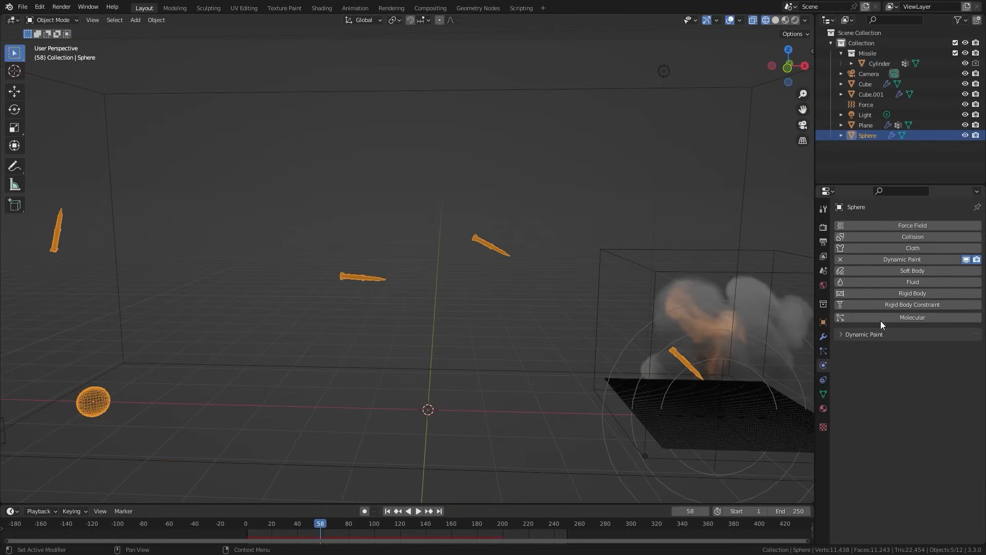
- Add Fluid physics to the sphere as a Flow object with flow type Fire + Smoke and behavior Inflow
click(909, 284)
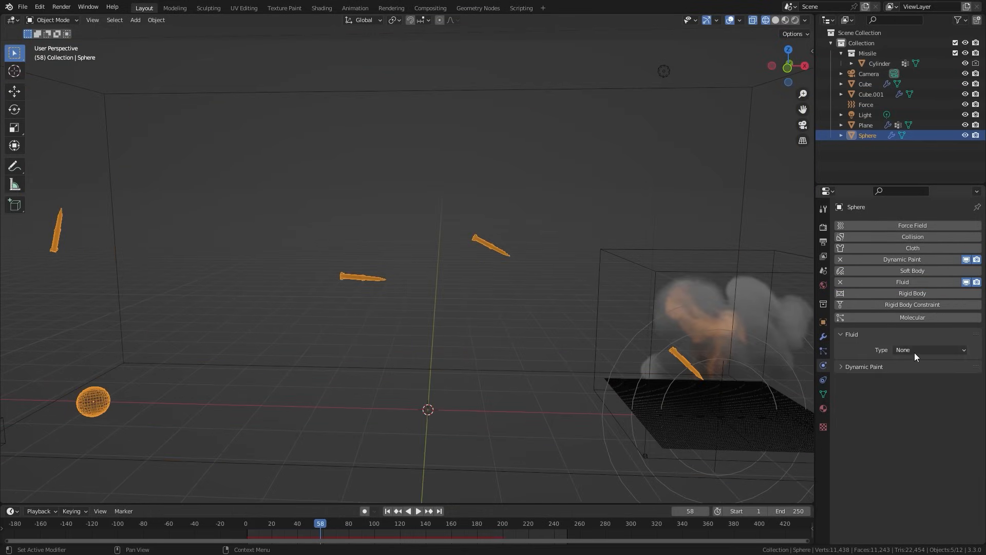
click(915, 353)
click(908, 382)
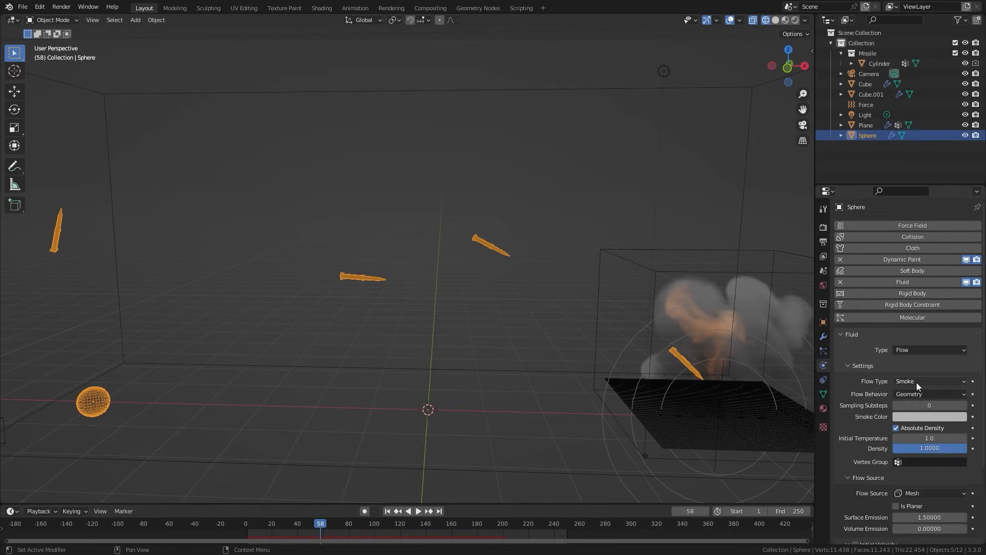
click(918, 382)
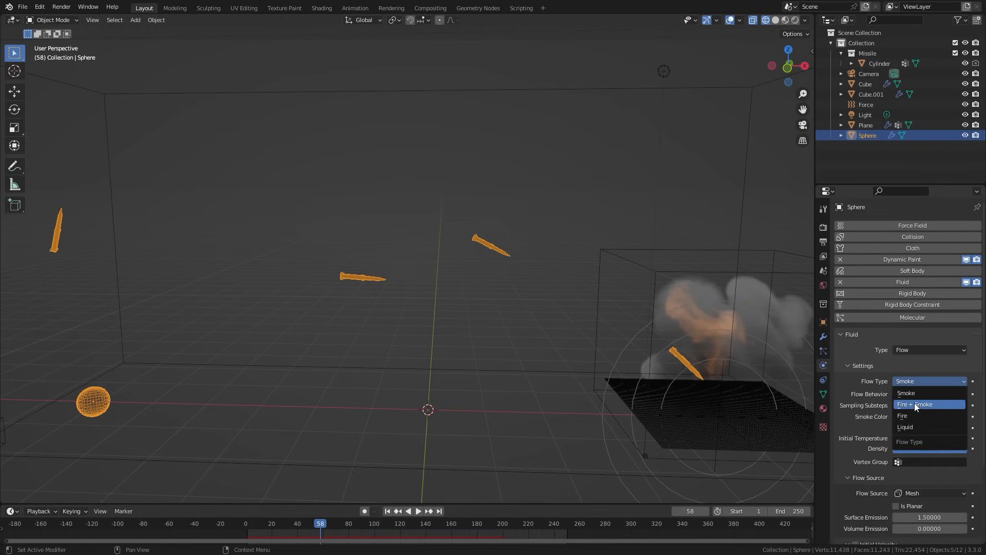
click(915, 405)
click(917, 394)
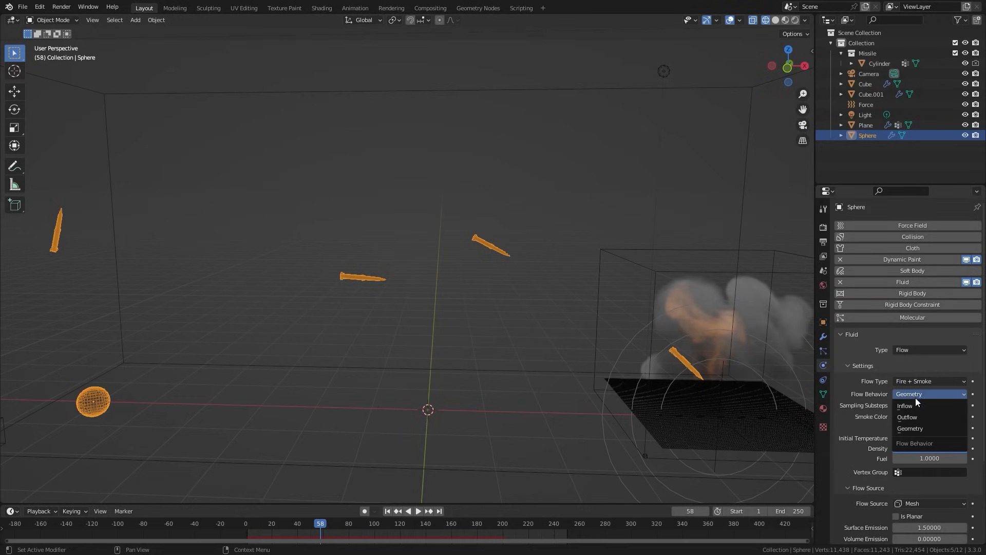
click(907, 405)
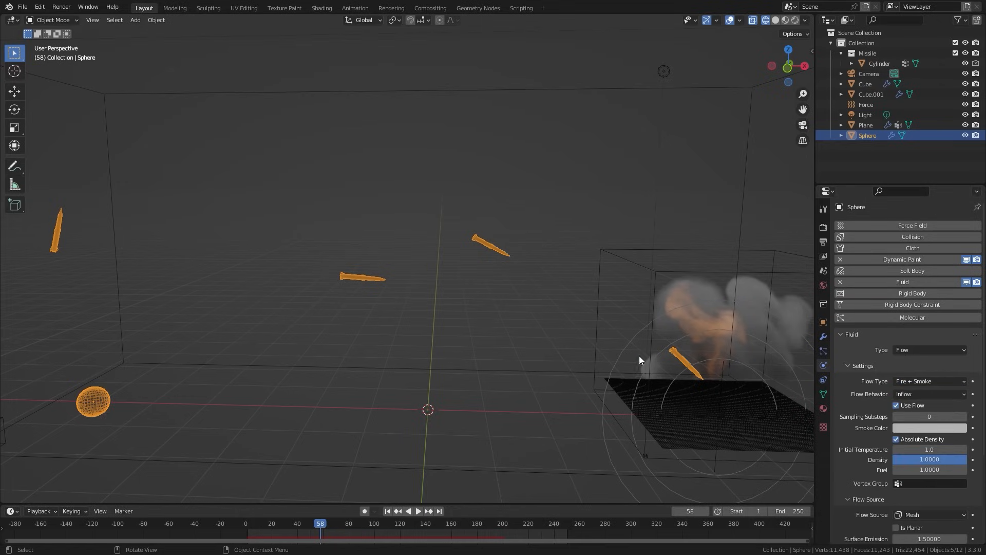
- Set the sphere's flow sampling substeps to 50
shift+middle_drag(612, 356, 643, 339)
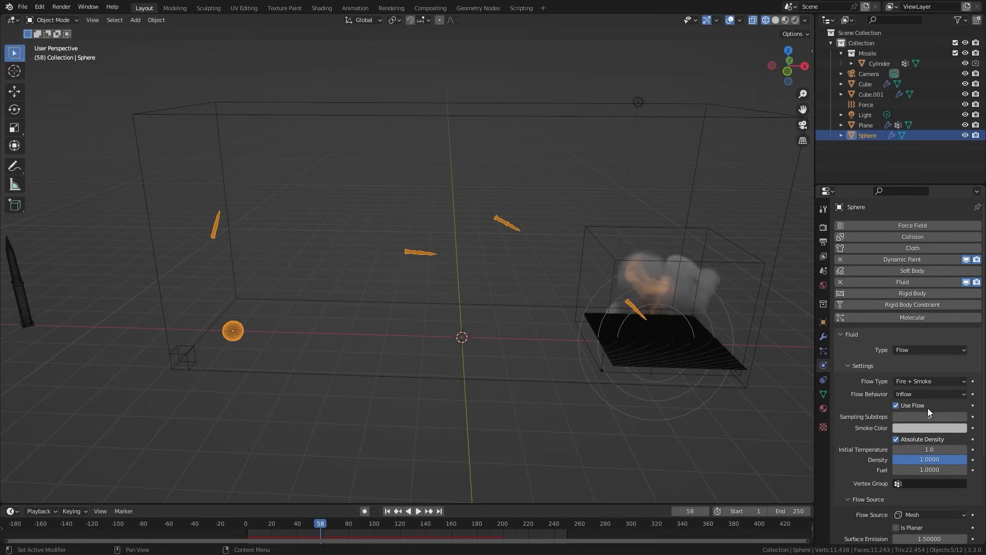
click(929, 416)
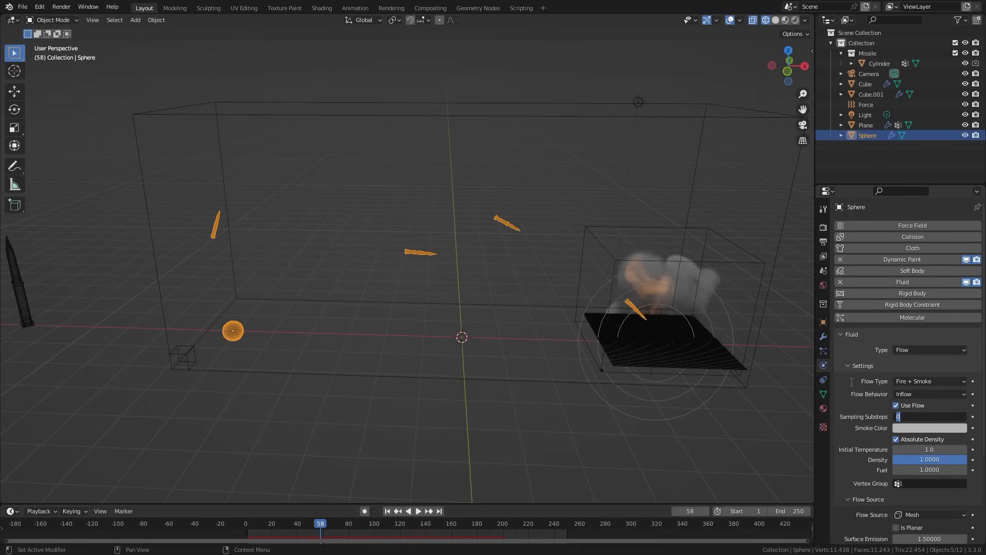
text(50)
key(Return)
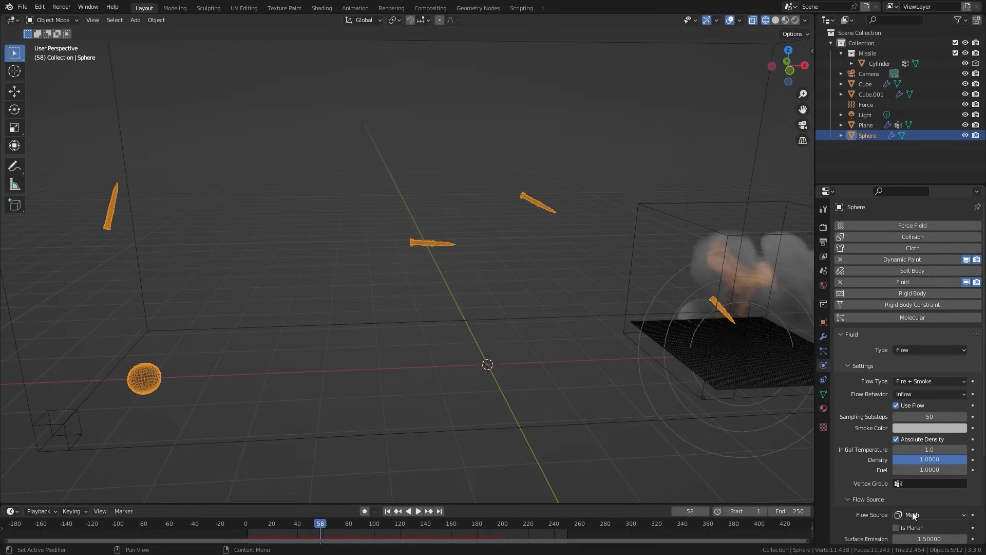
- Set the sphere's flow source to Particle System, assign ParticleSystem and set the size to 1.5
click(913, 514)
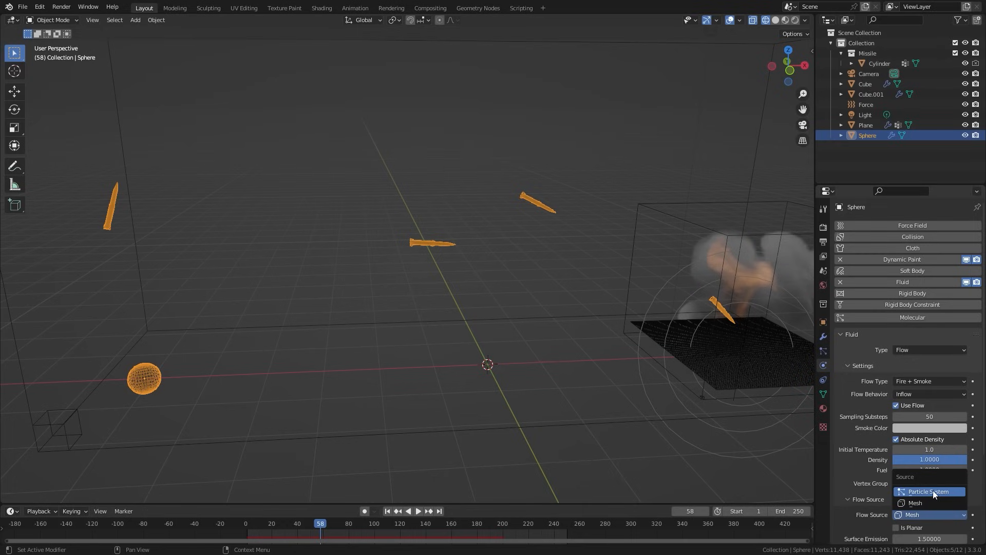
click(922, 491)
scroll(940, 464, down, 3)
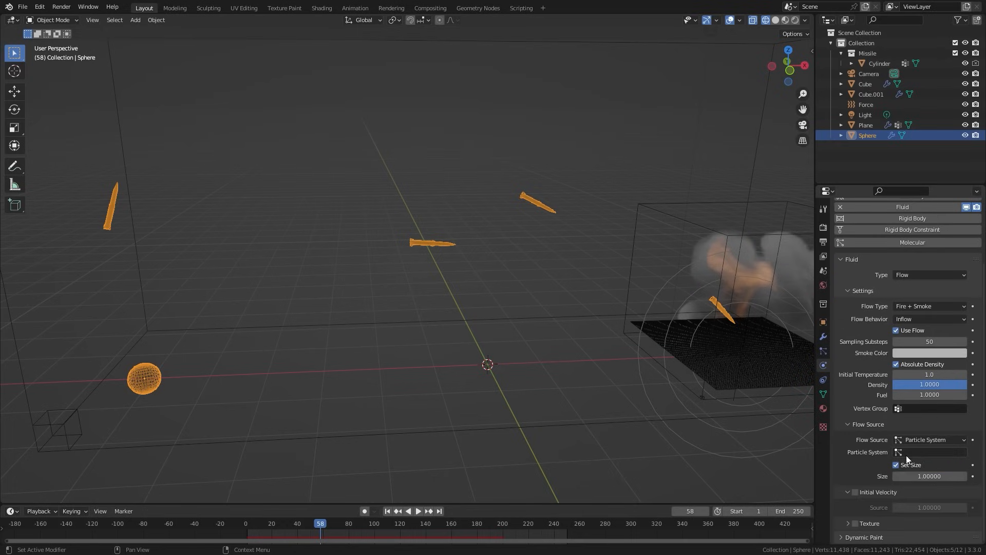
click(923, 452)
click(884, 345)
click(921, 477)
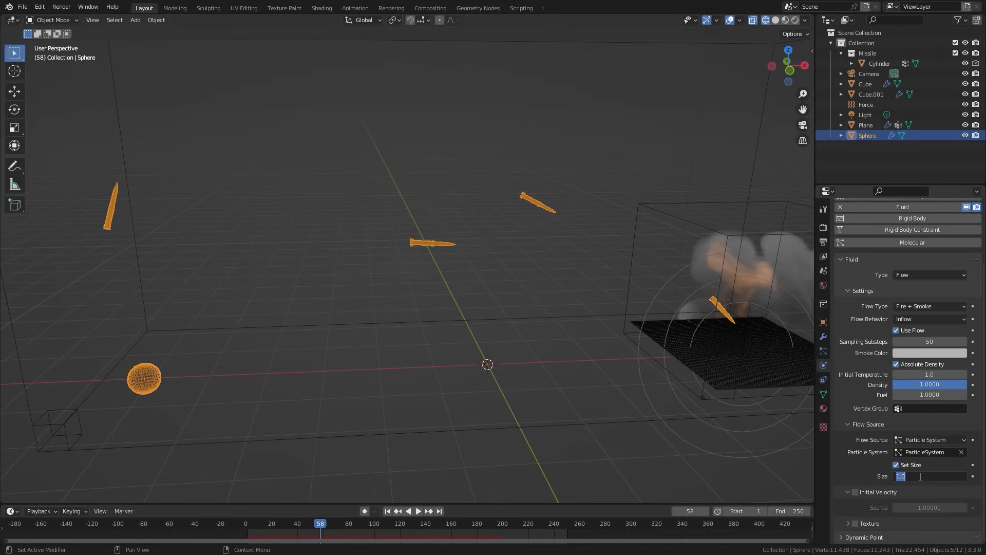
text(1.5)
key(Return)
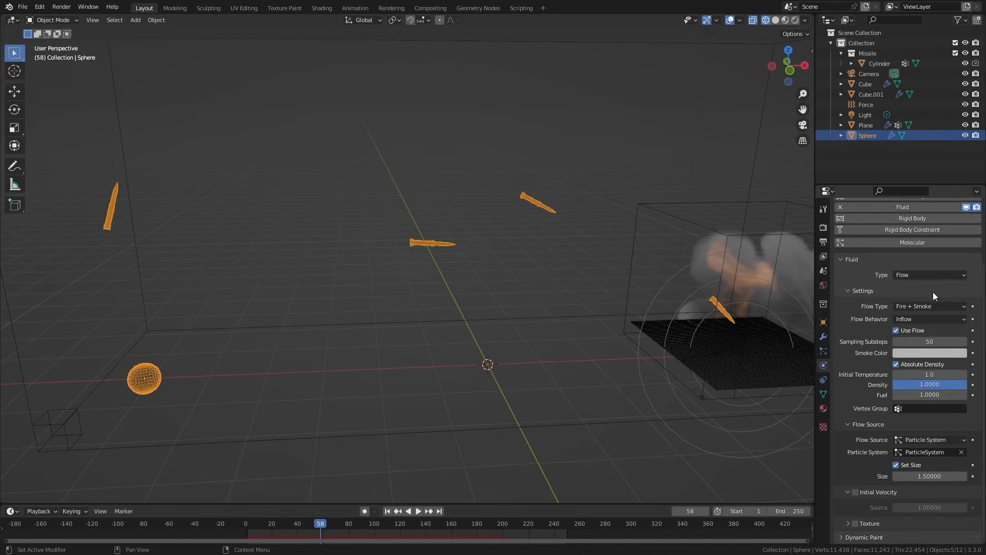
- Move the original missile's whole mesh down along Z in Edit Mode so its origin sits mid-body
middle_drag(745, 301, 614, 303)
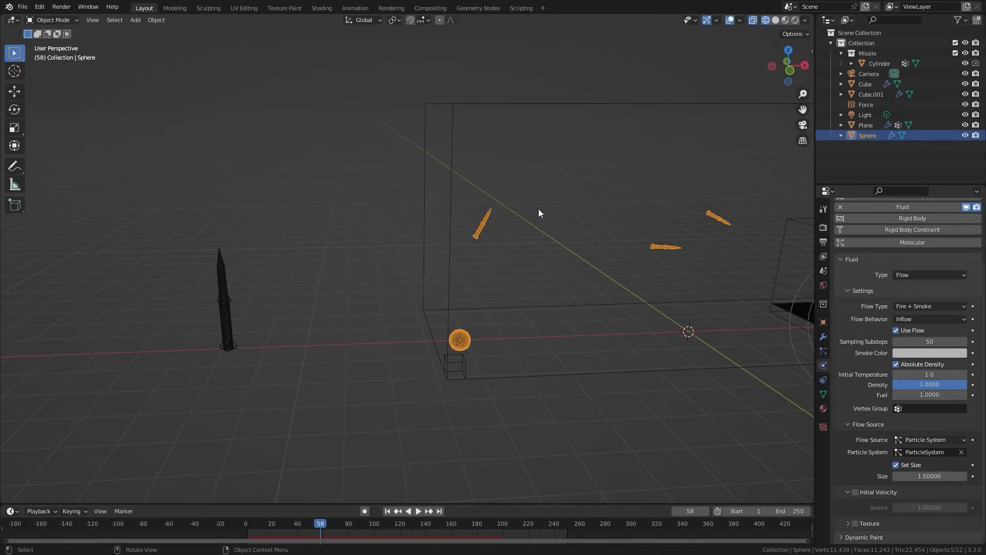
middle_drag(539, 209, 478, 260)
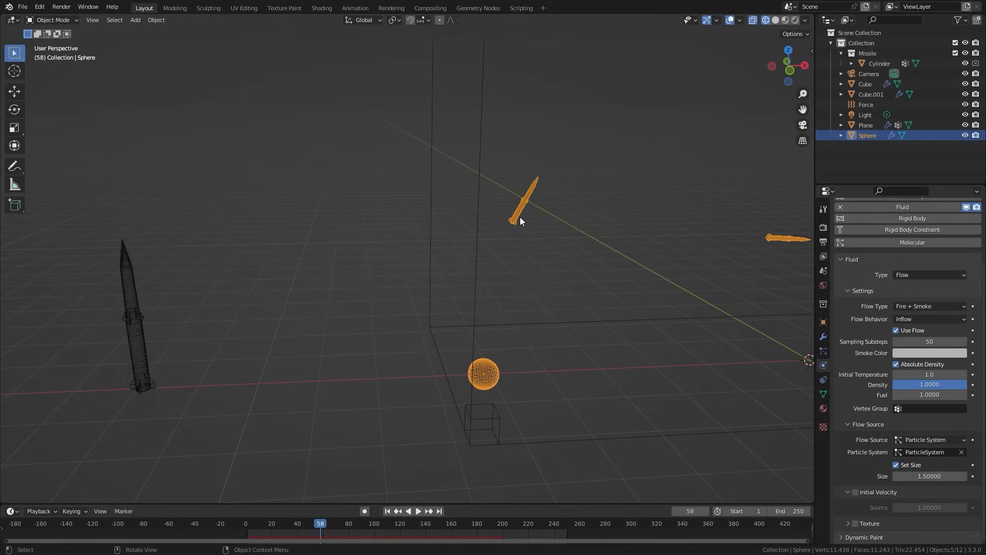
click(130, 308)
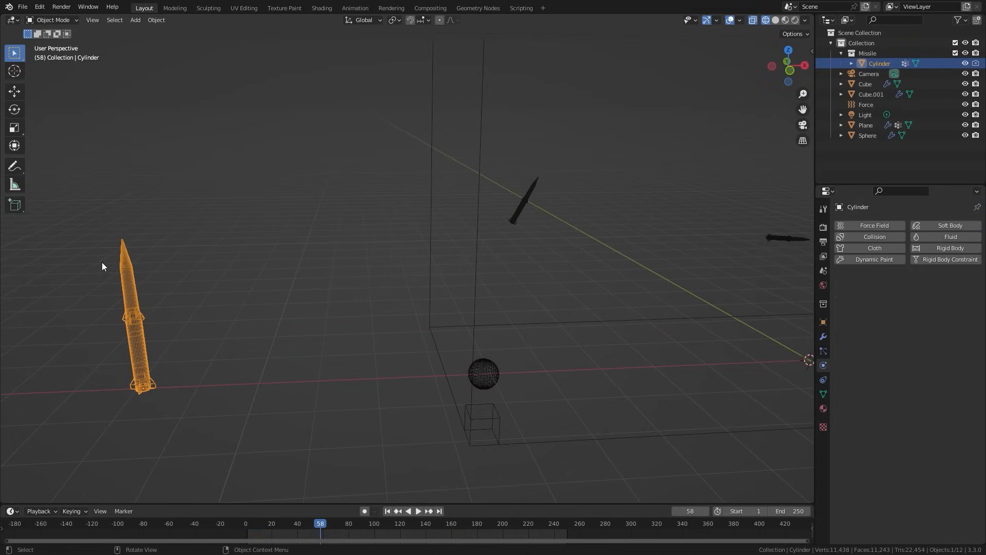
scroll(146, 309, up, 1)
shift+middle_drag(71, 364, 355, 239)
scroll(337, 314, up, 4)
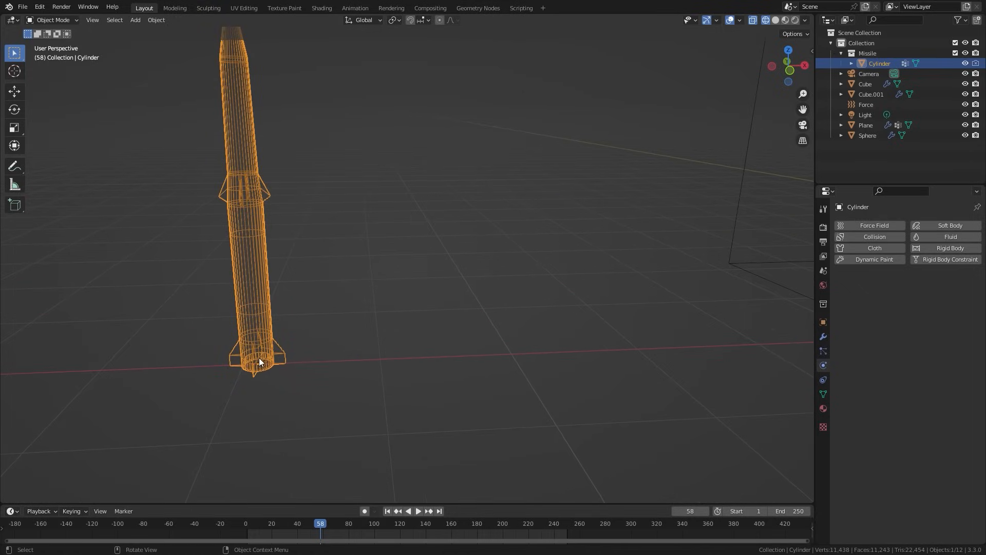
scroll(263, 364, down, 3)
key(Tab)
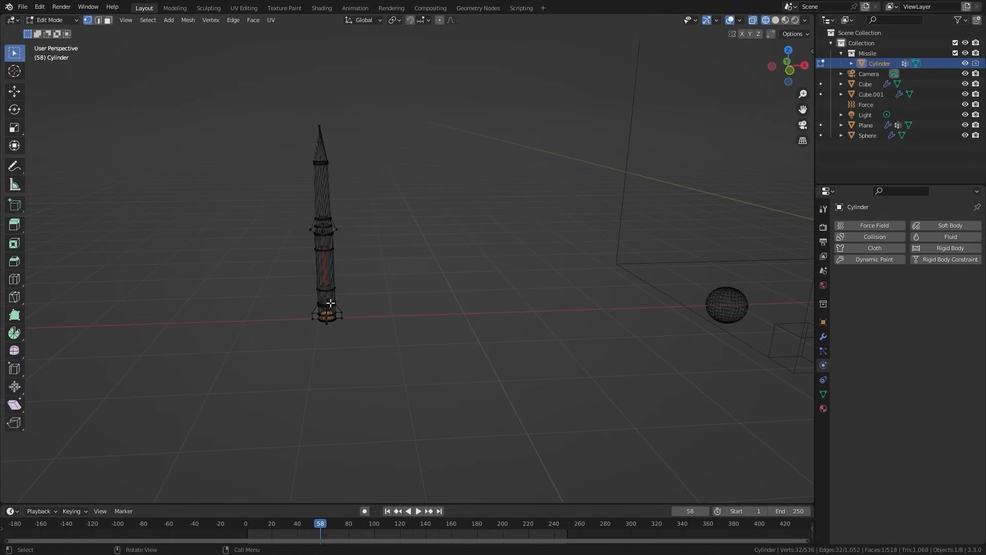
key(a)
key(g)
key(z)
click(359, 297)
key(Tab)
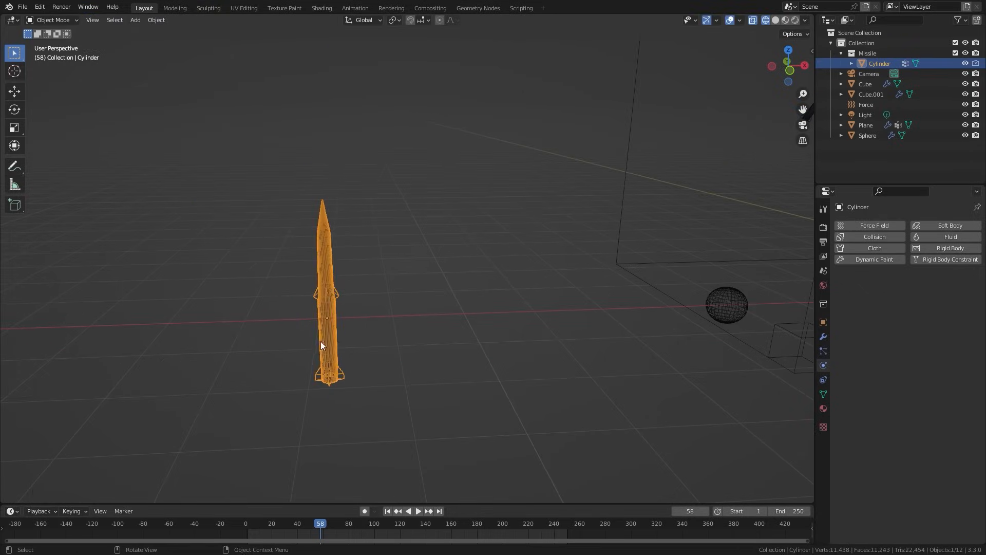
- Move the missile's whole mesh back up along Z in Edit Mode to bring its tail to the origin
scroll(279, 340, up, 3)
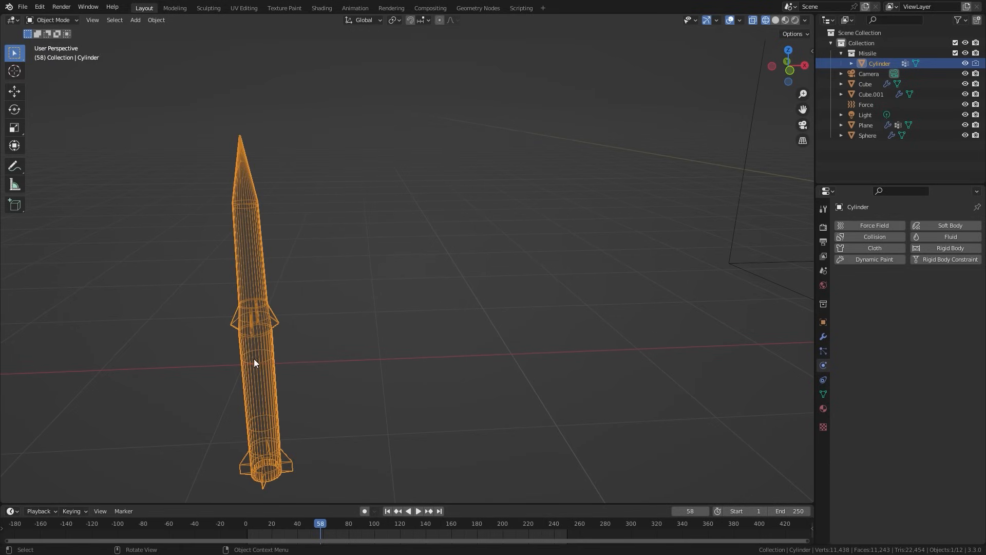
key(Tab)
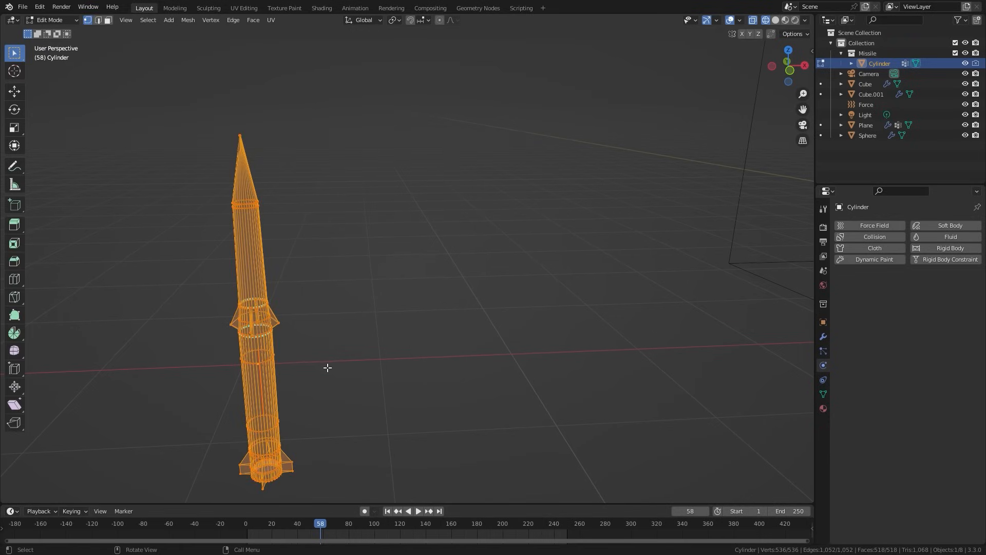
key(g)
key(z)
click(308, 251)
middle_drag(308, 251, 487, 155)
key(Tab)
- Set the large domain cube's Resolution Divisions to 200 and enable Adaptive Domain
click(488, 78)
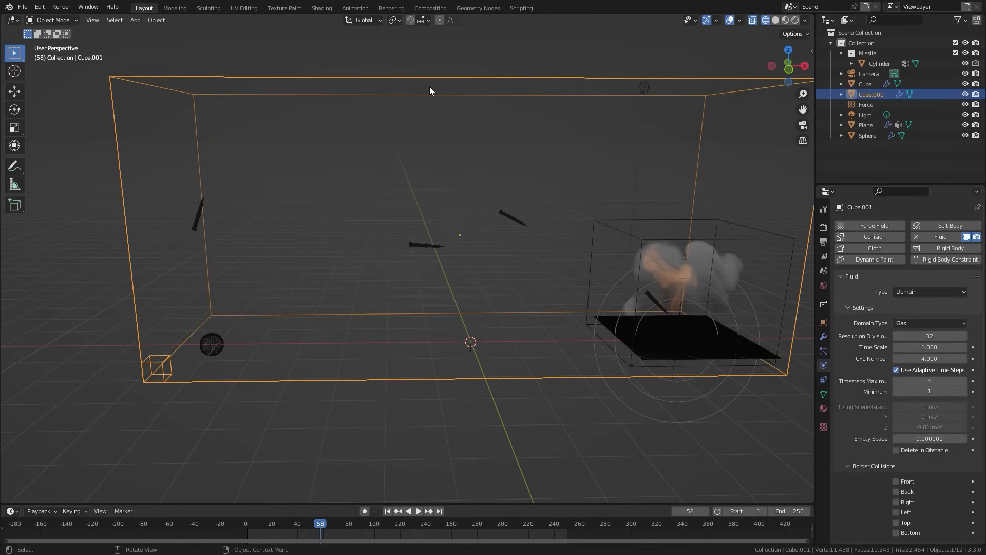
click(933, 338)
text(200)
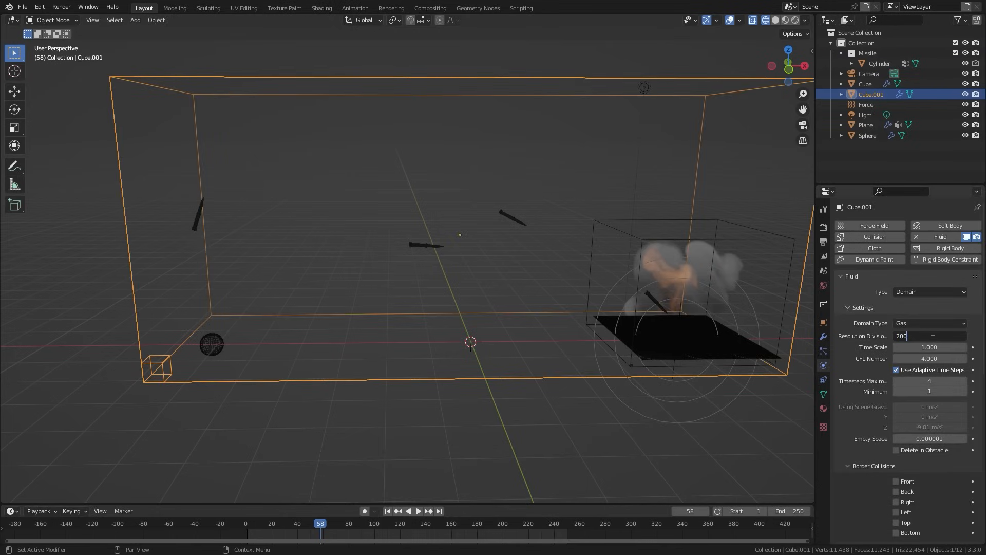
key(Return)
scroll(932, 355, down, 8)
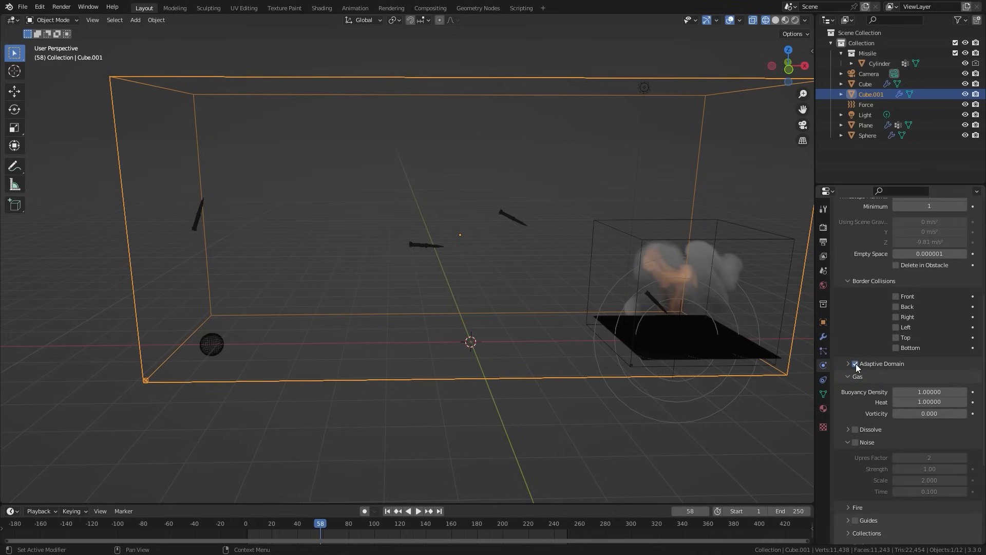
- Enable Dissolve on the large domain and set its time to 15
click(855, 430)
click(865, 434)
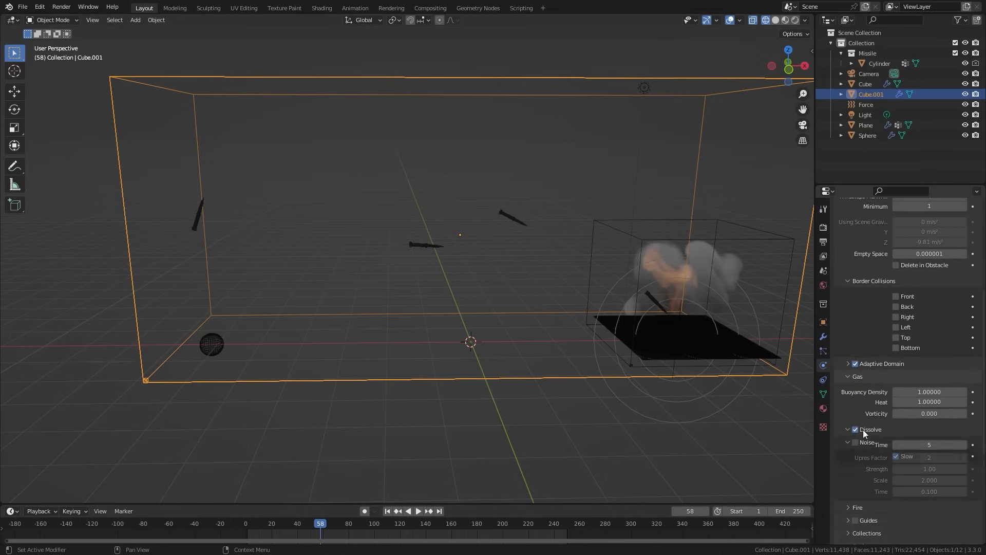
click(933, 446)
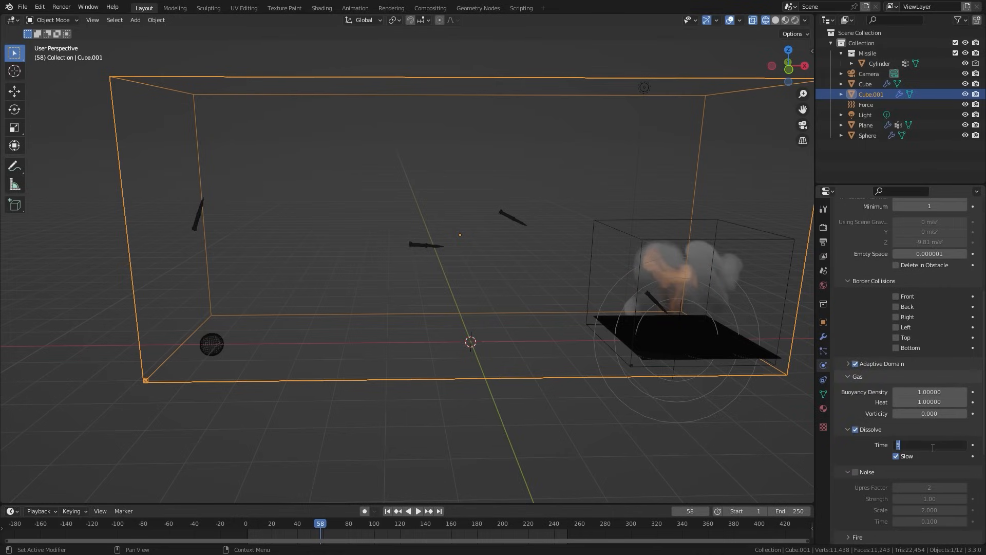
text(15)
key(Return)
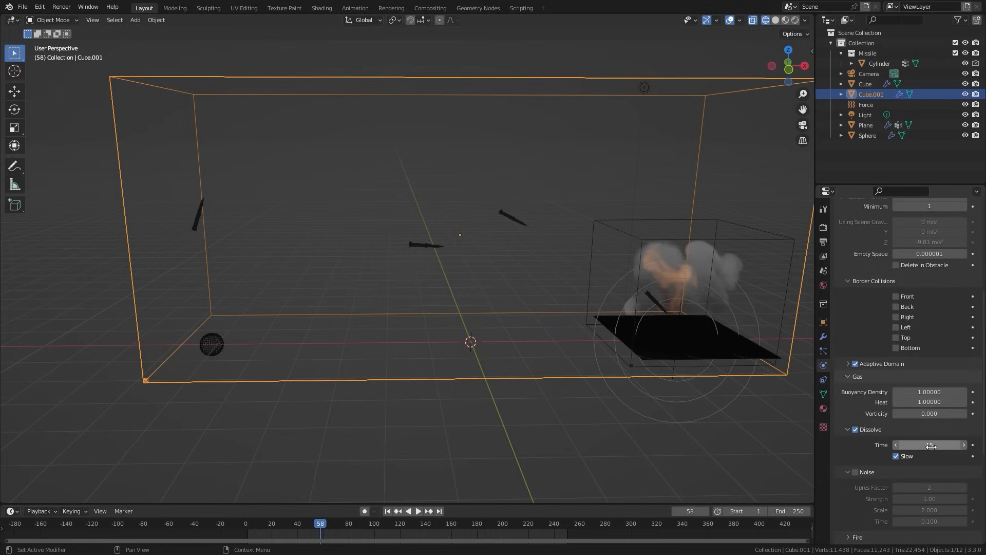
- Enable Noise on the large domain and set its strength to 0.8
click(855, 472)
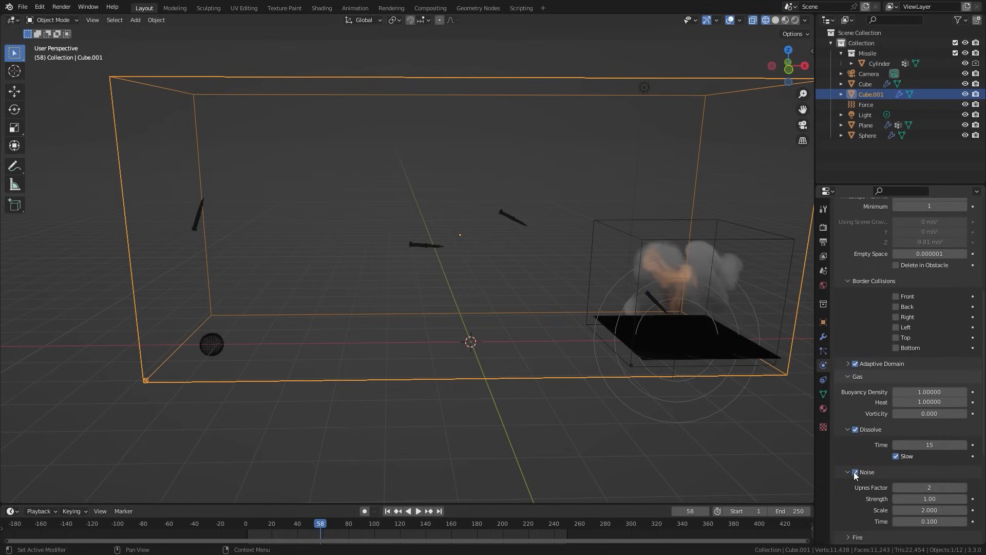
click(941, 499)
text(0.8)
key(Return)
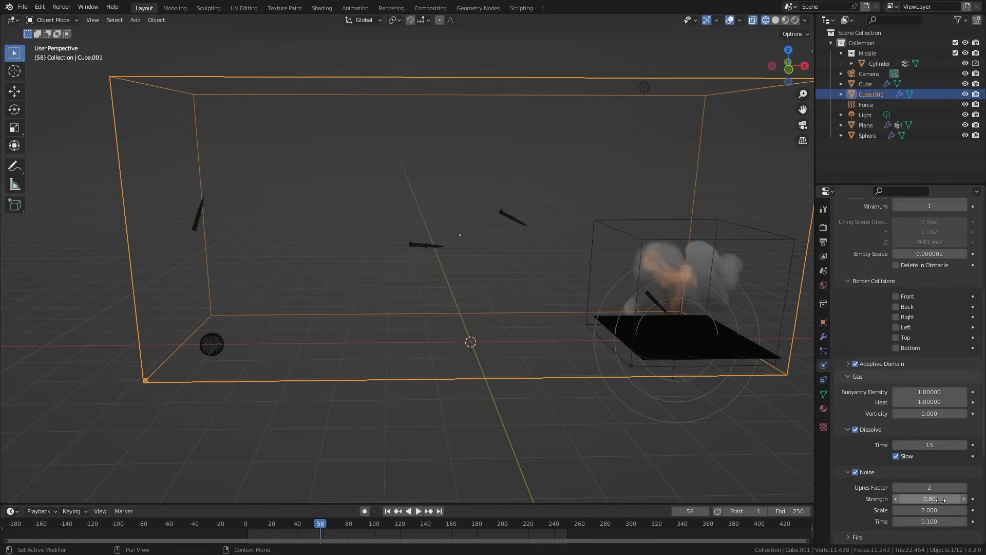
- Set the Force field weight of the large domain to 0
scroll(883, 514, down, 8)
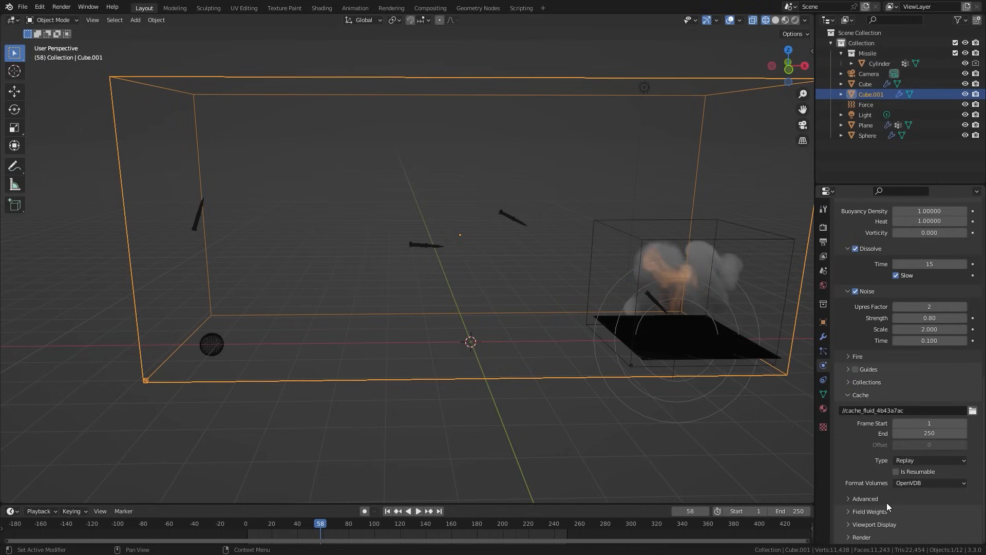
scroll(877, 509, down, 4)
click(937, 480)
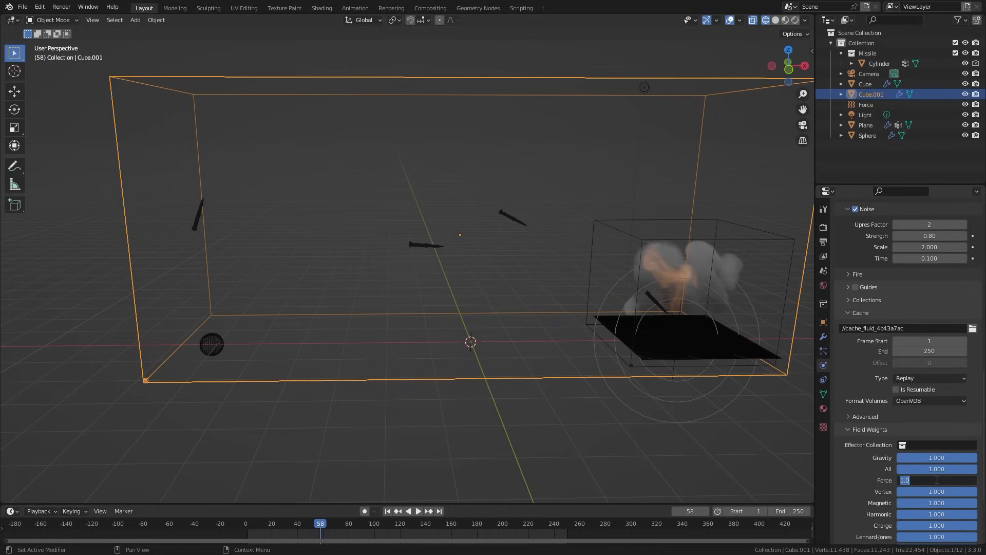
text(0)
key(Return)
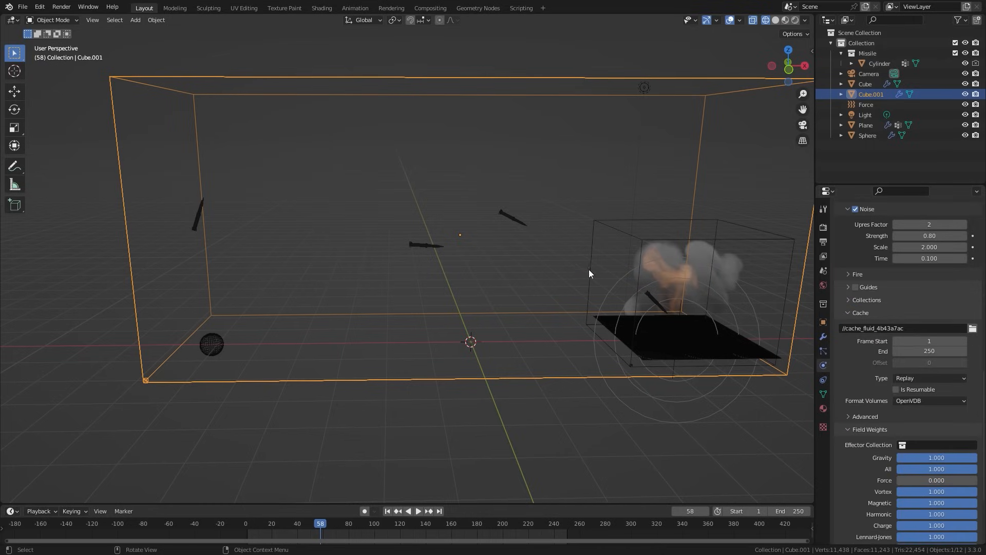
- Examine the large domain's Collections settings and the missile emitter's fluid flow settings
scroll(881, 343, up, 4)
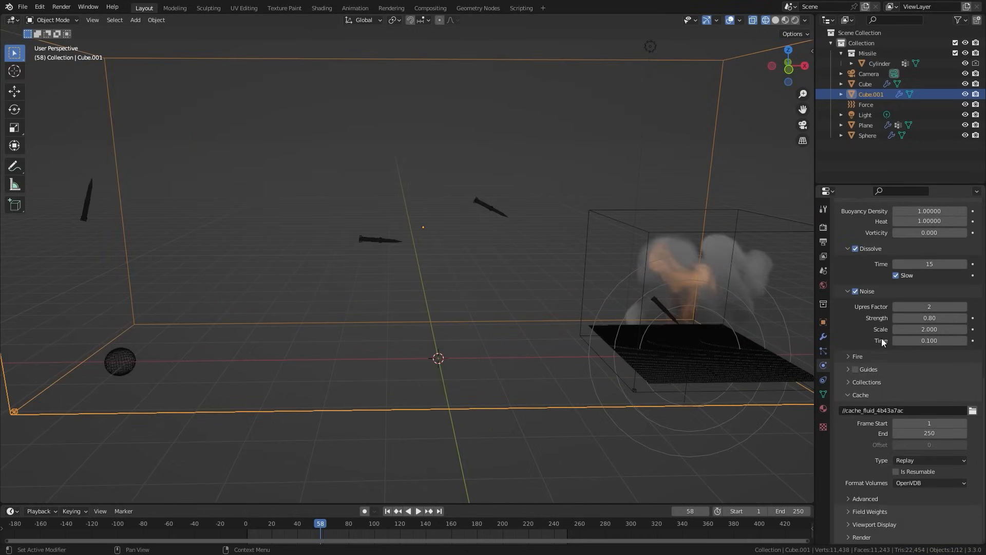
click(864, 383)
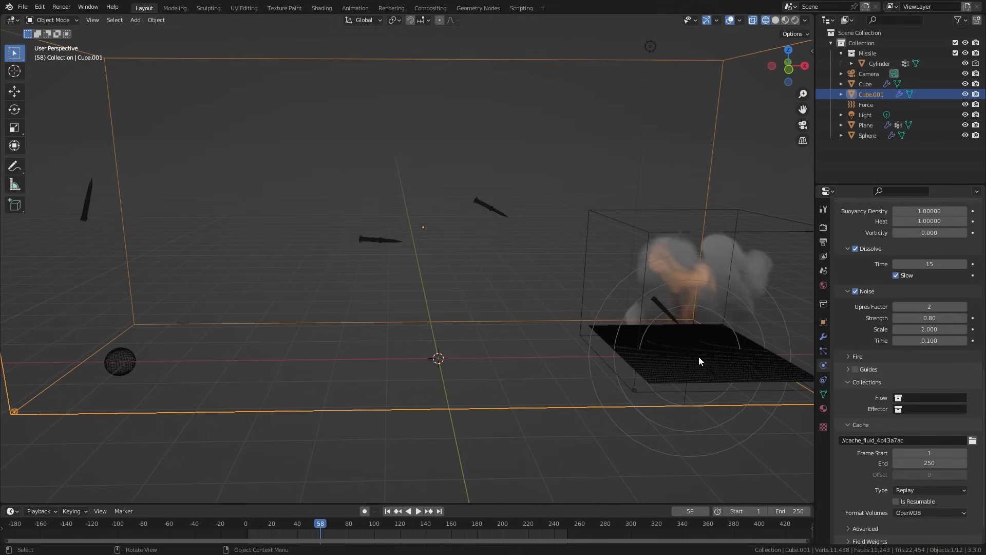
scroll(673, 341, down, 3)
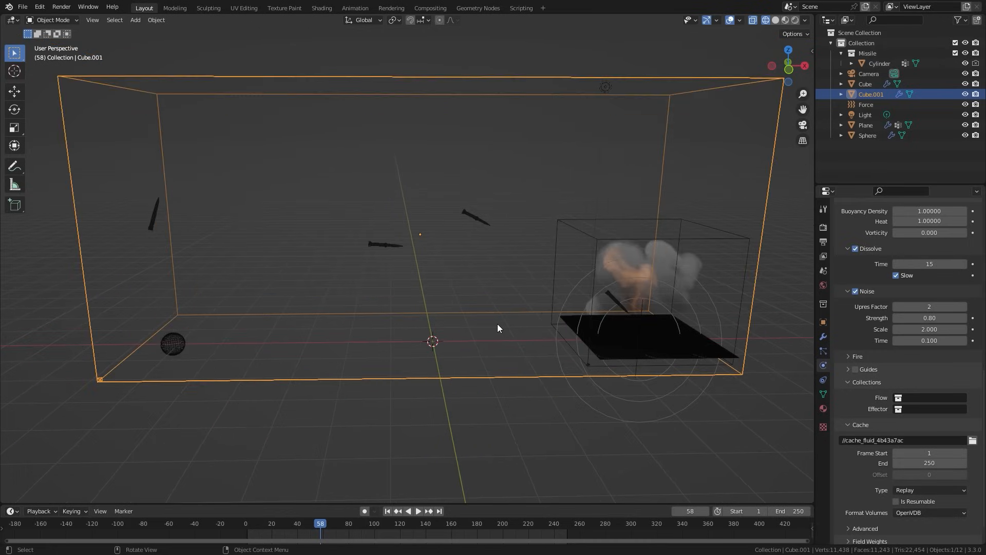
scroll(499, 322, up, 2)
click(374, 241)
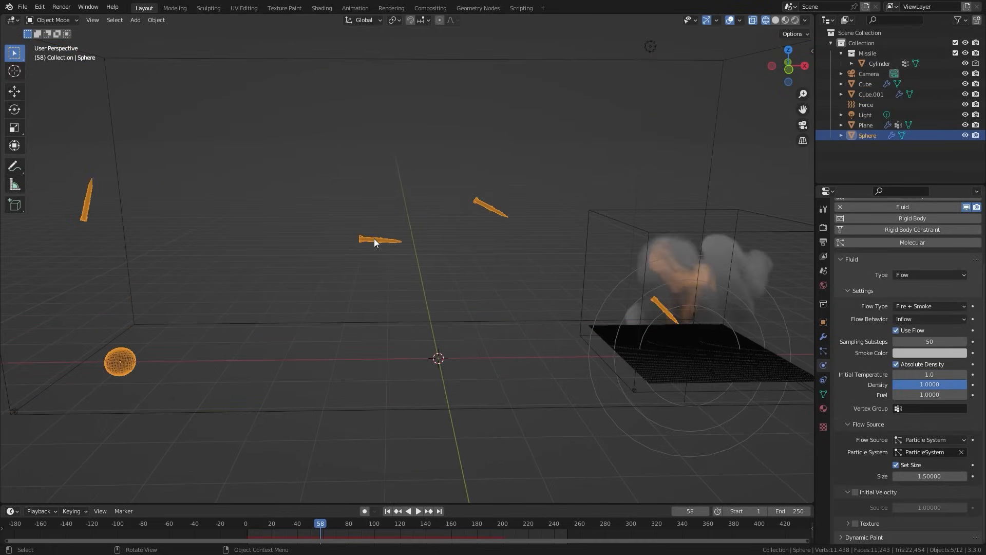
click(599, 61)
scroll(859, 372, down, 10)
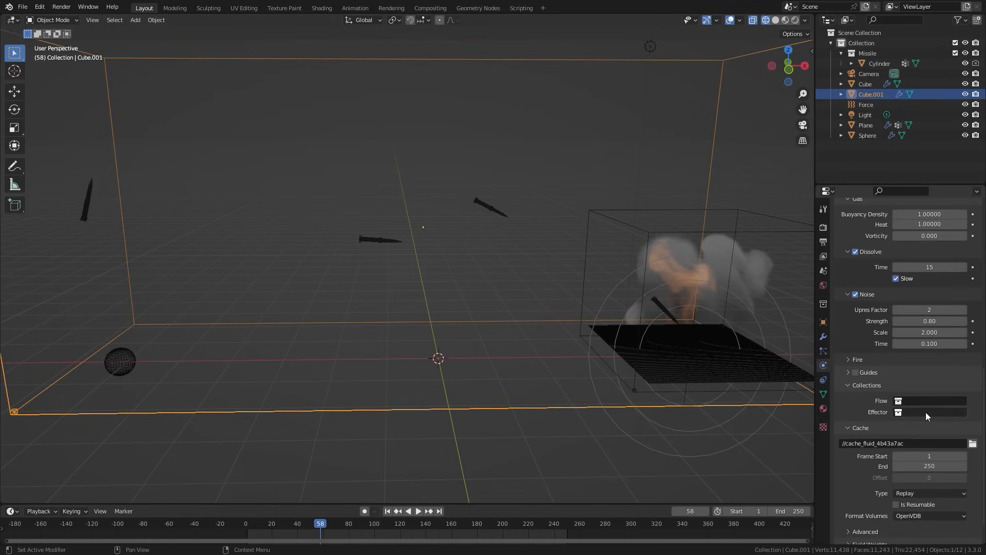
click(872, 386)
click(867, 385)
- Move the missile emitter sphere and the large domain cube together into a new collection named Particles
click(374, 239)
shift+click(440, 59)
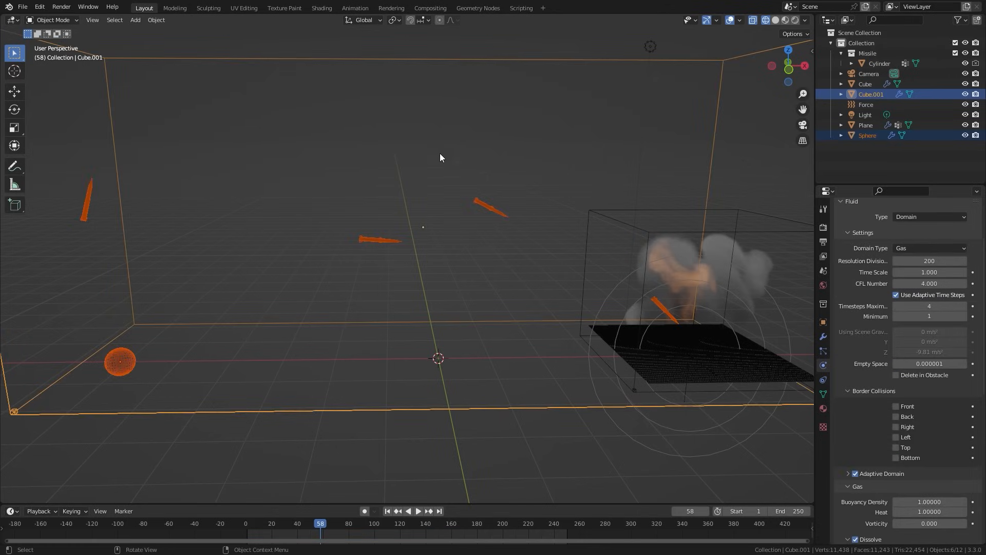
key(m)
click(329, 215)
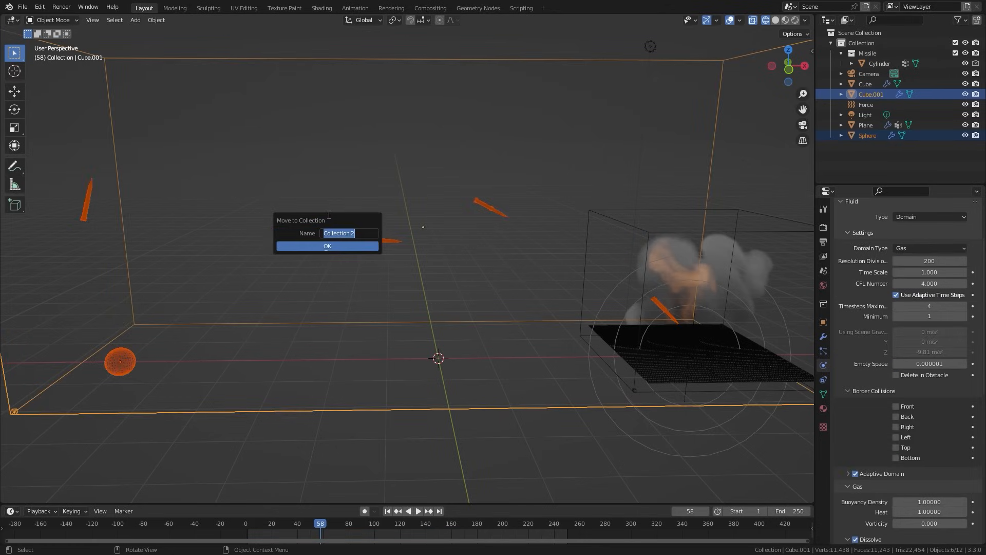
text(Particles)
click(335, 246)
- Restrict the large domain's Flow collection to Particles
click(436, 408)
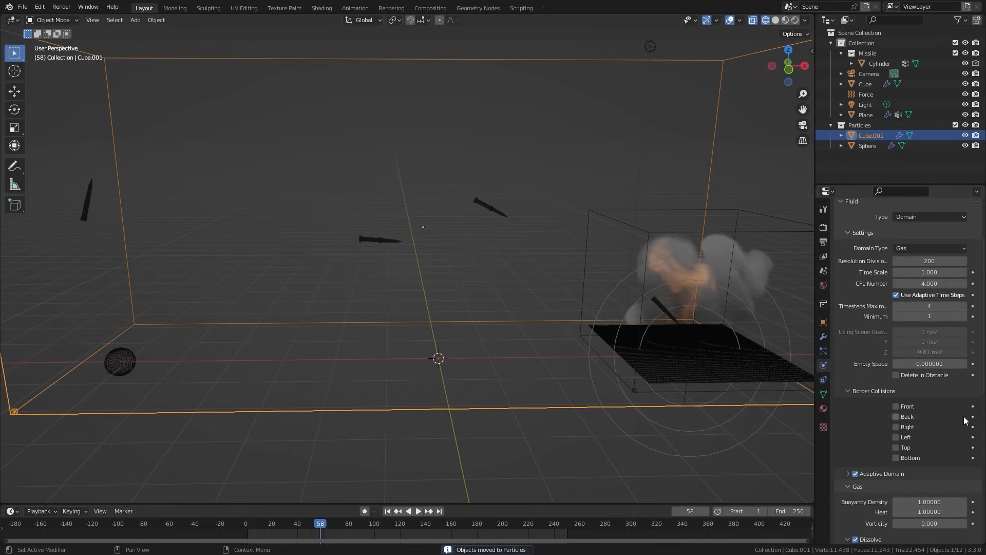
scroll(945, 406, down, 8)
scroll(934, 399, down, 6)
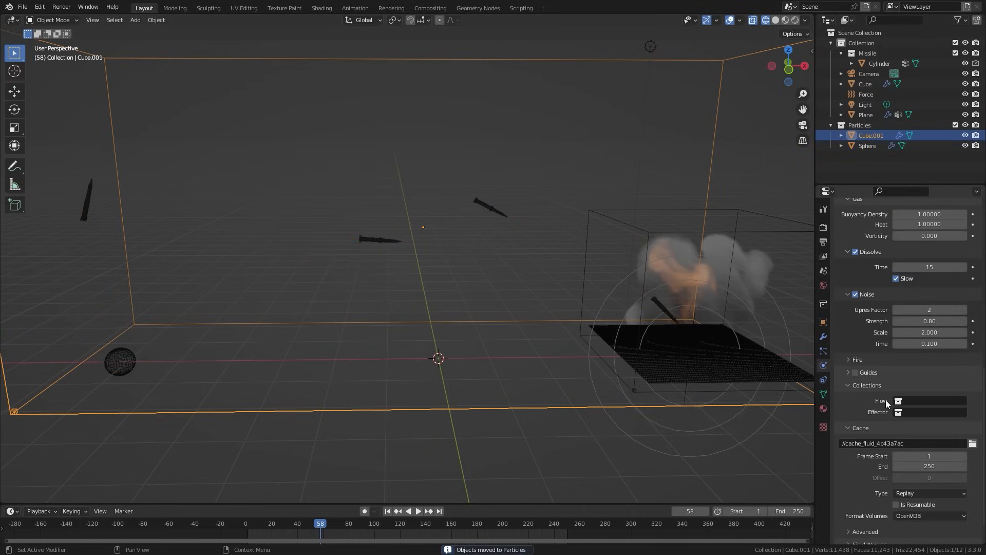
click(915, 400)
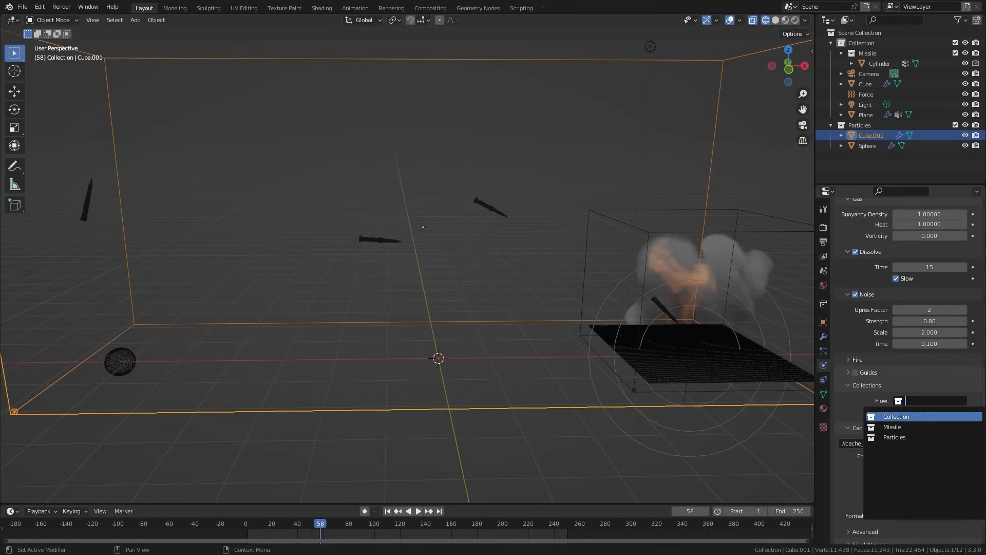
click(888, 435)
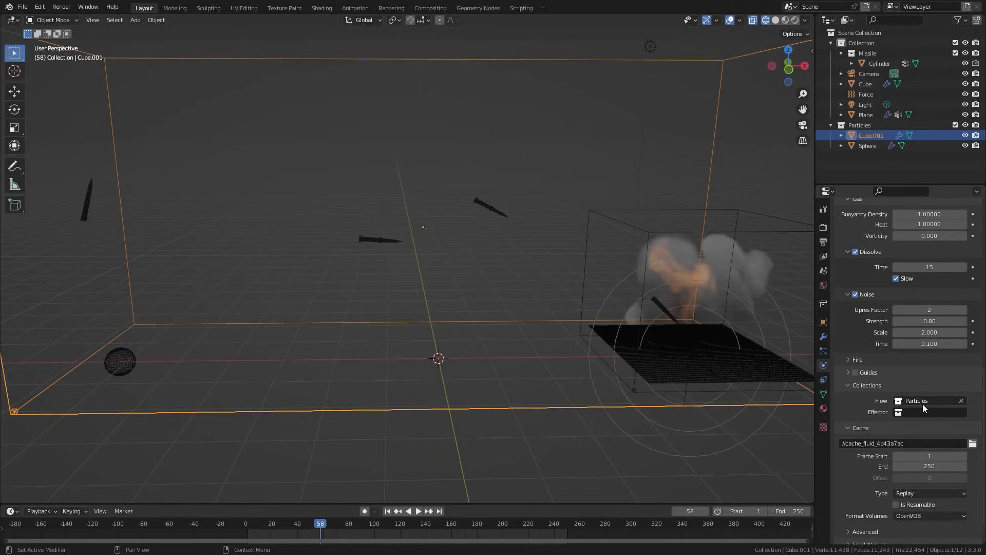
- Set the large domain's Fire vorticity to 0.7 and its Gas vorticity to 0.1
click(379, 239)
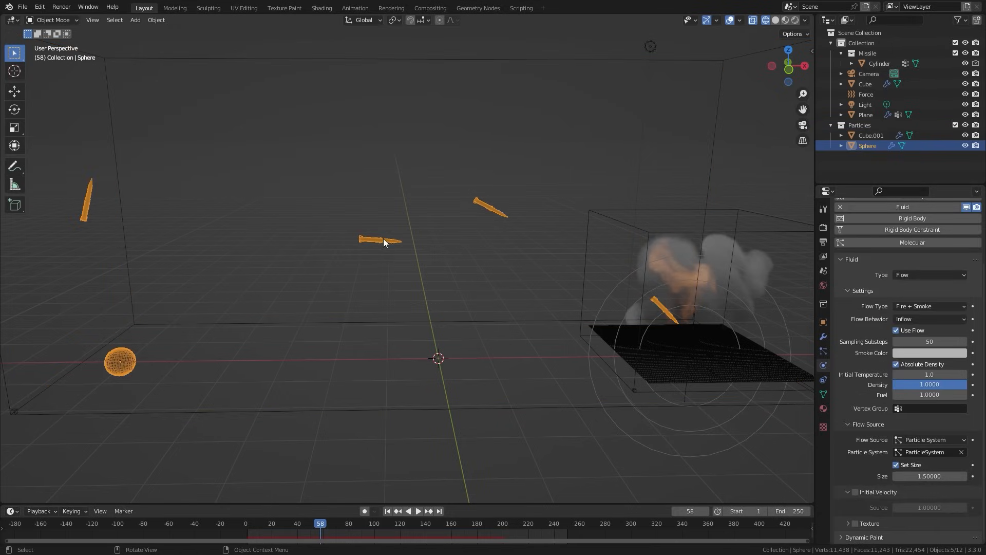
click(460, 59)
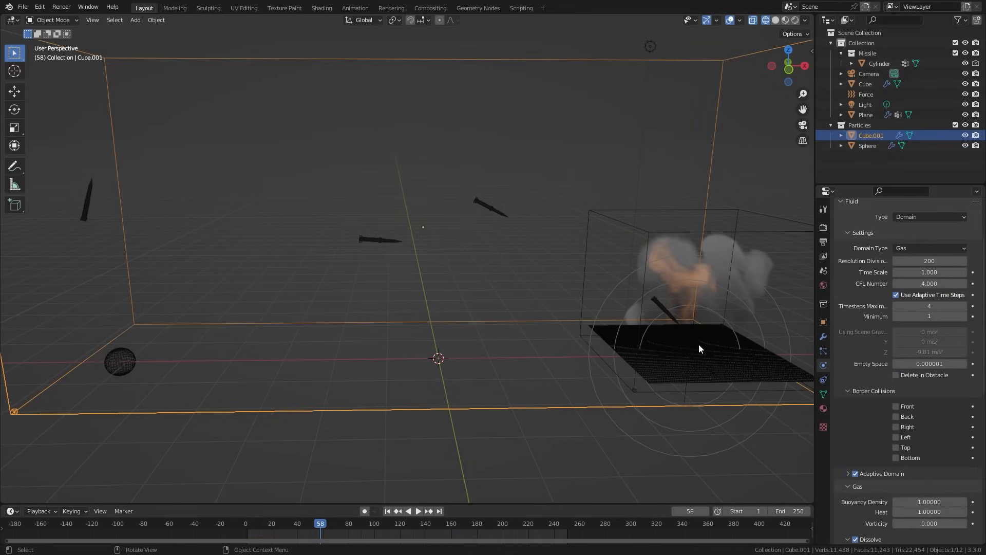
scroll(906, 404, down, 8)
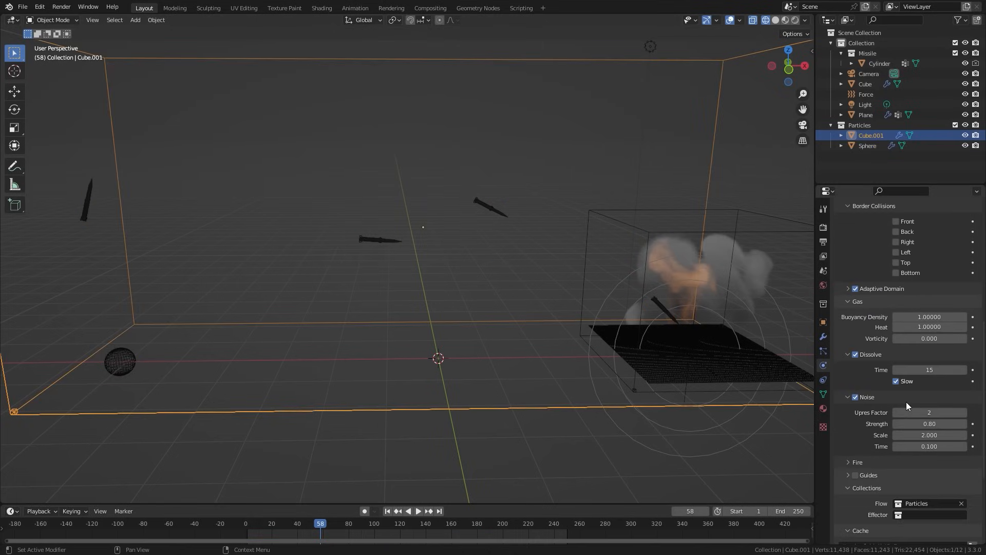
scroll(904, 395, down, 4)
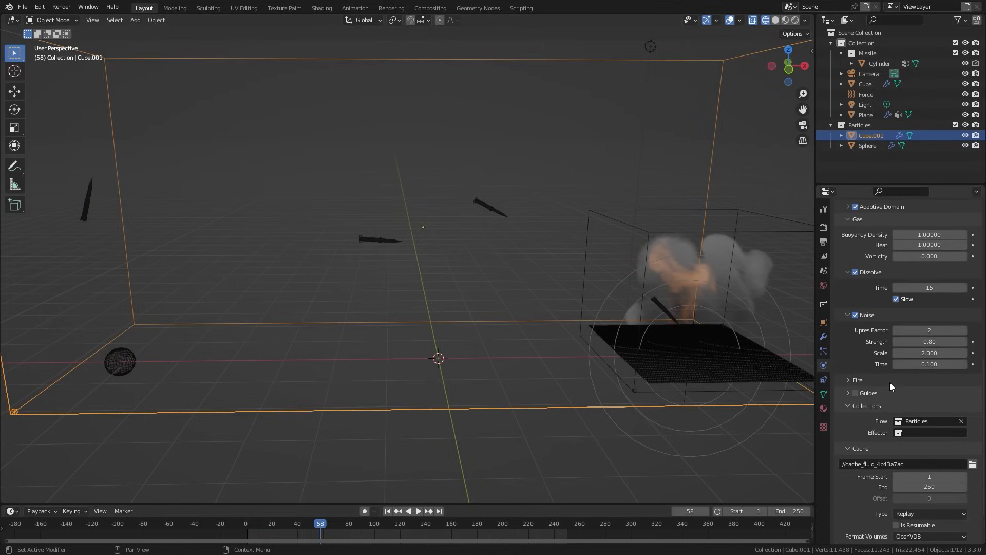
click(856, 380)
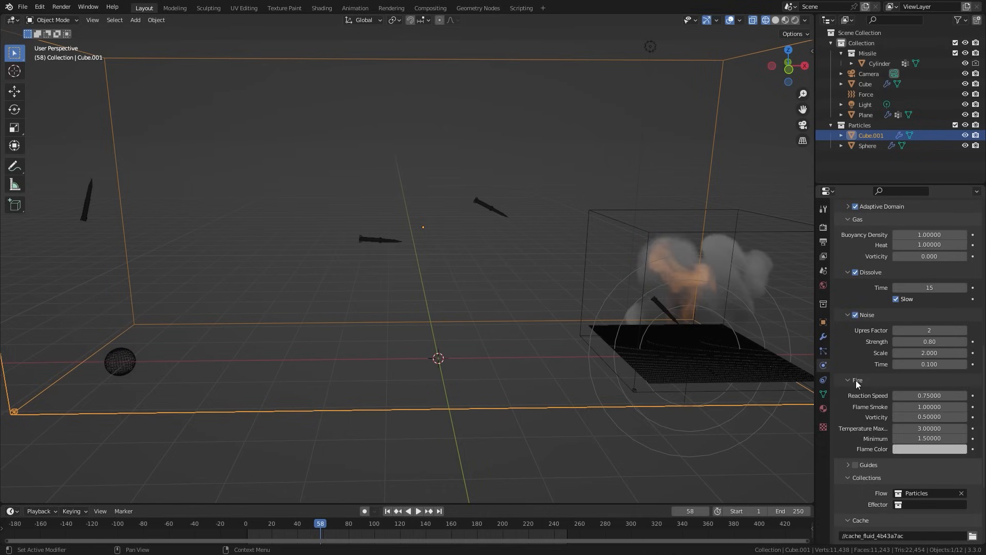
click(924, 417)
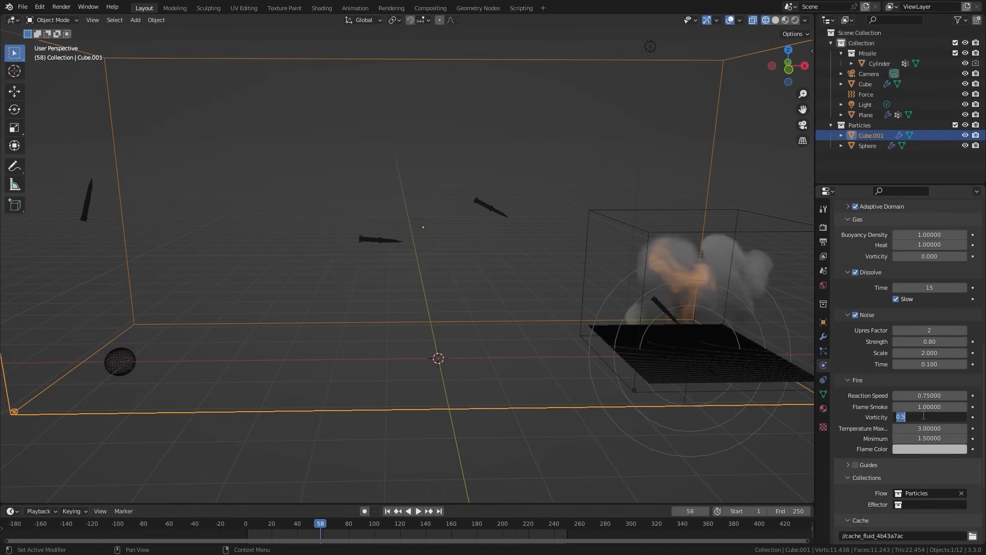
text(0.7)
key(Return)
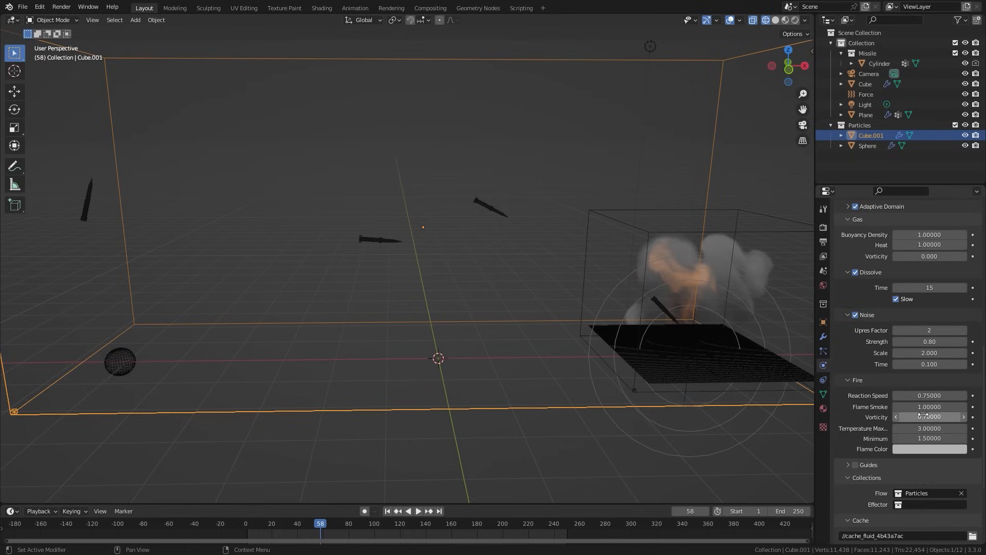
click(917, 256)
text(0.1)
key(Return)
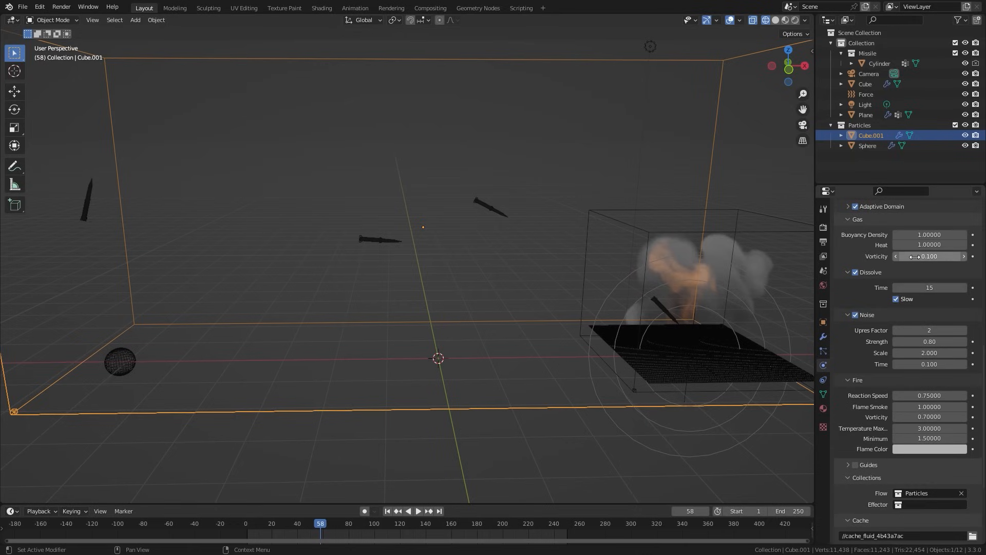
- Set the large domain's cache type to All with Is Resumable enabled, and save the file
scroll(897, 411, down, 6)
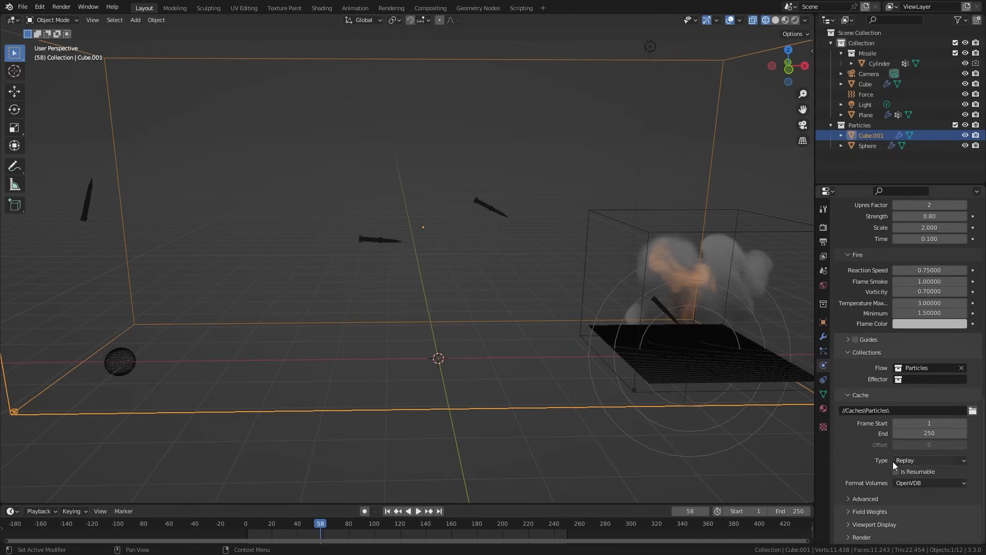
click(912, 460)
click(907, 497)
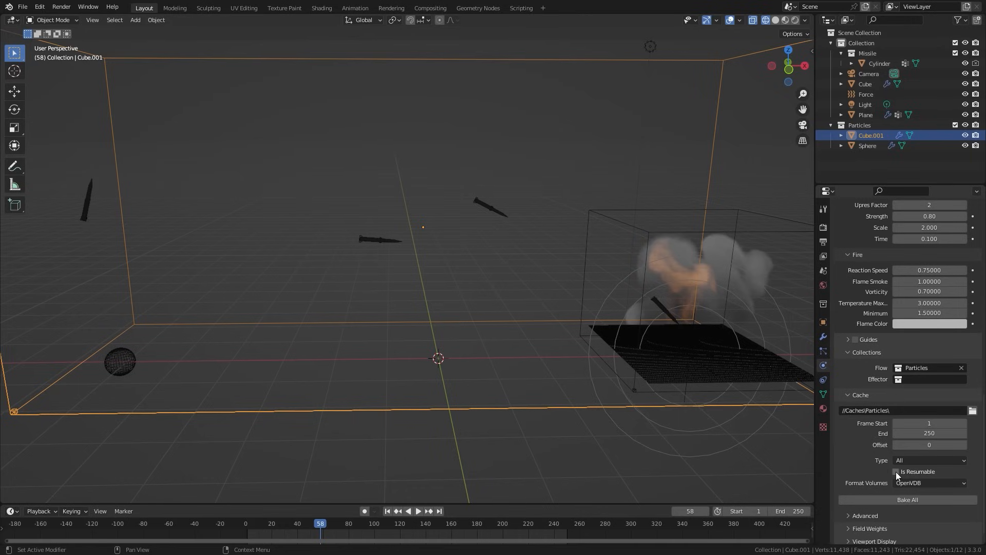
click(896, 472)
key(ctrl+s)
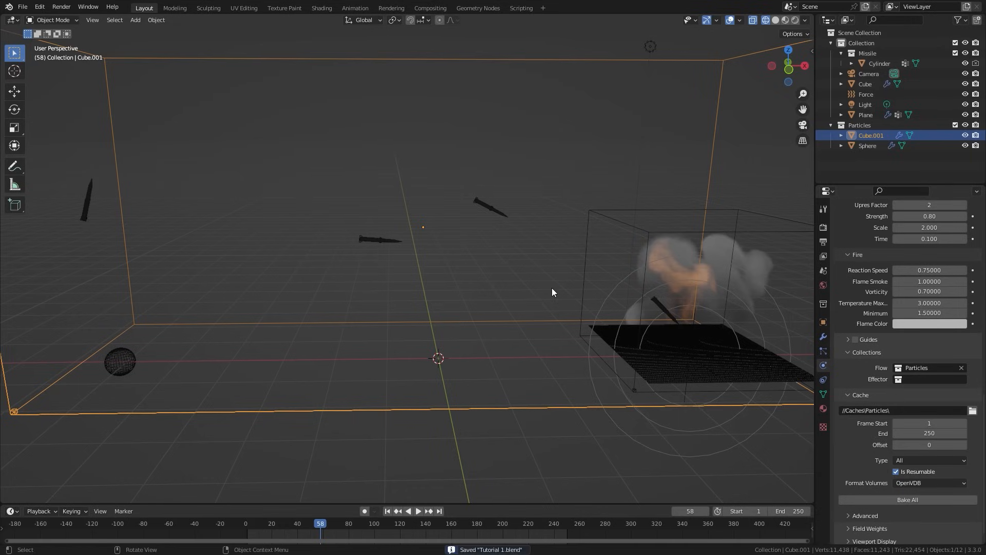
- Set the large domain's cache end frame to 200 and bake the whole simulation
click(909, 433)
text(200)
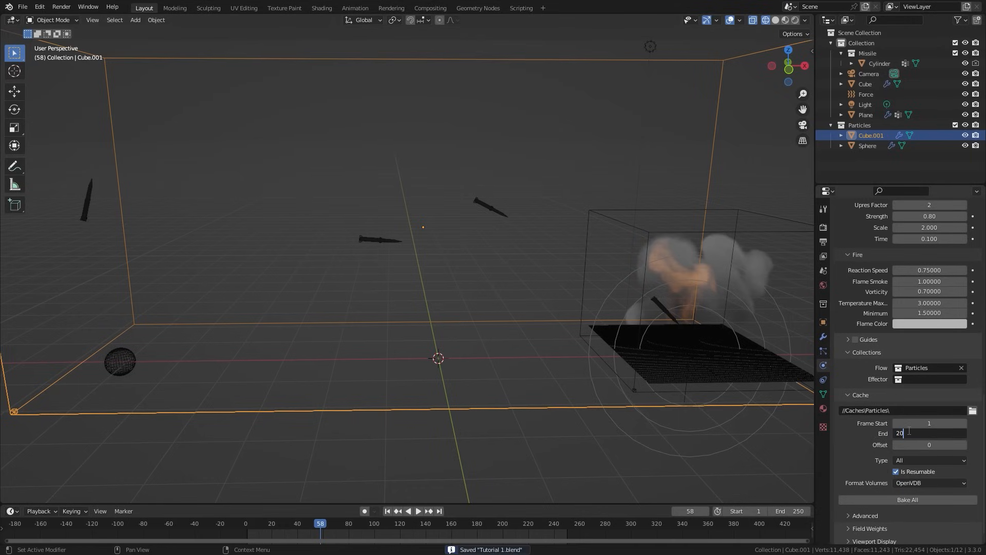
key(Return)
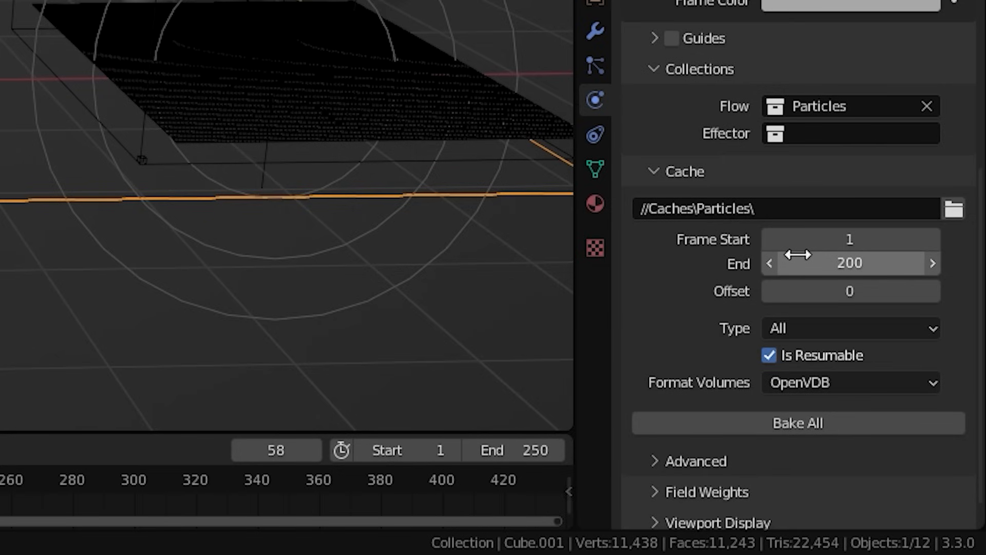
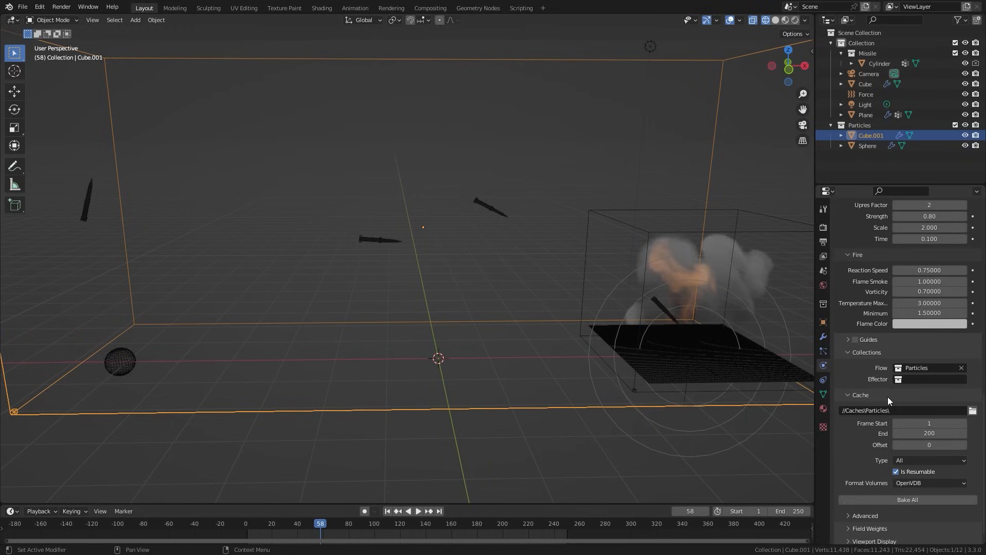
click(800, 423)
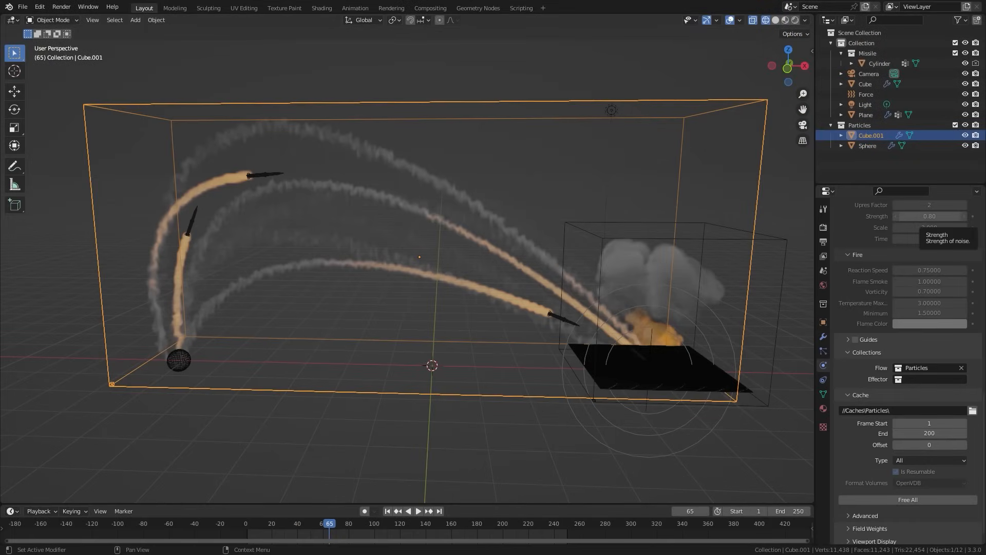
- Inspect the baked missile trails, and create a new material for the large domain in the Shading workspace
middle_drag(452, 253, 337, 248)
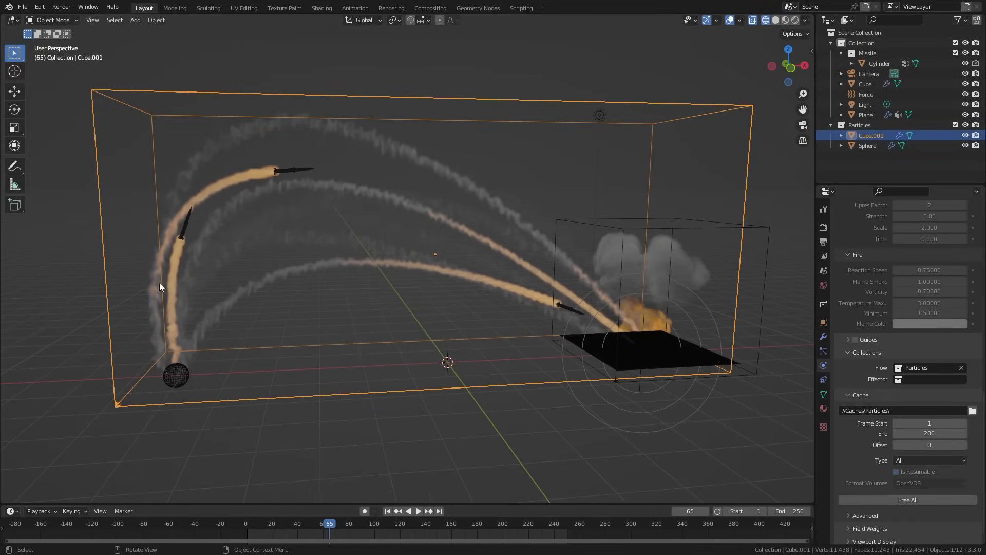
middle_drag(494, 258, 697, 297)
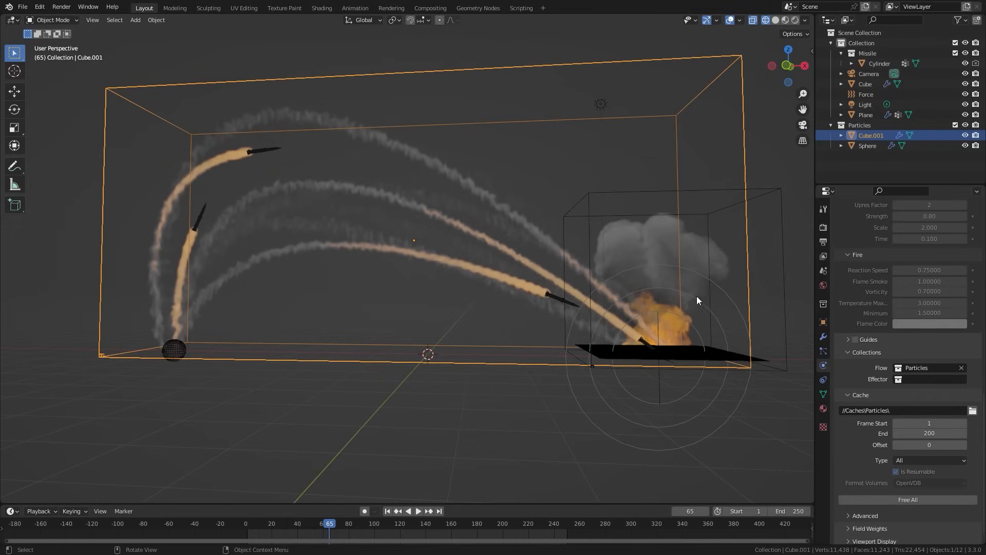
middle_drag(555, 309, 703, 272)
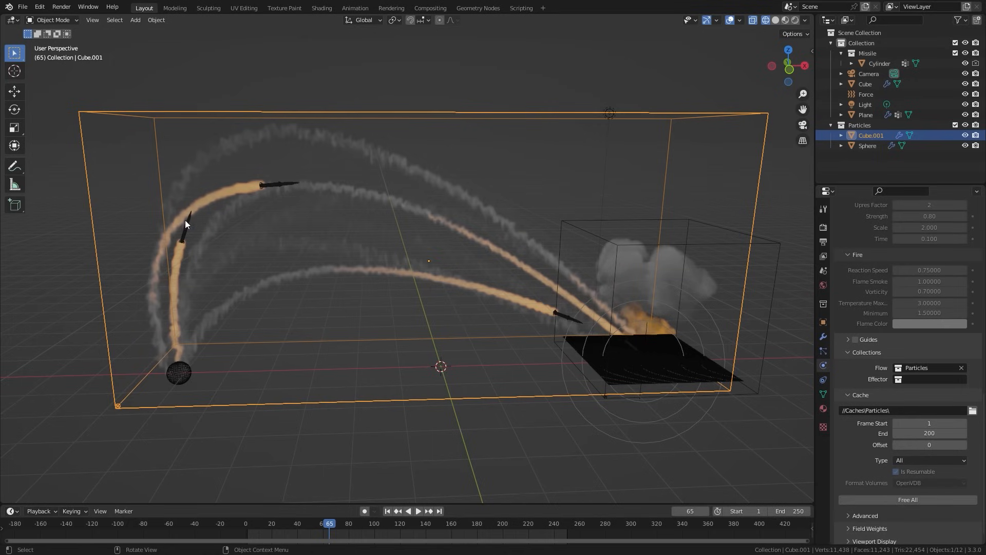
click(322, 9)
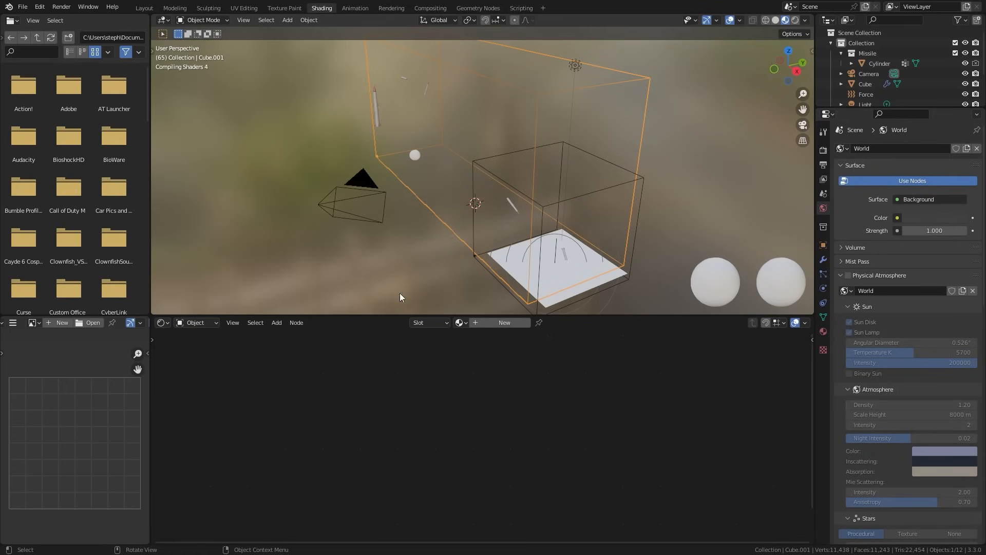
click(502, 322)
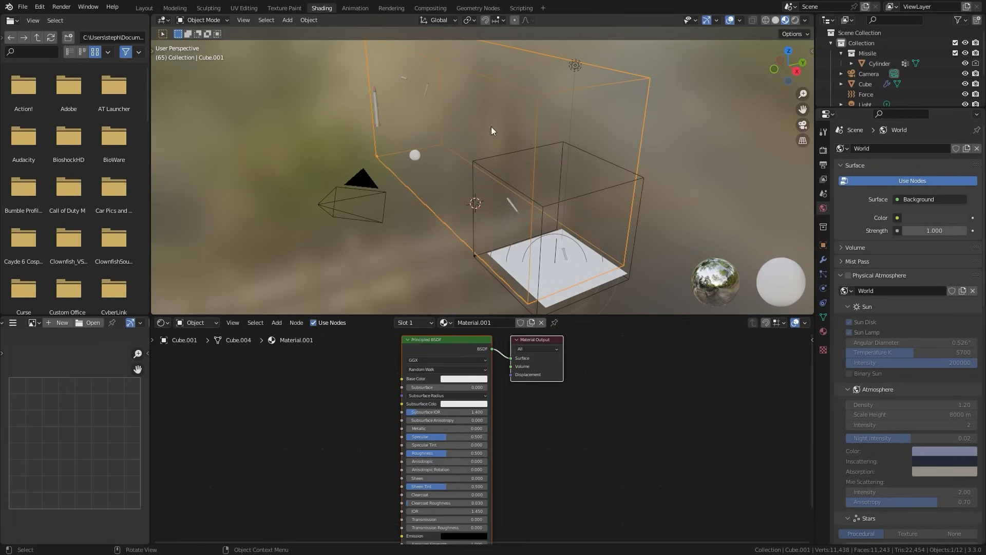
- Enlarge the shader editor and delete the Principled BSDF node from the large domain's material
drag(590, 315, 589, 267)
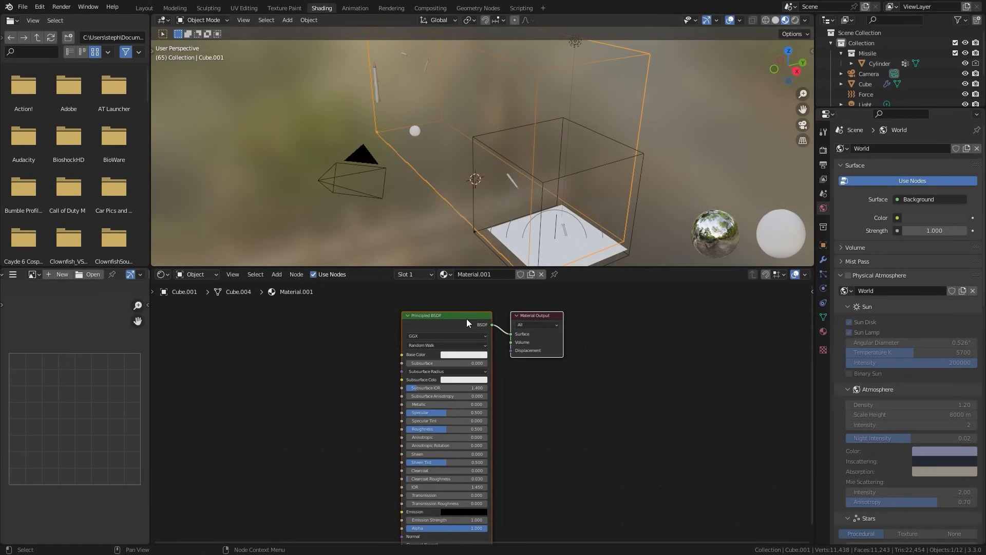
click(453, 327)
key(x)
- Add a Principled Volume shader and connect it to the Volume input of the Material Output
scroll(453, 327, up, 4)
middle_drag(453, 327, 516, 386)
key(shift+a)
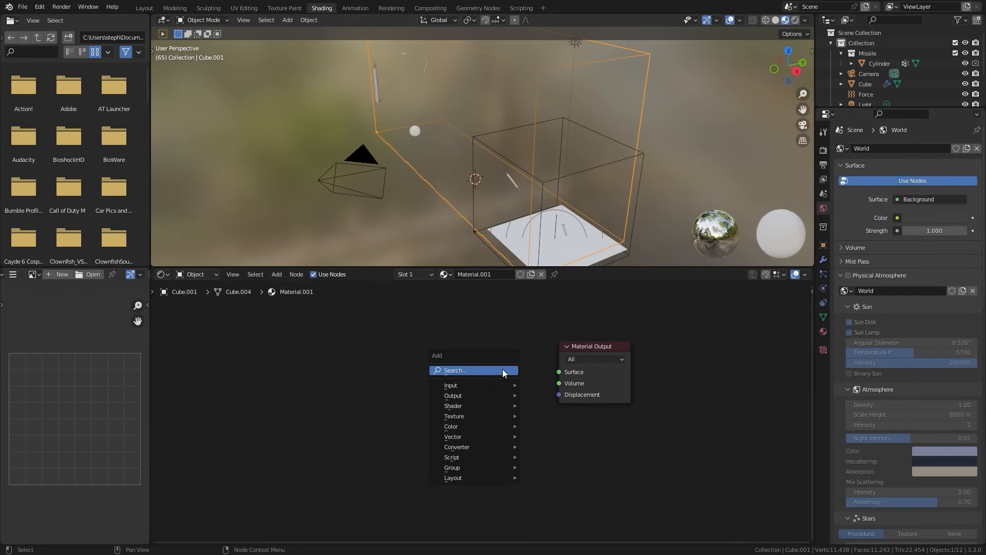
mouse_move(461, 407)
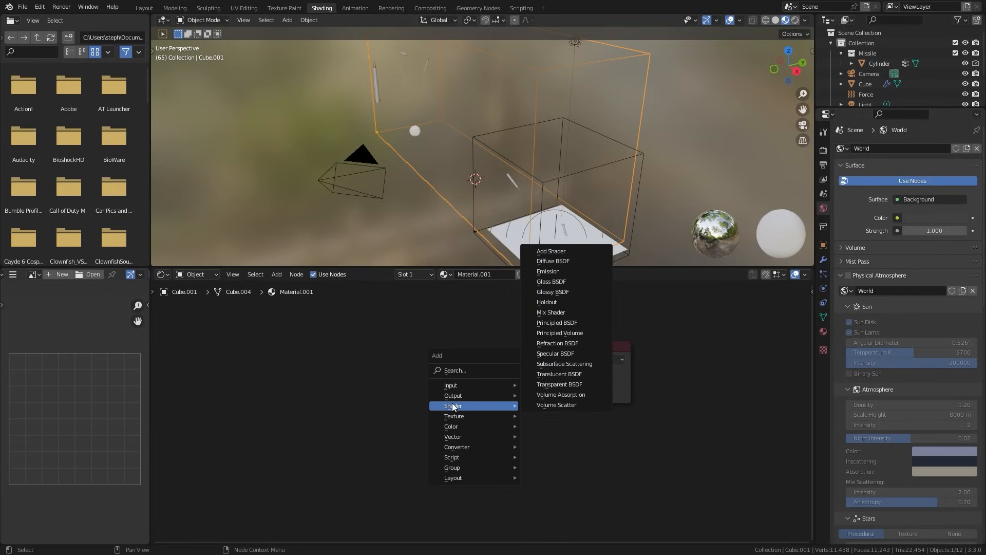
click(567, 334)
click(497, 360)
drag(486, 354, 558, 394)
middle_drag(432, 165, 553, 159)
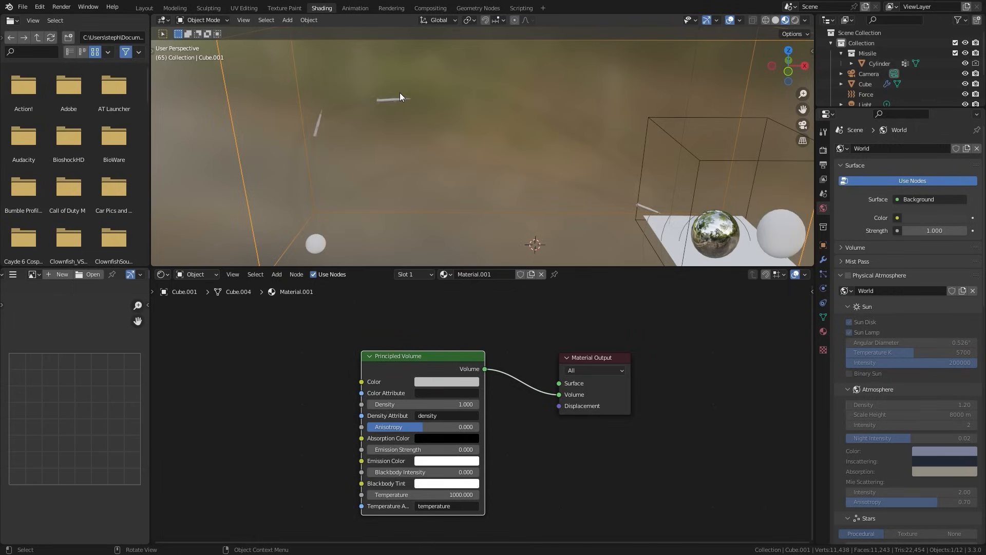
- Enable Screen Space Reflections and Volumetric Shadows in the Eevee render settings, and set the volumetrics tile size to 2 px
click(823, 150)
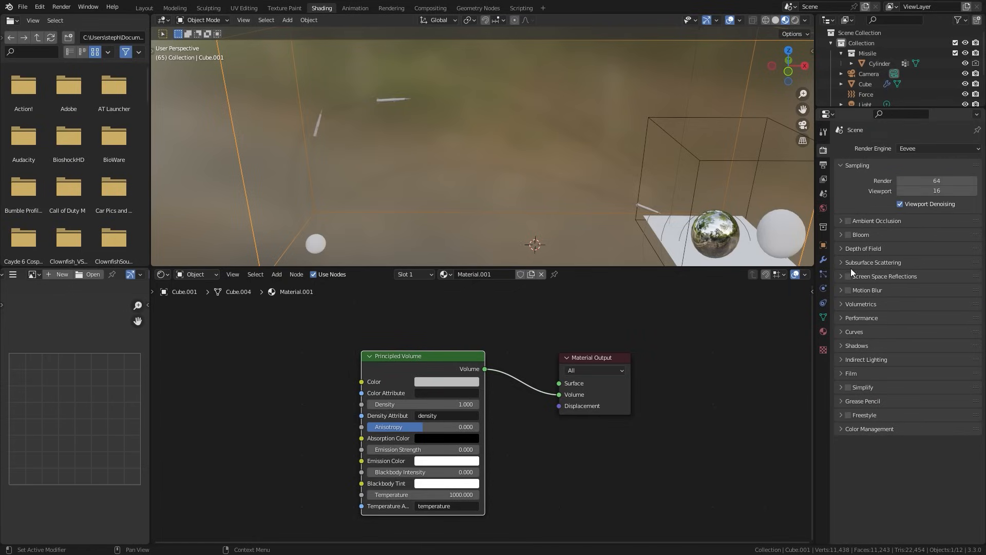
click(856, 303)
click(905, 343)
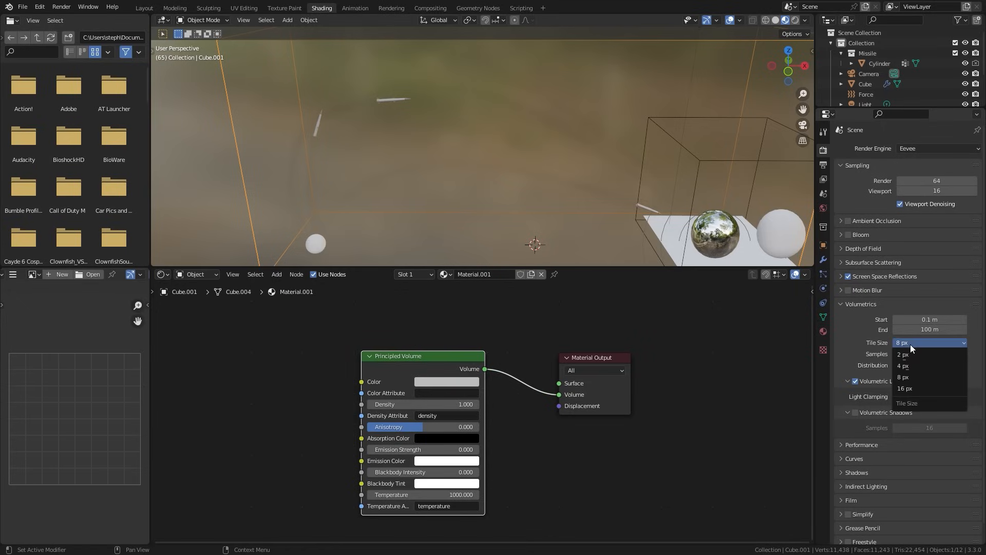
click(911, 355)
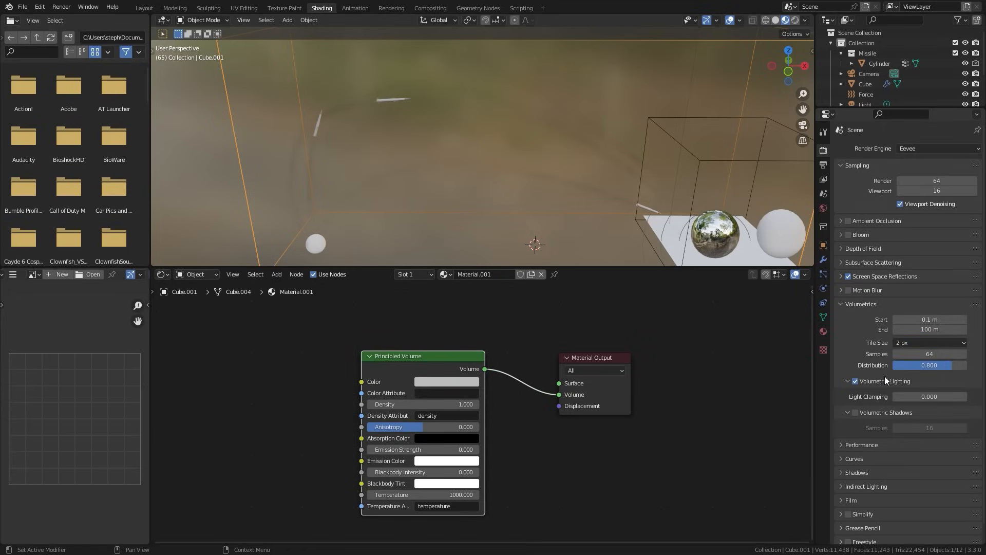
click(855, 413)
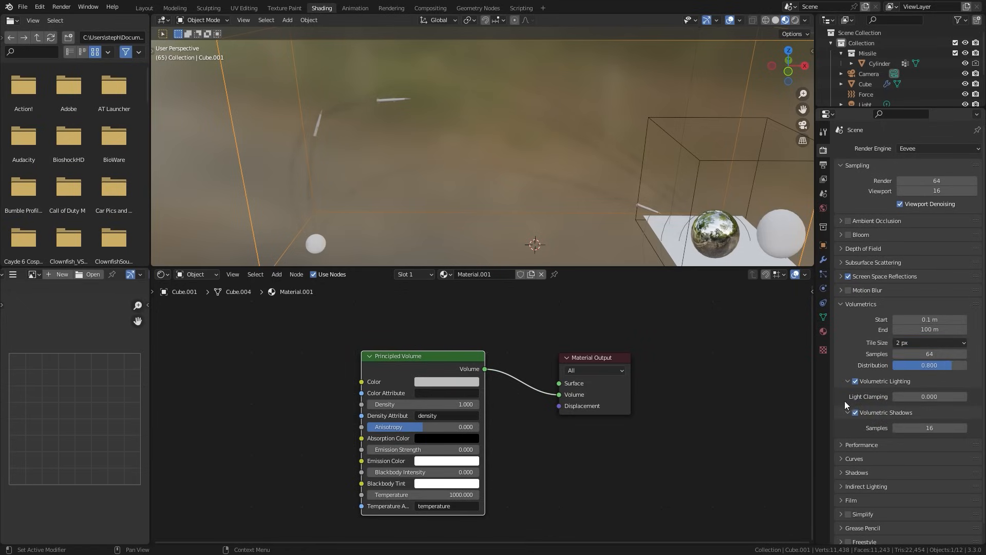
- Set the end distance of the Eevee volumetrics to 15 m
mouse_move(486, 175)
middle_down()
mouse_move(489, 131)
mouse_move(489, 164)
middle_up()
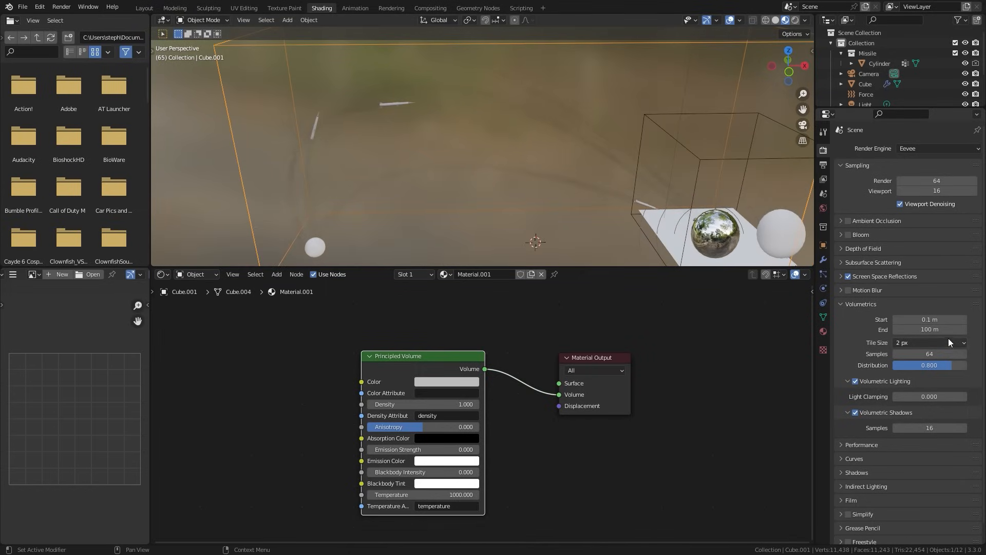
click(922, 329)
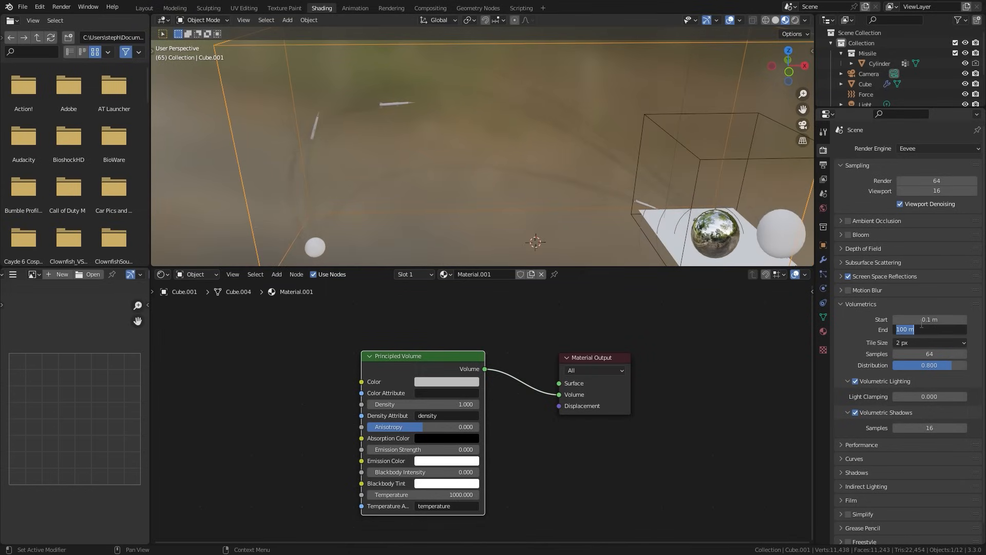
key(Return)
middle_drag(528, 115, 445, 131)
scroll(445, 130, up, 6)
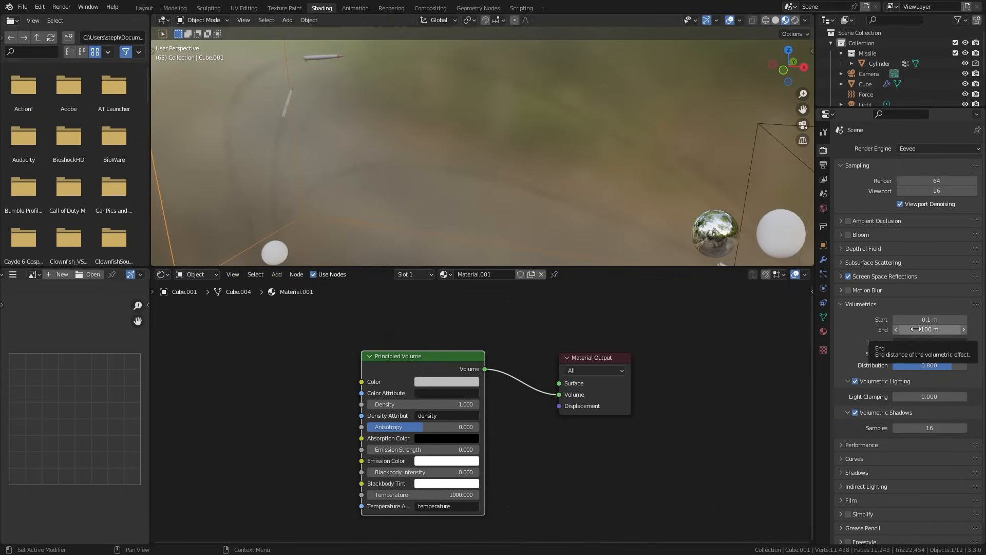
middle_drag(405, 105, 434, 116)
scroll(439, 92, down, 2)
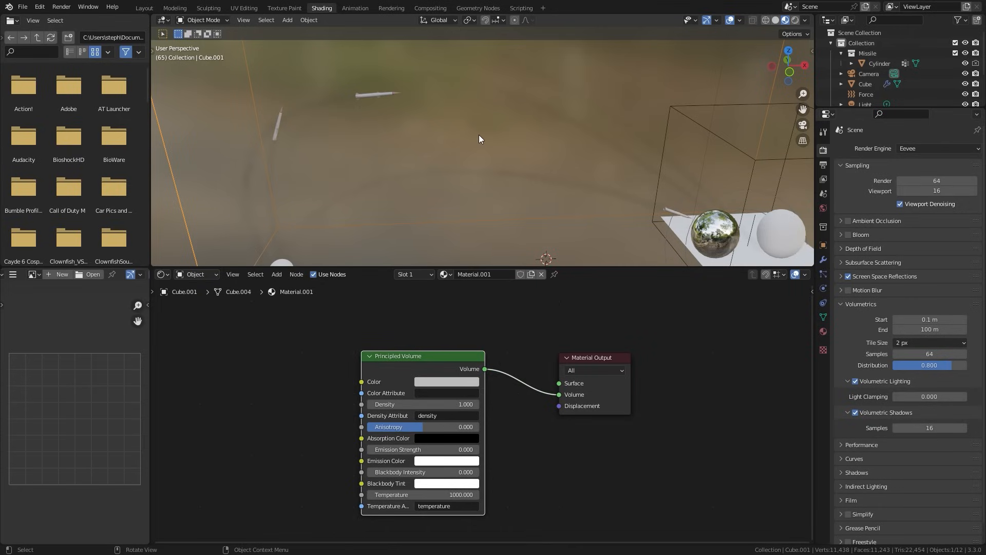
click(932, 334)
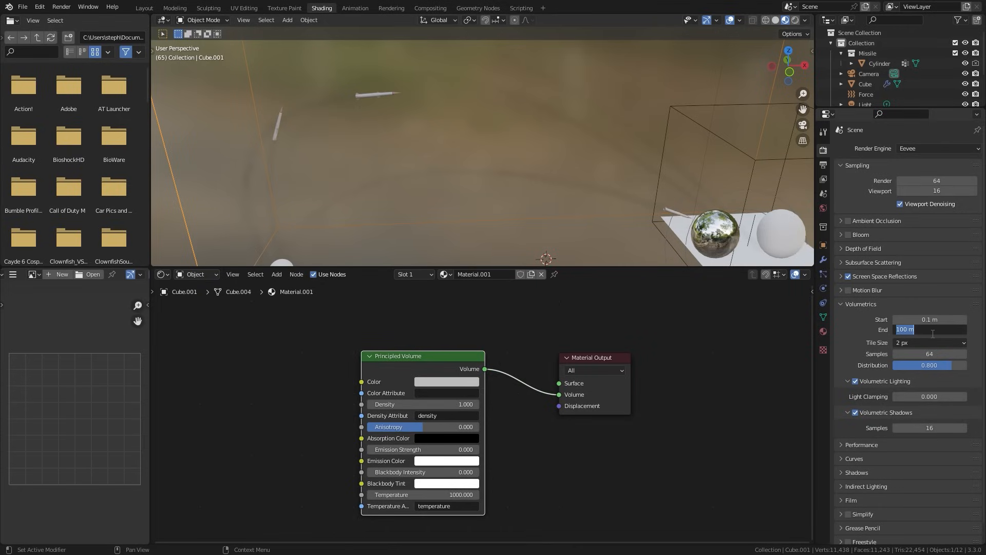
text(15)
key(Return)
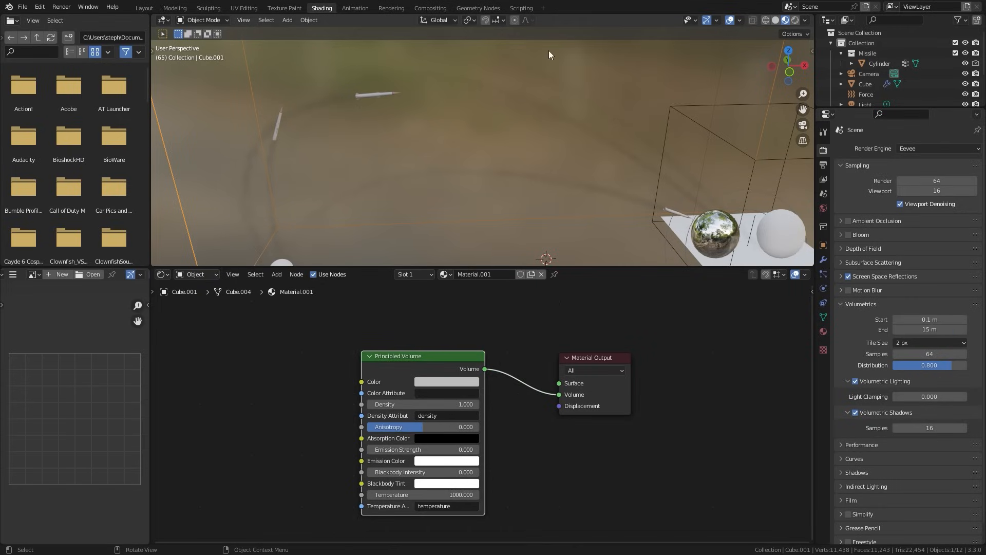
- Set the density of the Principled Volume shader to 37 and check the smoke trails
click(400, 403)
text(37)
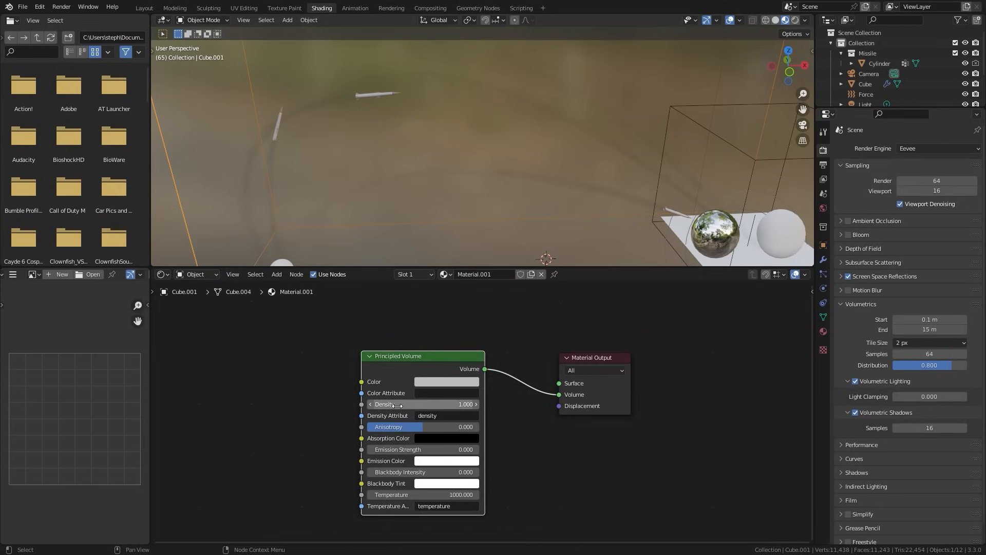
key(Return)
middle_drag(462, 109, 585, 160)
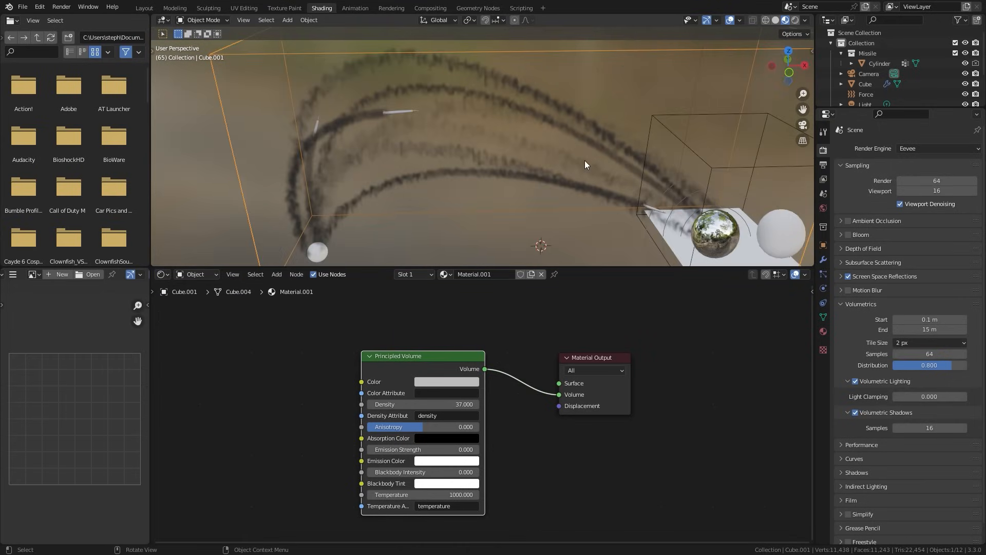
- Set the volumetric samples to 128 and the volumetric shadow samples to 32
click(930, 353)
text(128)
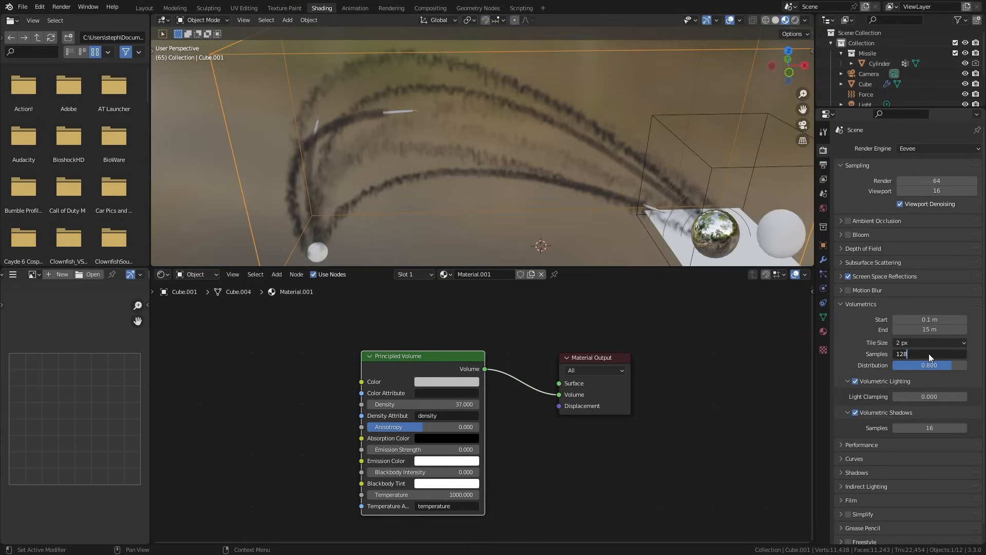
key(Return)
click(940, 428)
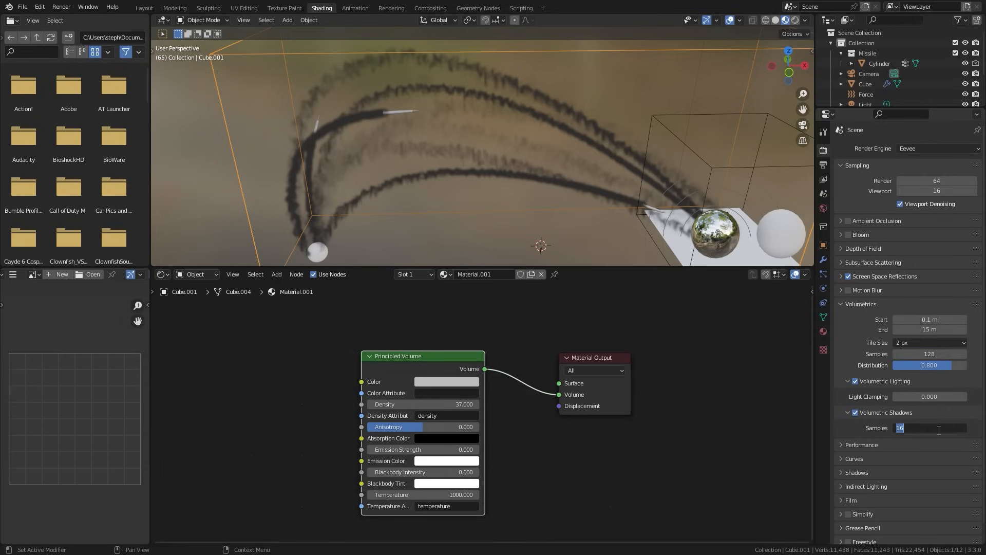
text(32)
key(Return)
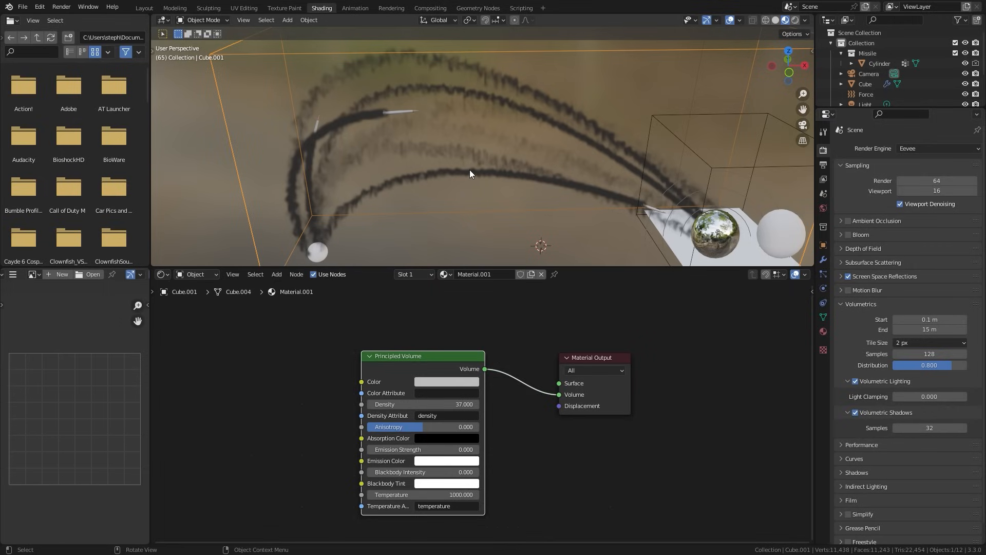
- Add a Volume Info node to the large domain's material, well ahead of the Principled Volume node
scroll(325, 373, down, 4)
middle_drag(326, 373, 513, 327)
scroll(483, 339, up, 3)
key(shift+a)
mouse_move(458, 333)
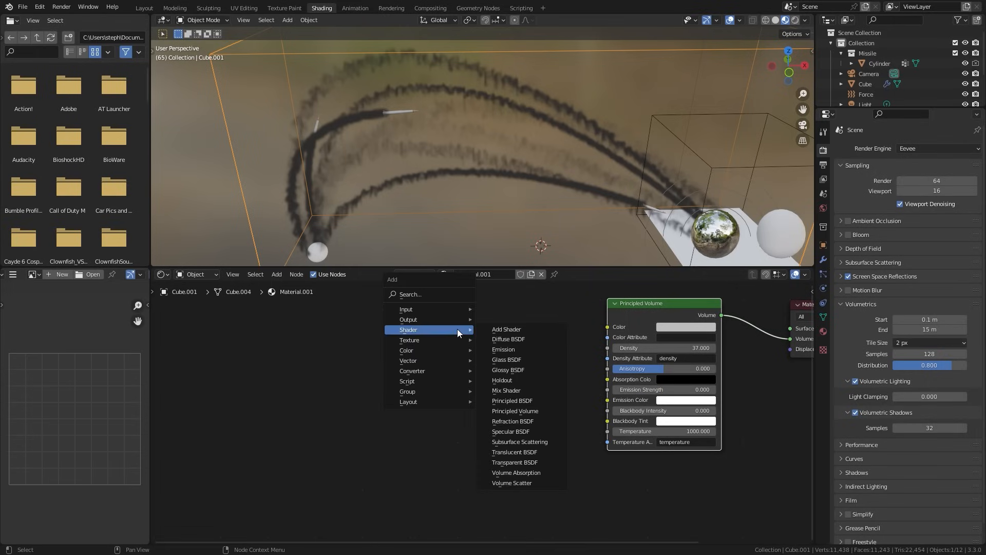
mouse_move(420, 306)
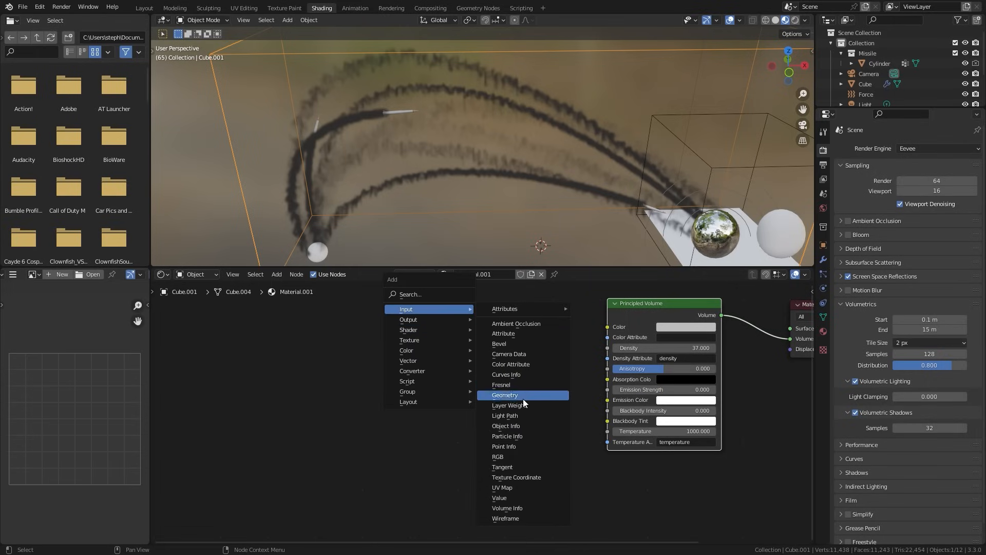
click(508, 508)
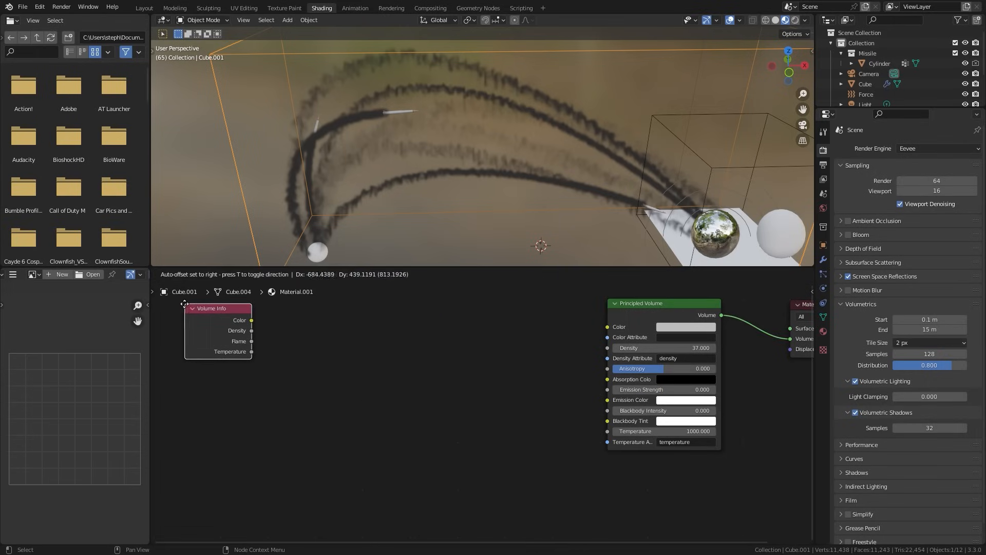
click(185, 303)
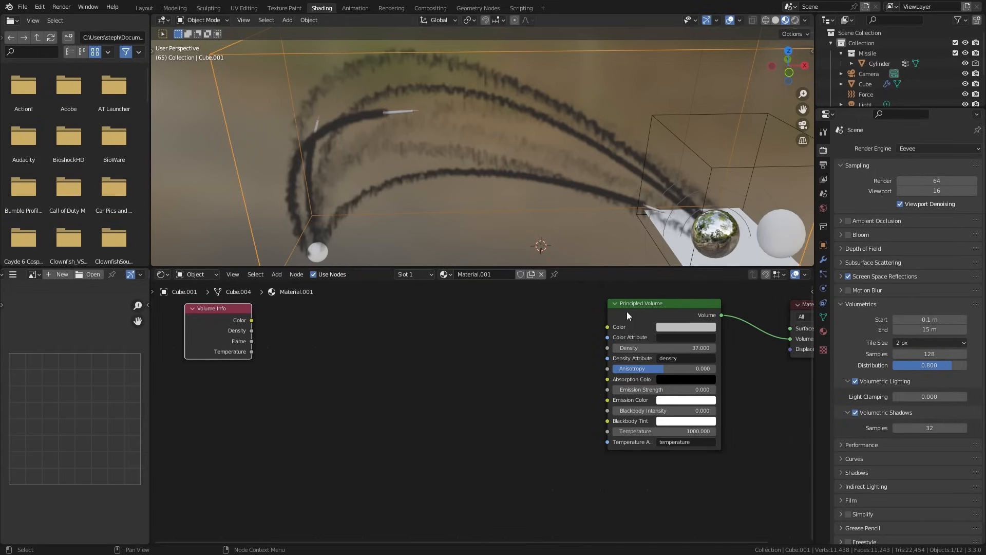
drag(627, 315, 628, 311)
- Add a ColorRamp driven by the Volume Info Density output and connect its Color to the Principled Volume's Density
key(shift+a)
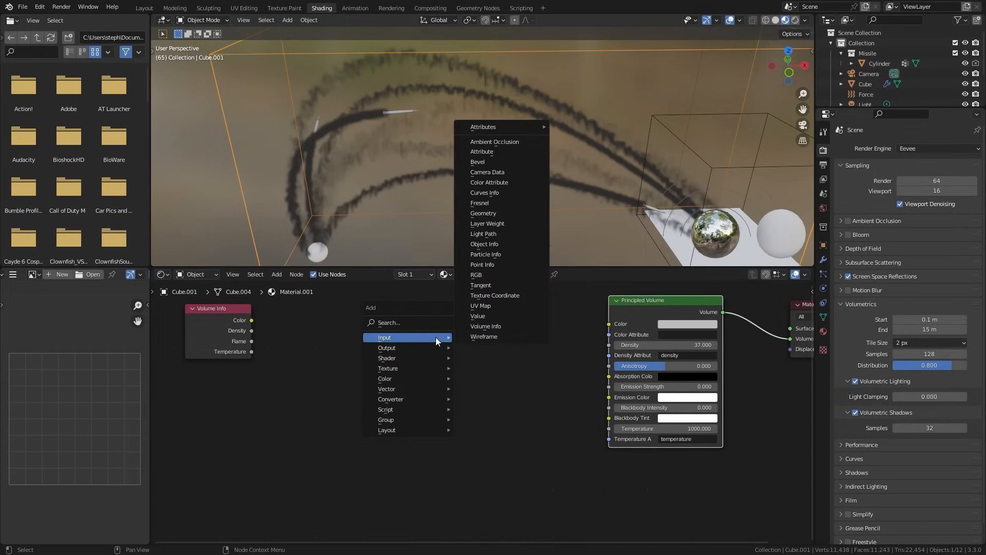
mouse_move(407, 401)
click(485, 418)
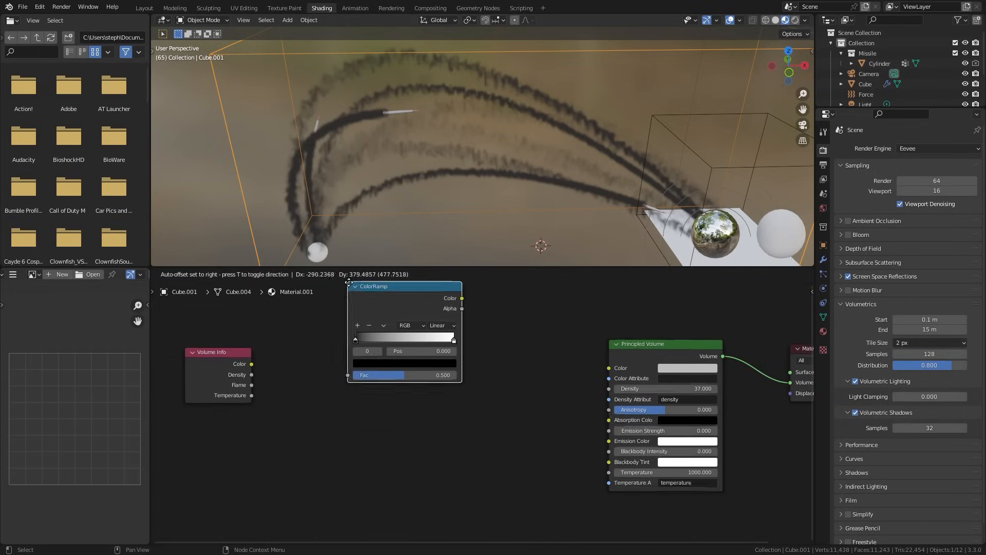
click(346, 286)
drag(251, 387, 369, 407)
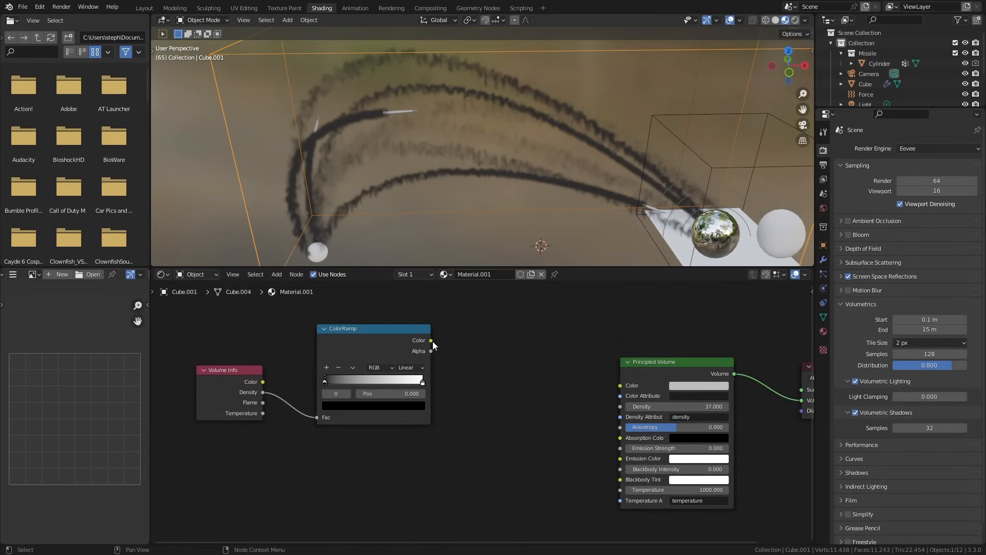
drag(433, 341, 620, 407)
- Insert a Math node set to Multiply with a value of 100 between the ColorRamp and the Principled Volume's Density
key(shift+a)
mouse_move(507, 328)
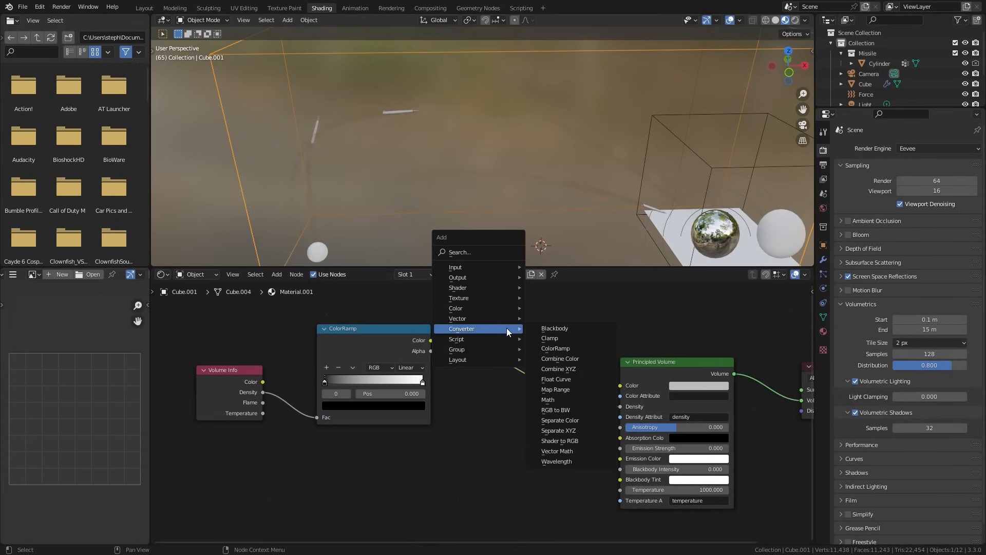
click(565, 400)
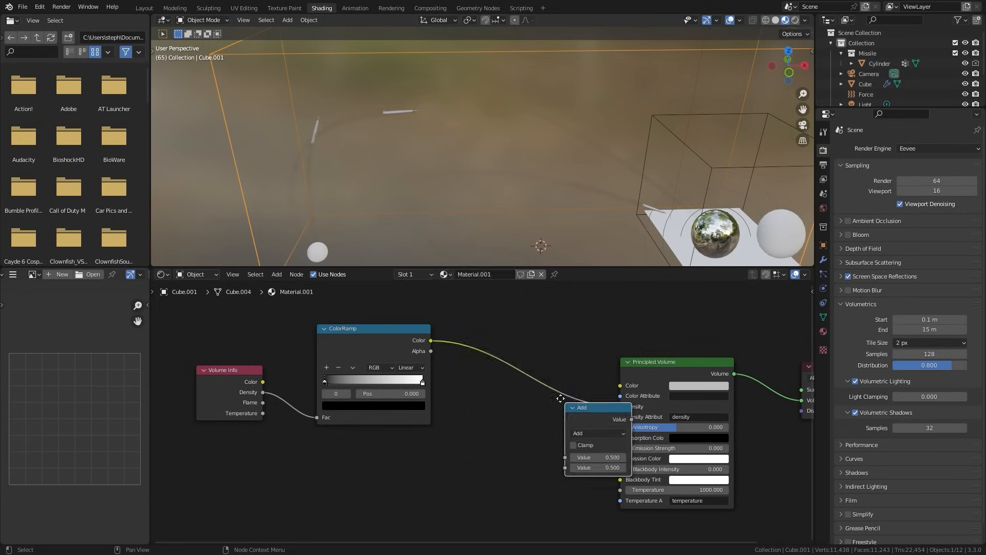
click(516, 370)
click(517, 371)
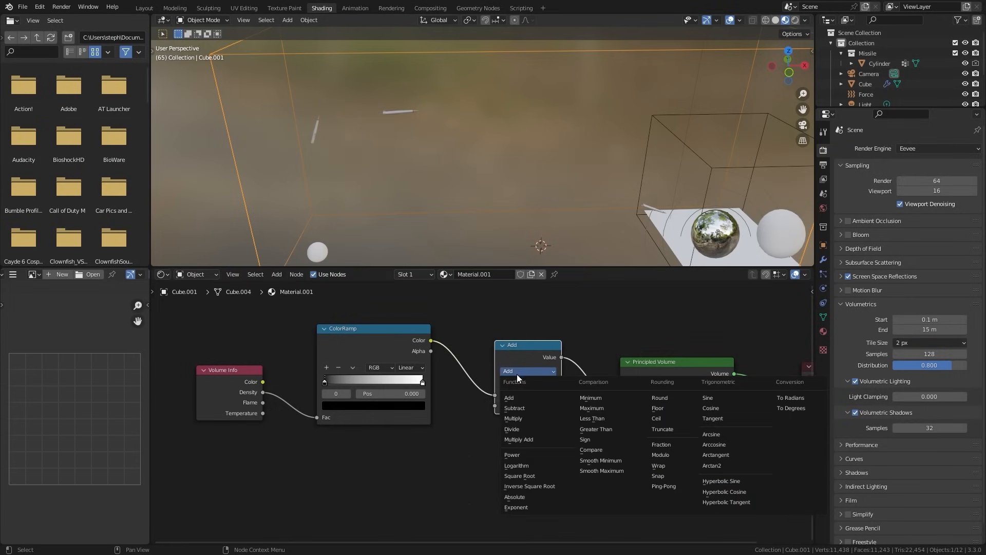
click(512, 418)
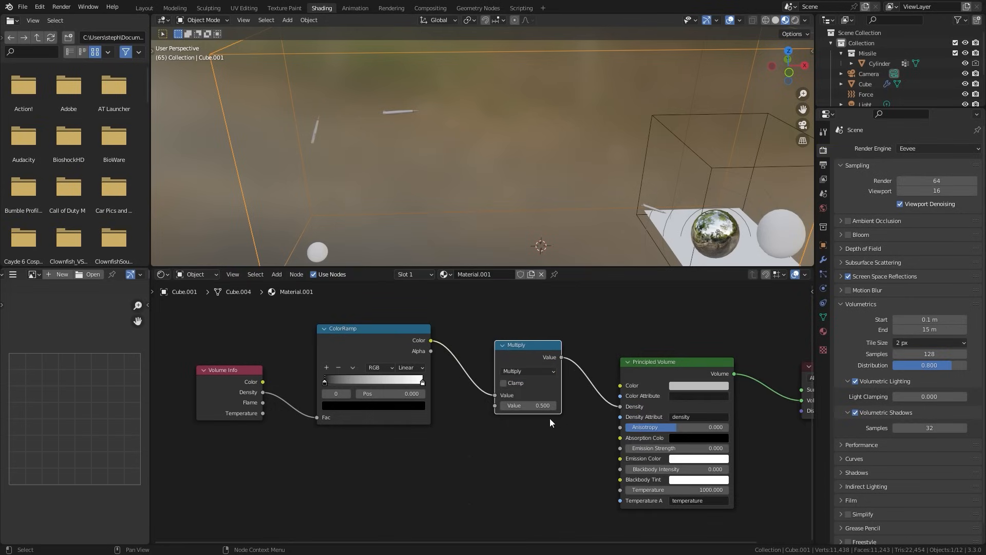
scroll(550, 418, up, 2)
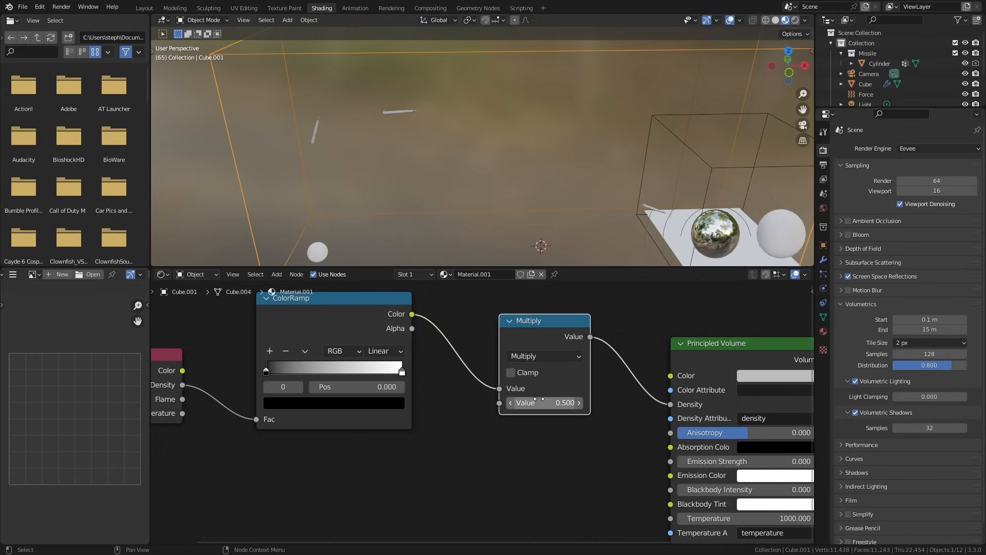
click(541, 402)
text(100)
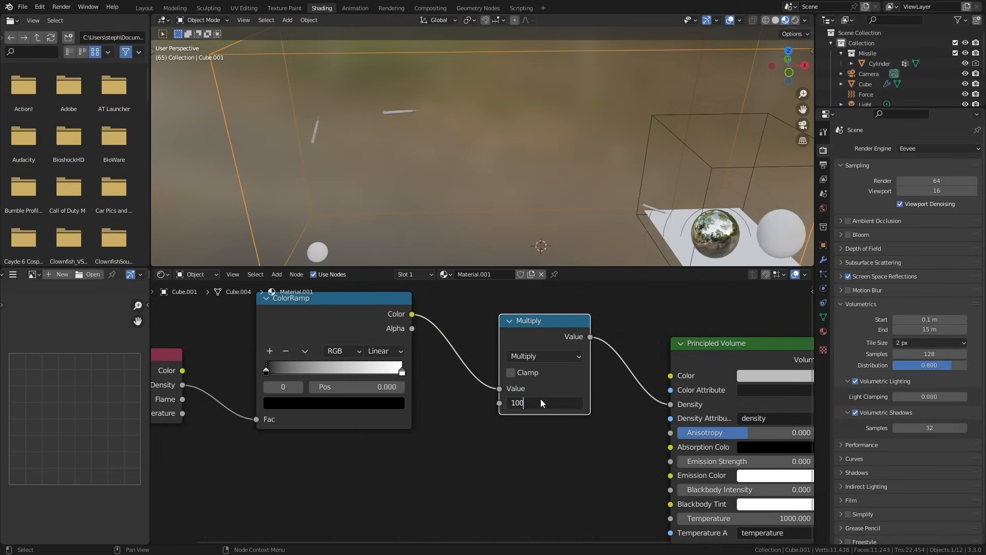
key(Return)
- Move the ColorRamp's white stop to position 0.182 and inspect the smoke trails
scroll(351, 358, up, 1)
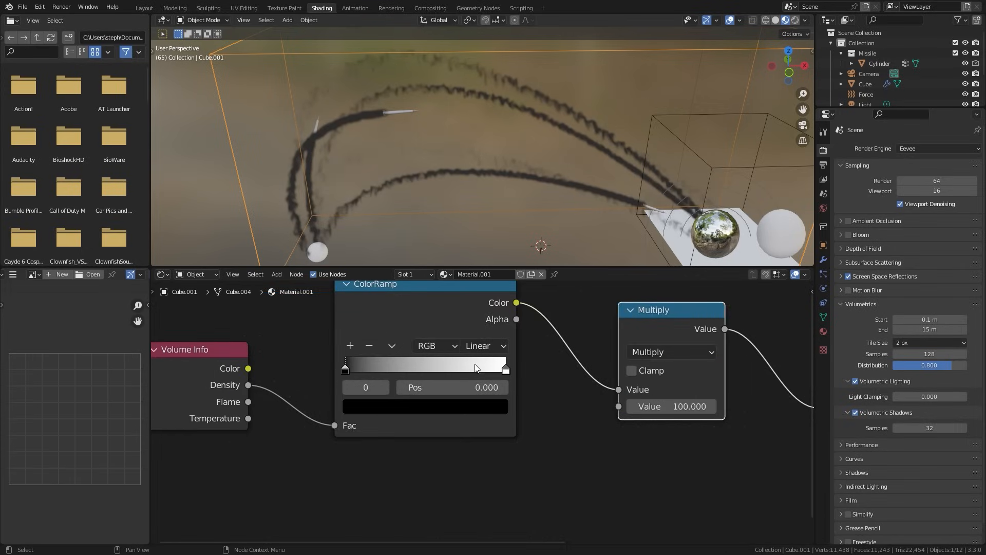
drag(508, 368, 373, 368)
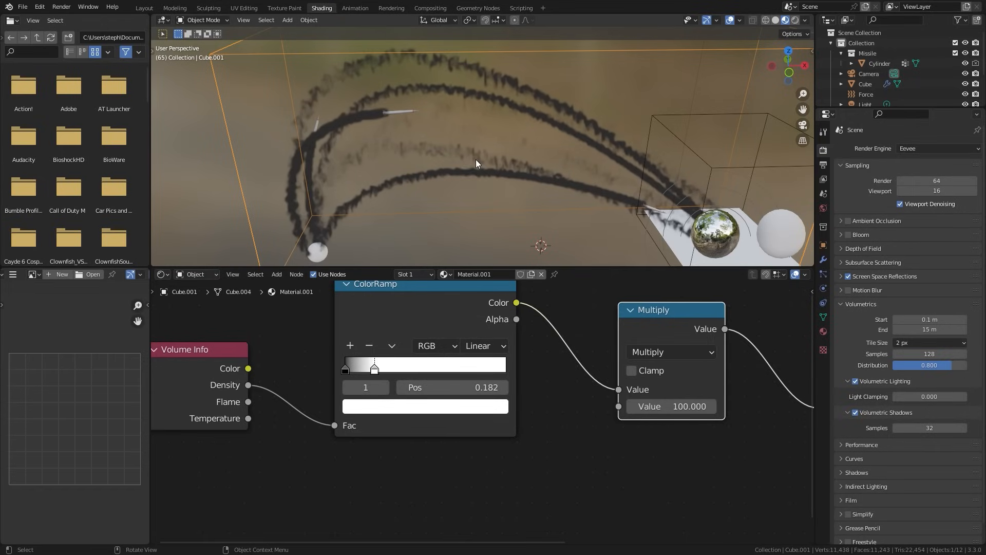
scroll(476, 159, up, 2)
middle_drag(445, 119, 493, 142)
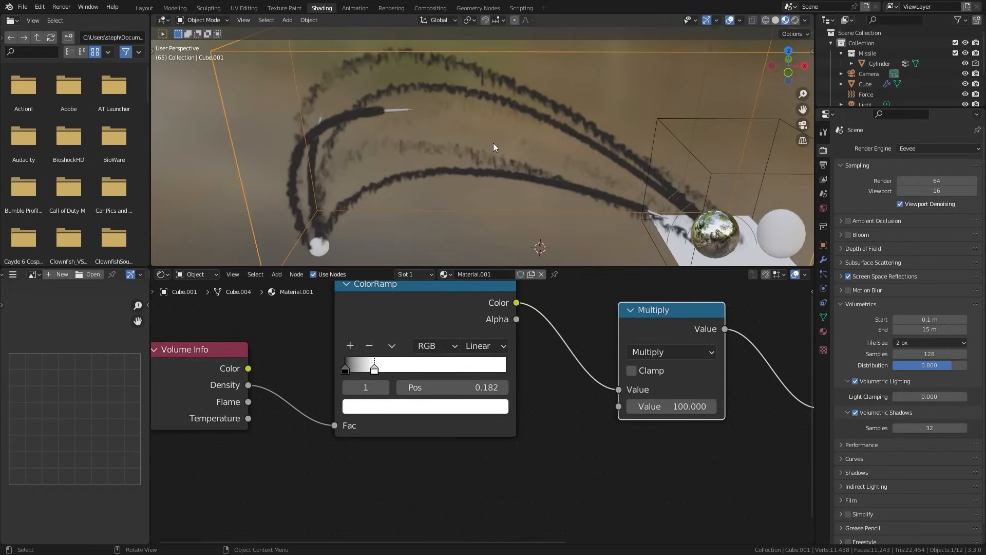
- Add a third ColorRamp stop, place it at position 1.000, and darken its colour to nearly black with a value of 0.003
click(349, 346)
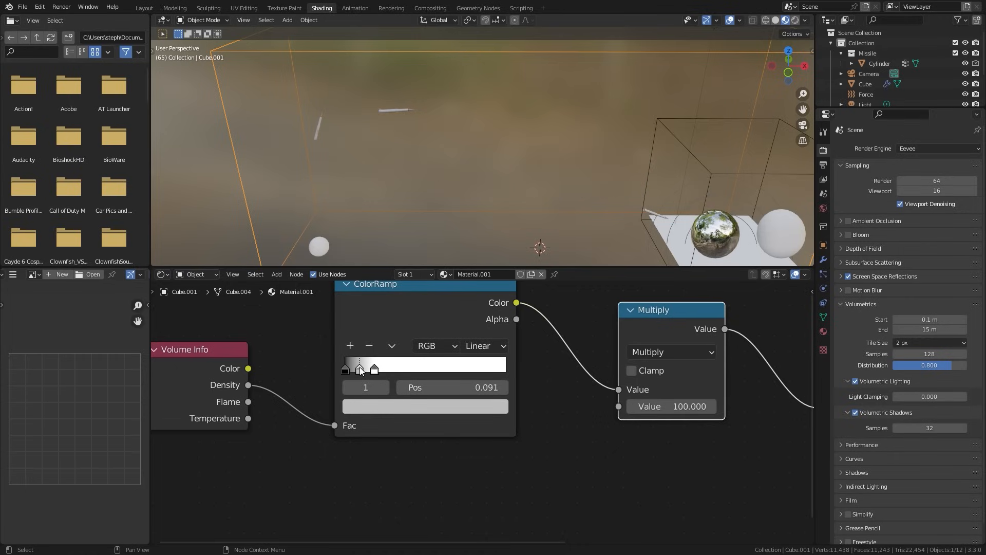
drag(359, 367, 520, 370)
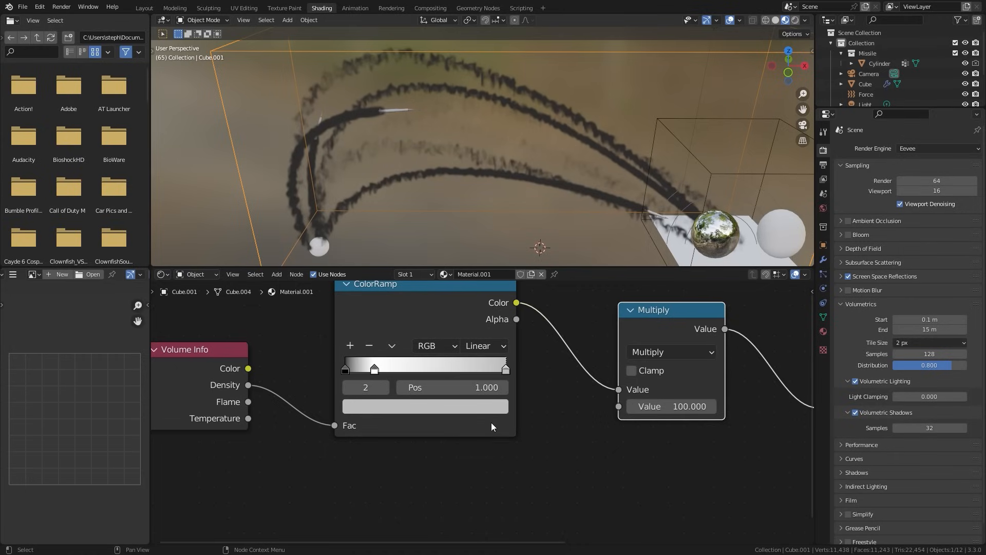
click(465, 405)
drag(472, 287, 474, 297)
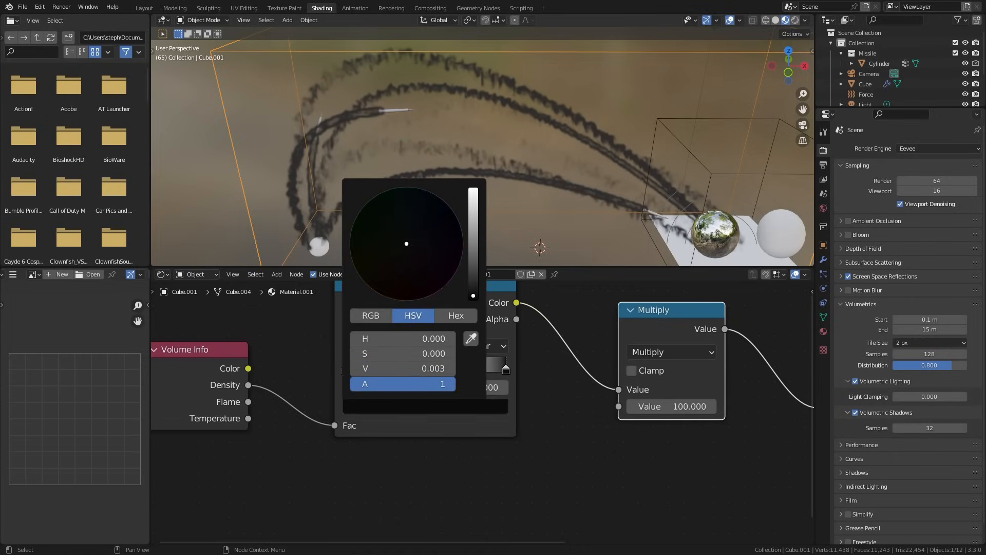
scroll(349, 90, up, 3)
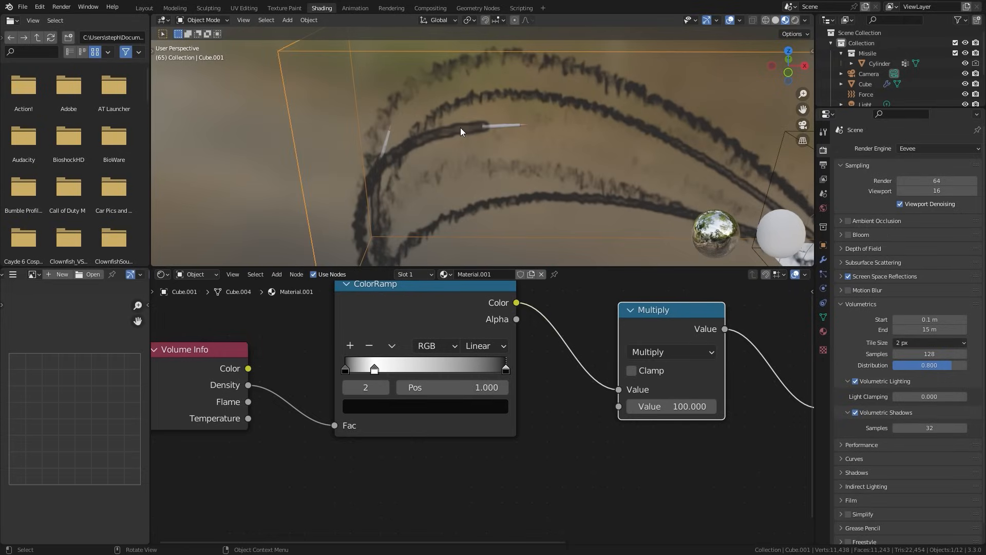
- Duplicate the ColorRamp, drive it with the Volume Info Flame output, and connect its Color to the Principled Volume's Emission Strength
scroll(425, 327, down, 2)
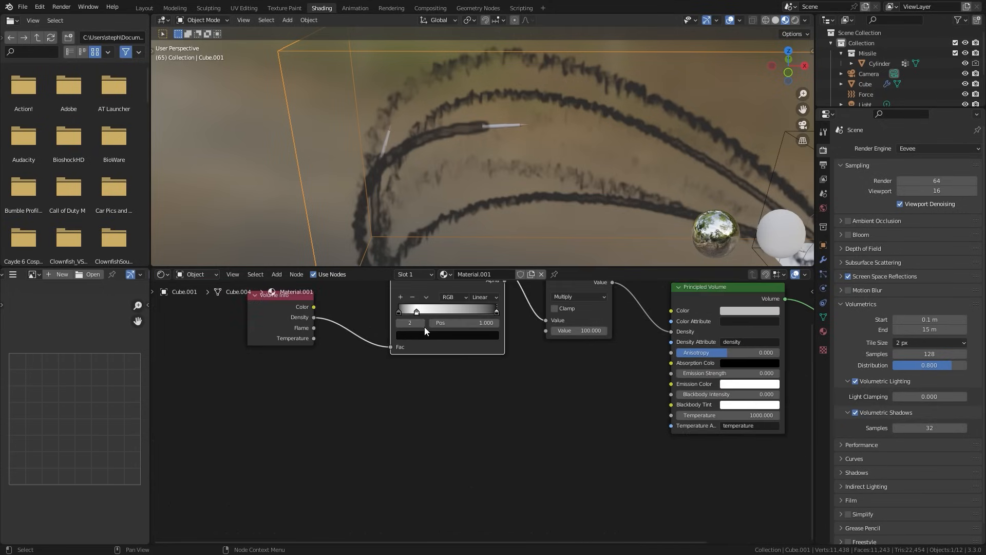
key(shift+d)
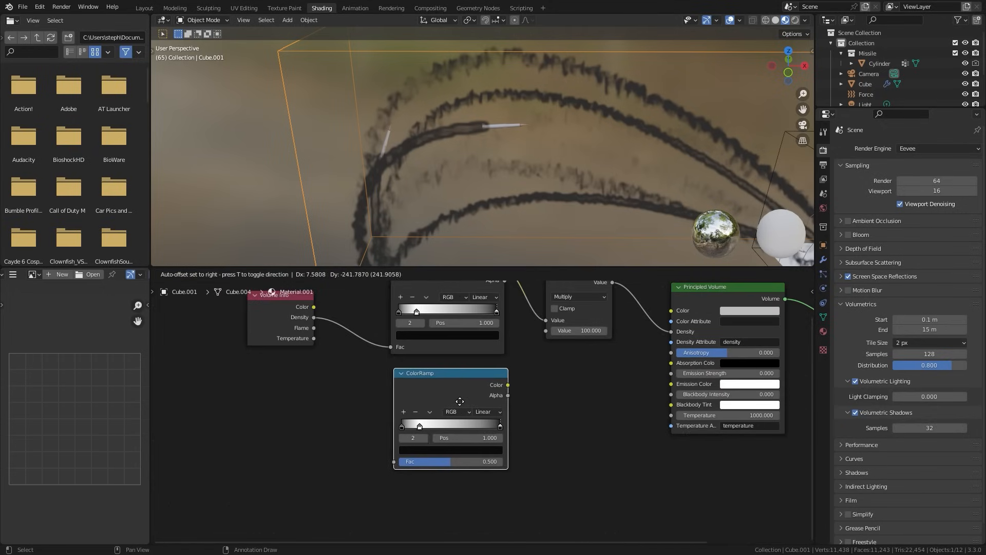
click(312, 332)
drag(314, 357, 391, 486)
drag(501, 409, 671, 403)
- Duplicate the Multiply node and insert the copy between the flame ColorRamp and the Principled Volume's Emission Strength
scroll(504, 308, up, 1)
click(483, 316)
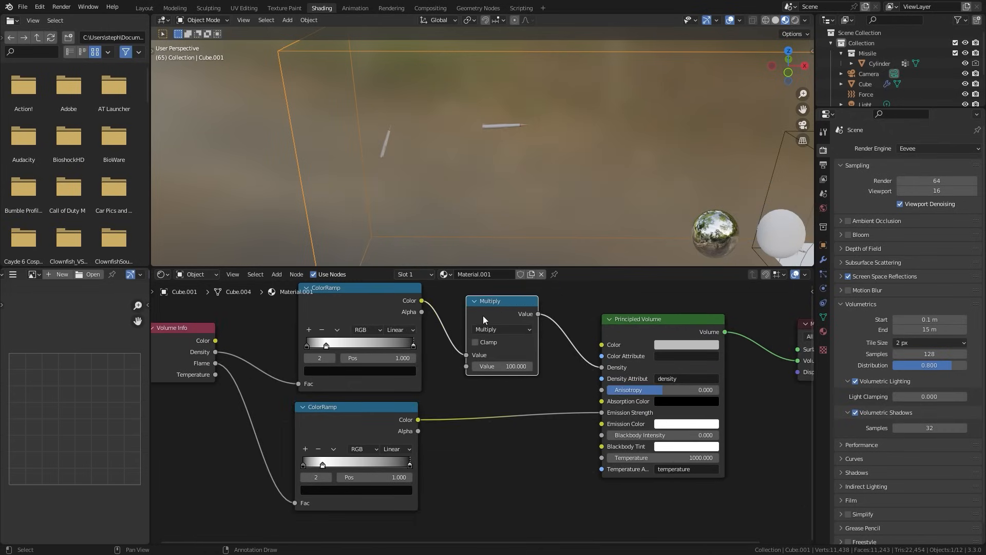
key(shift+d)
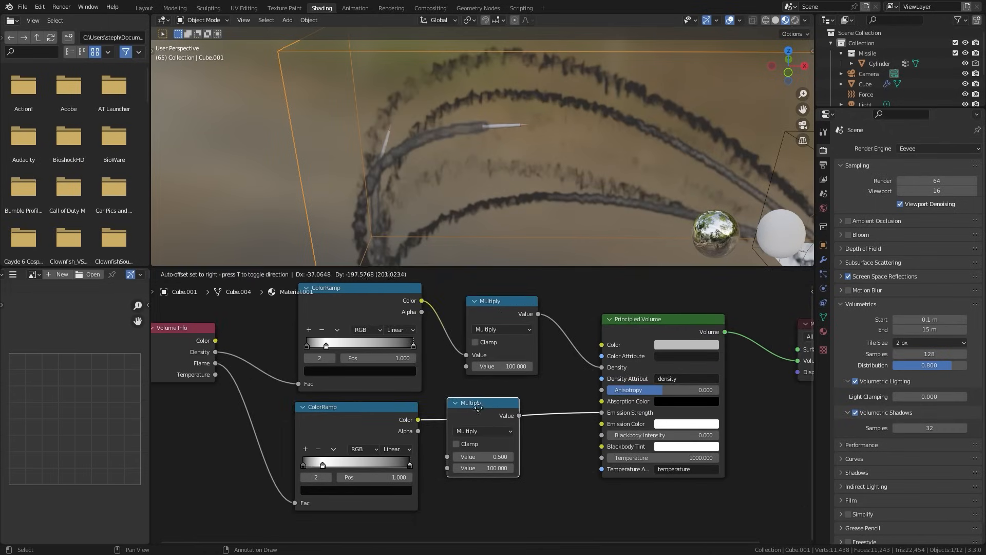
click(501, 408)
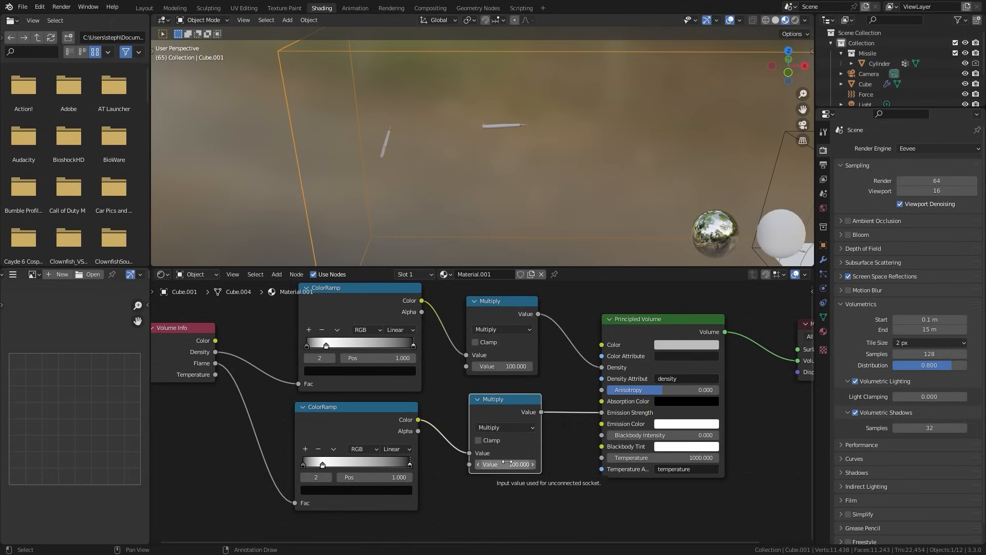
- Reposition the flame ColorRamp's stops: white at 0.682, first black stop at about 0.28, and last dark stop at 0.945
middle_drag(406, 465, 493, 406)
scroll(493, 406, up, 3)
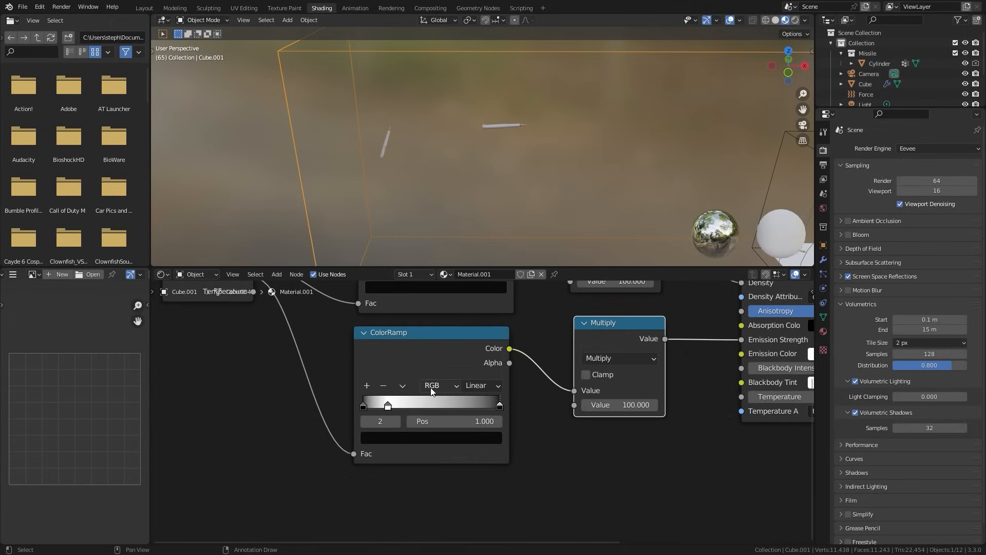
drag(392, 407, 456, 406)
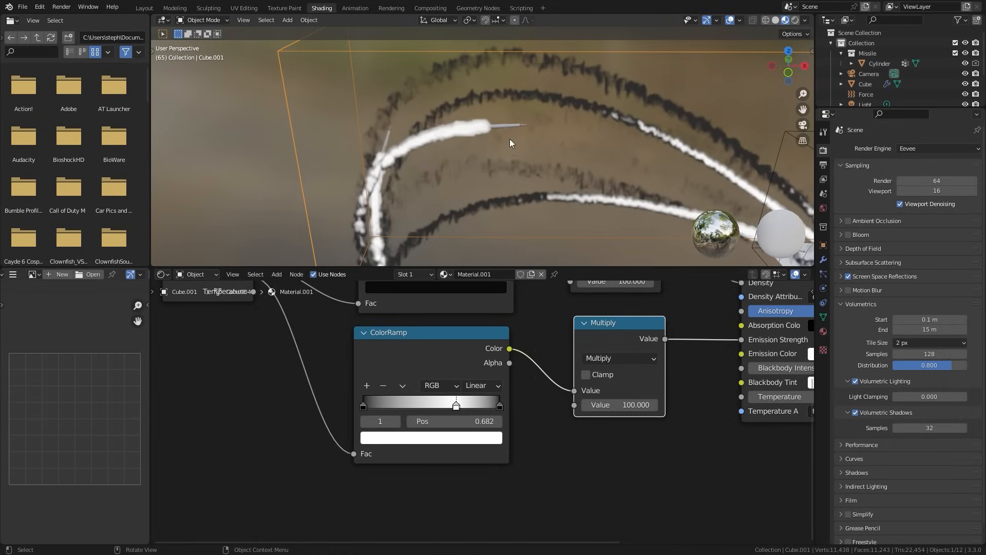
middle_drag(511, 141, 464, 255)
drag(363, 406, 390, 405)
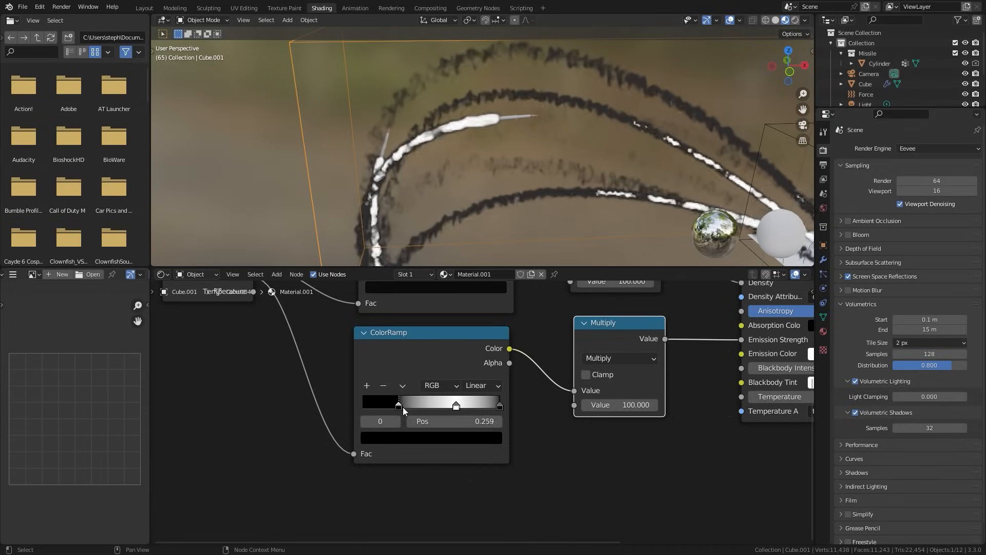
mouse_move(402, 406)
mouse_down()
mouse_move(450, 409)
mouse_move(398, 406)
mouse_up()
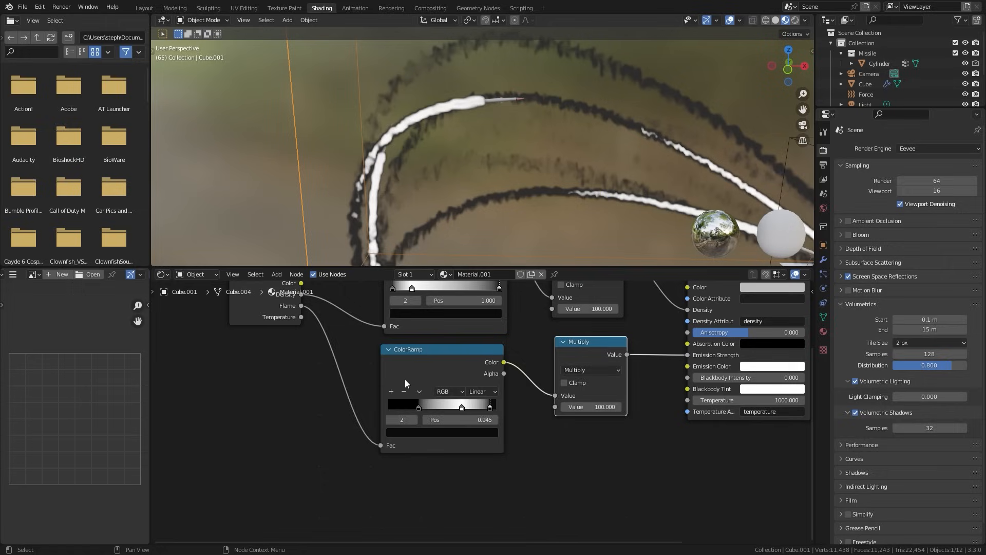
- Duplicate the flame ColorRamp with its Flame input kept and connect the copy's Color to the Principled Volume's Emission Color
click(442, 363)
middle_drag(438, 361, 443, 333)
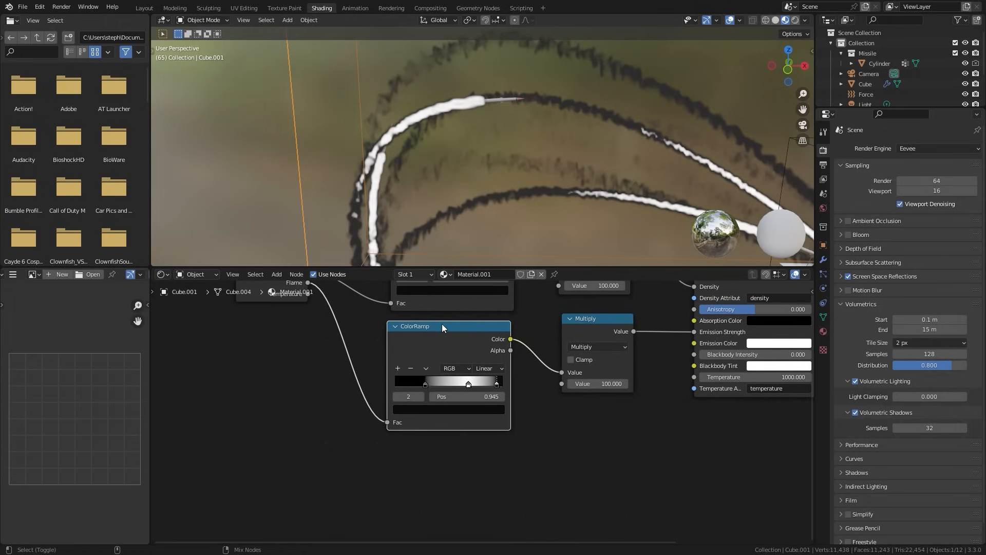
key(shift+d)
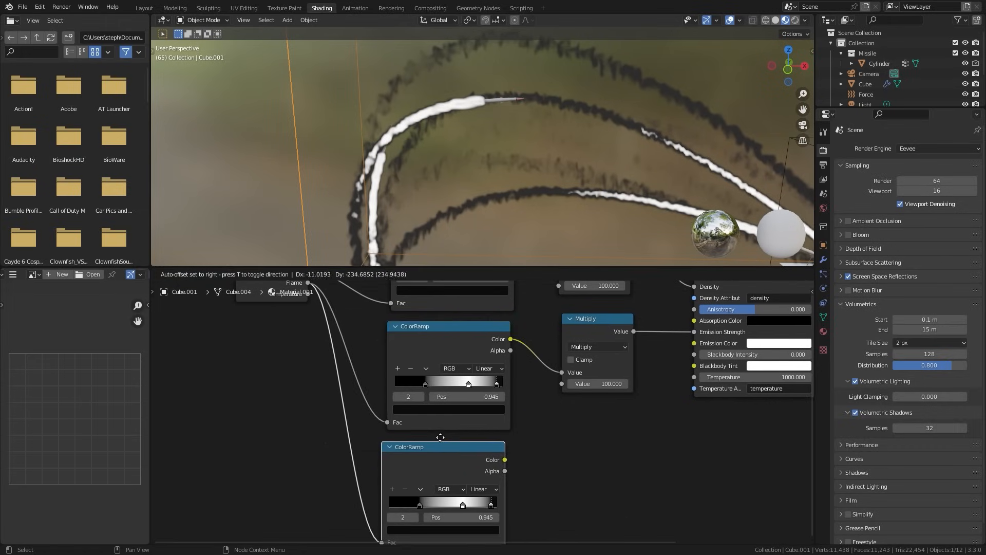
click(440, 437)
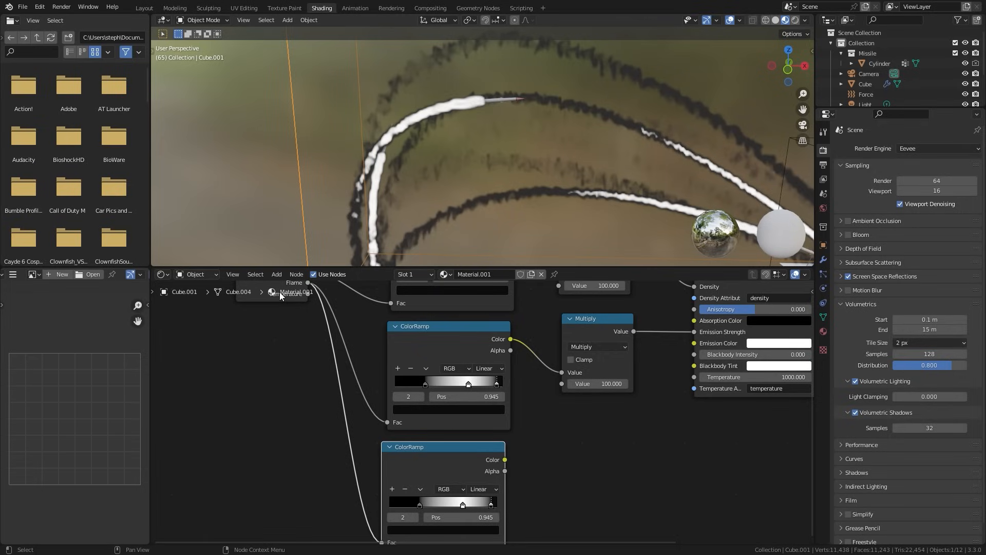
middle_drag(501, 469, 476, 439)
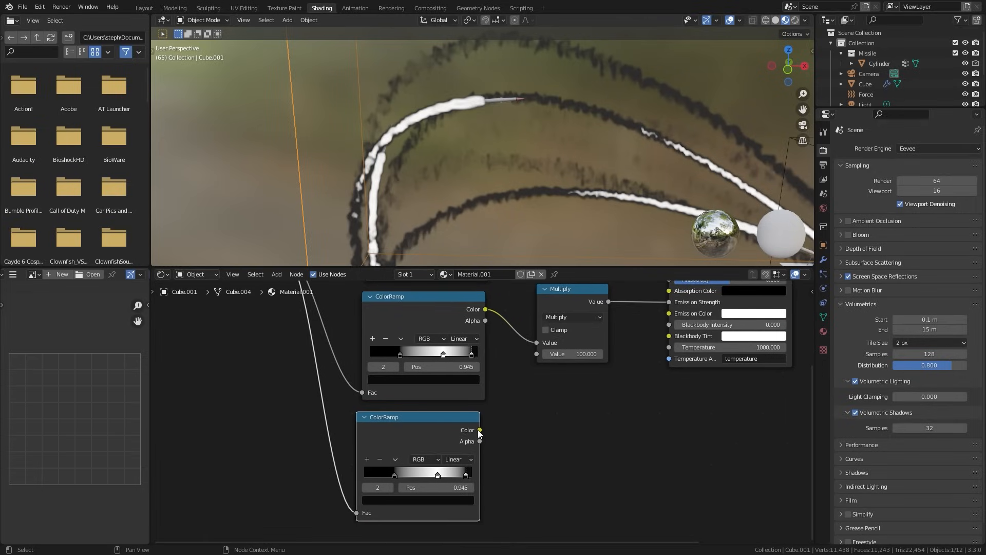
drag(480, 430, 668, 313)
- Recolour the last stop of the Emission Color ramp to a bright pale yellow
middle_drag(447, 456, 478, 396)
scroll(478, 396, up, 2)
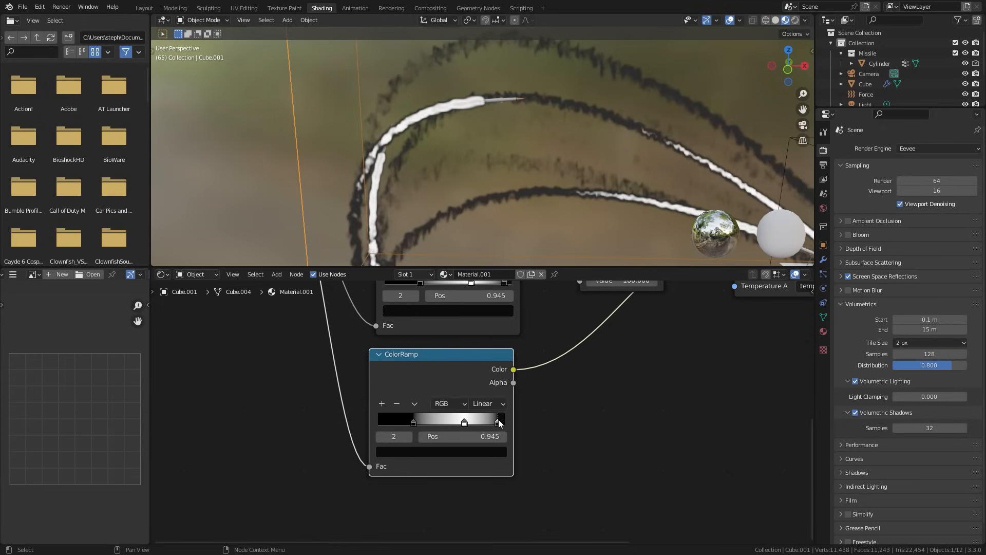
click(487, 448)
drag(479, 362, 479, 286)
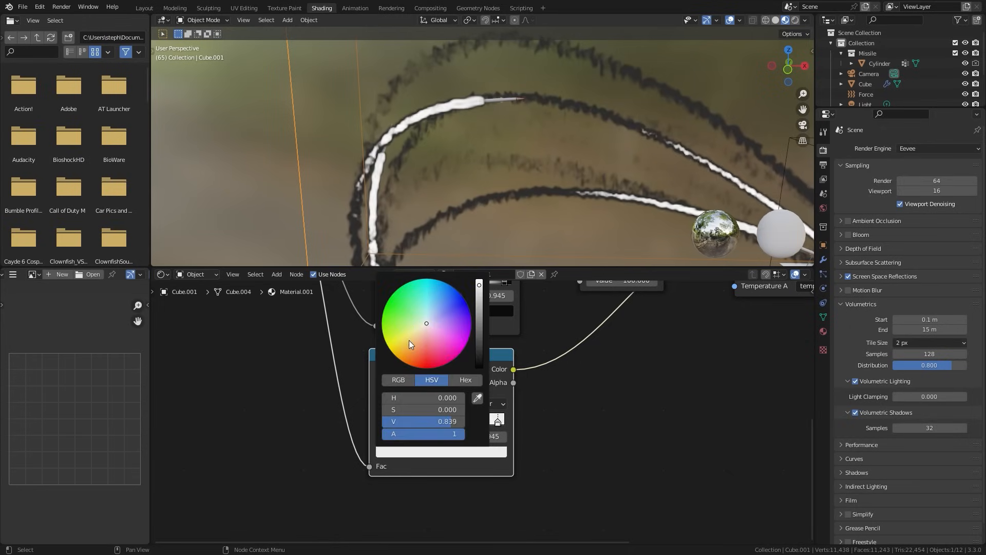
drag(409, 341, 413, 335)
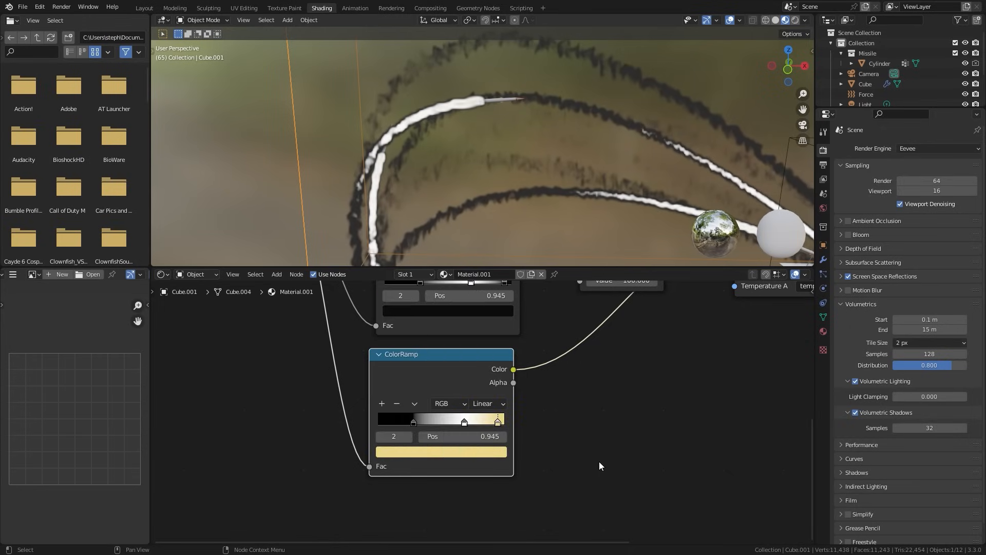
- Make the Emission Color ramp's middle stop saturated orange at position 0.627 and bring the black stop closer to the start
click(465, 422)
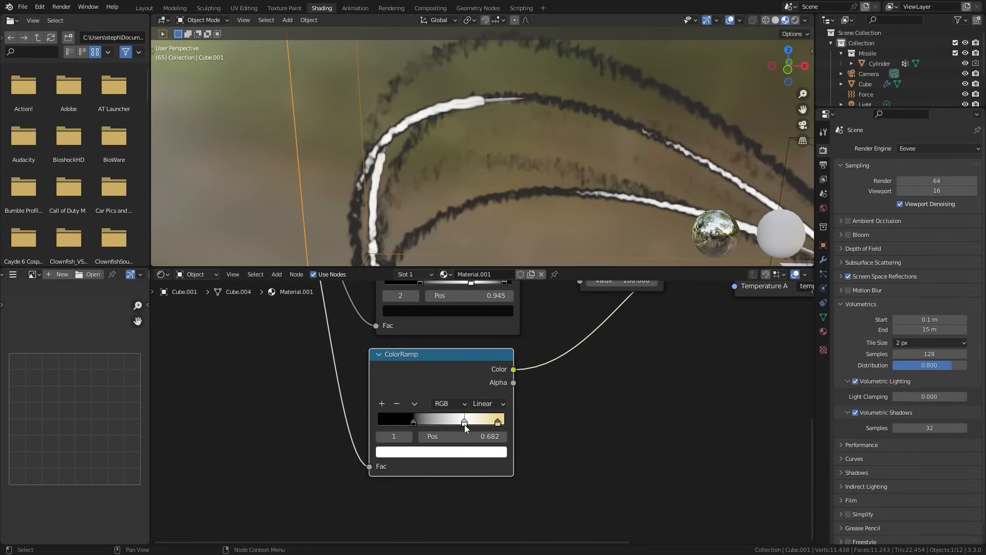
click(477, 453)
click(414, 358)
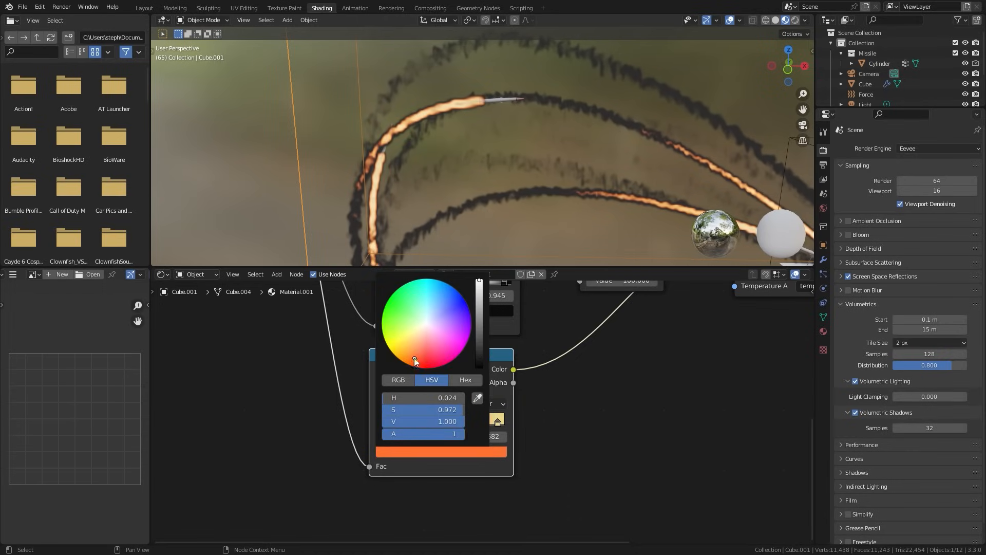
mouse_move(465, 422)
mouse_down()
mouse_move(435, 417)
mouse_move(454, 419)
mouse_up()
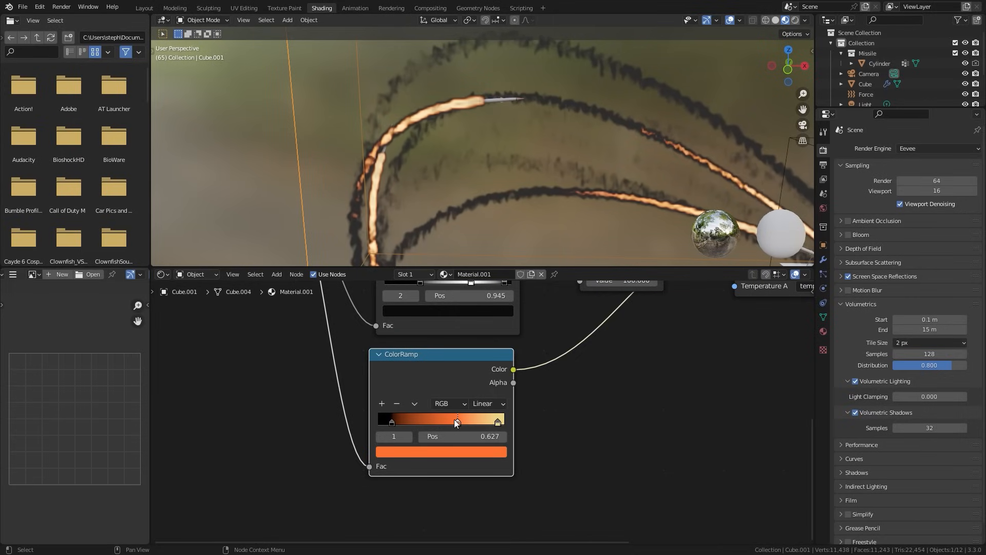
- Assign Material.001 to the explosion domain cube and make it a single-user copy
middle_drag(472, 185, 519, 109)
scroll(446, 107, up, 5)
click(570, 64)
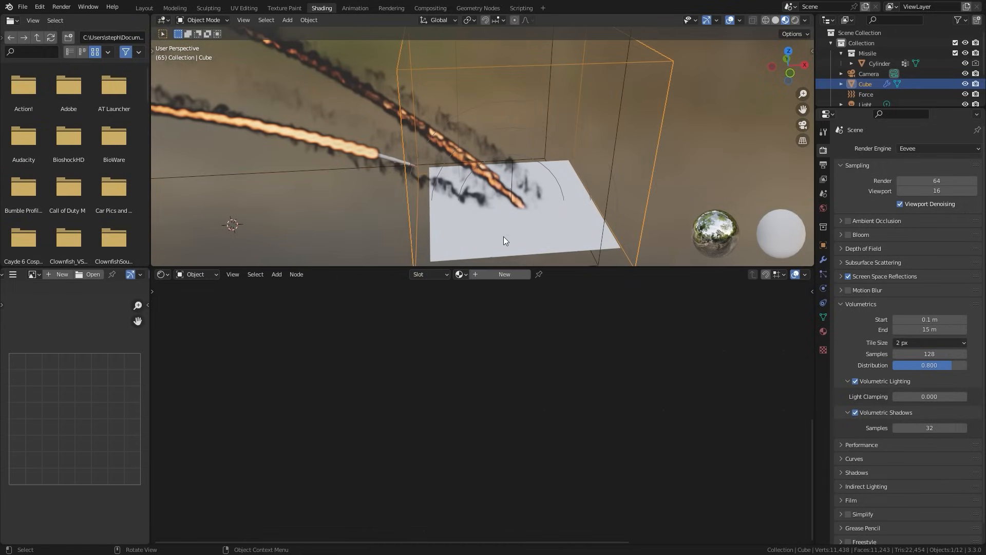
click(461, 275)
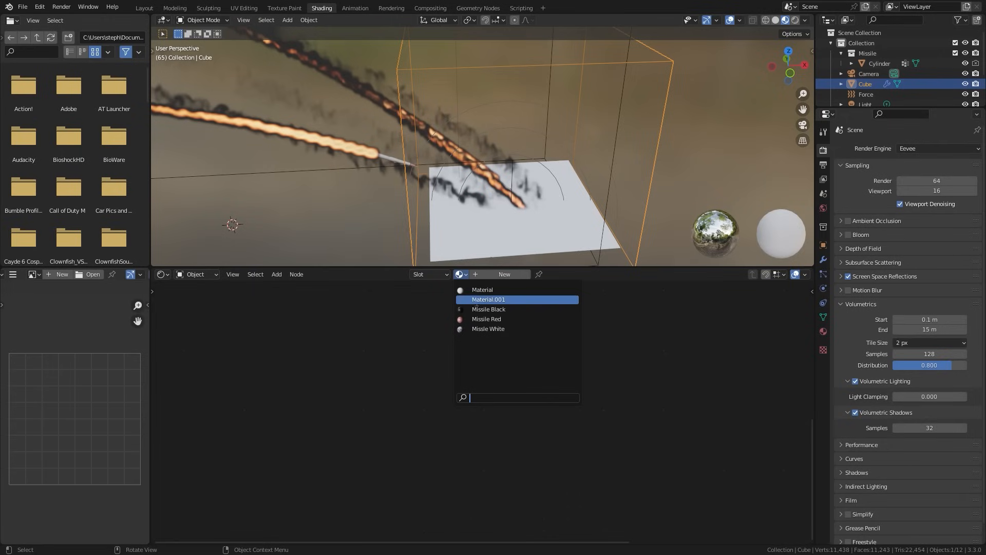
click(499, 299)
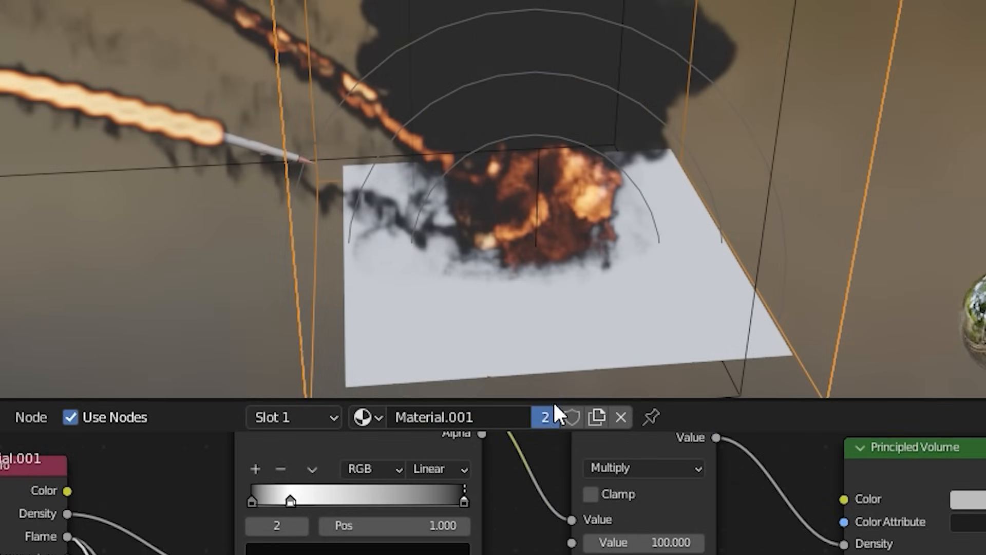
click(544, 417)
- Delete the dark last stop from Material.002's density ColorRamp and move its white stop close to the start
scroll(493, 492, up, 4)
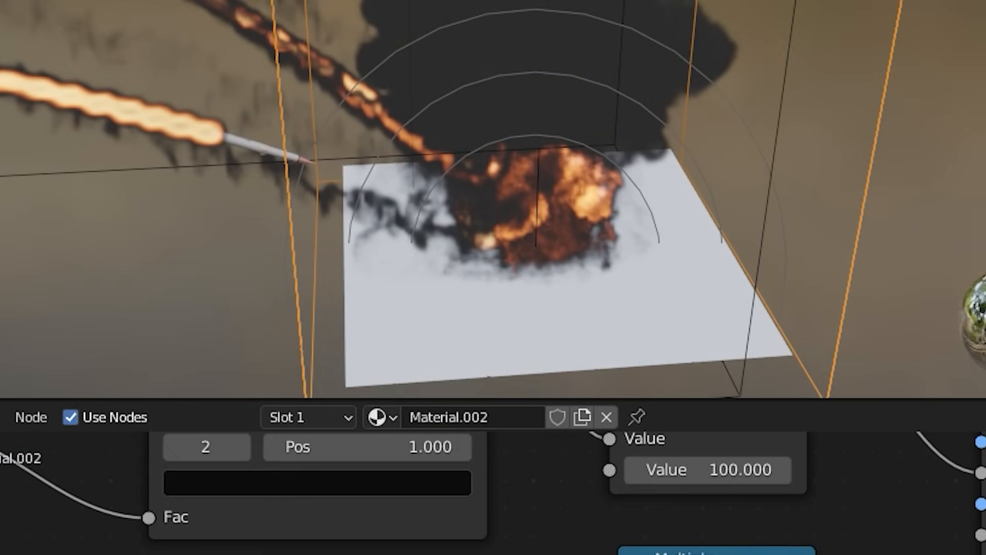
middle_drag(457, 325, 494, 410)
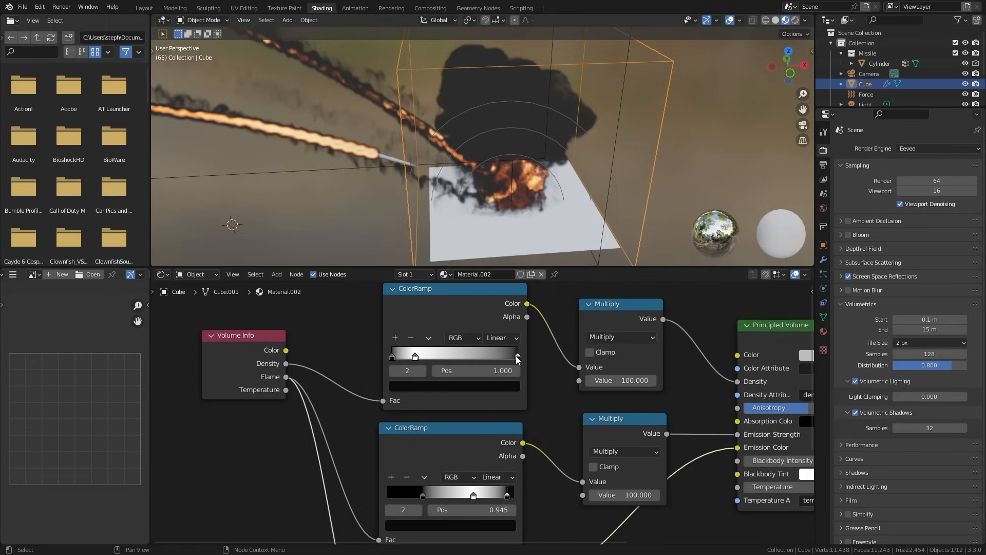
click(411, 338)
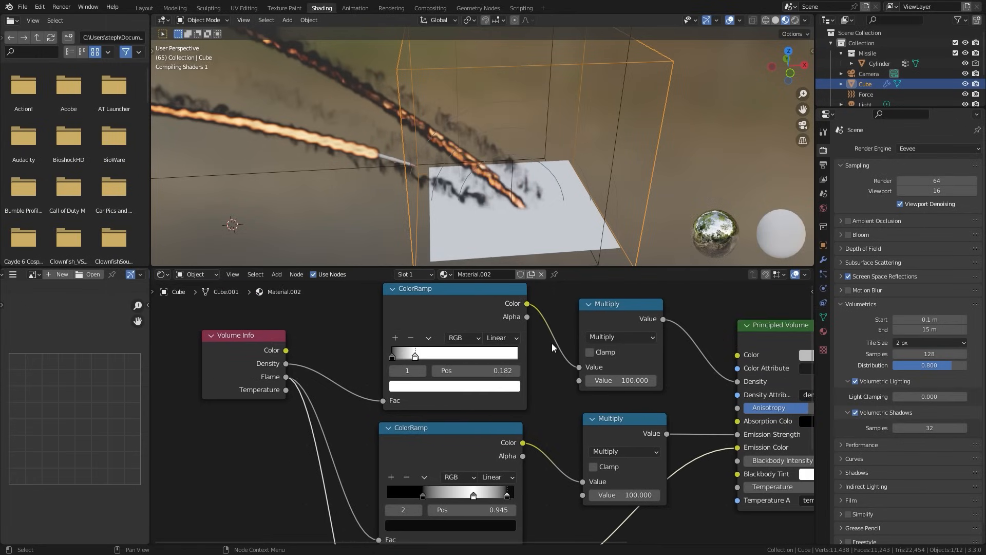
drag(417, 356, 393, 353)
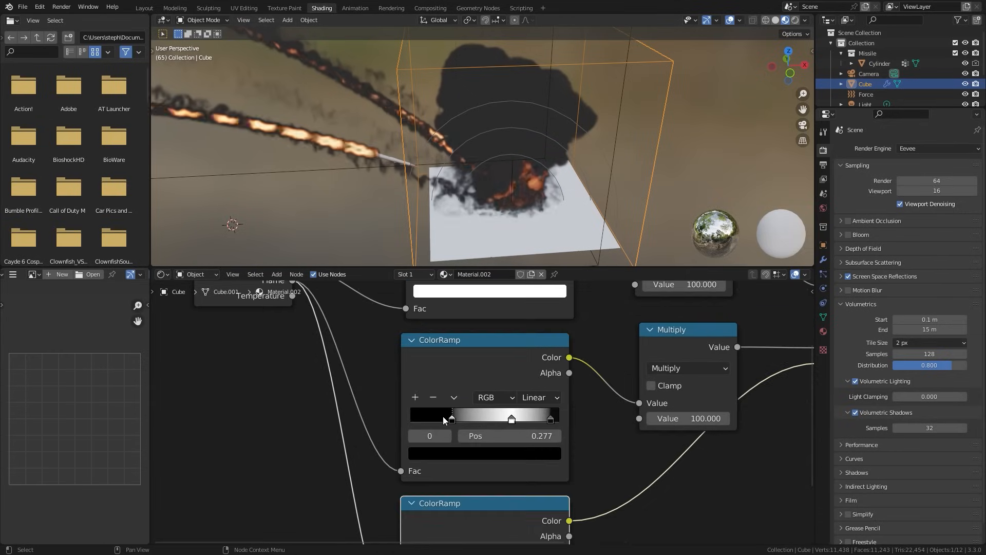
- Move the black stop of the explosion's Emission Strength ColorRamp to 0.036 and inspect the fireball
drag(452, 417, 415, 420)
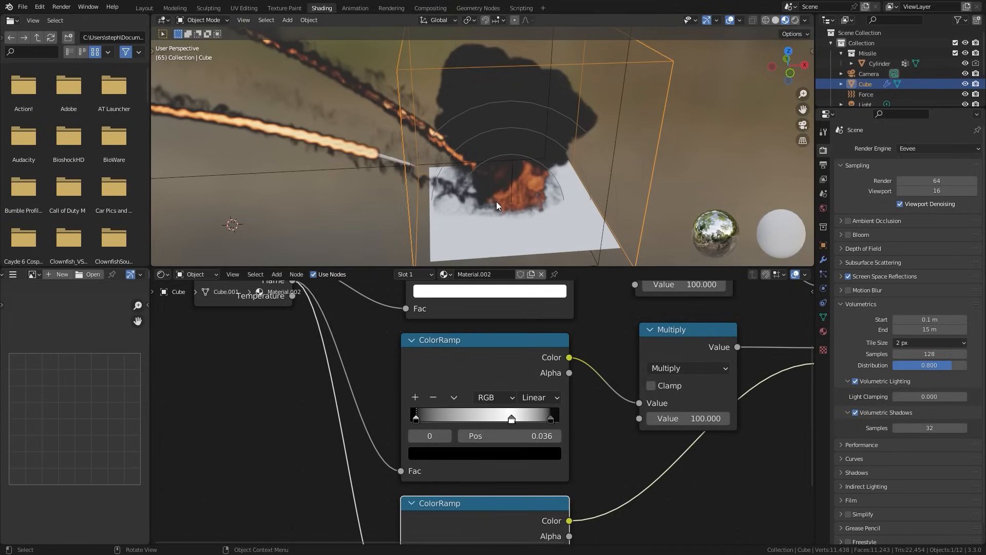
scroll(497, 201, up, 2)
middle_drag(497, 201, 495, 181)
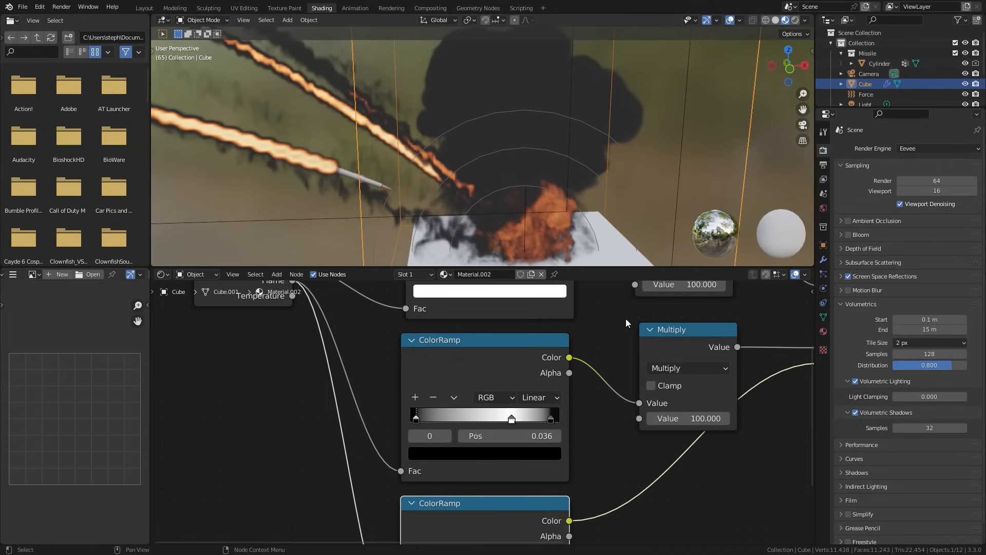
- Shift the explosion's Emission Color ramp stops: black to 0.000, orange to about 0.34, and yellow to 0.795
scroll(533, 410, down, 2)
middle_drag(534, 410, 526, 300)
scroll(525, 300, up, 3)
drag(492, 453, 368, 455)
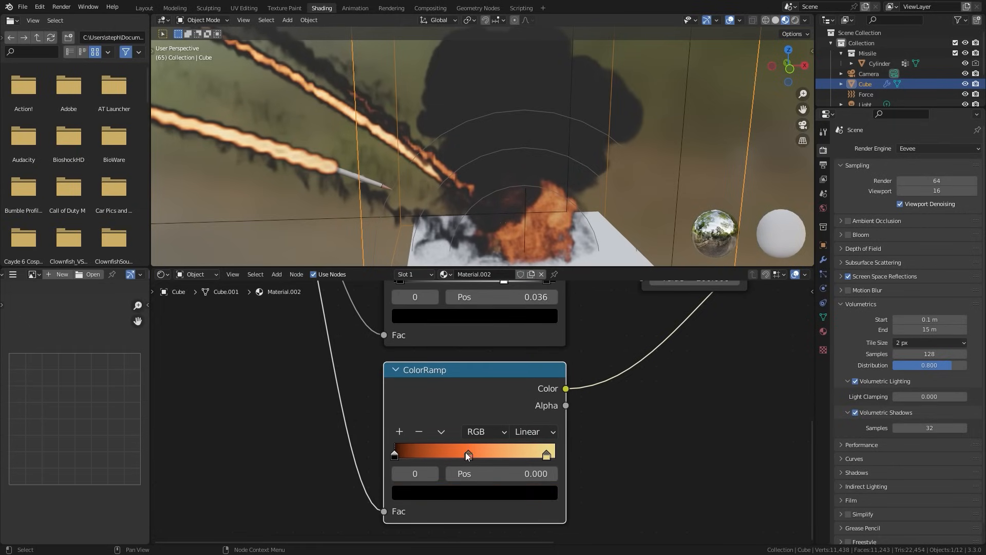
drag(466, 452, 448, 452)
drag(548, 453, 520, 451)
mouse_move(521, 165)
middle_down()
mouse_move(476, 176)
mouse_move(535, 171)
mouse_move(544, 140)
mouse_move(517, 181)
middle_up()
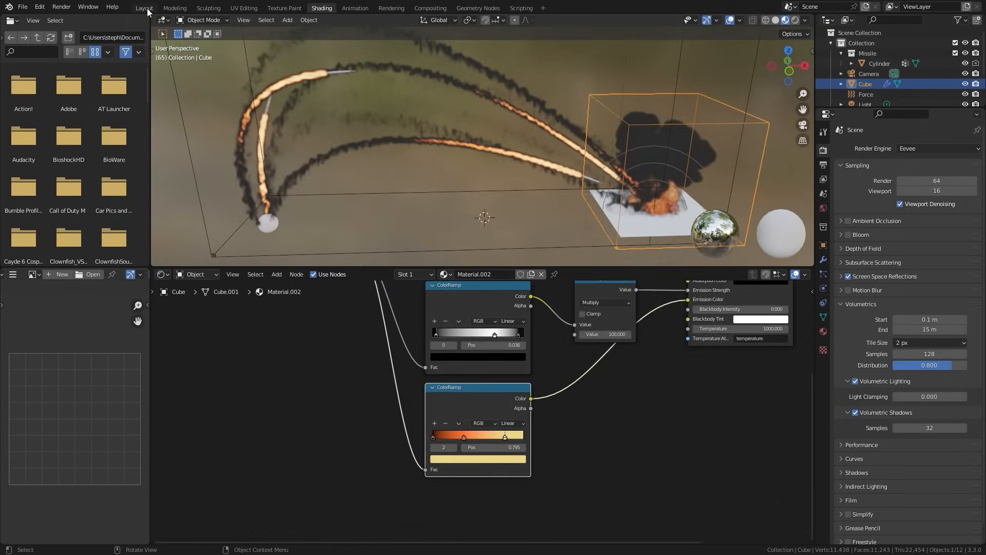
- In the Layout workspace, add a plane and scale it up into a vast ground surface
click(145, 9)
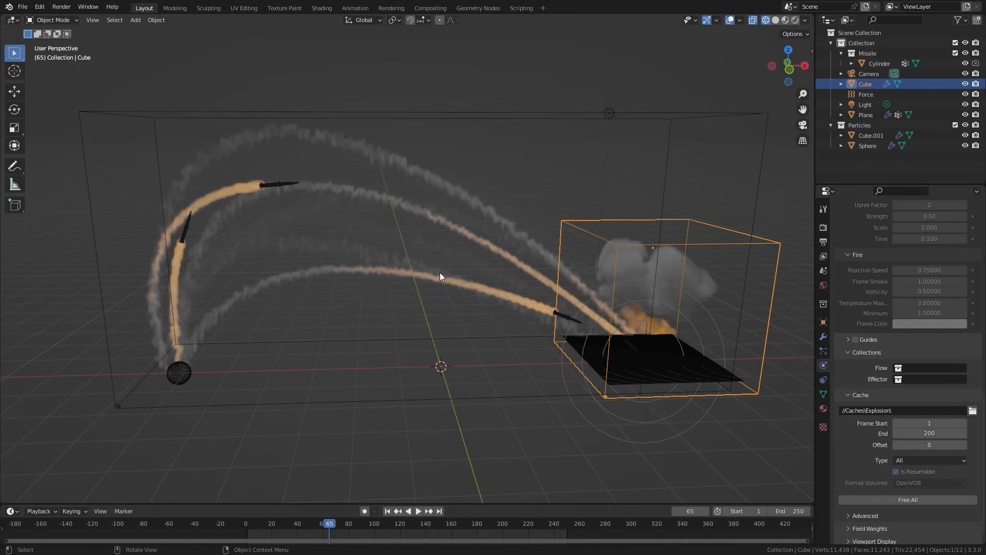
middle_drag(440, 272, 437, 283)
key(shift+a)
mouse_move(437, 283)
click(473, 282)
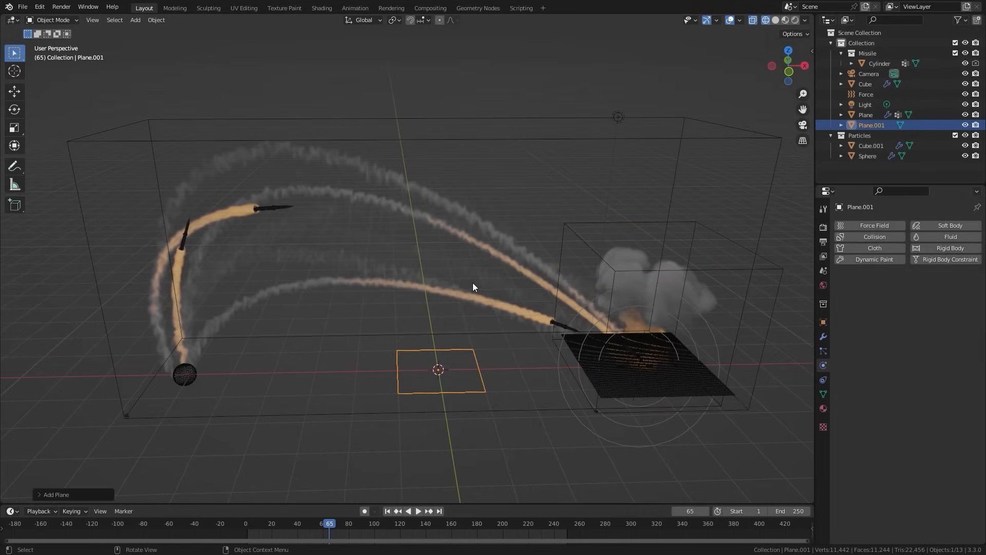
scroll(447, 341, down, 4)
key(s)
click(243, 298)
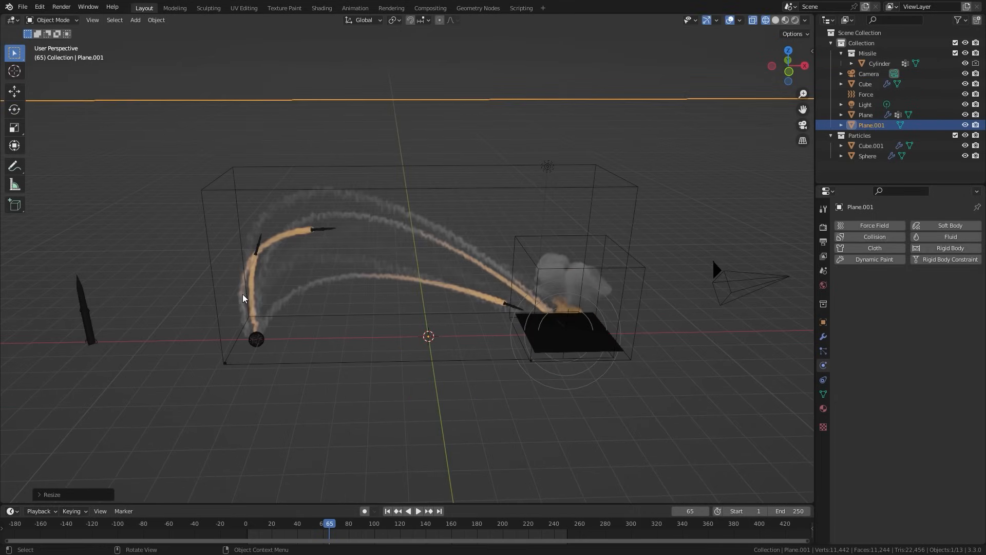
- Raise the ground plane about 0.03 m along Z so it meets the base of the explosion
key(KP_1)
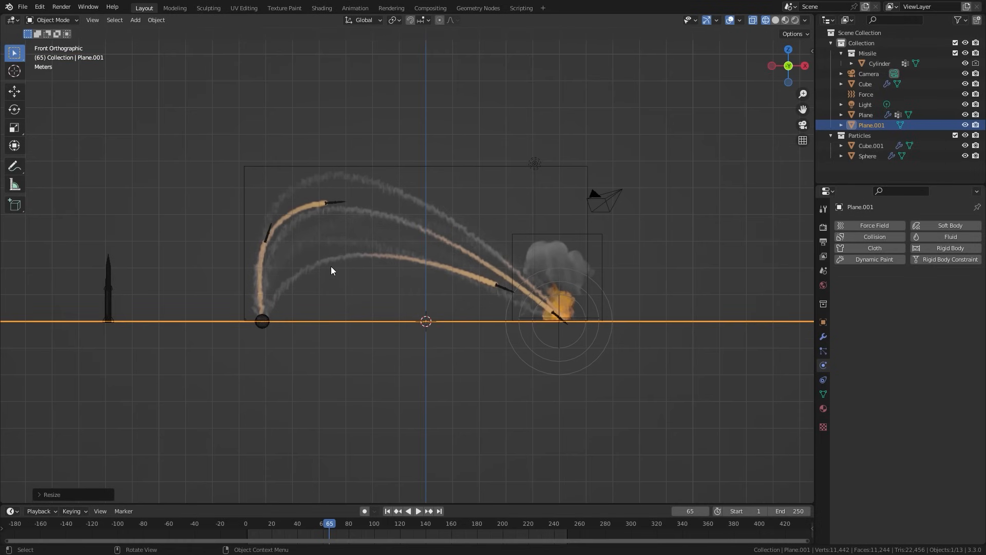
scroll(331, 267, up, 4)
shift+middle_drag(728, 425, 468, 384)
scroll(572, 402, up, 8)
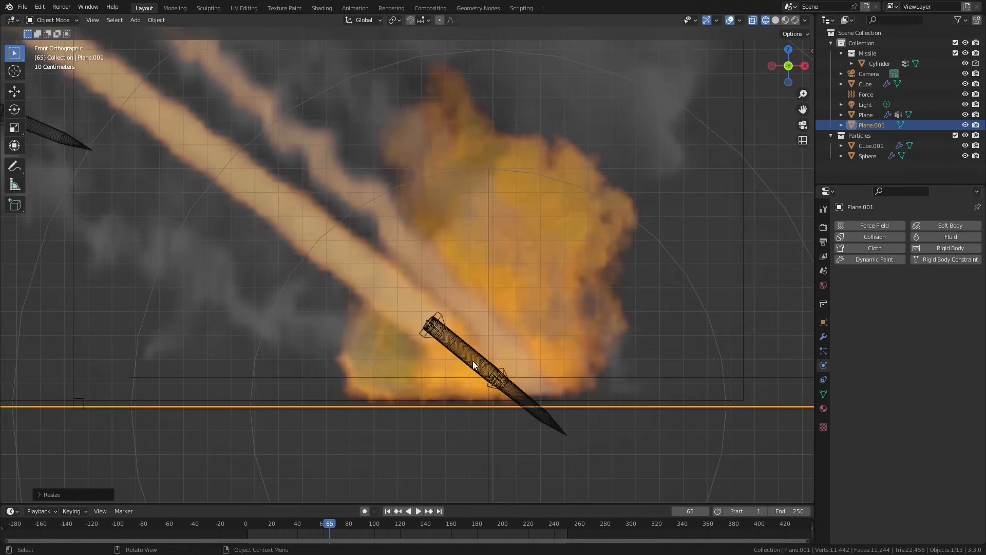
key(g)
key(z)
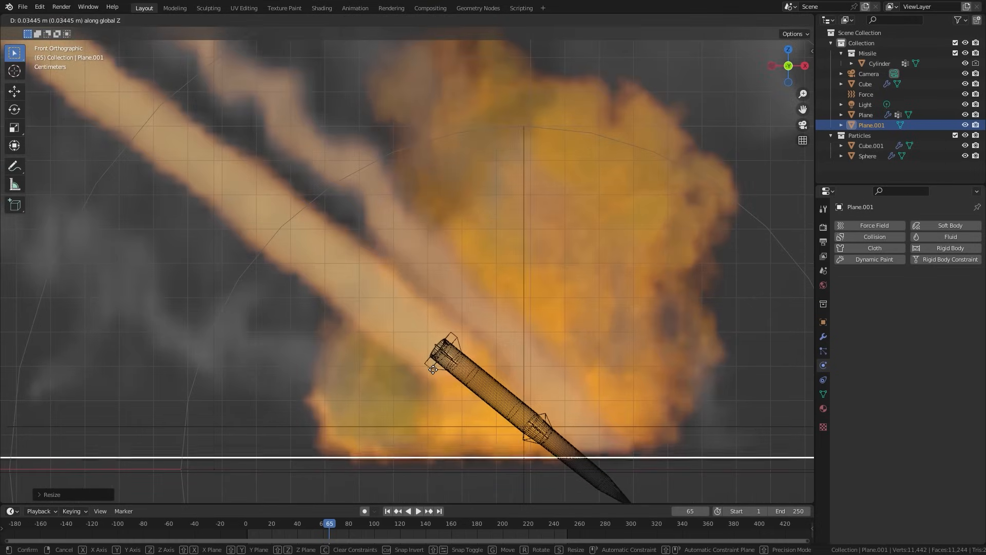
click(434, 370)
scroll(384, 355, down, 5)
scroll(384, 352, down, 3)
middle_drag(464, 331, 454, 365)
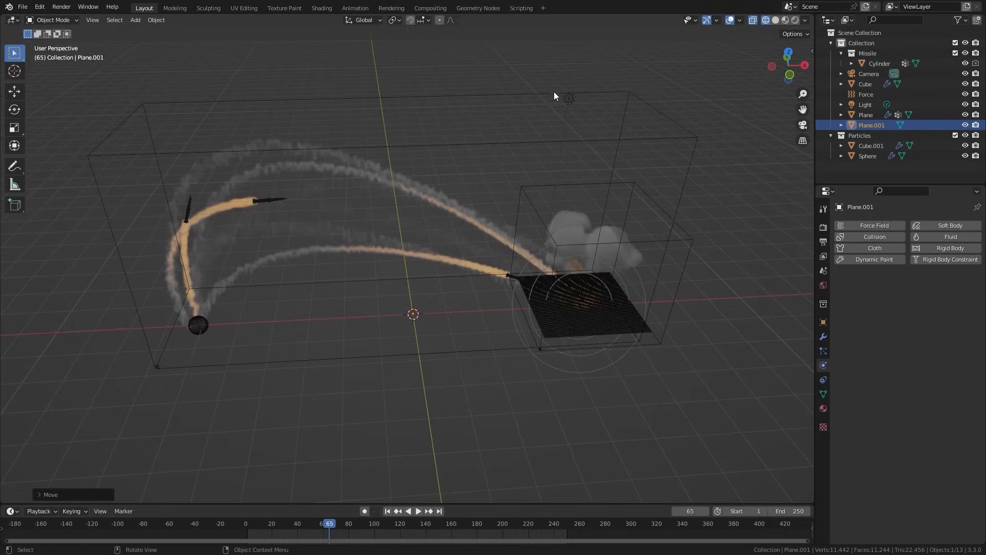
- Convert the point light to a Sun with strength 2 and display the scene in rendered shading
click(570, 99)
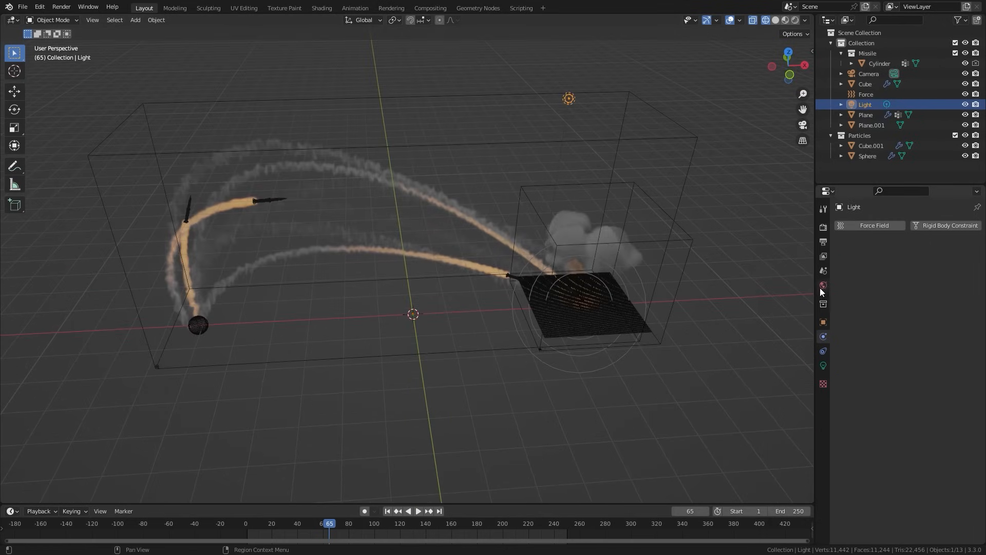
click(823, 366)
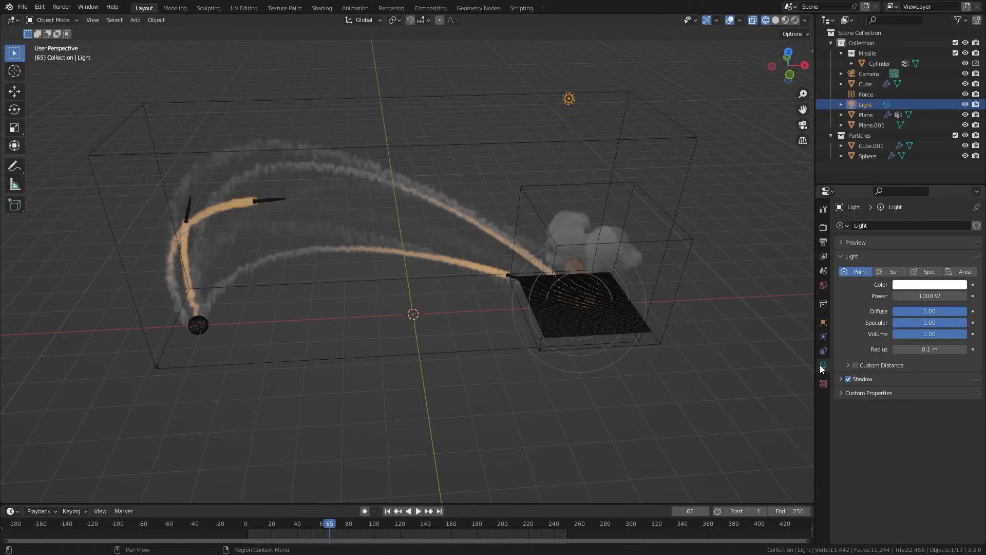
click(893, 275)
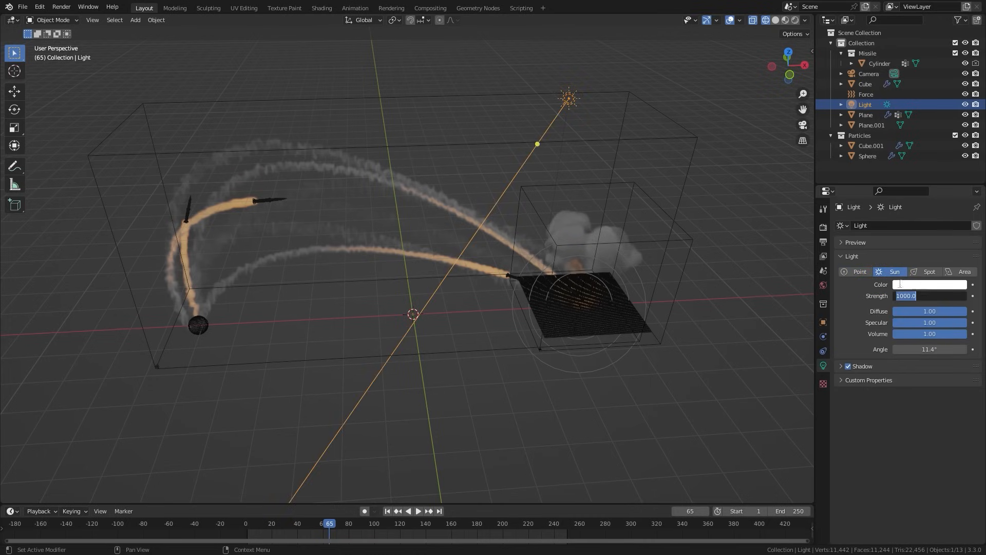
text(2)
key(Return)
key(z)
click(519, 220)
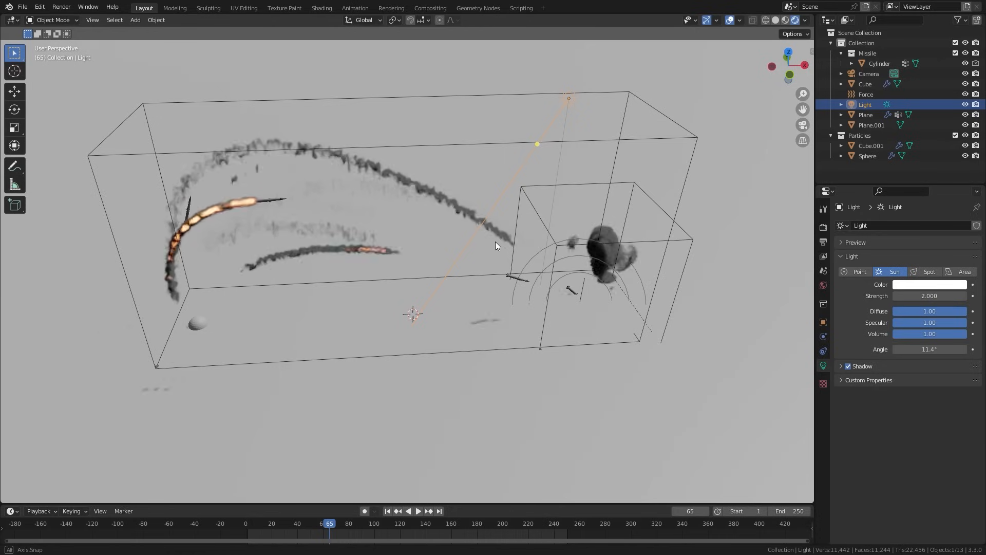
middle_drag(495, 242, 453, 284)
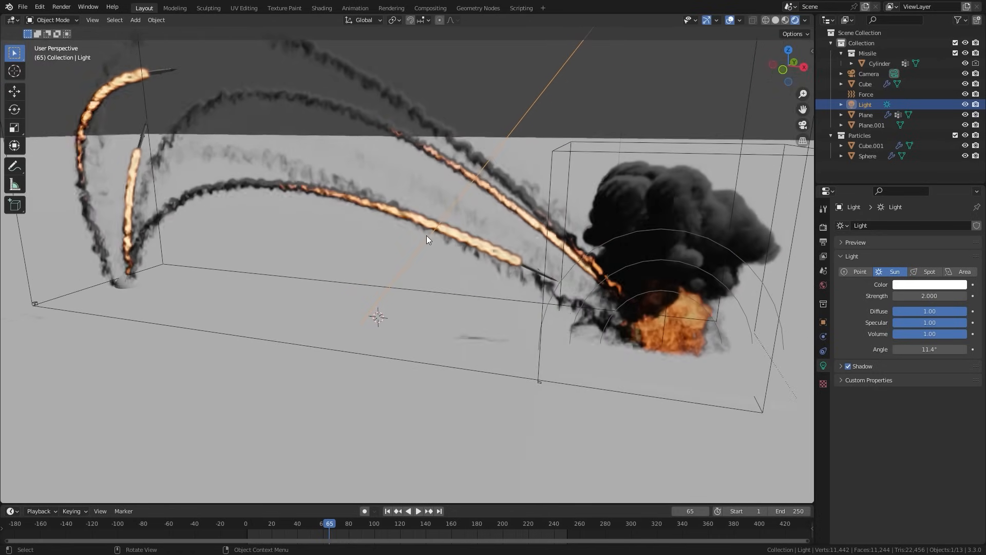
middle_drag(416, 233, 377, 230)
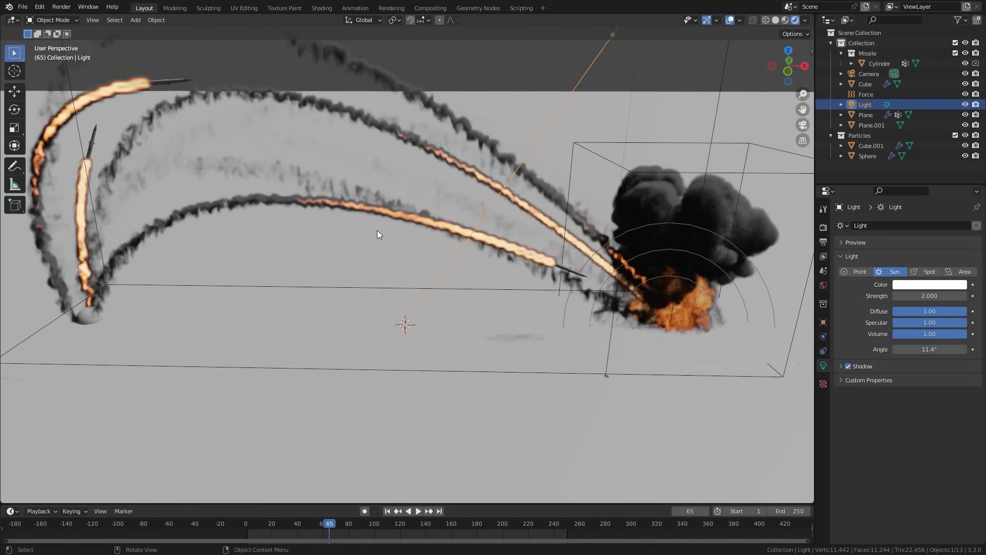
- Move the sun horizontally to beyond the explosion and rotate it around the vertical axis
key(KP_7)
key(g)
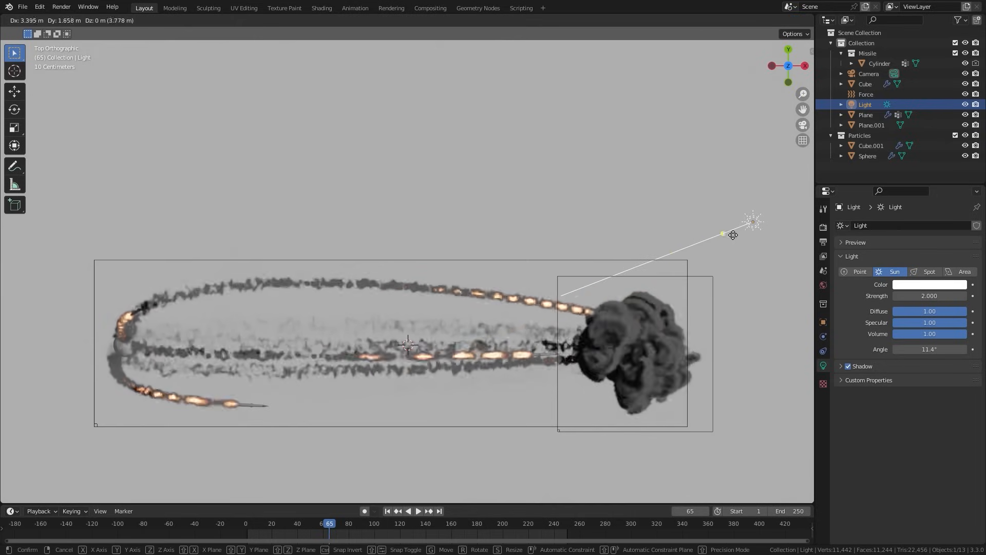
click(755, 223)
key(r)
click(740, 375)
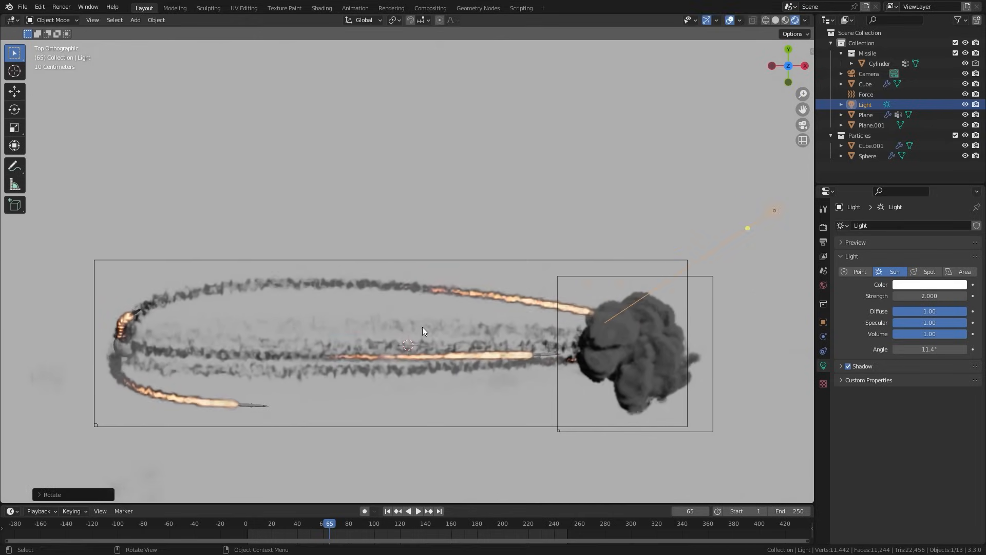
middle_drag(425, 331, 435, 224)
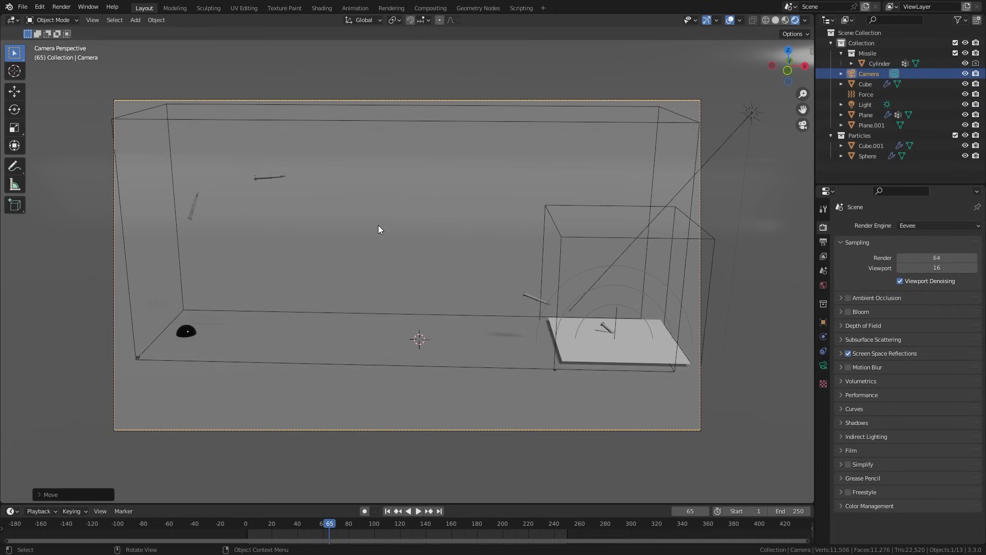
- Set Eevee's volumetrics range to start at 10 m and end at 25 m
click(868, 381)
click(927, 406)
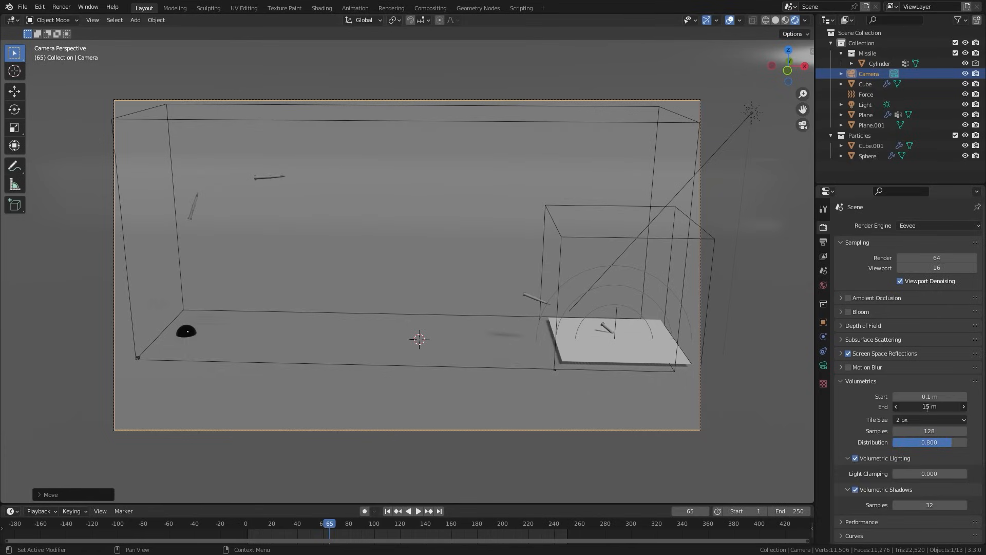
text(20)
key(Return)
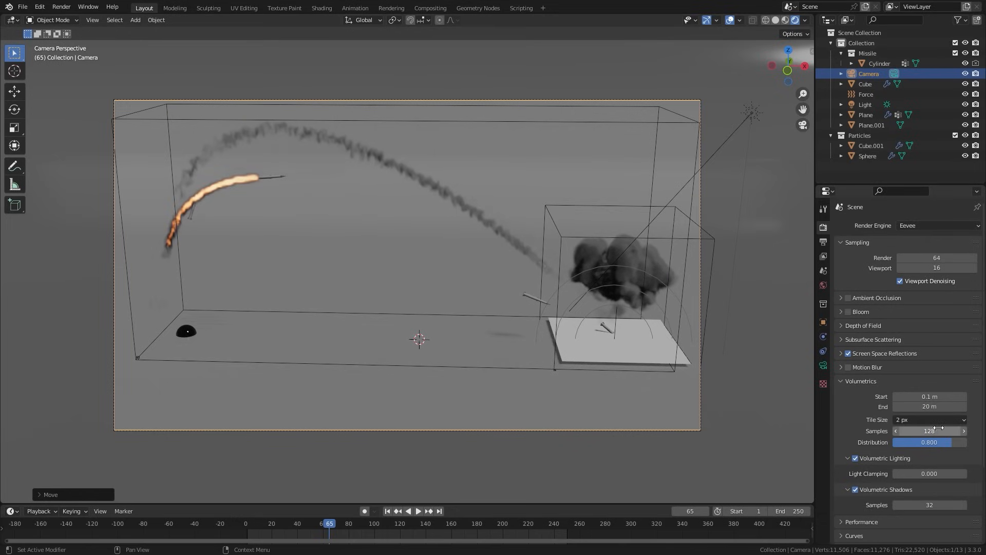
click(935, 407)
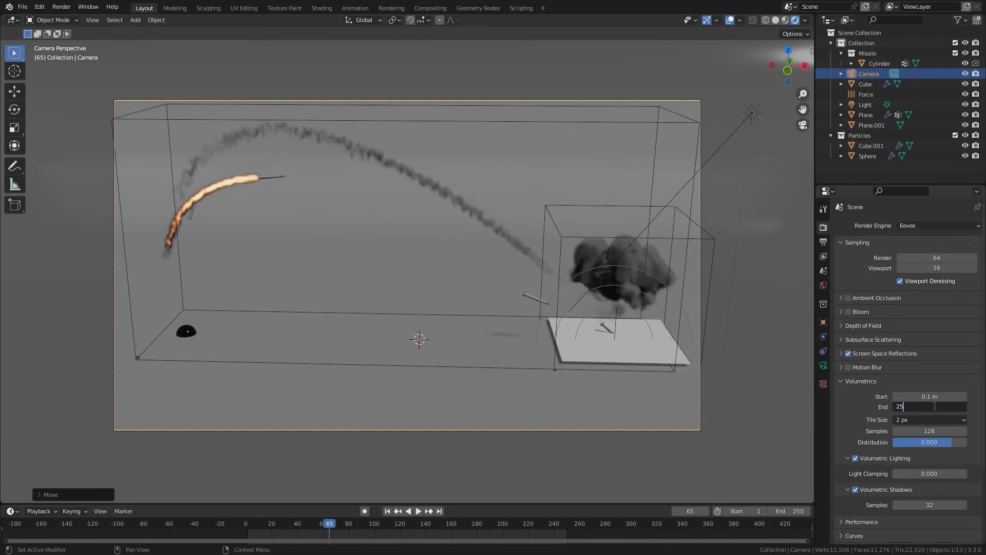
text(25)
key(Return)
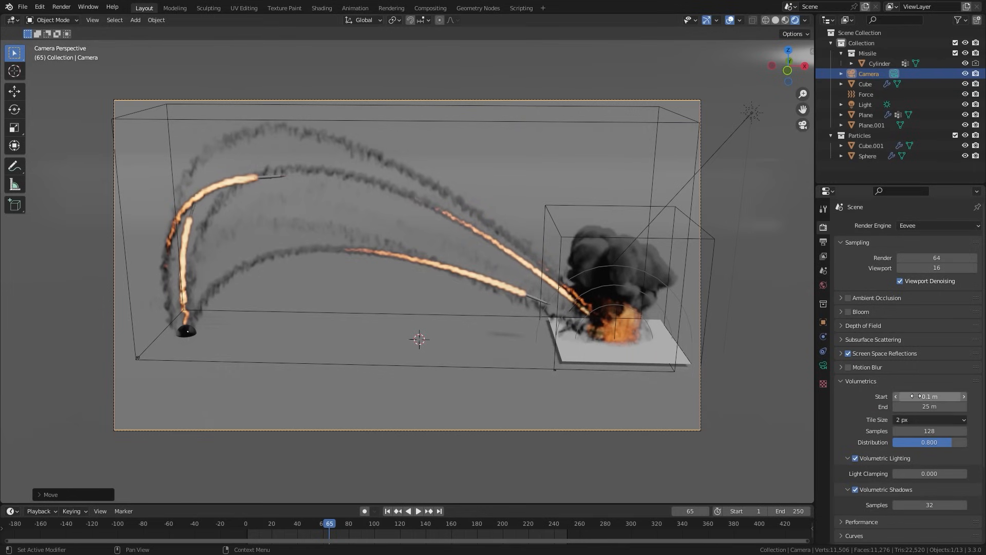
key(Return)
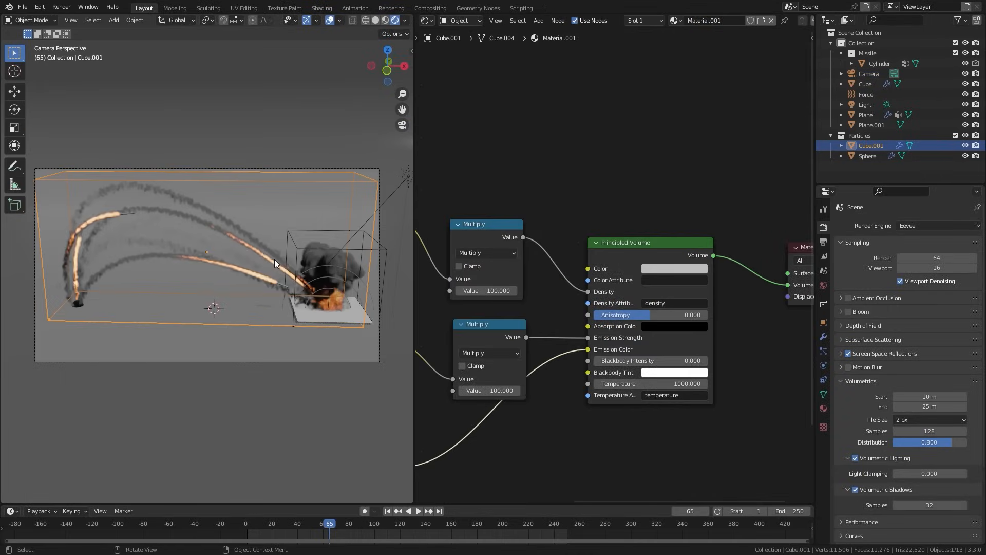
- Darken the Principled Volume color of the explosion domain's Material.002 to a dark grey
key(Home)
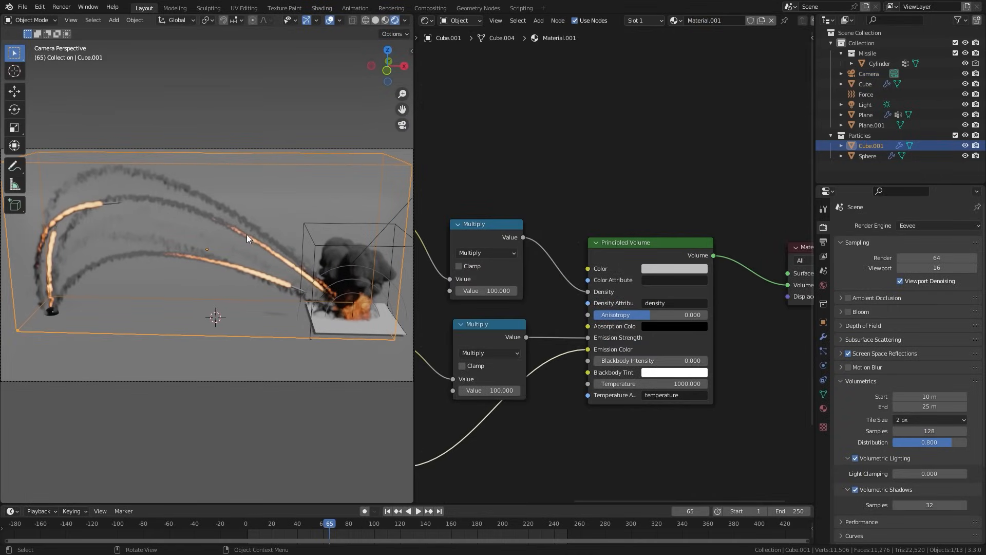
click(325, 245)
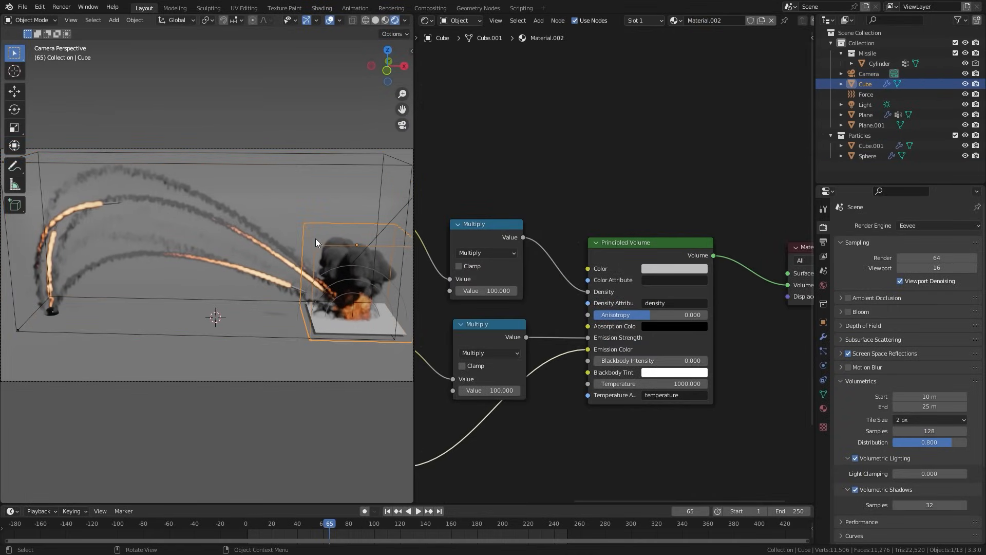
scroll(533, 289, up, 1)
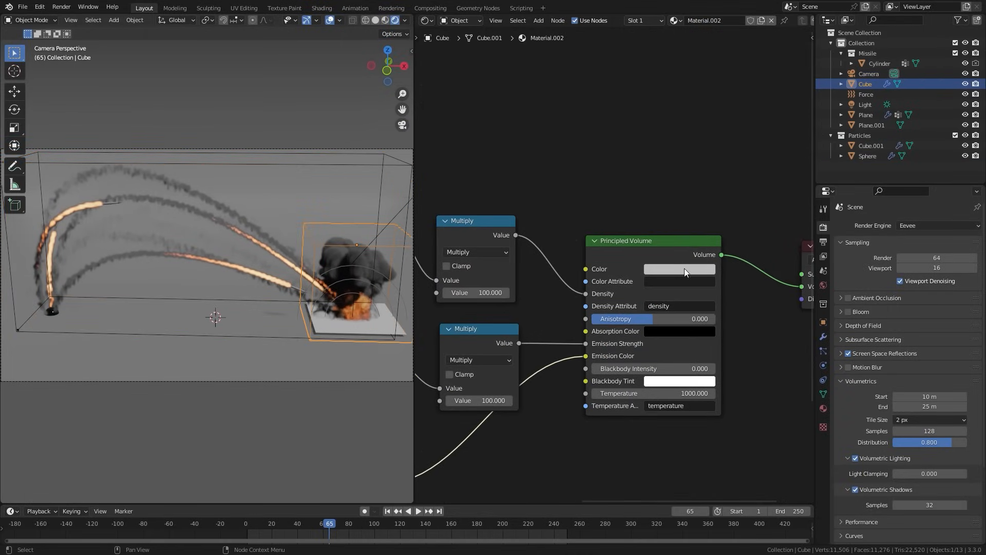
scroll(391, 255, up, 2)
shift+middle_drag(334, 260, 220, 255)
scroll(360, 214, up, 2)
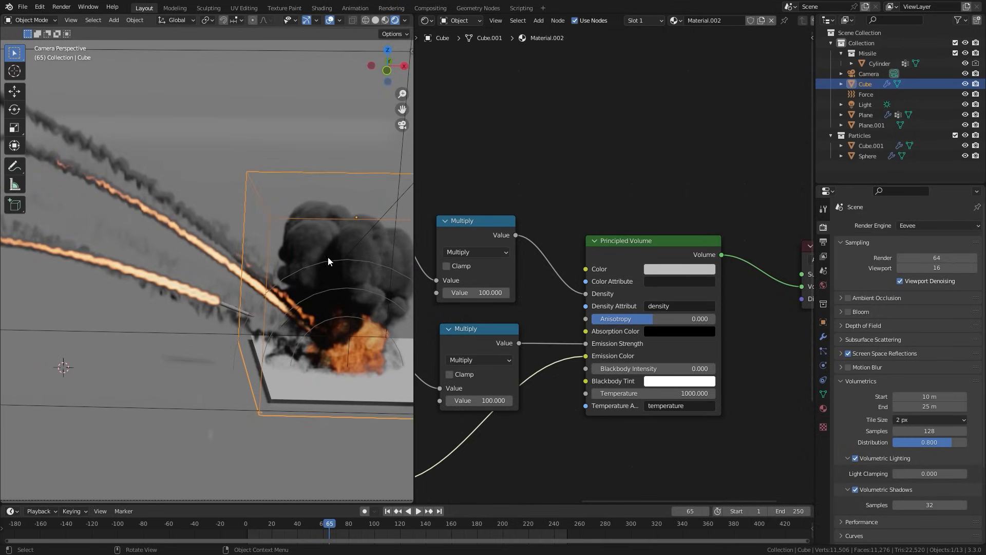
click(690, 270)
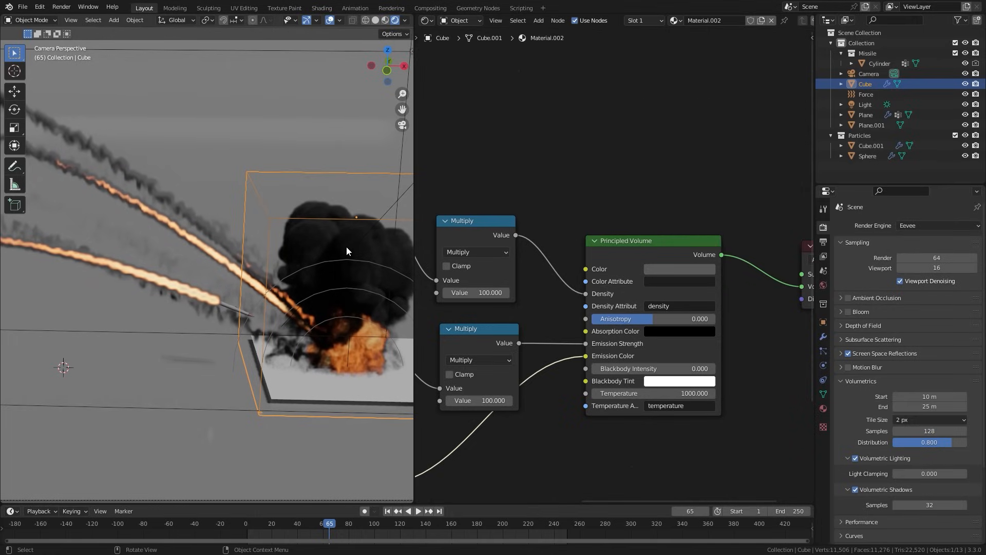
- Try a yellow Principled Volume color on the missile trail domain's Material.001
scroll(347, 248, down, 3)
click(210, 141)
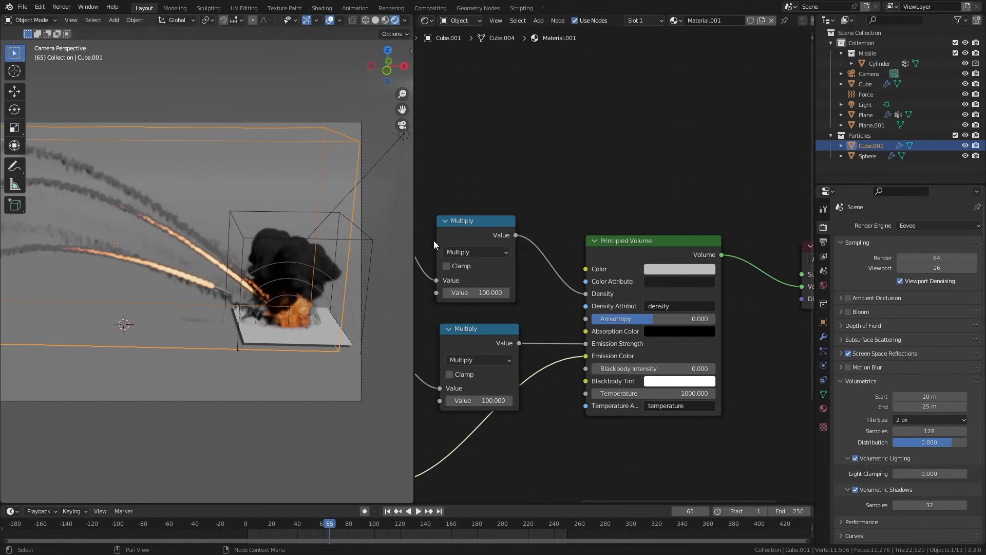
click(678, 272)
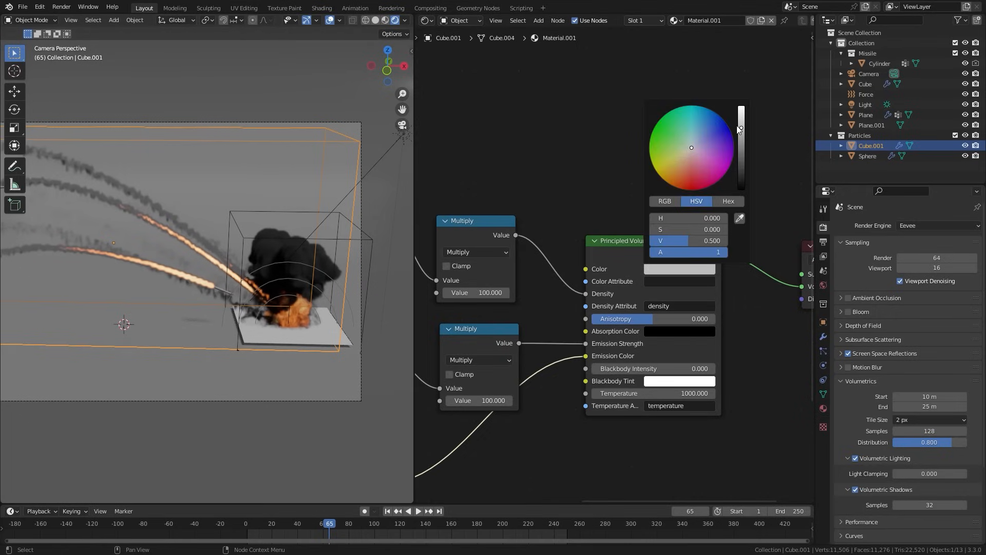
drag(740, 131, 691, 147)
right_click(741, 171)
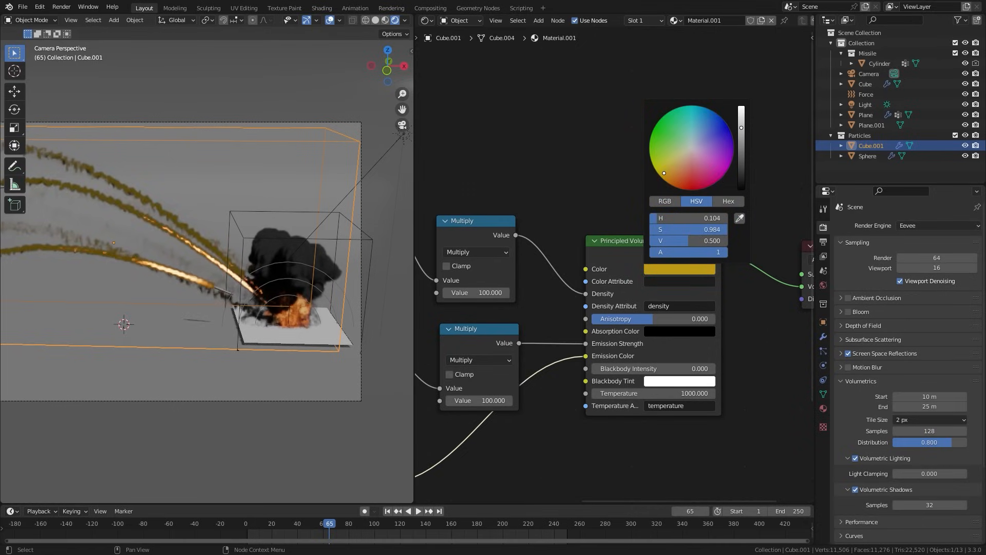
- Save the file and hide the small plane under the explosion in both the viewport and renders
key(ctrl+space)
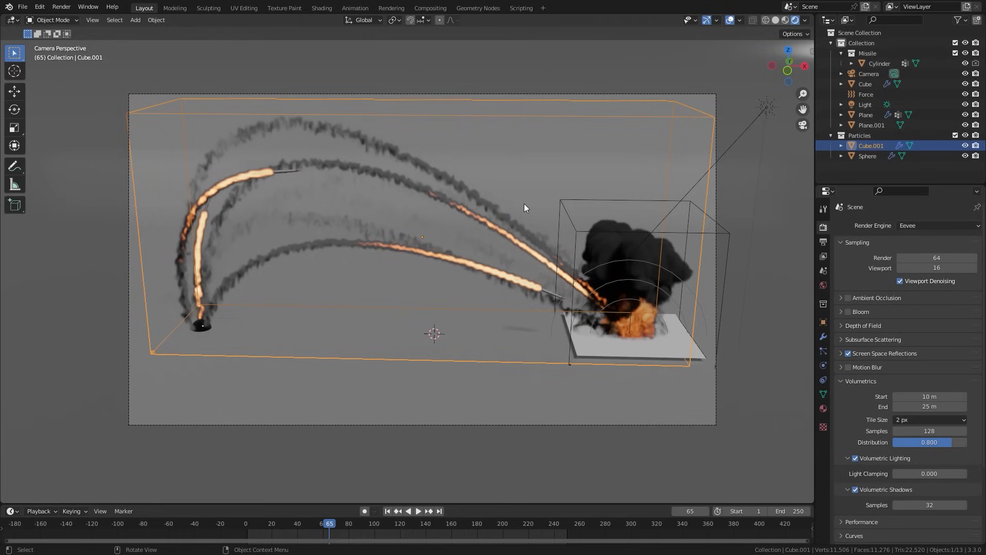
key(ctrl+s)
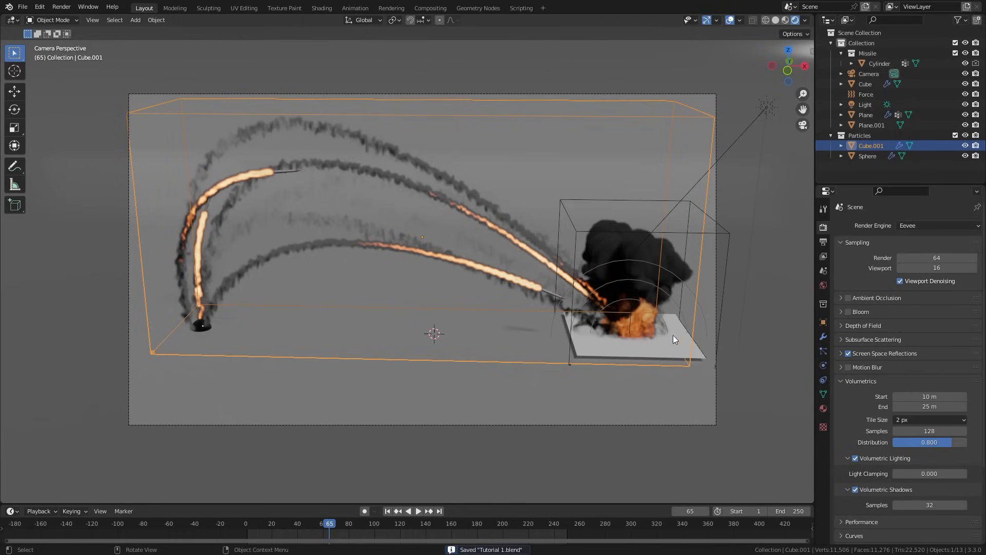
click(674, 350)
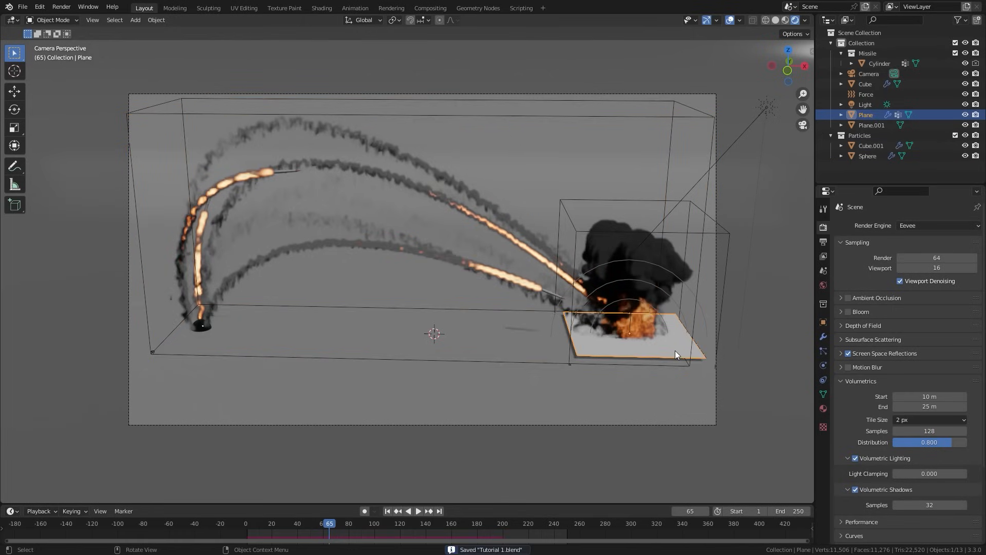
click(966, 115)
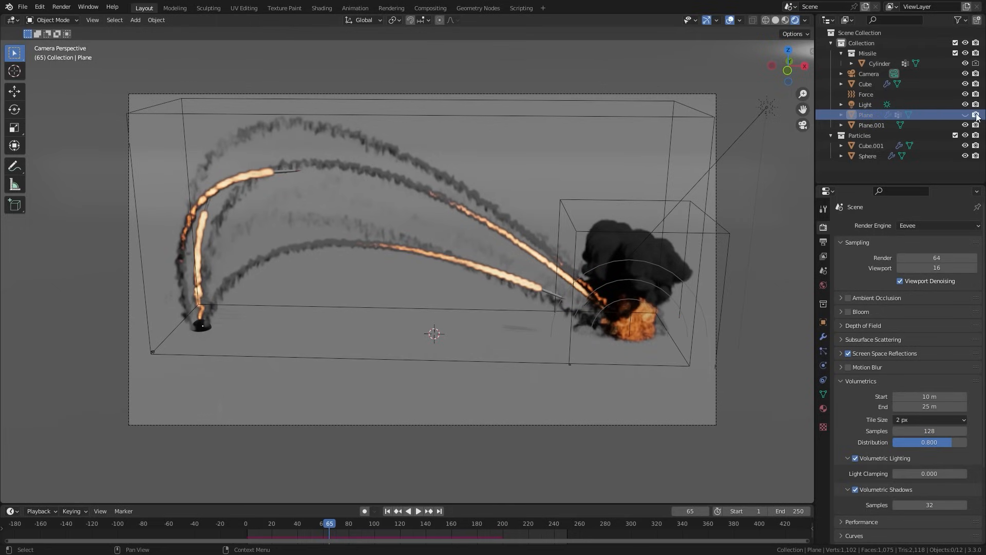
click(976, 115)
- Enable Bloom and set the color management look to High Contrast
click(853, 312)
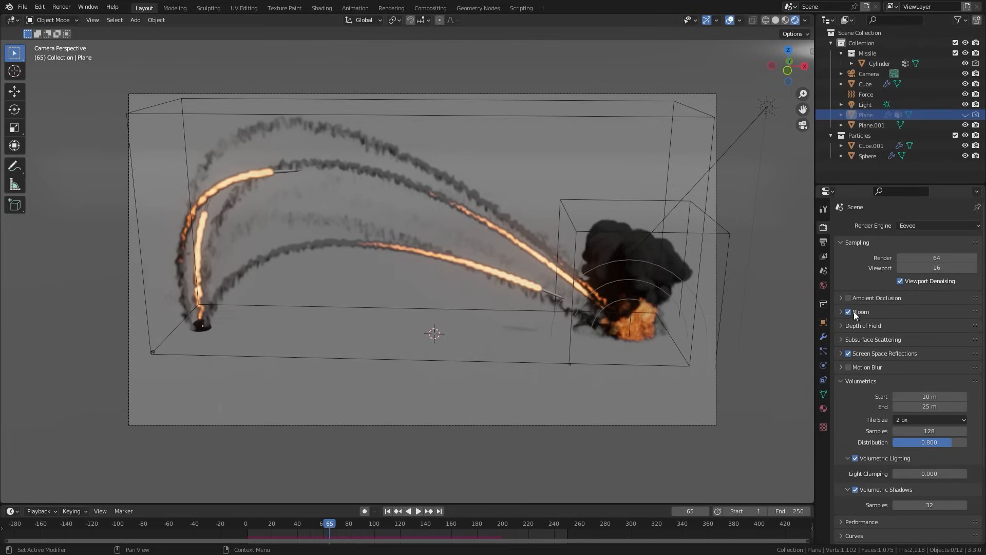
scroll(873, 411, down, 5)
click(869, 537)
scroll(873, 535, down, 4)
click(920, 497)
click(913, 461)
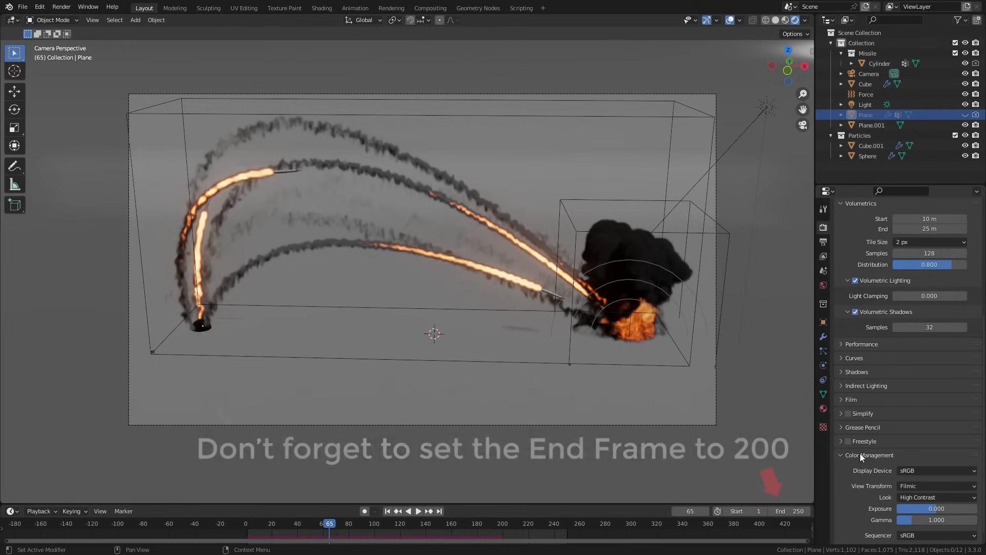
click(862, 454)
scroll(899, 360, up, 8)
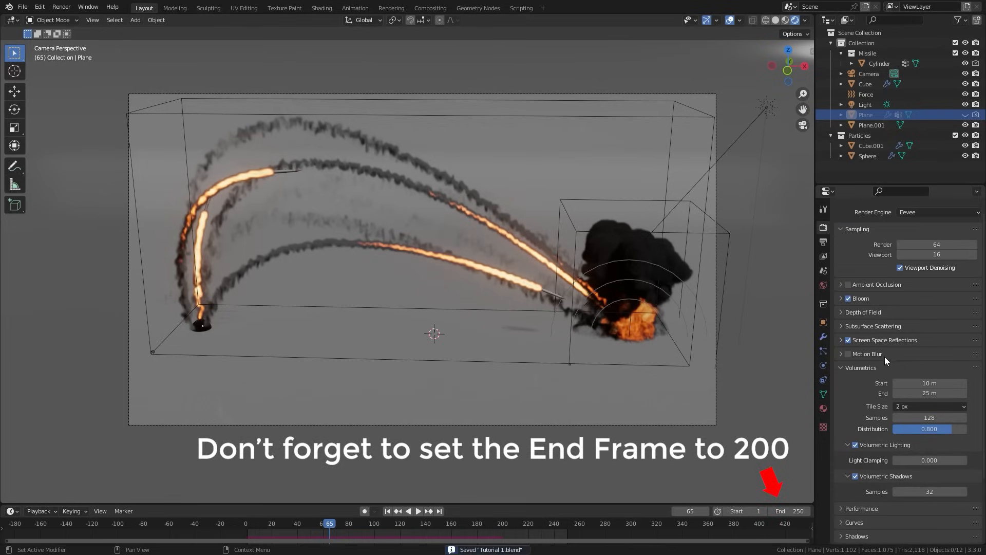
- Hide the viewport overlays in the rendered camera view
click(824, 242)
key(z)
click(505, 208)
- Use cedar_bridge_4k.exr as the world's environment texture at strength 0.2 and save the file
click(823, 285)
click(898, 295)
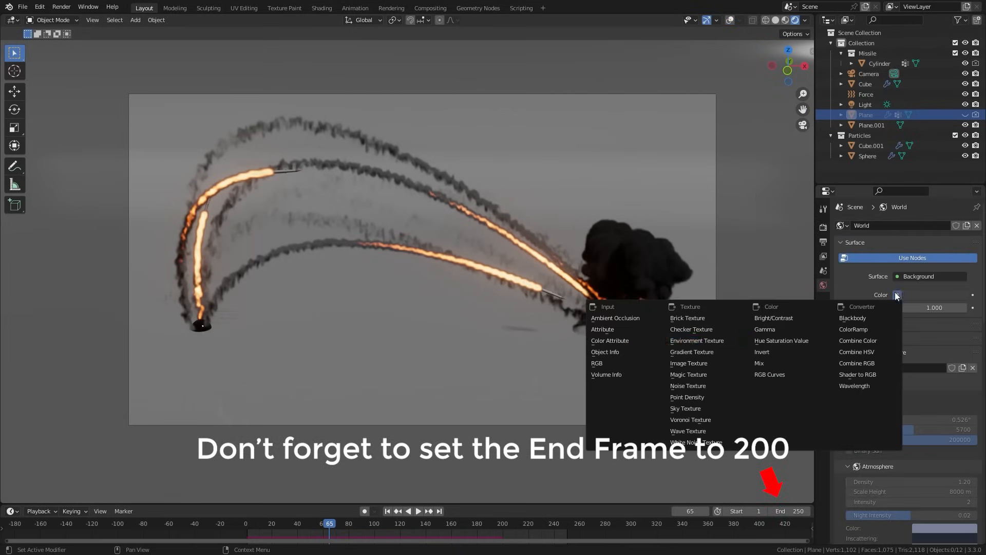
click(704, 344)
click(950, 308)
click(251, 364)
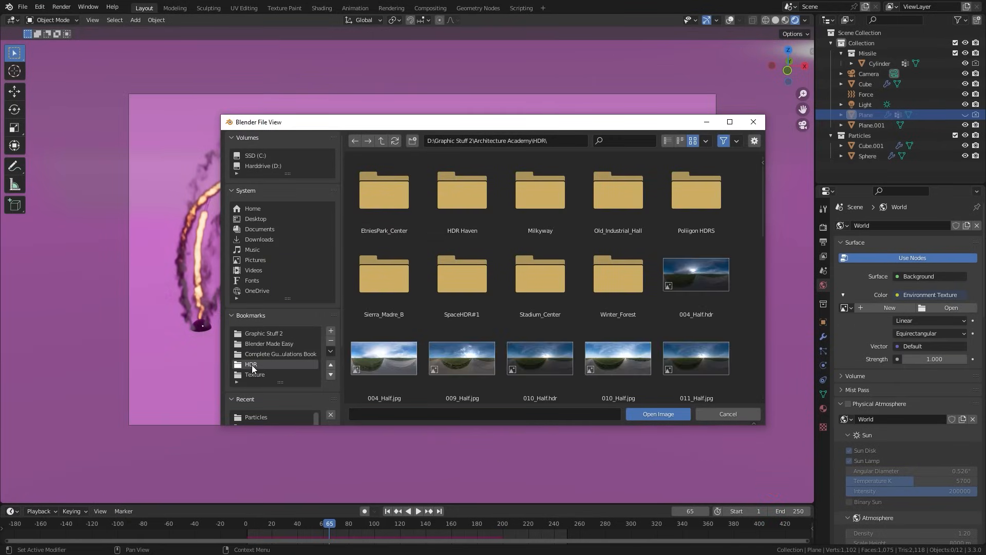
double_click(605, 292)
scroll(476, 271, down, 5)
scroll(654, 222, up, 5)
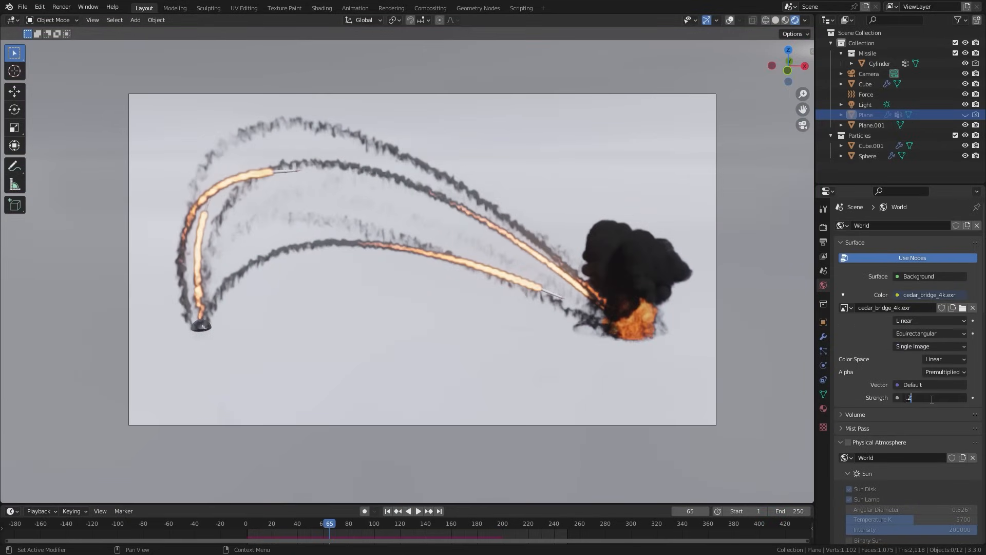
key(ctrl+s)
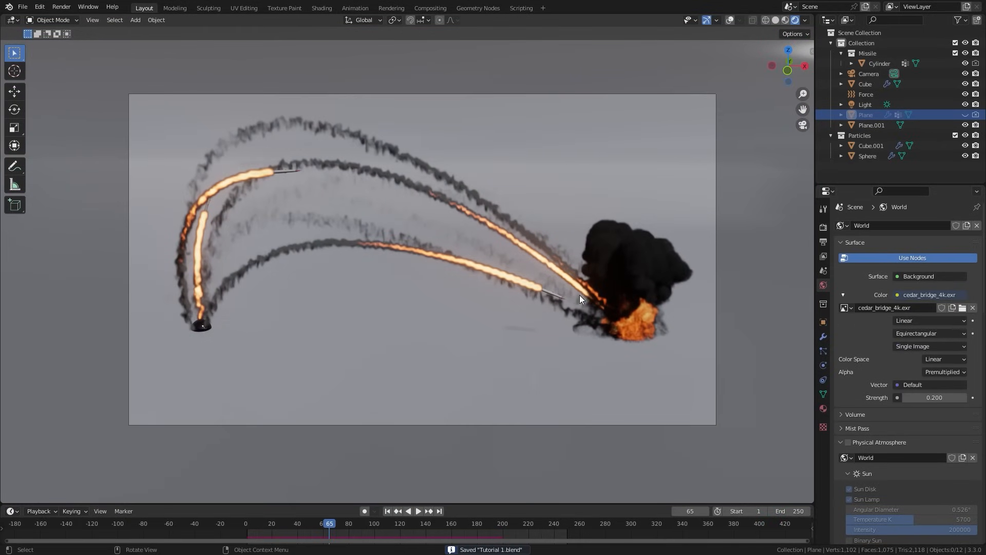